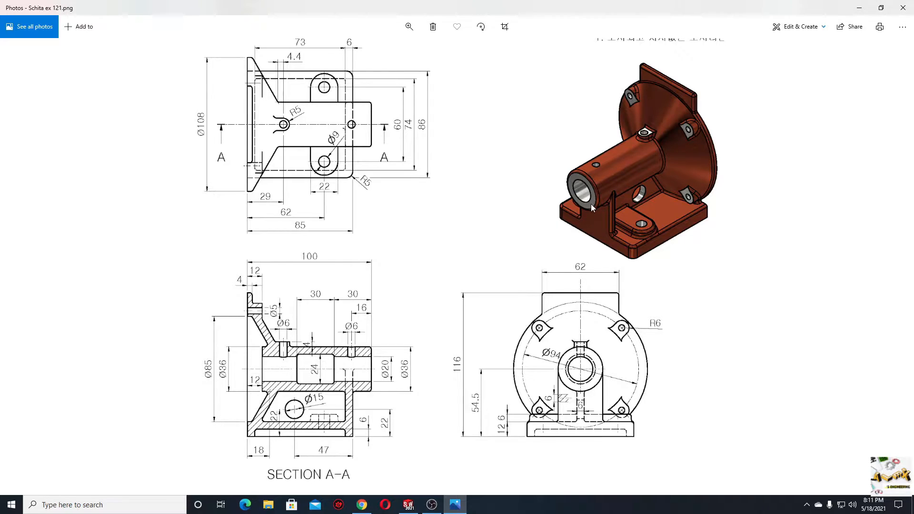
- Switch from the reference drawing to SOLIDWORKS and create a new part document
{"action": "left_click", "coordinate": [881, 7]}
{"action": "left_click_drag", "start_coordinate": [624, 103], "coordinate": [913, 103]}
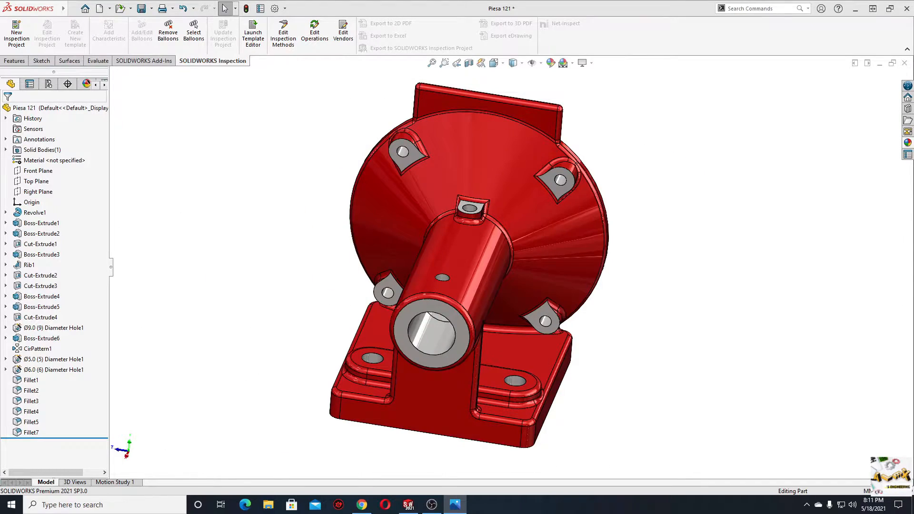
{"action": "left_click", "coordinate": [226, 151]}
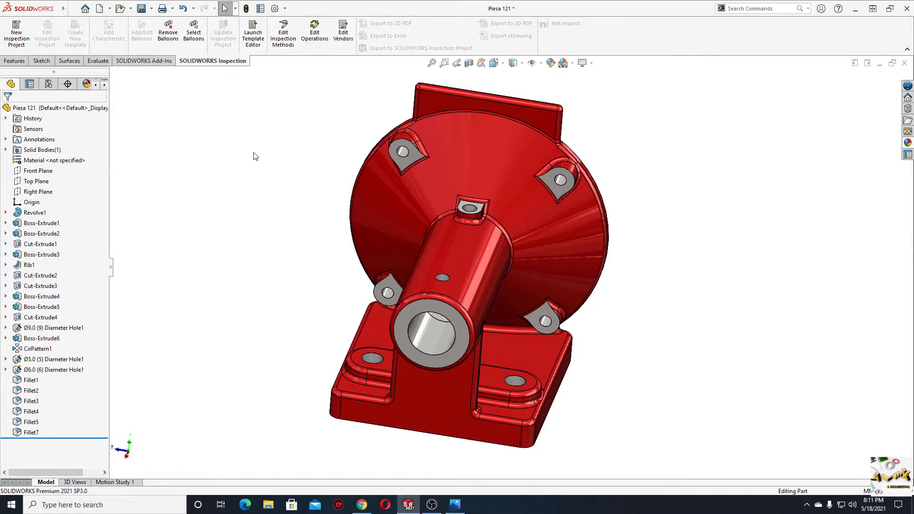
{"action": "left_click", "coordinate": [97, 10]}
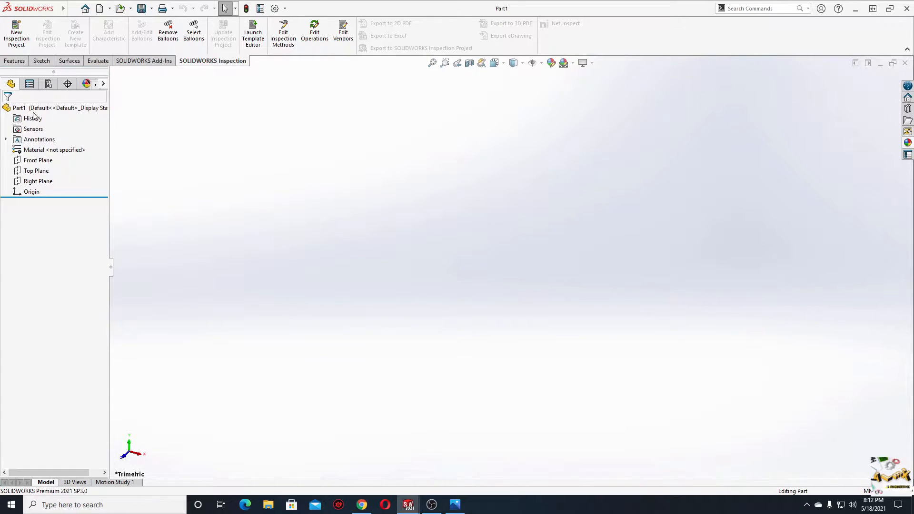
- Start a sketch on the Front Plane and change the scene to a plain white background
{"action": "left_click", "coordinate": [38, 160]}
{"action": "left_click", "coordinate": [46, 147]}
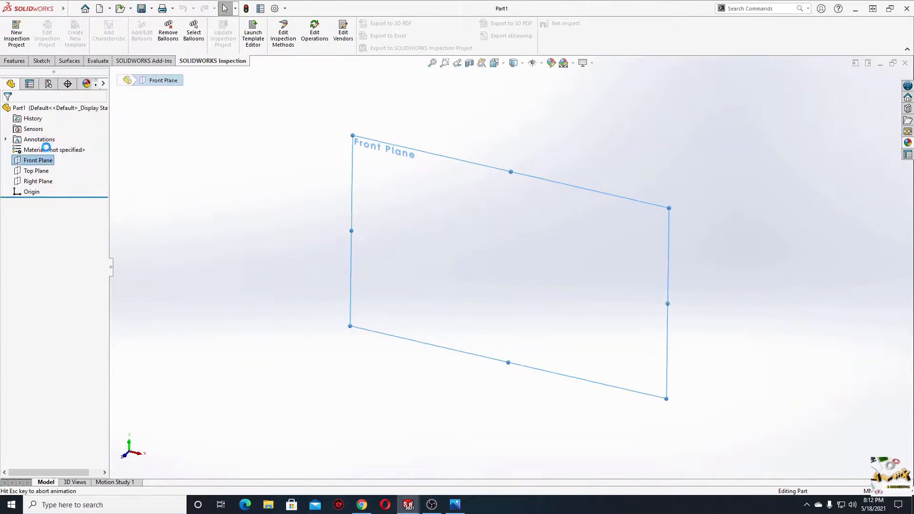
{"action": "left_click", "coordinate": [573, 63]}
{"action": "left_click", "coordinate": [590, 85]}
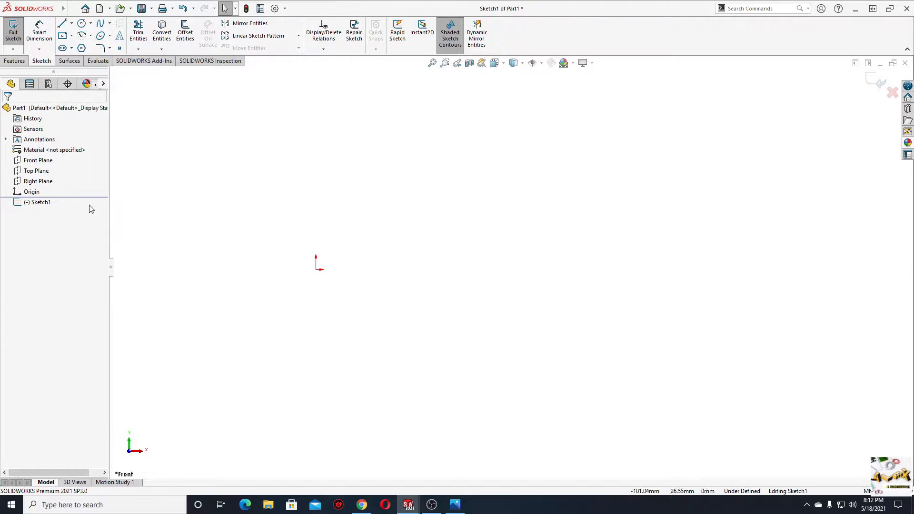
- Sketch a horizontal centerline starting at the origin as the axis of the hub profile
{"action": "left_click", "coordinate": [72, 24]}
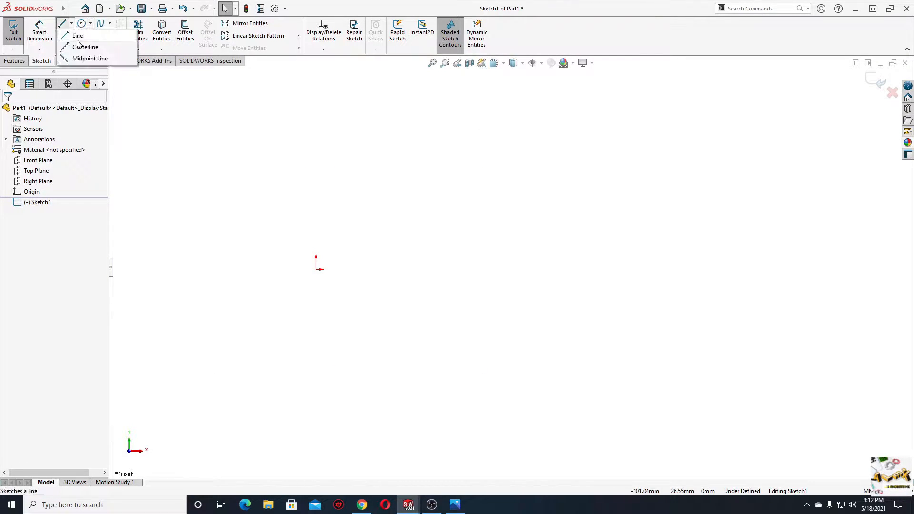
{"action": "left_click", "coordinate": [83, 45]}
{"action": "left_click", "coordinate": [316, 270]}
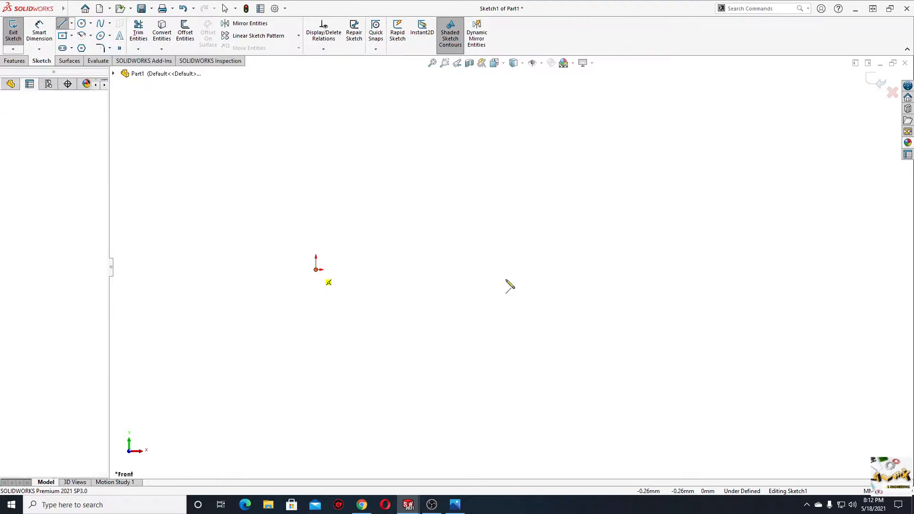
{"action": "left_click", "coordinate": [599, 270]}
{"action": "right_click", "coordinate": [567, 242]}
{"action": "left_click", "coordinate": [567, 242]}
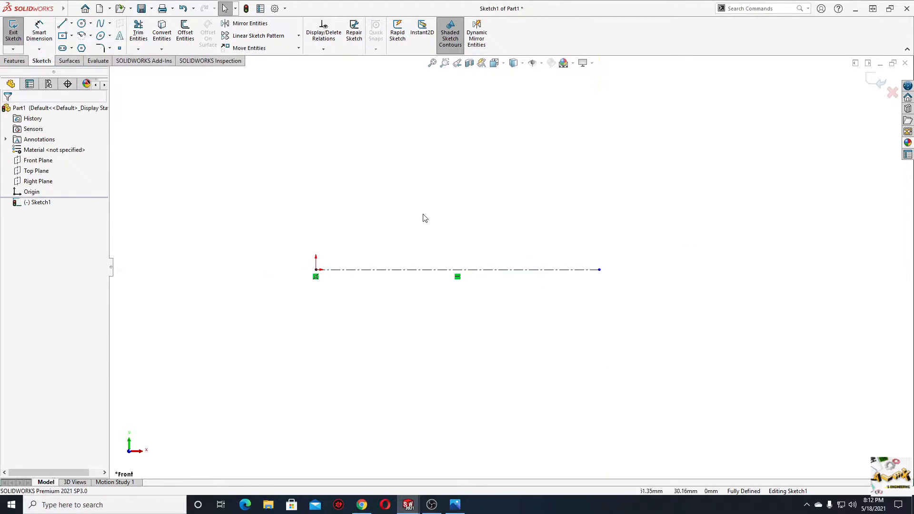
- Sketch the hub's bore edge above the centerline with a shallow rectangular recess midway, ending in a vertical end line about 25 mm tall
{"action": "left_click", "coordinate": [64, 26]}
{"action": "scroll", "coordinate": [364, 265], "scroll_direction": "up", "scroll_amount": 1}
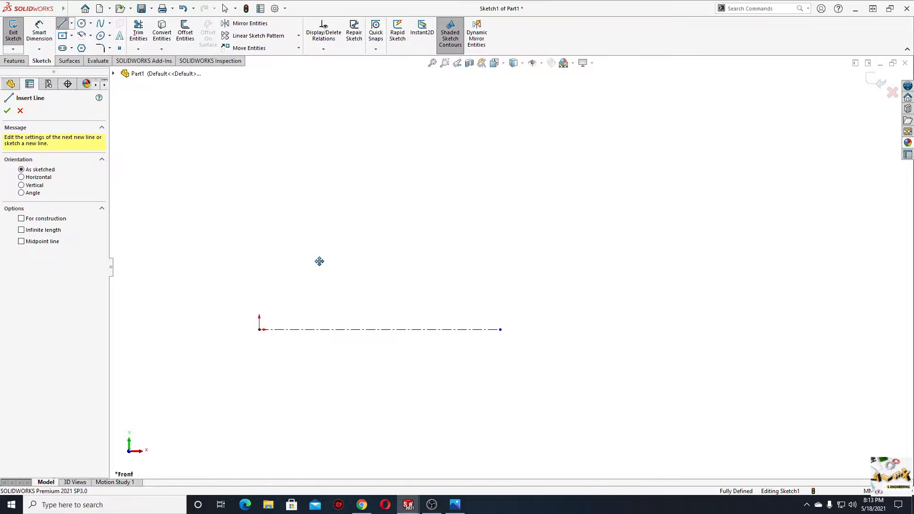
{"action": "left_click", "coordinate": [260, 273]}
{"action": "left_click", "coordinate": [322, 273]}
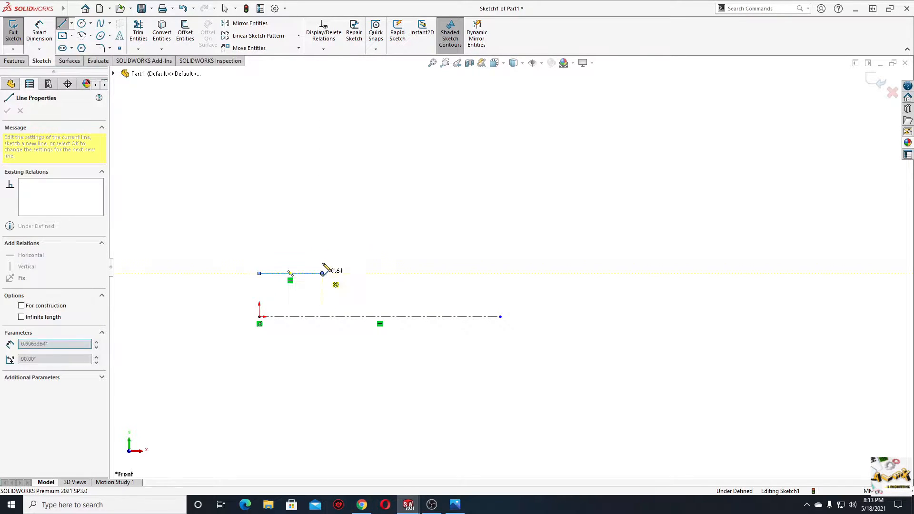
{"action": "left_click", "coordinate": [322, 258]}
{"action": "left_click", "coordinate": [403, 257]}
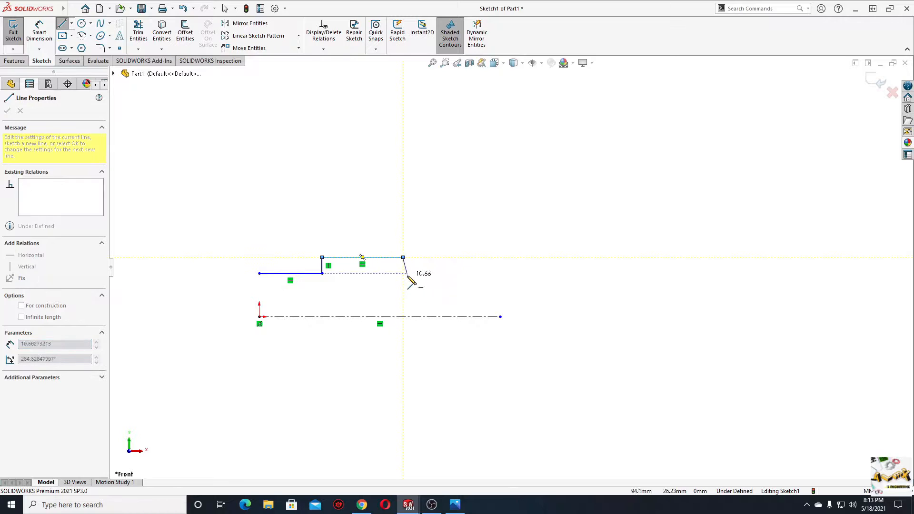
{"action": "left_click", "coordinate": [403, 274]}
{"action": "left_click", "coordinate": [469, 274]}
{"action": "left_click", "coordinate": [469, 235]}
- Close the profile with the hub's outer edge, a slanted flange with parallel sides and a small squared tip, and a vertical inner end
{"action": "left_click", "coordinate": [296, 234]}
{"action": "left_click", "coordinate": [228, 121]}
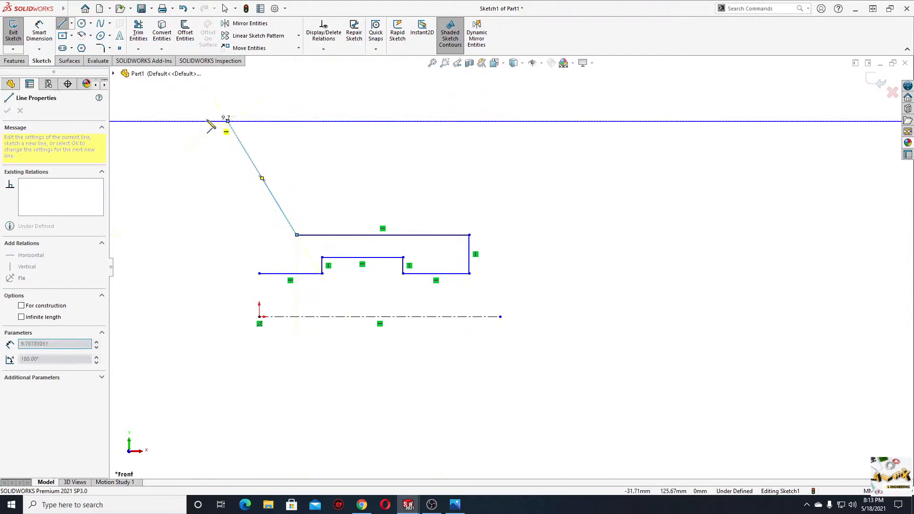
{"action": "left_click", "coordinate": [203, 122]}
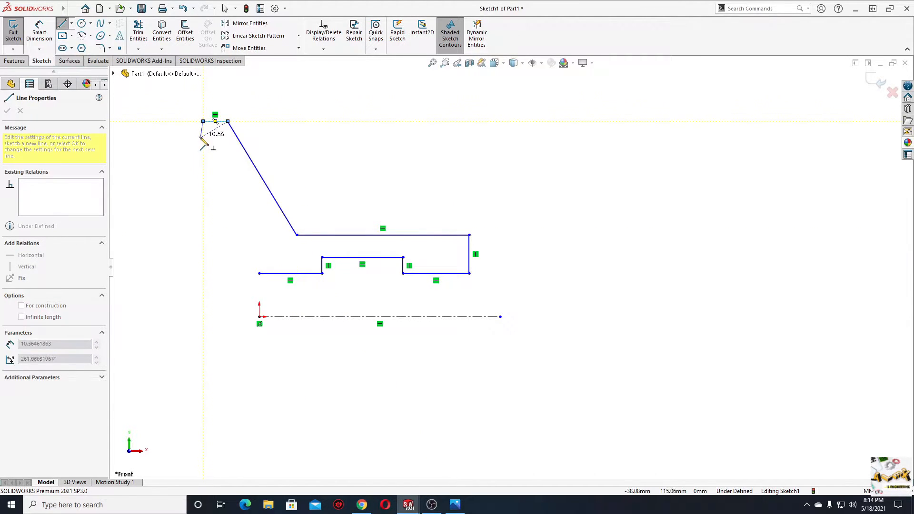
{"action": "left_click", "coordinate": [203, 136]}
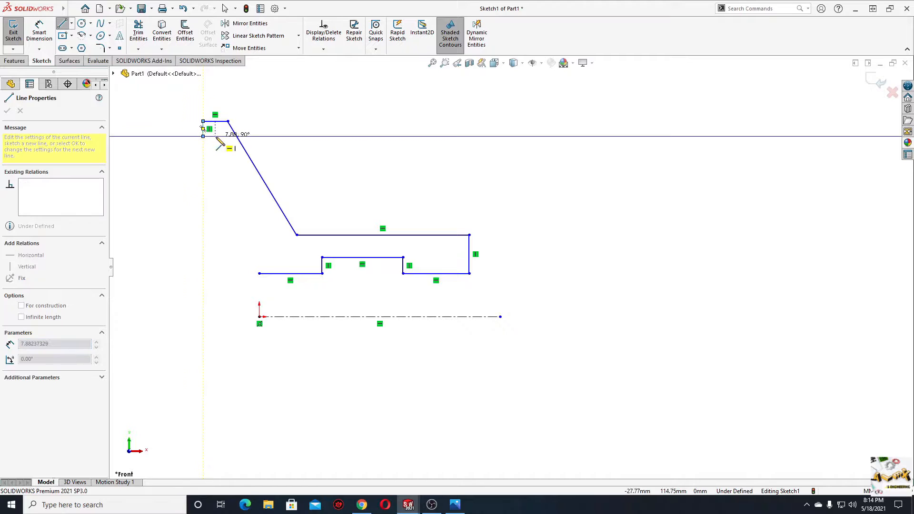
{"action": "left_click", "coordinate": [216, 136]}
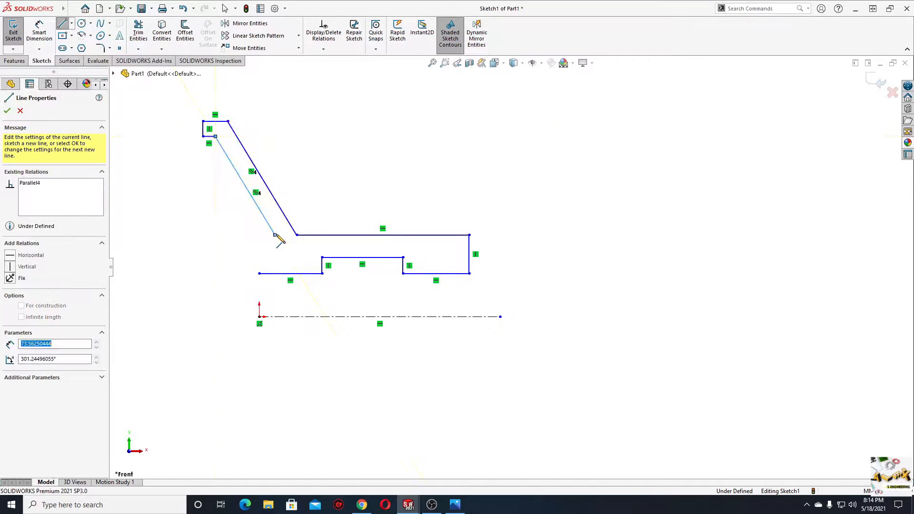
{"action": "left_click", "coordinate": [259, 234]}
{"action": "left_click", "coordinate": [260, 274]}
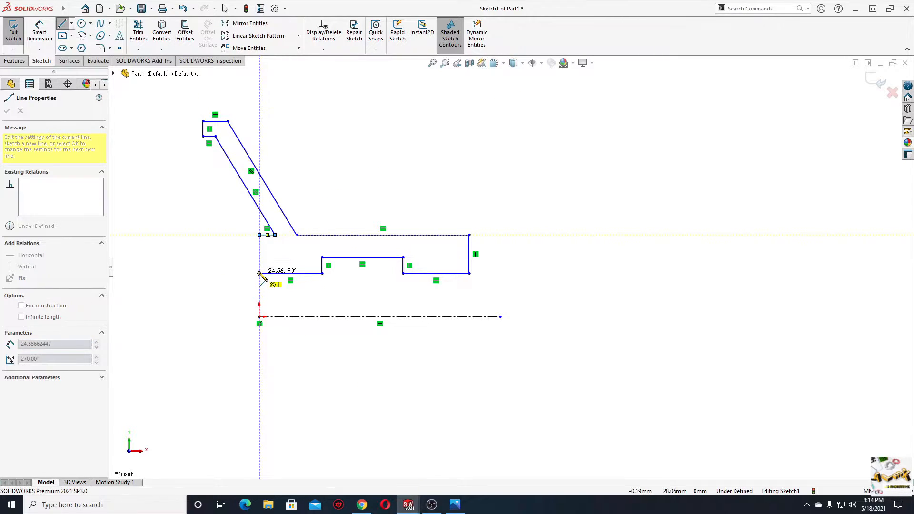
{"action": "right_click", "coordinate": [199, 213]}
{"action": "left_click", "coordinate": [222, 260]}
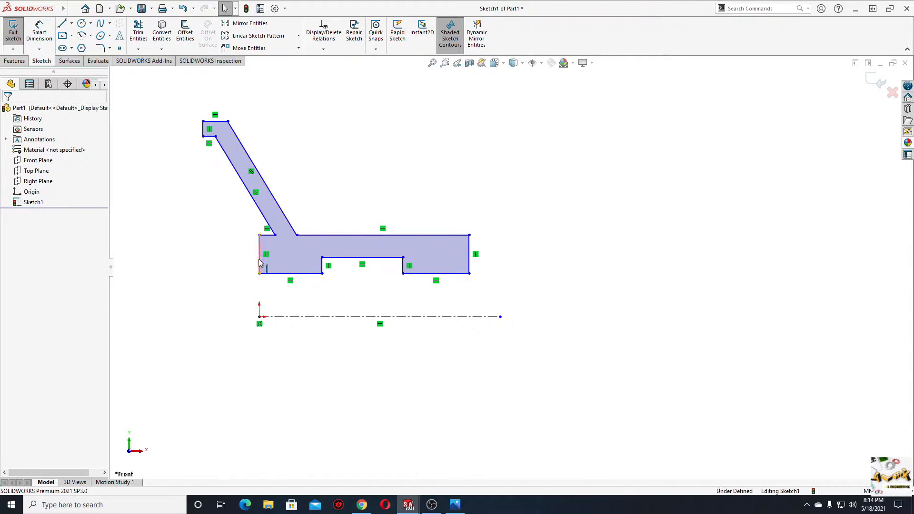
- Make the short outer hub line beside the slanted flange collinear with the hub's long outer edge
{"action": "middle_click_drag", "start_coordinate": [260, 255], "coordinate": [283, 258], "text": "ctrl"}
{"action": "middle_click_drag", "start_coordinate": [353, 242], "coordinate": [323, 247], "text": "ctrl"}
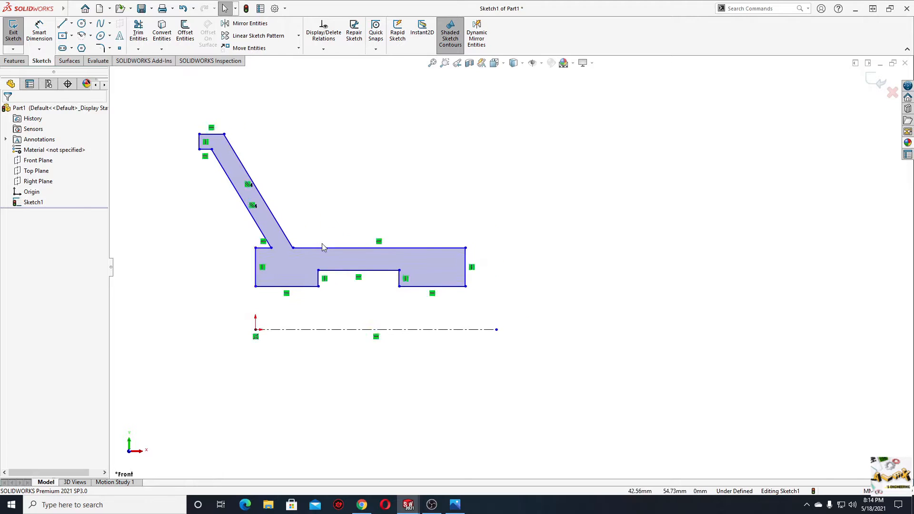
{"action": "left_click", "coordinate": [263, 248]}
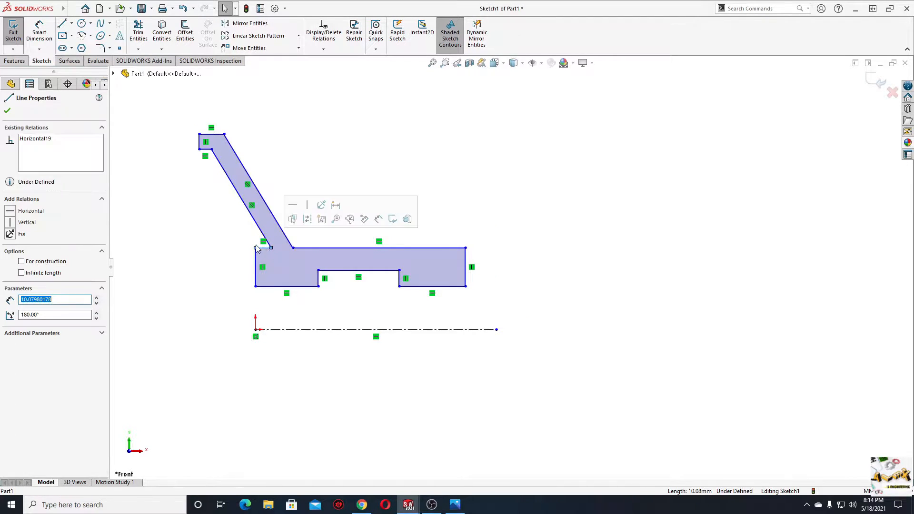
{"action": "left_click", "coordinate": [230, 262]}
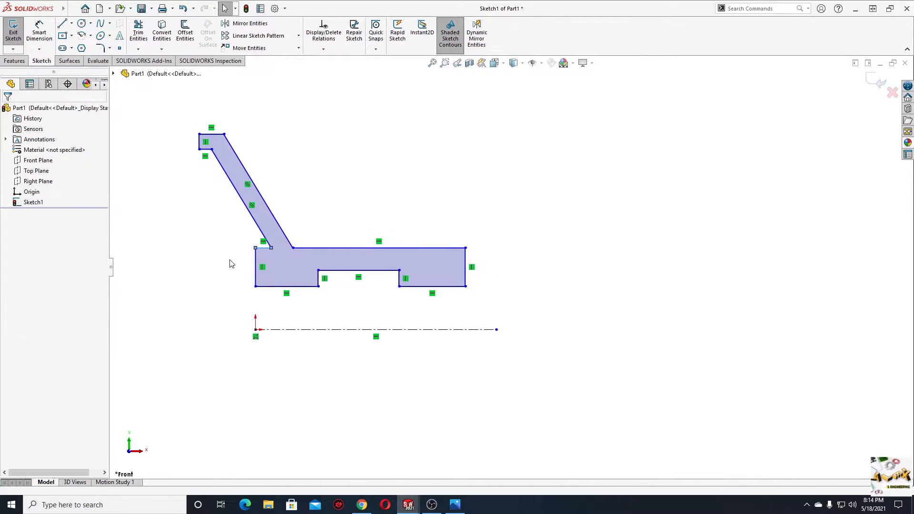
{"action": "left_click", "coordinate": [265, 252]}
{"action": "left_click", "coordinate": [320, 248], "text": "ctrl"}
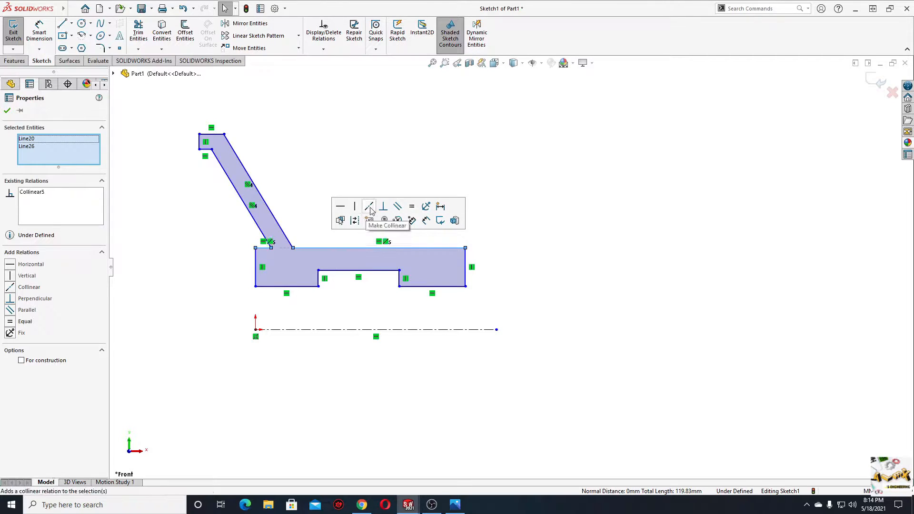
- Make the two bore edges on either side of the rectangular recess collinear
{"action": "left_click", "coordinate": [301, 288]}
{"action": "left_click", "coordinate": [408, 287], "text": "ctrl"}
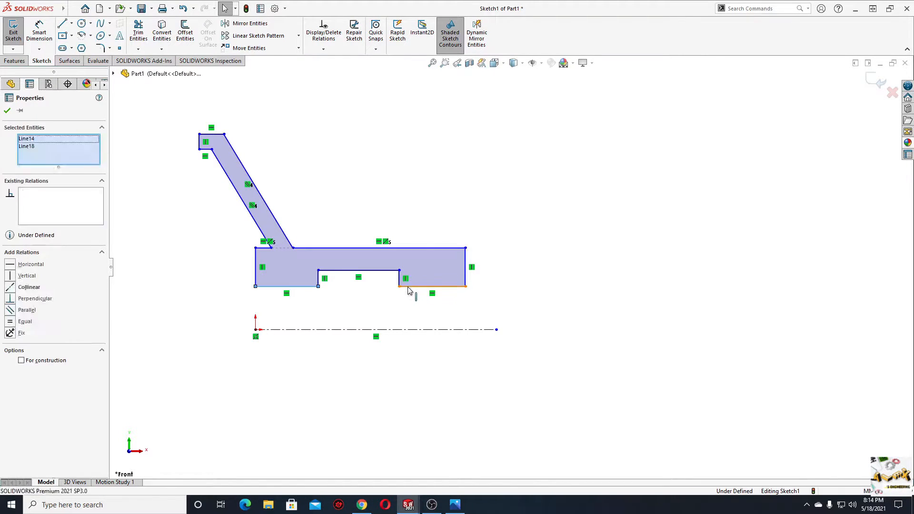
{"action": "left_click", "coordinate": [464, 245]}
{"action": "left_click", "coordinate": [334, 192]}
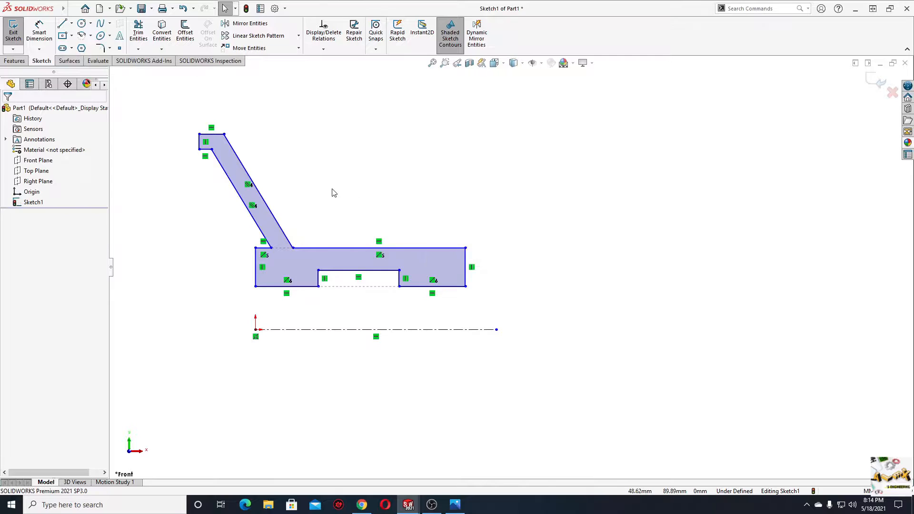
- Dimension the overall profile length from the flange tip's vertical edge to the hub's far end as 100 mm
{"action": "middle_click_drag", "start_coordinate": [322, 184], "coordinate": [320, 193], "text": "ctrl"}
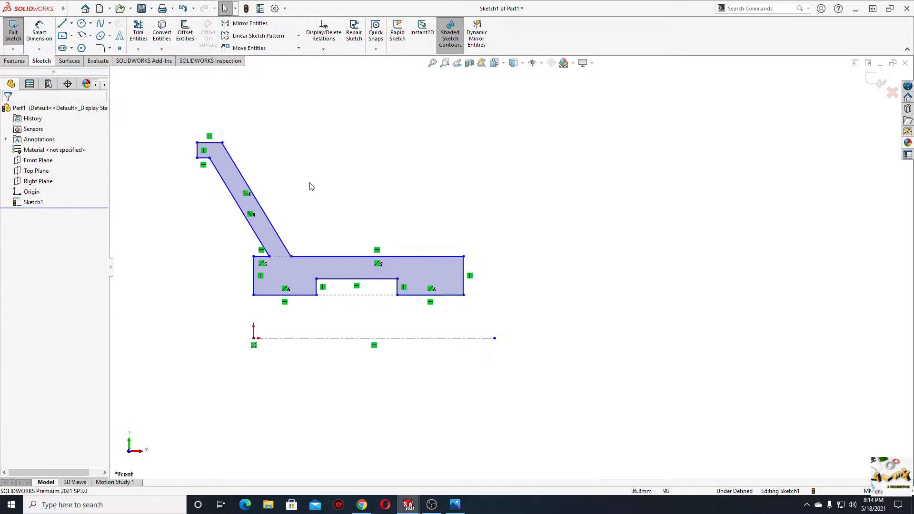
{"action": "left_click", "coordinate": [46, 32]}
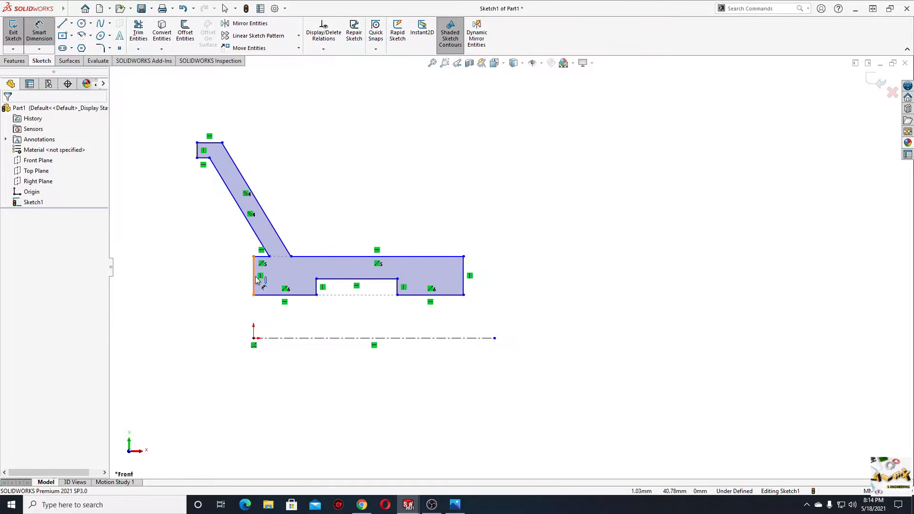
{"action": "left_click", "coordinate": [199, 153]}
{"action": "left_click", "coordinate": [464, 279]}
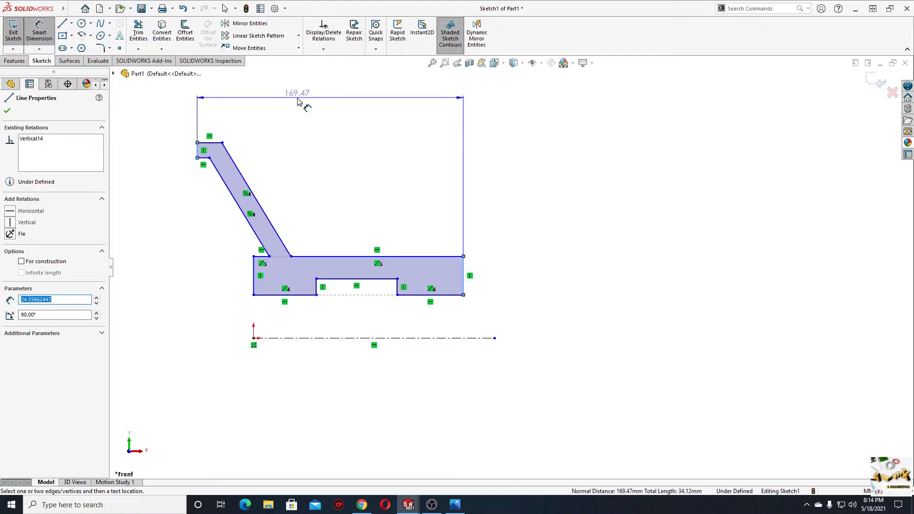
{"action": "left_click", "coordinate": [298, 100]}
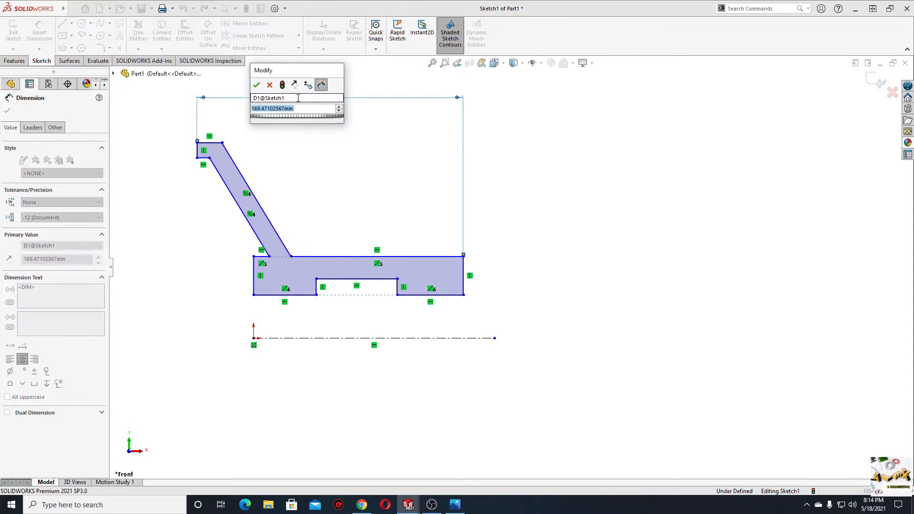
{"action": "type", "text": "100"}
{"action": "key", "text": "Return"}
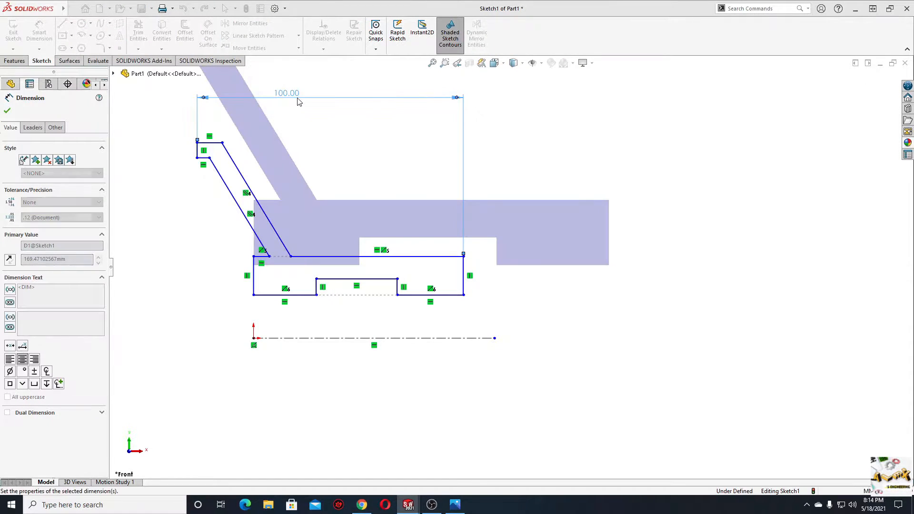
- Dimension the horizontal top edge of the flange tip as 4 mm and end dimensioning
{"action": "left_click", "coordinate": [211, 142]}
{"action": "left_click", "coordinate": [174, 121]}
{"action": "type", "text": "4"}
{"action": "key", "text": "Return"}
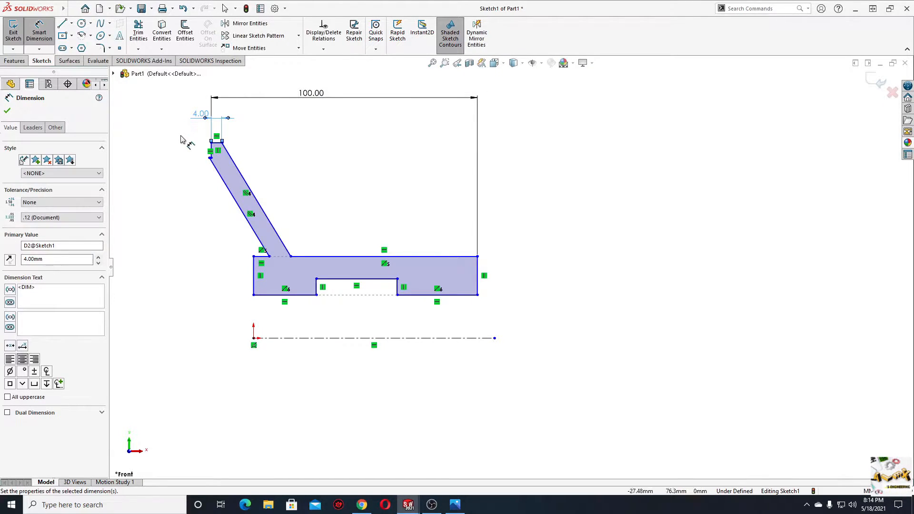
{"action": "right_click", "coordinate": [299, 153]}
{"action": "left_click", "coordinate": [336, 183]}
- Move the flange tip's vertical edge outward so that the short line beneath it runs inward to the slanted edge
{"action": "scroll", "coordinate": [228, 140], "scroll_direction": "down", "scroll_amount": 5}
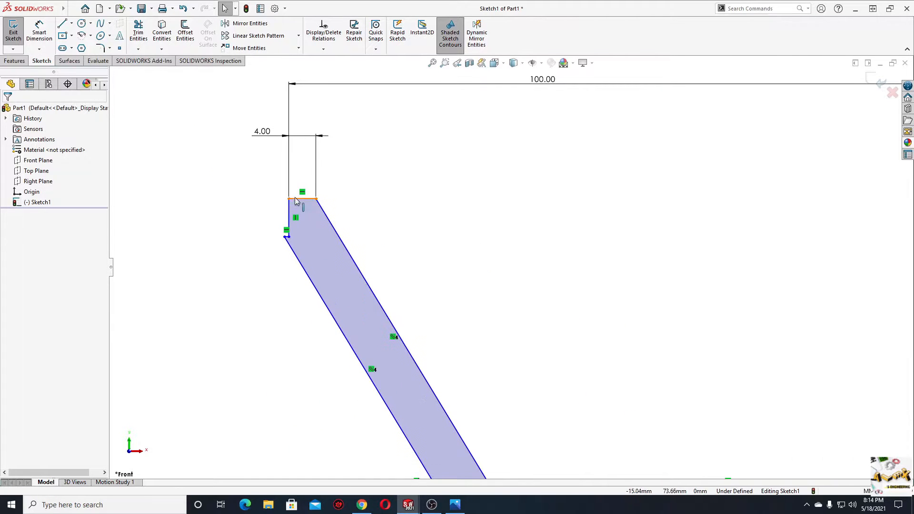
{"action": "left_click_drag", "start_coordinate": [288, 209], "coordinate": [259, 212]}
{"action": "left_click", "coordinate": [192, 233]}
{"action": "scroll", "coordinate": [388, 237], "scroll_direction": "up", "scroll_amount": 6}
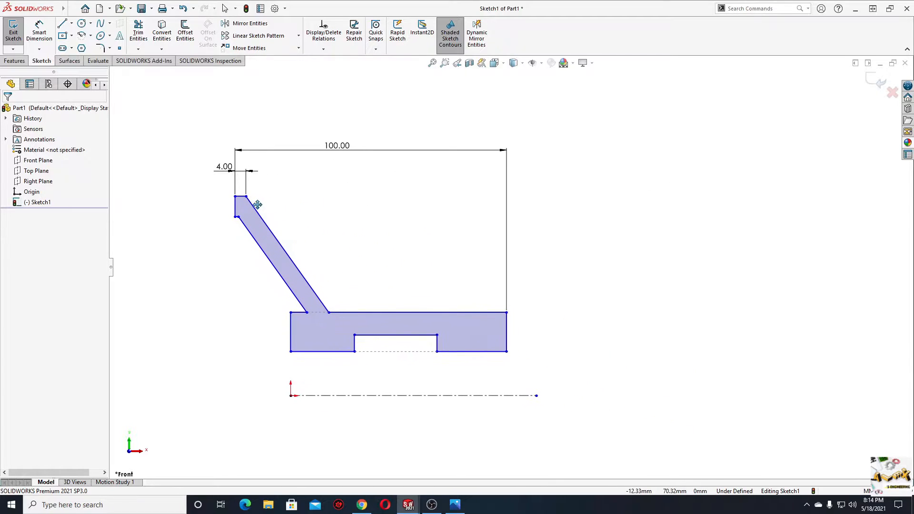
- Dimension the horizontal offset between the flange tip's vertical edge and the hub's near end line as 12 mm
{"action": "left_click", "coordinate": [39, 31]}
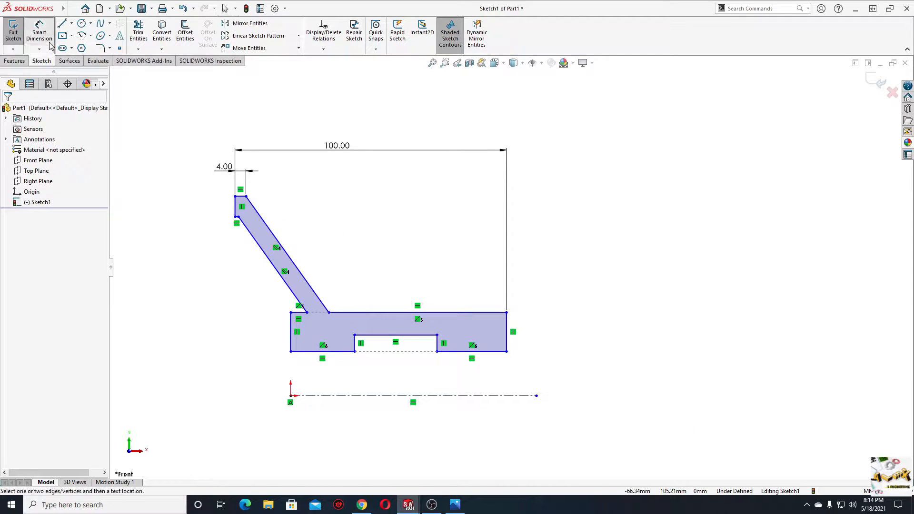
{"action": "left_click", "coordinate": [234, 209]}
{"action": "left_click", "coordinate": [291, 322]}
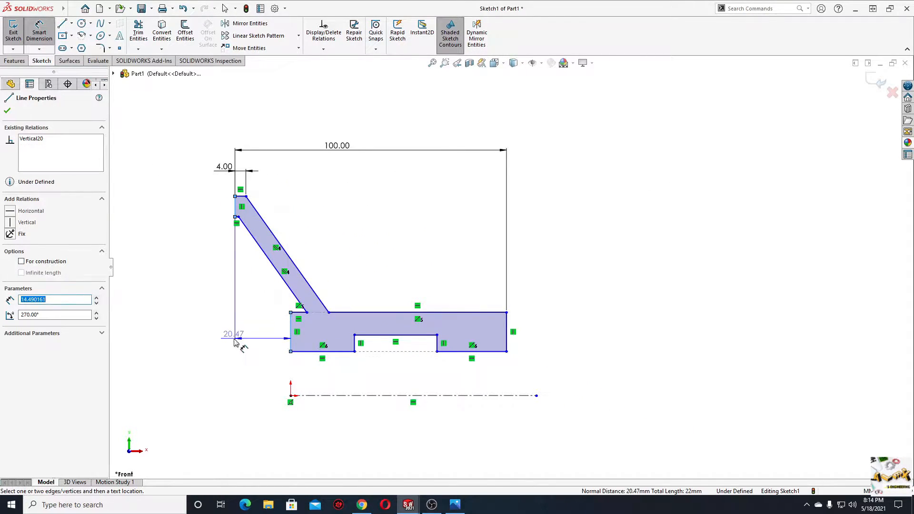
{"action": "left_click", "coordinate": [203, 350]}
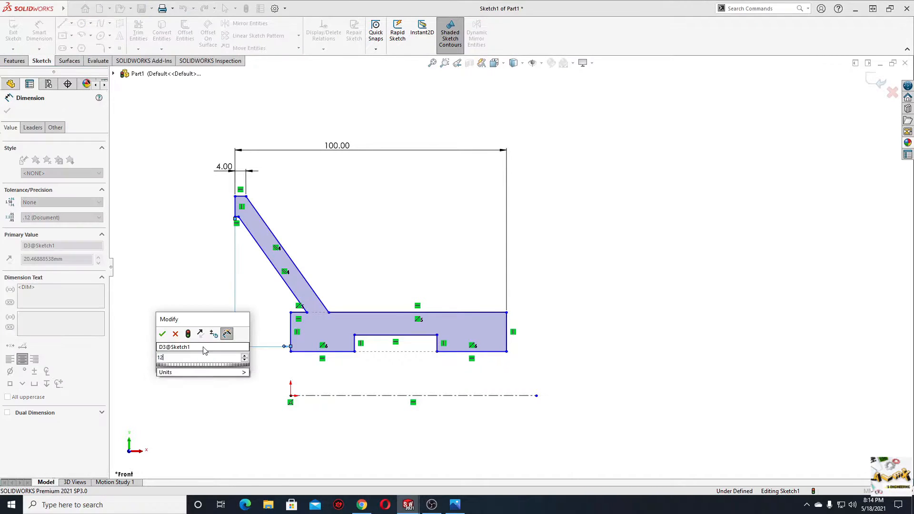
{"action": "type", "text": "12"}
{"action": "key", "text": "Return"}
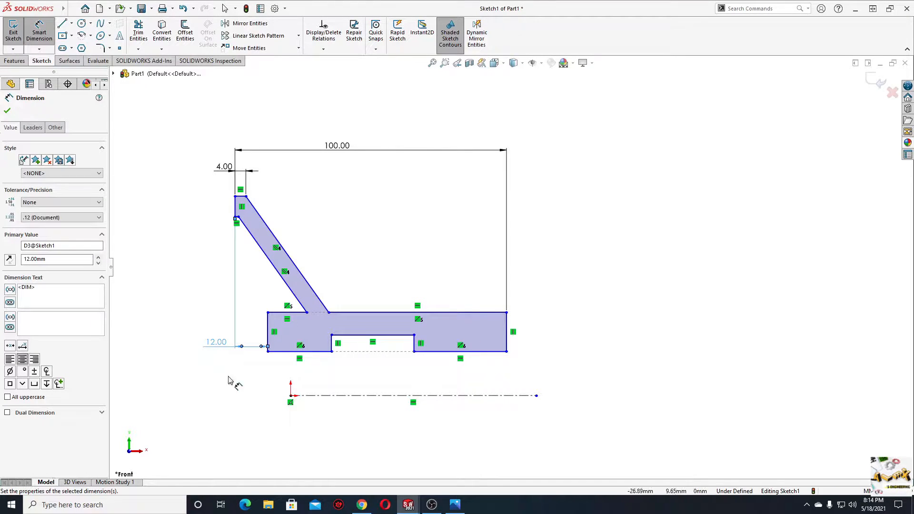
- Add a vertical relation between the lower corner of the hub's near end and the sketch origin
{"action": "right_click", "coordinate": [266, 398]}
{"action": "left_click", "coordinate": [307, 429]}
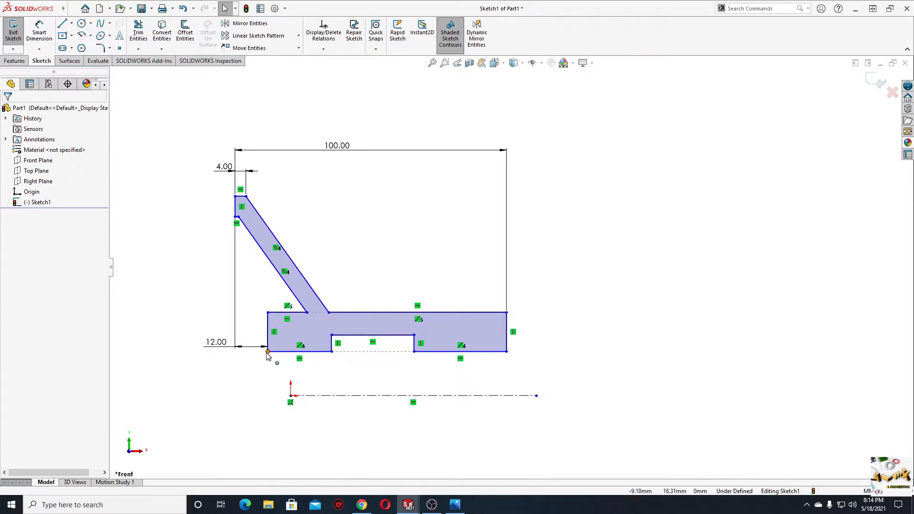
{"action": "left_click", "coordinate": [267, 352]}
{"action": "left_click", "coordinate": [291, 395], "text": "ctrl"}
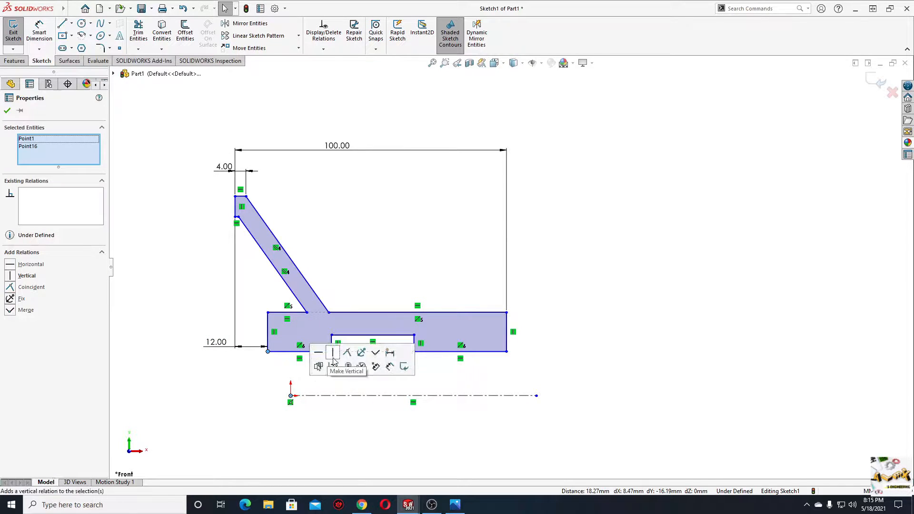
{"action": "left_click", "coordinate": [333, 356]}
{"action": "left_click", "coordinate": [209, 298]}
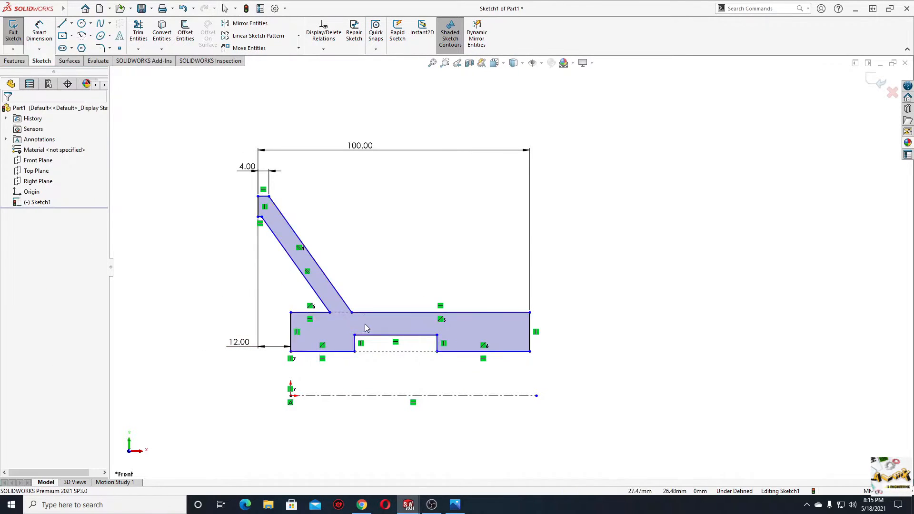
- Dimension the hub's lower edge between the recess and the far end as 30 mm
{"action": "middle_click_drag", "start_coordinate": [364, 324], "coordinate": [343, 300], "text": "ctrl"}
{"action": "left_click", "coordinate": [39, 31]}
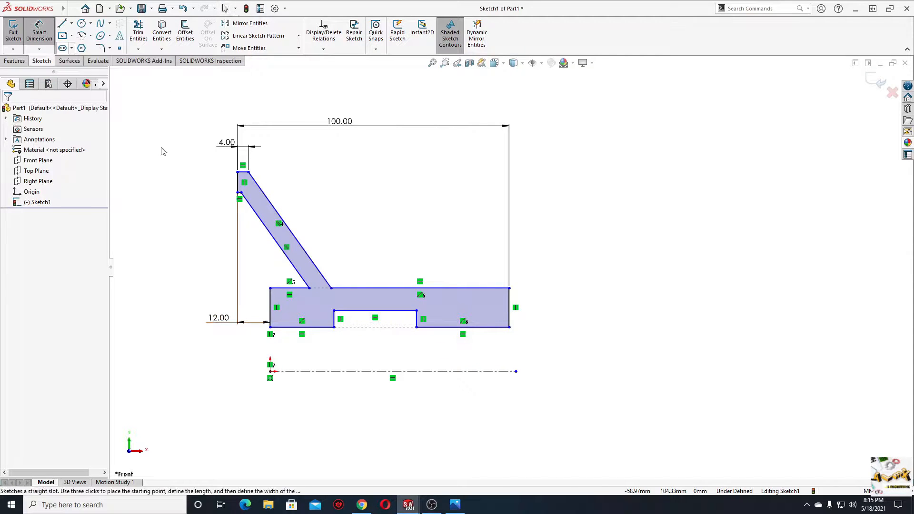
{"action": "left_click", "coordinate": [446, 329]}
{"action": "left_click", "coordinate": [460, 354]}
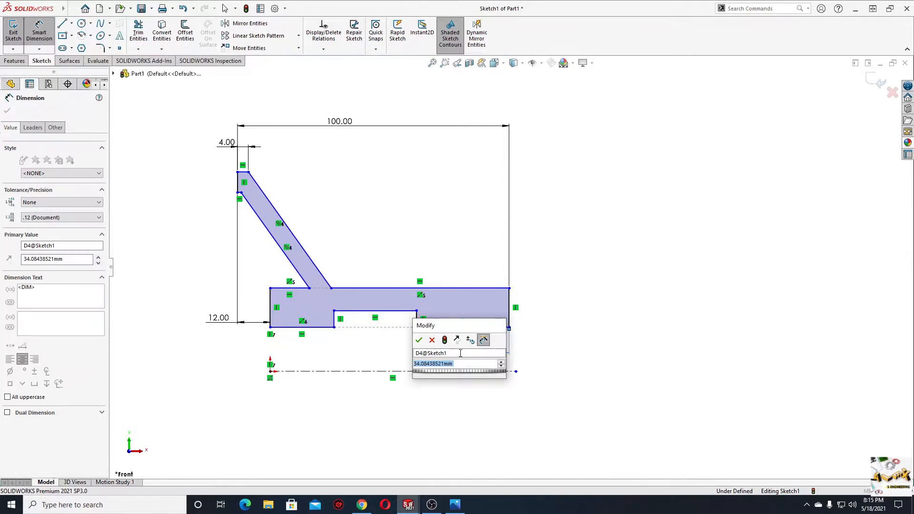
{"action": "type", "text": "30"}
{"action": "key", "text": "Return"}
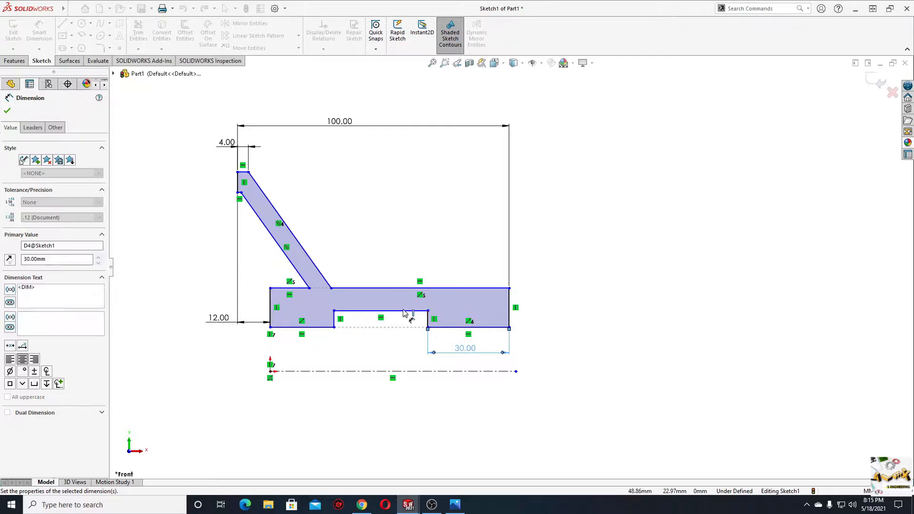
{"action": "key", "text": "Escape"}
- Dimension the width of the recess in the hub's underside as 30 mm
{"action": "left_click", "coordinate": [402, 326]}
{"action": "left_click", "coordinate": [381, 360]}
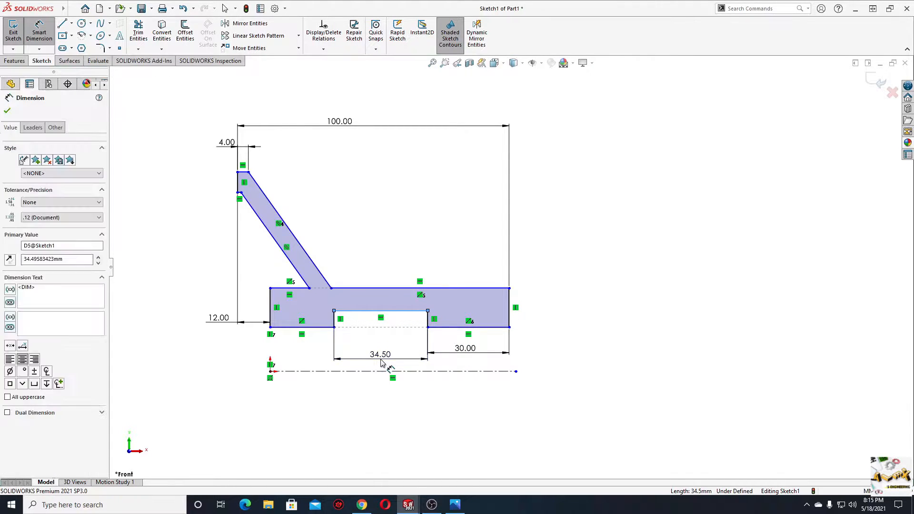
{"action": "type", "text": "30"}
{"action": "key", "text": "Return"}
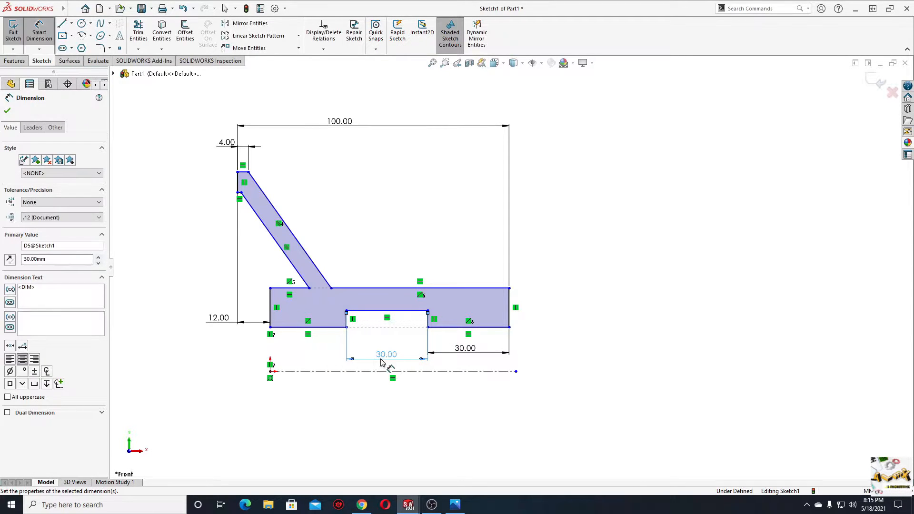
- Dimension the horizontal distance from the flange tip's vertical edge to the foot of the web's outer slanted line as 18 mm
{"action": "middle_click_drag", "start_coordinate": [380, 341], "coordinate": [392, 342], "text": "ctrl"}
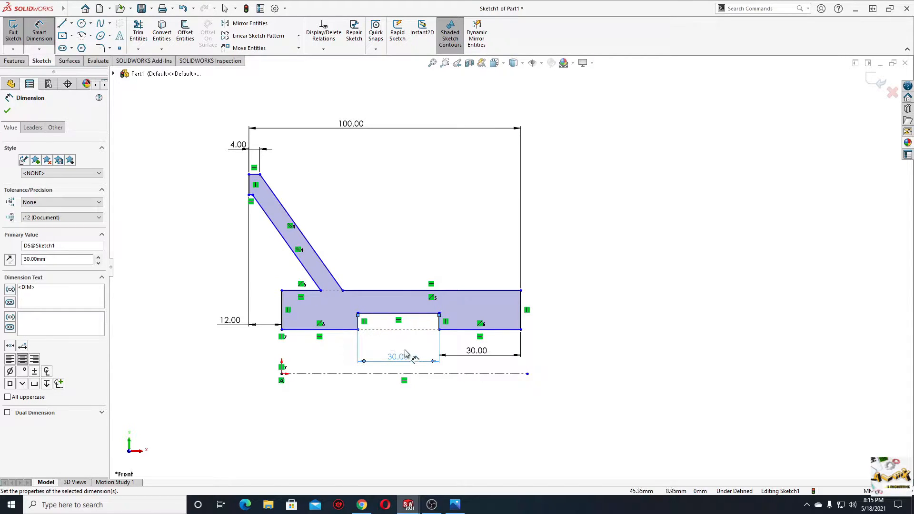
{"action": "mouse_move", "coordinate": [339, 358]}
{"action": "middle_mouse_down", "text": "ctrl"}
{"action": "mouse_move", "coordinate": [351, 338]}
{"action": "mouse_move", "coordinate": [371, 337]}
{"action": "middle_mouse_up", "text": "ctrl"}
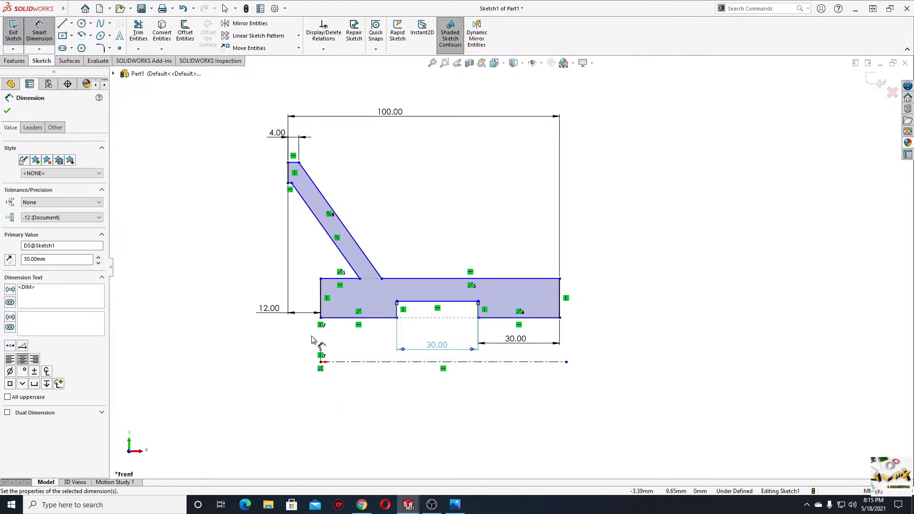
{"action": "left_click", "coordinate": [288, 173]}
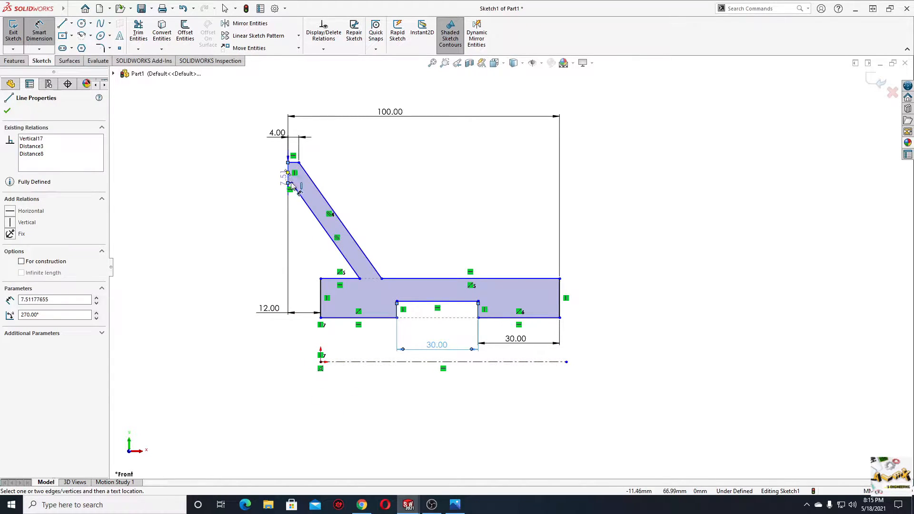
{"action": "left_click", "coordinate": [360, 279]}
{"action": "left_click", "coordinate": [332, 166]}
{"action": "type", "text": "18"}
{"action": "key", "text": "Return"}
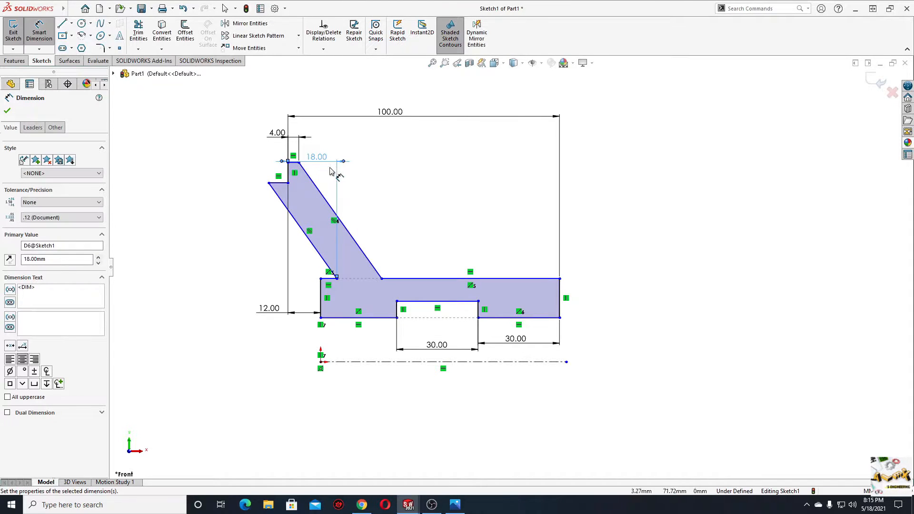
{"action": "right_click", "coordinate": [413, 184]}
{"action": "left_click", "coordinate": [432, 197]}
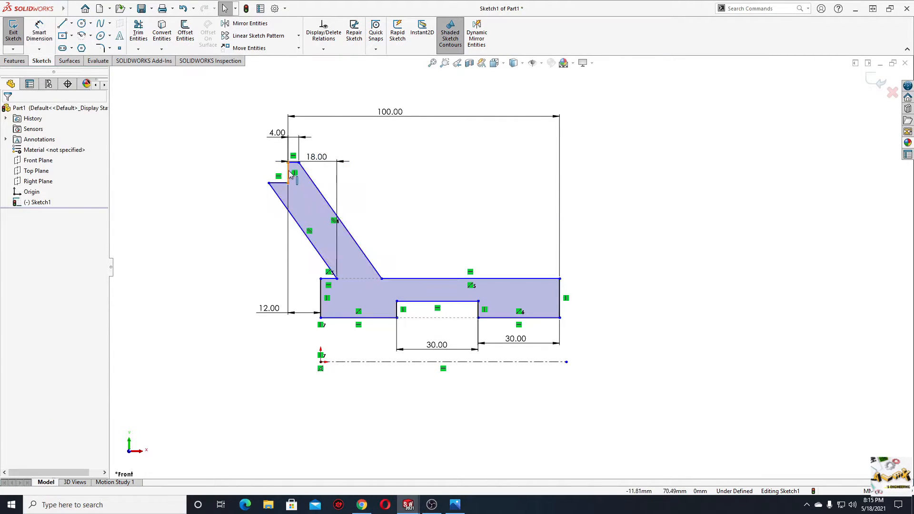
- Move the upper end of the outer slanted line inward past the tip's vertical edge to restore the flange shape
{"action": "left_click", "coordinate": [289, 173]}
{"action": "left_click", "coordinate": [257, 183]}
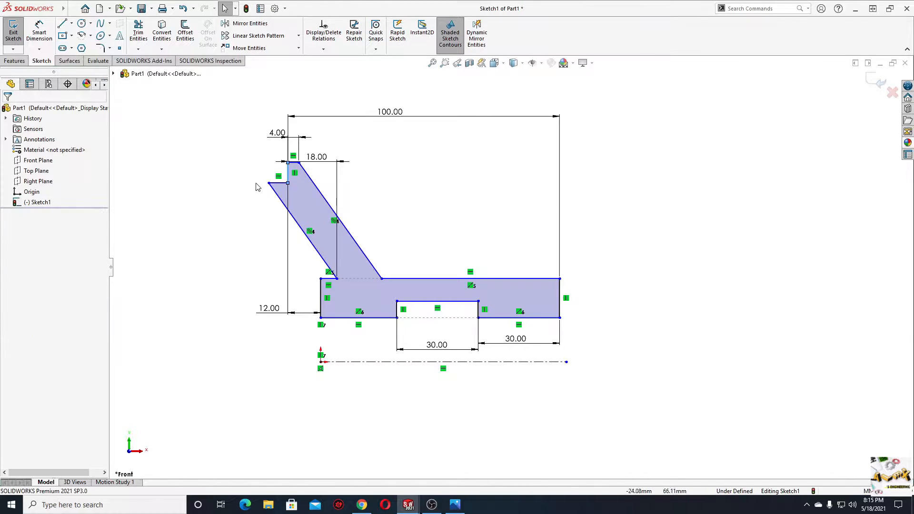
{"action": "left_click_drag", "start_coordinate": [269, 185], "coordinate": [295, 189]}
{"action": "left_click", "coordinate": [201, 210]}
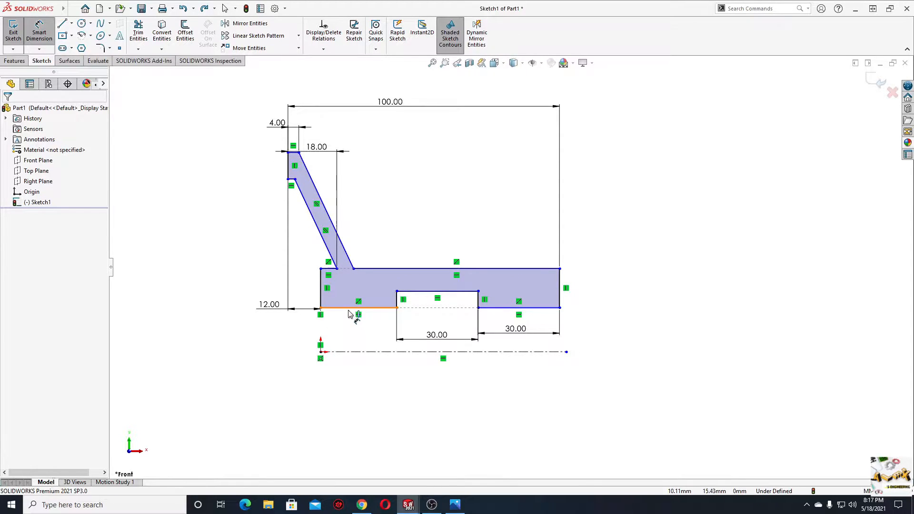
- Dimension the distance from the hub's lower edge to the centerline as 10 mm
{"action": "left_click", "coordinate": [350, 310]}
{"action": "left_click", "coordinate": [345, 352]}
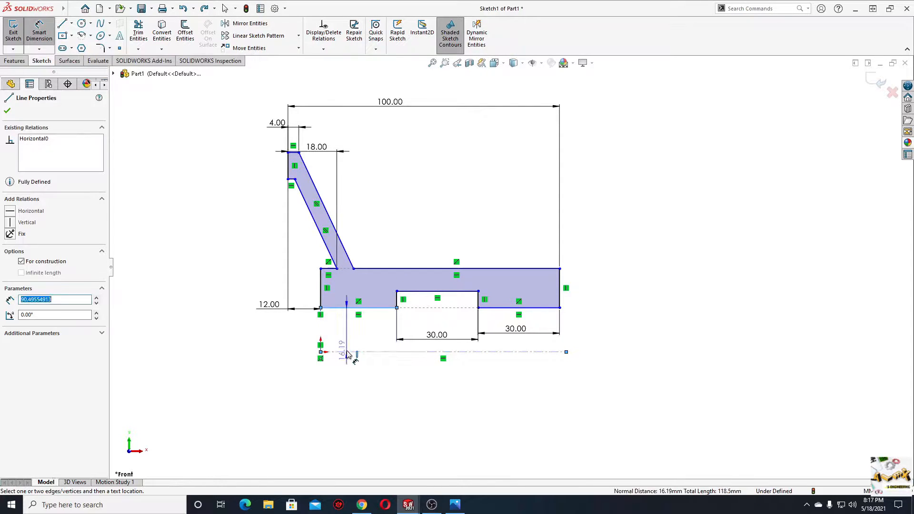
{"action": "left_click", "coordinate": [224, 331]}
{"action": "type", "text": "10"}
{"action": "key", "text": "Return"}
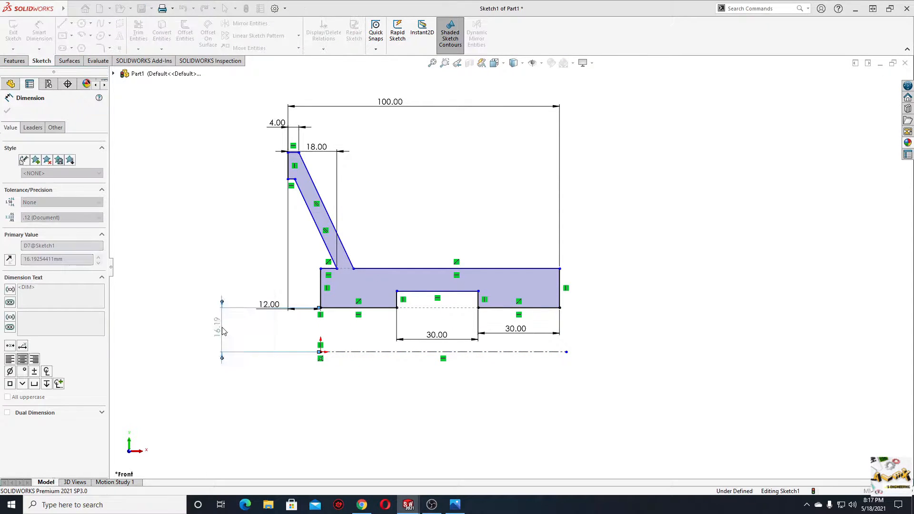
- Dimension the distance from the recess's horizontal edge to the centerline as 12 mm
{"action": "left_click", "coordinate": [427, 315]}
{"action": "left_click", "coordinate": [333, 351]}
{"action": "left_click", "coordinate": [166, 336]}
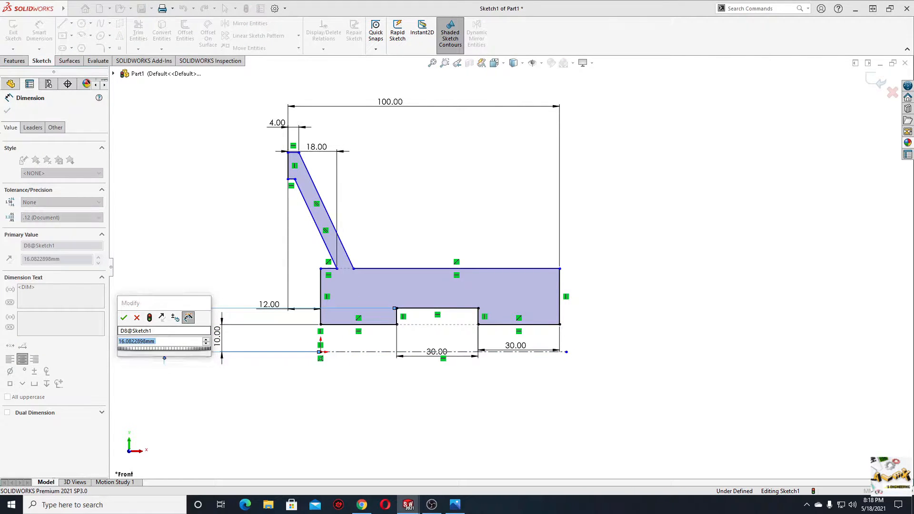
{"action": "type", "text": "15"}
{"action": "key", "text": "Return"}
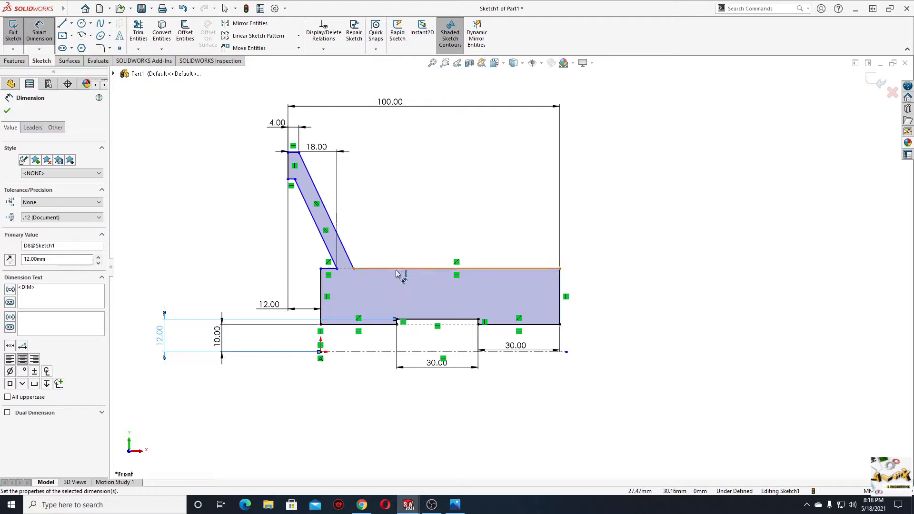
- Dimension the distance from the hub's upper edge to the centerline as 18 mm
{"action": "left_click", "coordinate": [327, 270]}
{"action": "left_click", "coordinate": [336, 352]}
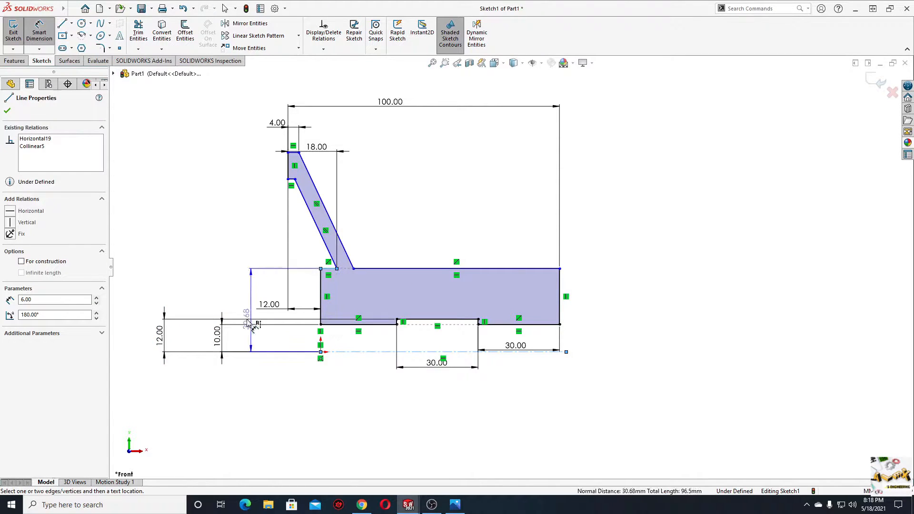
{"action": "left_click", "coordinate": [141, 325]}
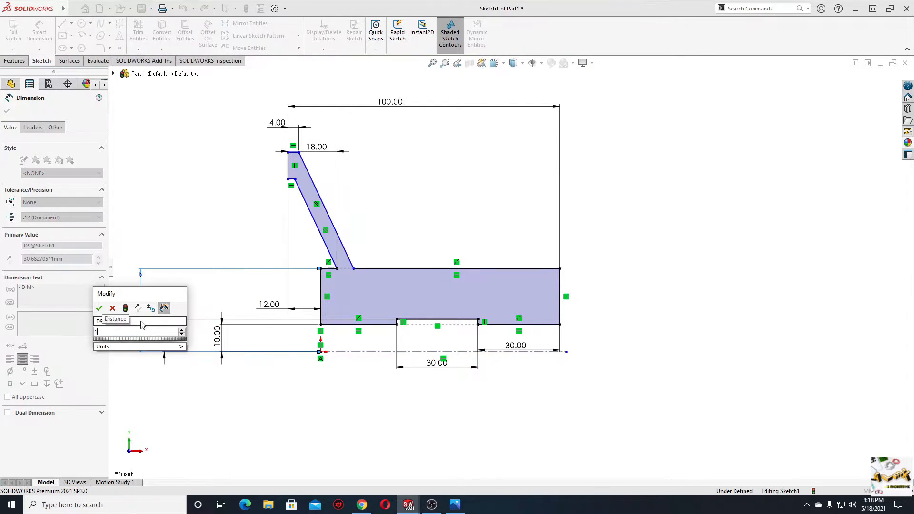
{"action": "key", "text": "Escape"}
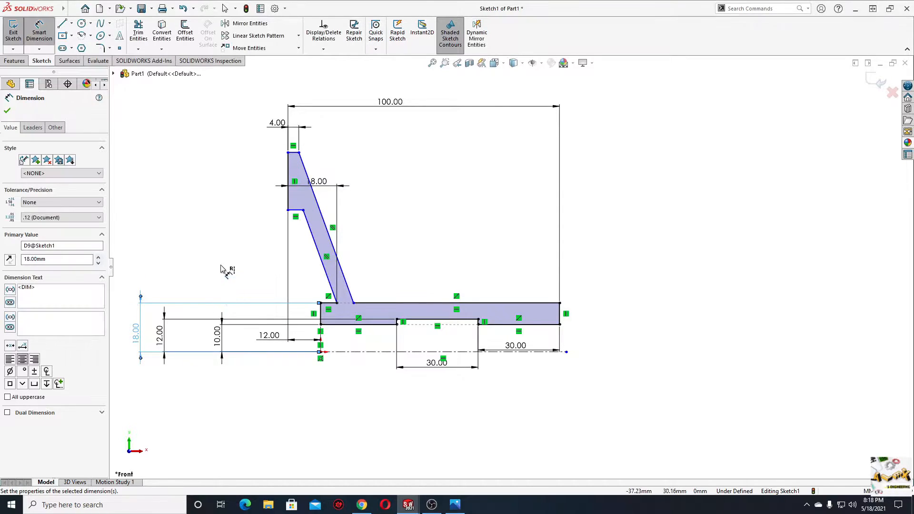
- Dimension the distance from the flange tip's upper corner to the centerline as 108/2 mm
{"action": "left_click", "coordinate": [289, 152]}
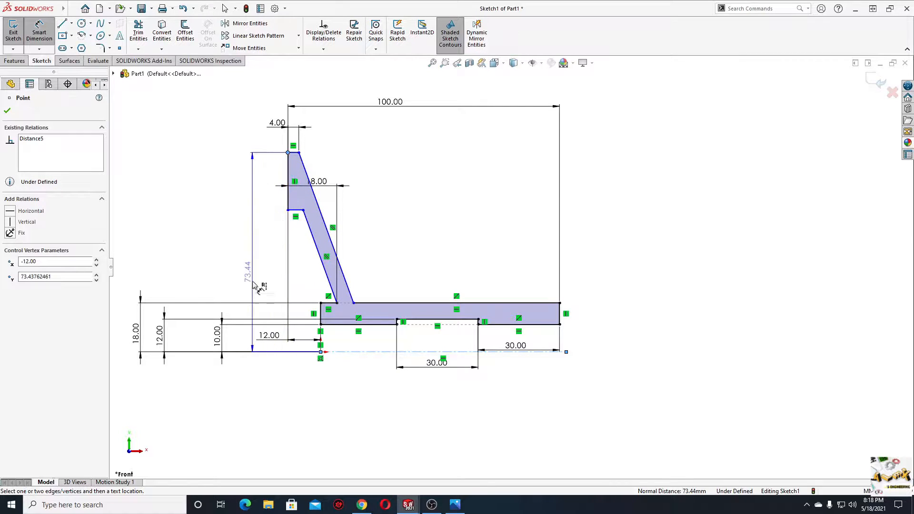
{"action": "left_click", "coordinate": [327, 353]}
{"action": "left_click", "coordinate": [127, 318]}
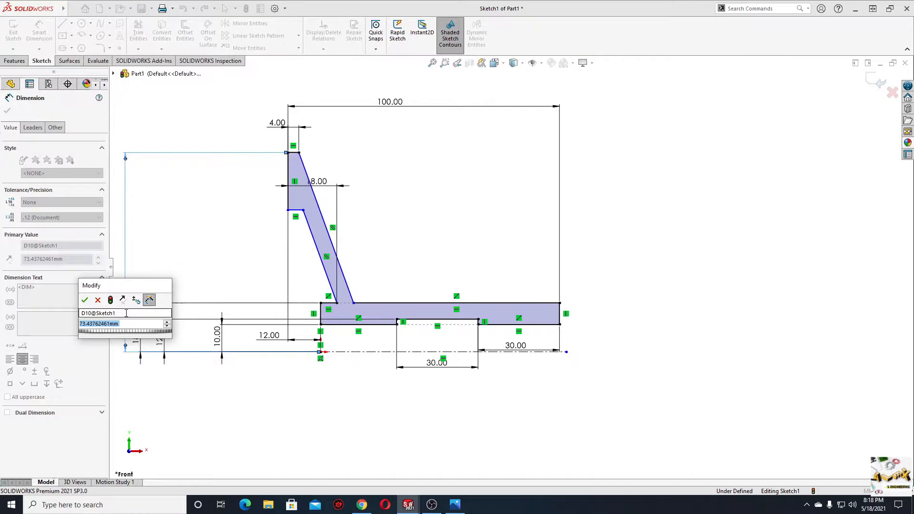
{"action": "type", "text": "0"}
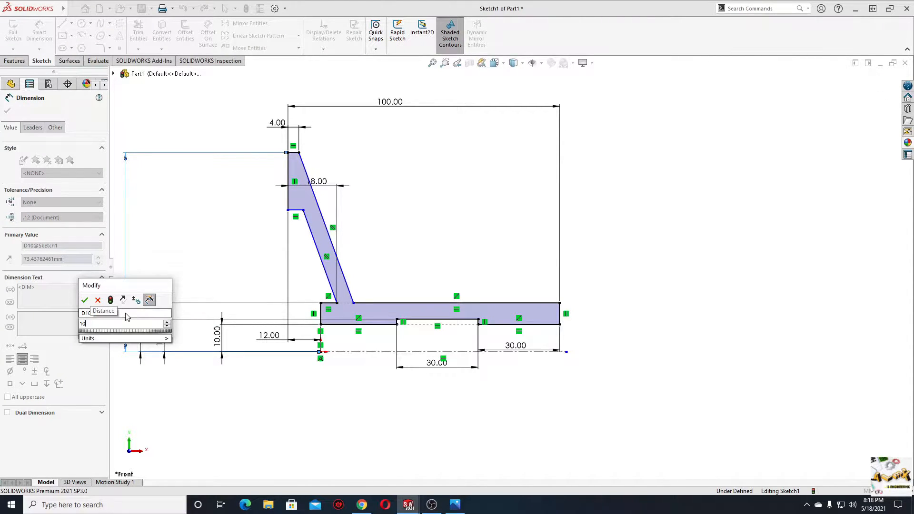
{"action": "type", "text": "8/2"}
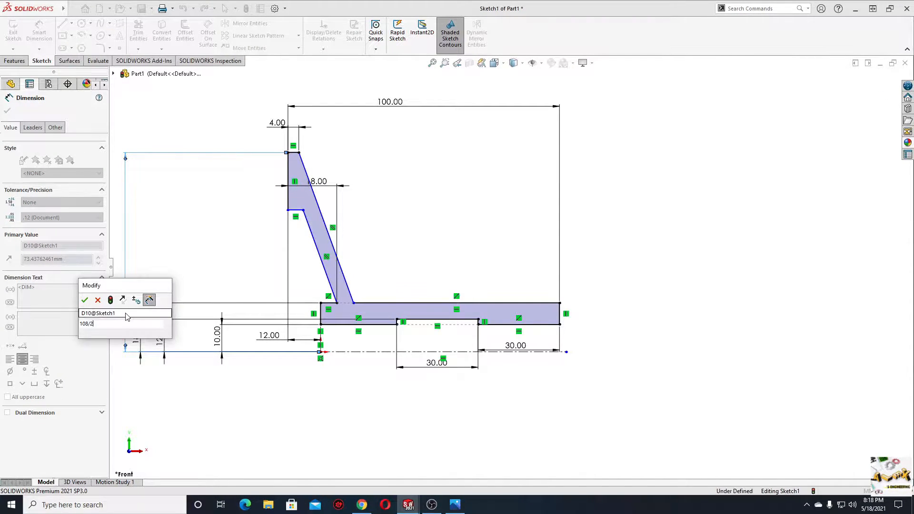
{"action": "key", "text": "Return"}
- Dimension the distance from the short line beneath the flange tip to the centerline as 85/2 mm and end dimensioning
{"action": "middle_click_drag", "start_coordinate": [282, 307], "coordinate": [319, 305], "text": "ctrl"}
{"action": "right_click", "coordinate": [249, 165]}
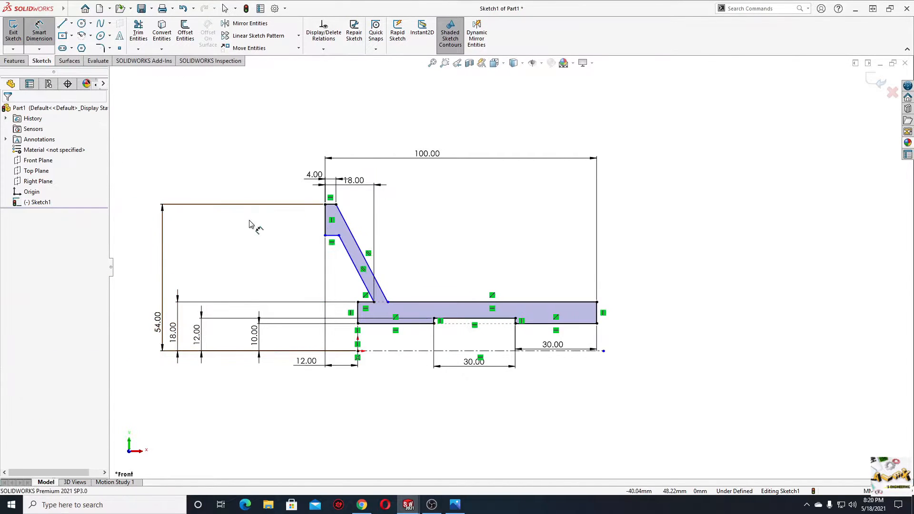
{"action": "left_click", "coordinate": [331, 236]}
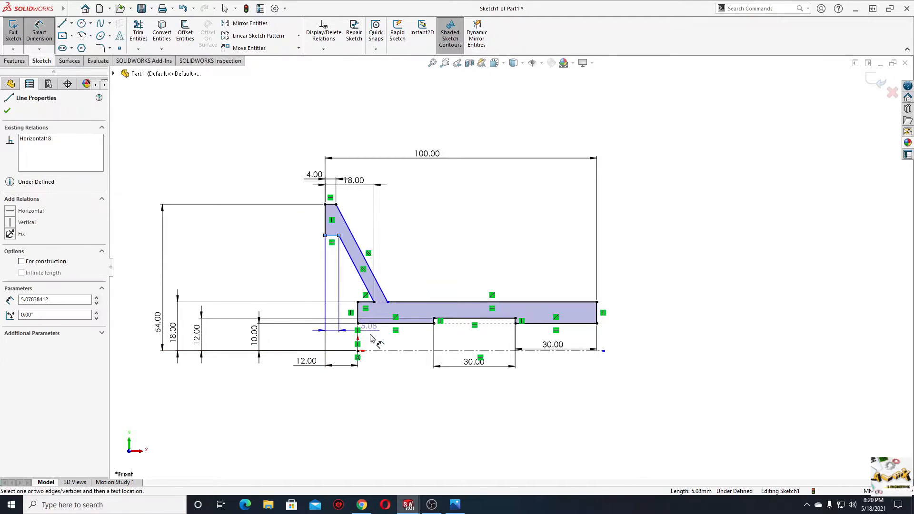
{"action": "left_click", "coordinate": [453, 265]}
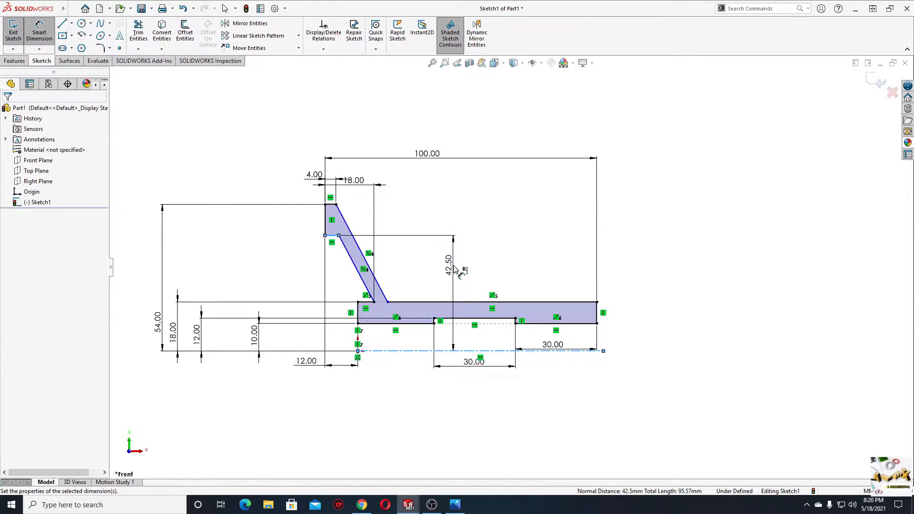
{"action": "type", "text": "8"}
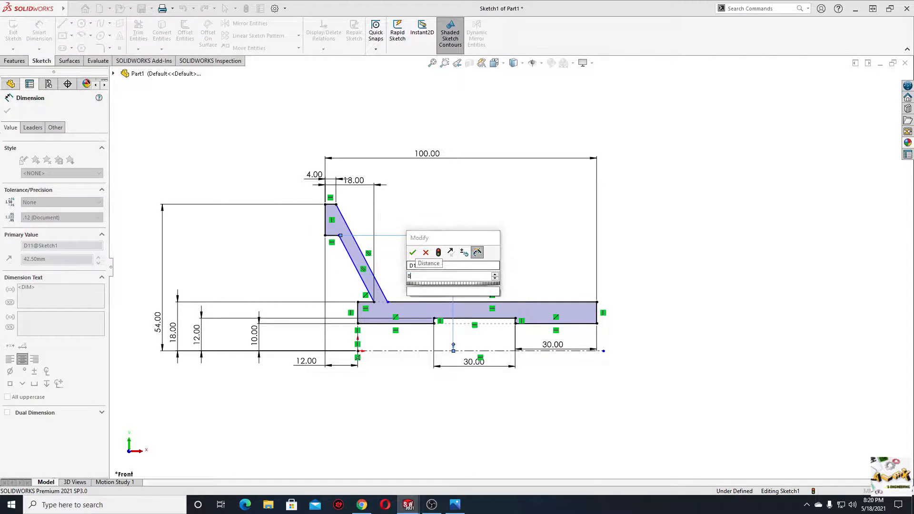
{"action": "type", "text": "5/2"}
{"action": "key", "text": "Return"}
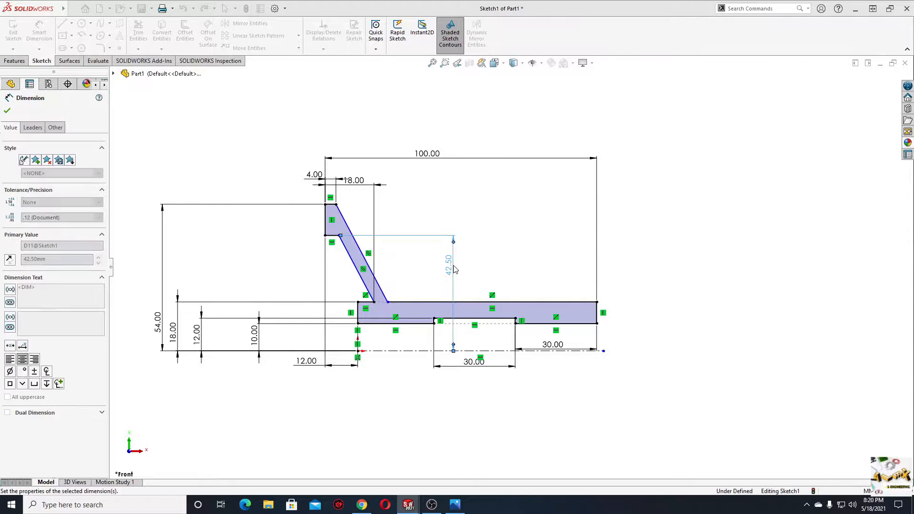
{"action": "right_click", "coordinate": [403, 196]}
{"action": "left_click", "coordinate": [428, 226]}
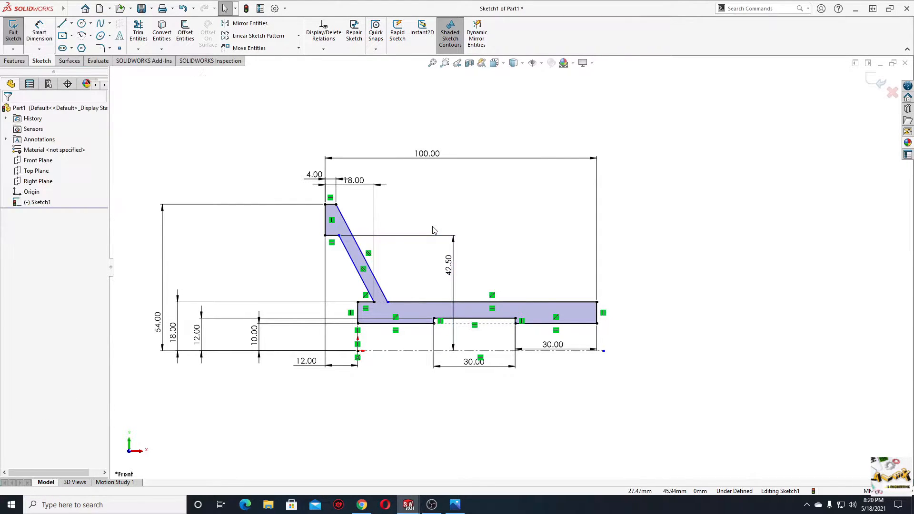
- Add a vertical relation between the upper endpoints of the two slanted flange lines to align them
{"action": "left_click", "coordinate": [340, 236]}
{"action": "left_click", "coordinate": [336, 205], "text": "ctrl"}
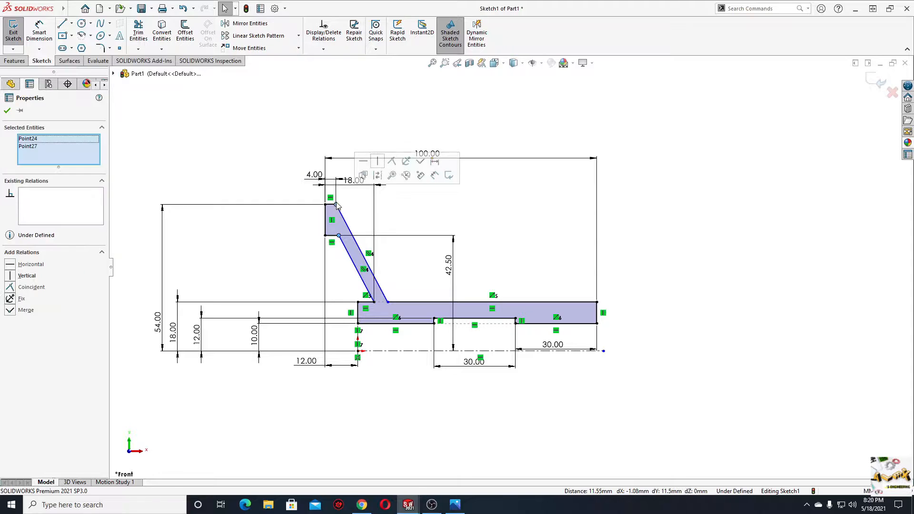
{"action": "left_click", "coordinate": [379, 162]}
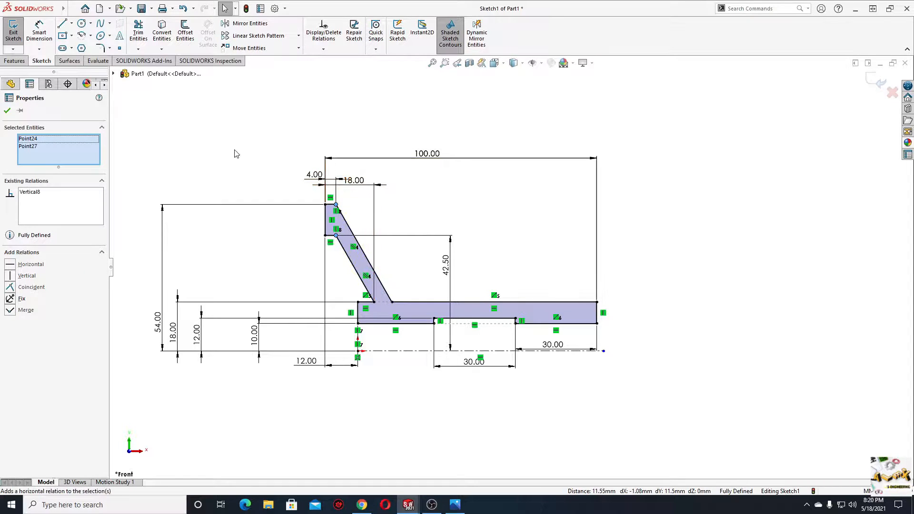
{"action": "left_click", "coordinate": [230, 155]}
{"action": "mouse_move", "coordinate": [462, 276]}
{"action": "middle_mouse_down", "text": "ctrl"}
{"action": "mouse_move", "coordinate": [512, 286]}
{"action": "mouse_move", "coordinate": [543, 275]}
{"action": "middle_mouse_up", "text": "ctrl"}
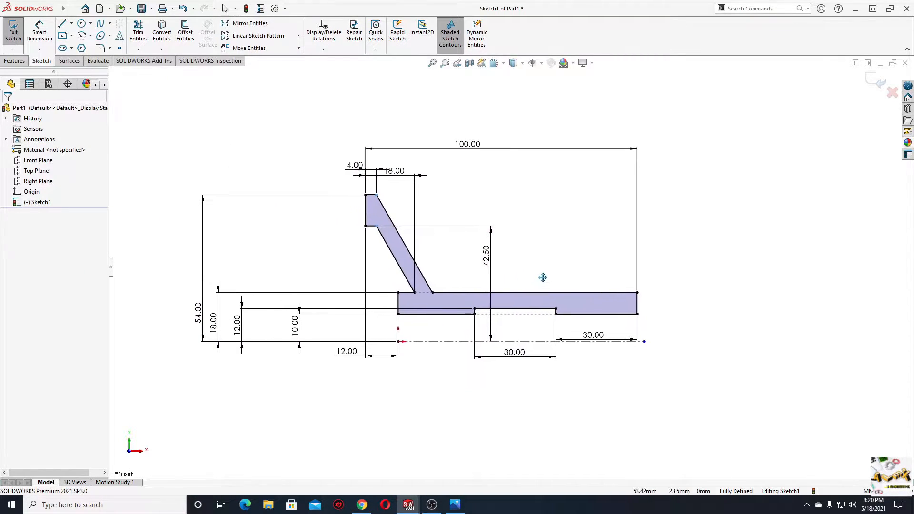
- Revolve the hub and flange profile 360 degrees around the centerline
{"action": "left_click", "coordinate": [14, 60]}
{"action": "left_click", "coordinate": [45, 32]}
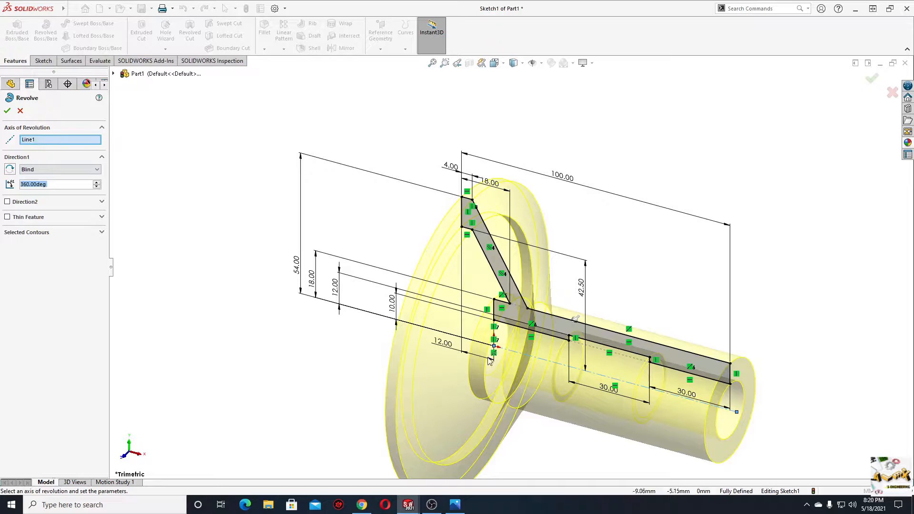
{"action": "left_click", "coordinate": [7, 110]}
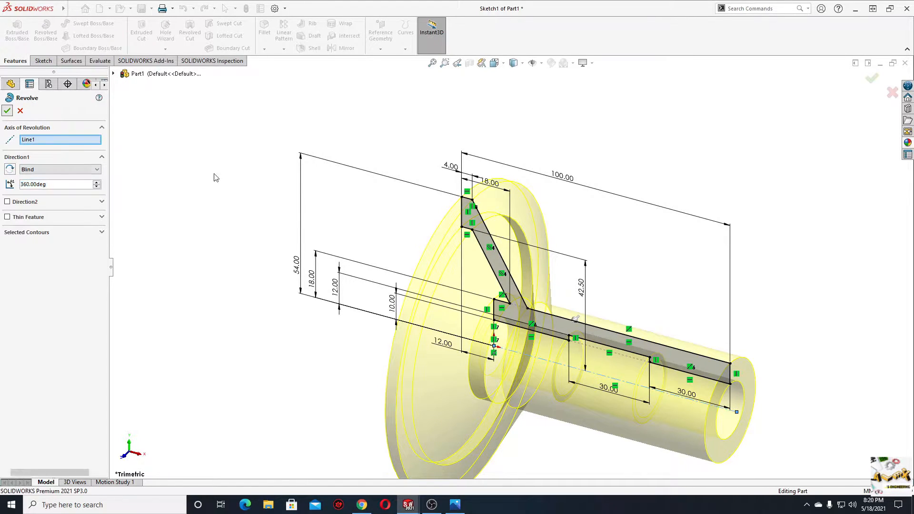
{"action": "key", "text": "f"}
{"action": "scroll", "coordinate": [329, 279], "scroll_direction": "up", "scroll_amount": 2}
{"action": "mouse_move", "coordinate": [357, 309]}
{"action": "middle_mouse_down", "text": "ctrl"}
{"action": "mouse_move", "coordinate": [310, 299]}
{"action": "mouse_move", "coordinate": [453, 272]}
{"action": "mouse_move", "coordinate": [429, 283]}
{"action": "mouse_move", "coordinate": [277, 279]}
{"action": "mouse_move", "coordinate": [412, 270]}
{"action": "mouse_move", "coordinate": [327, 275]}
{"action": "mouse_move", "coordinate": [310, 286]}
{"action": "middle_mouse_up", "text": "ctrl"}
- Switch to the reference drawing in Photos and examine the base plate's dimensions, then return to the part in SOLIDWORKS
{"action": "left_click", "coordinate": [456, 505]}
{"action": "left_click_drag", "start_coordinate": [449, 44], "coordinate": [478, 97]}
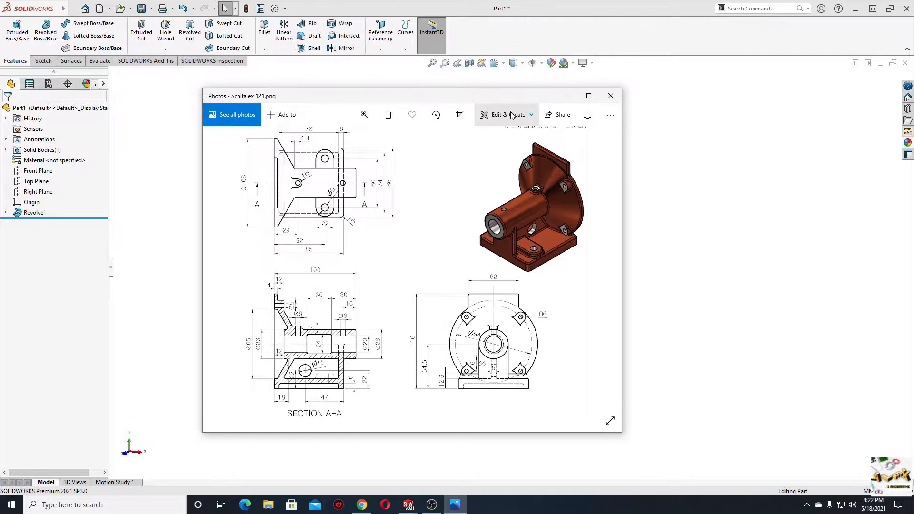
{"action": "left_click", "coordinate": [589, 95]}
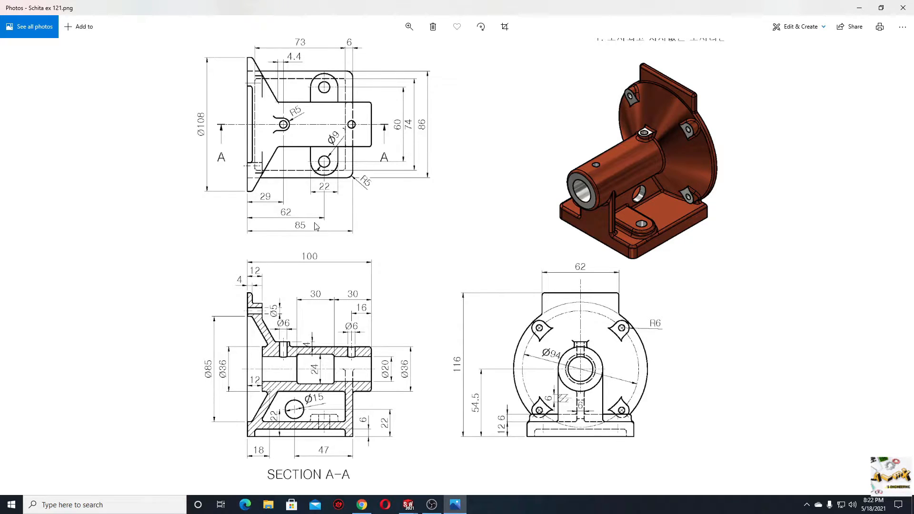
{"action": "left_click_drag", "start_coordinate": [820, 7], "coordinate": [0, 61]}
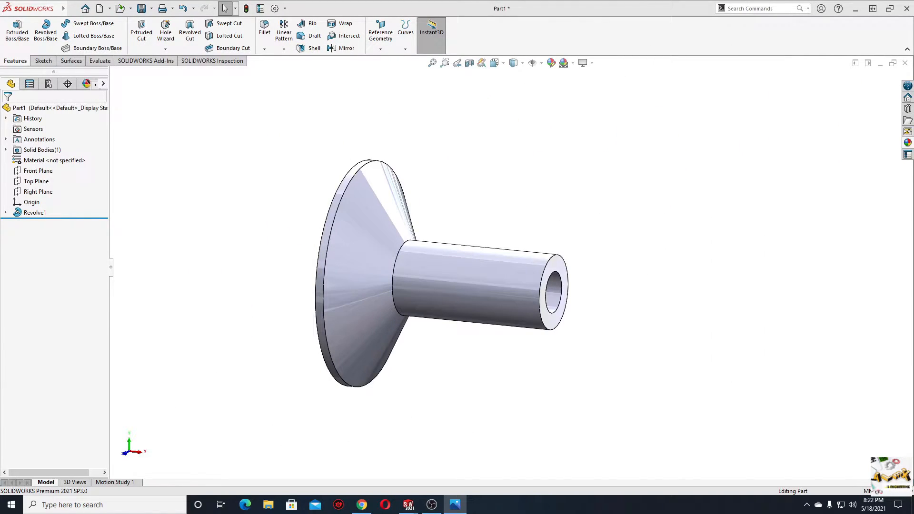
{"action": "left_click", "coordinate": [231, 161]}
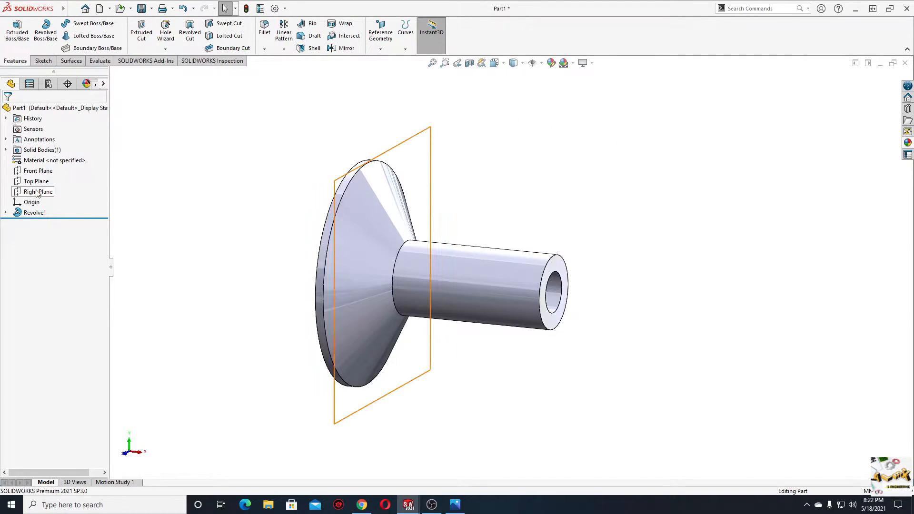
- Start a sketch on the Front Plane and display the model with hidden lines visible
{"action": "left_click", "coordinate": [35, 171]}
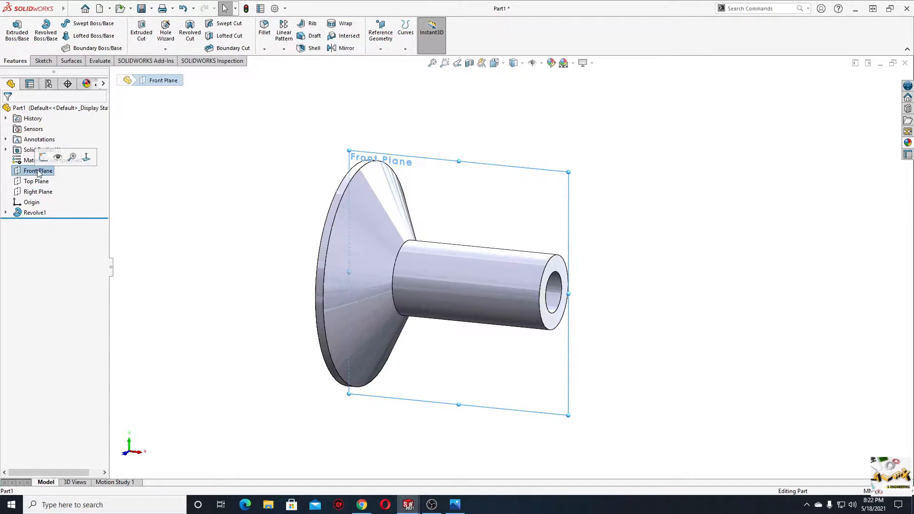
{"action": "left_click", "coordinate": [48, 158]}
{"action": "middle_click_drag", "start_coordinate": [316, 264], "coordinate": [266, 215], "text": "ctrl"}
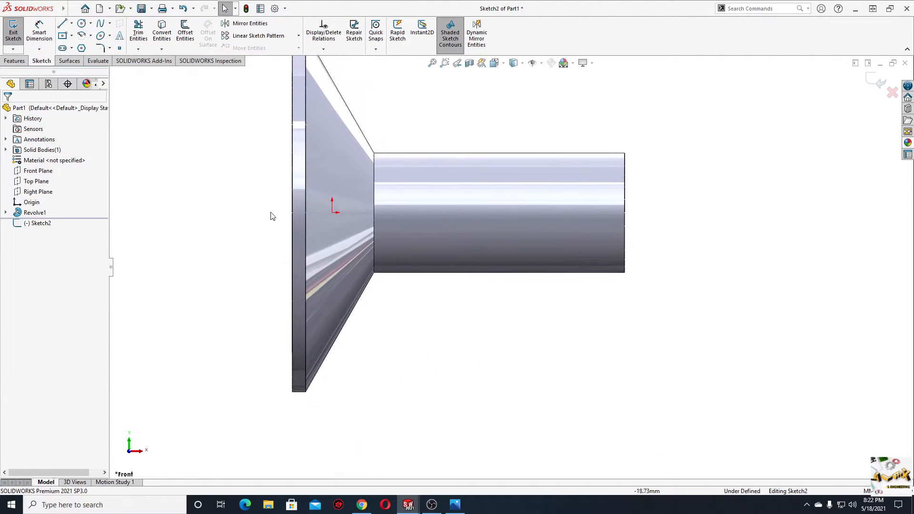
{"action": "left_click", "coordinate": [523, 65]}
{"action": "left_click", "coordinate": [516, 118]}
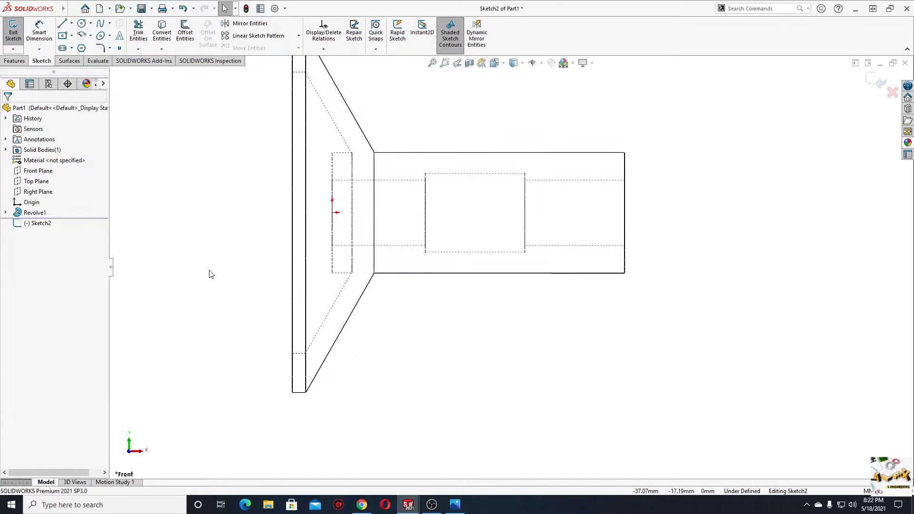
{"action": "scroll", "coordinate": [251, 317], "scroll_direction": "up", "scroll_amount": 5}
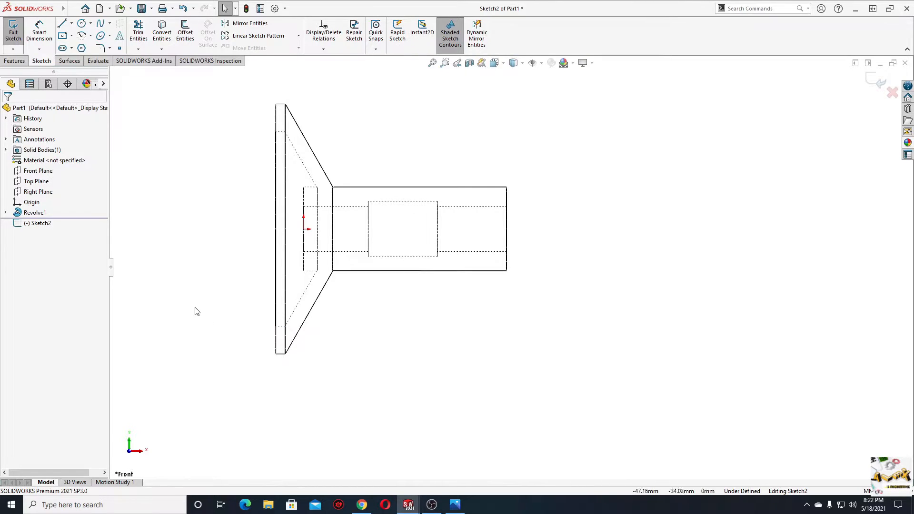
- Sketch a closed rectangle of lines about 85 by 20 mm beneath the hub, starting on the flange's outer face edge level with the lower recess edge
{"action": "left_click", "coordinate": [62, 24]}
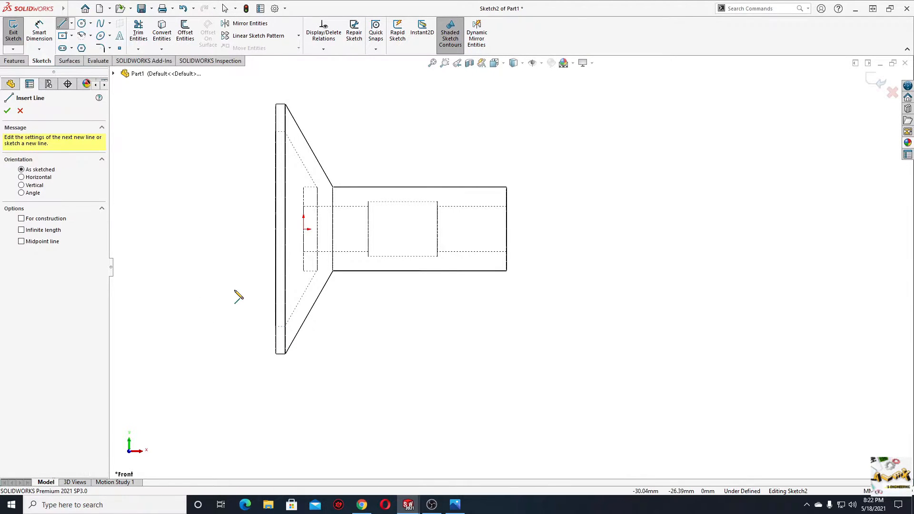
{"action": "left_click", "coordinate": [276, 327]}
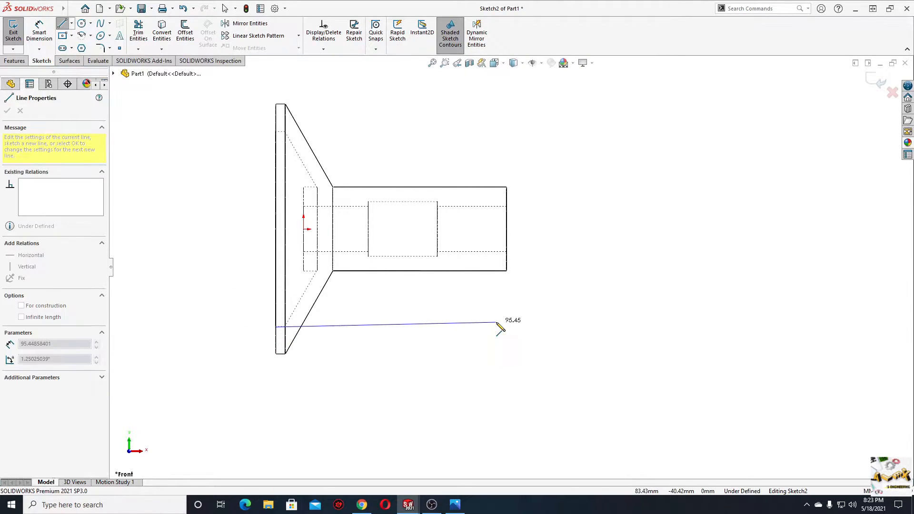
{"action": "left_click", "coordinate": [472, 328]}
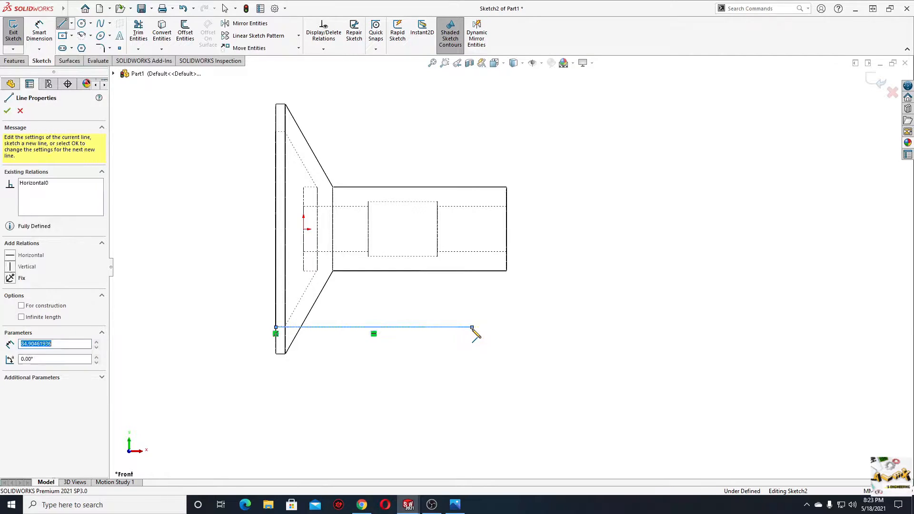
{"action": "left_click", "coordinate": [472, 372]}
{"action": "left_click", "coordinate": [276, 373]}
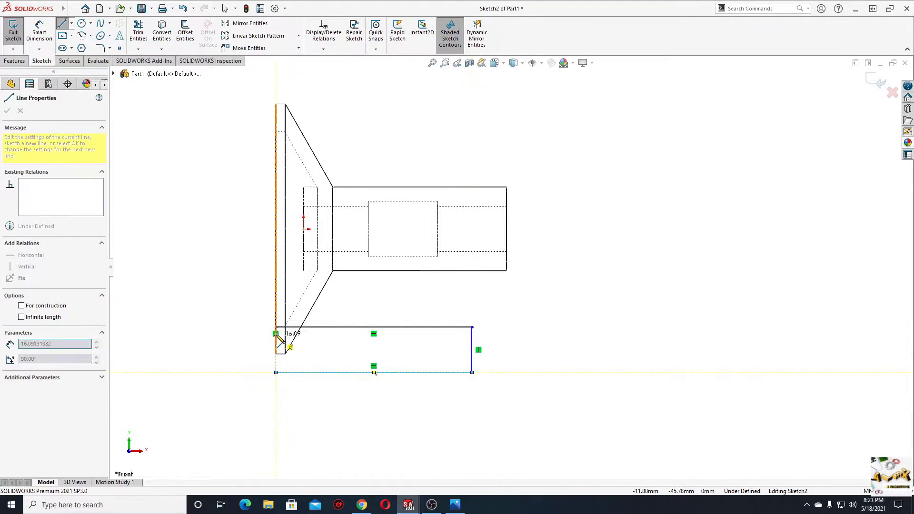
{"action": "left_click", "coordinate": [276, 328]}
{"action": "key", "text": "Escape"}
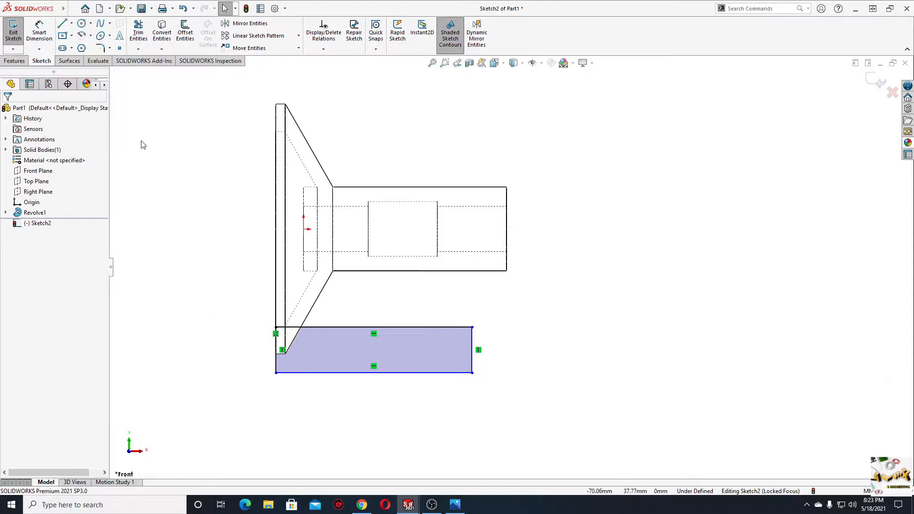
- Dimension the height of the base rectangle as 12 mm
{"action": "left_click", "coordinate": [41, 44]}
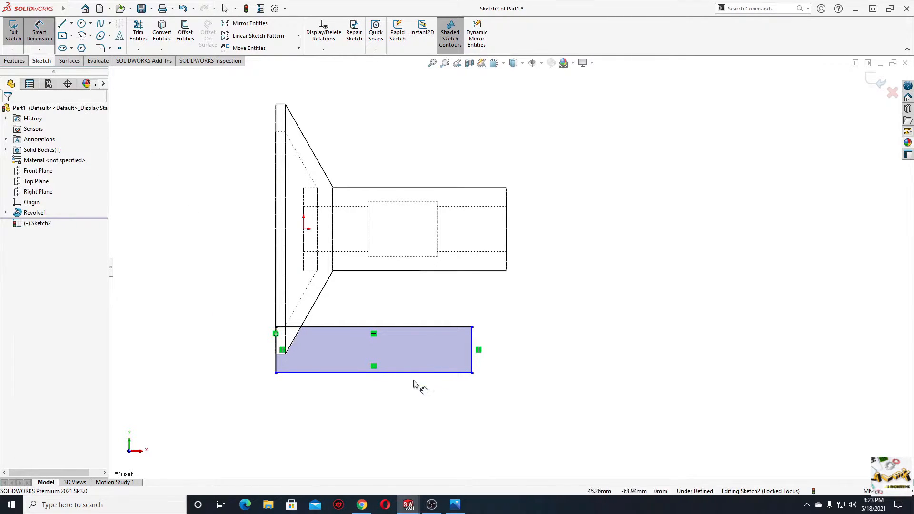
{"action": "left_click", "coordinate": [472, 350]}
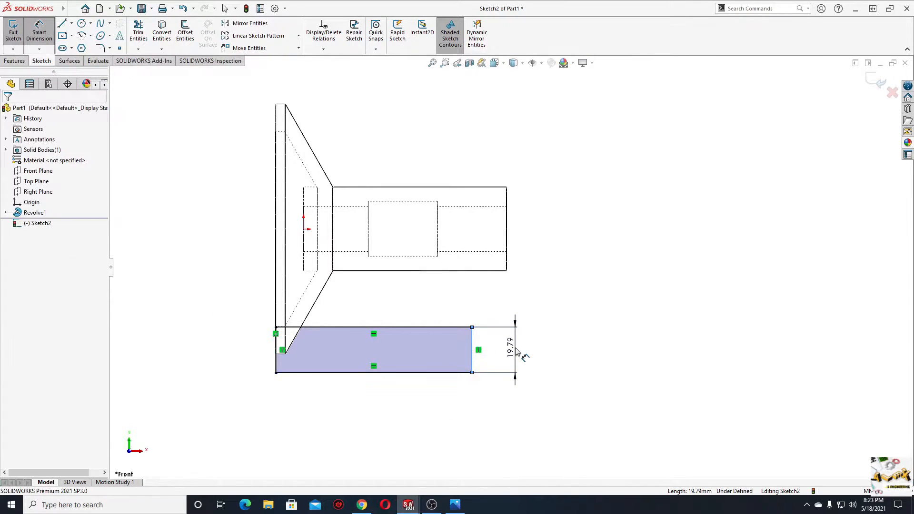
{"action": "left_click", "coordinate": [518, 352]}
{"action": "type", "text": "12"}
{"action": "key", "text": "Return"}
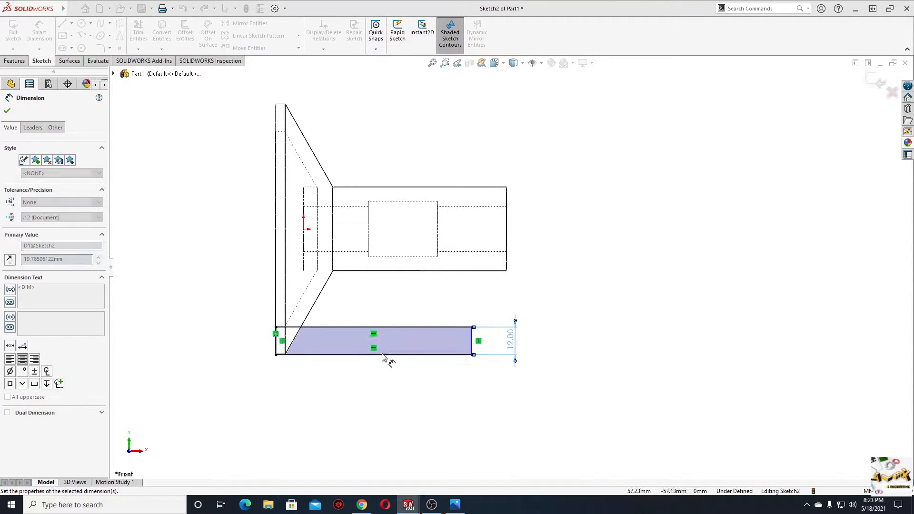
- Dimension the length of the base rectangle as 85 mm and end dimensioning
{"action": "left_click", "coordinate": [367, 355]}
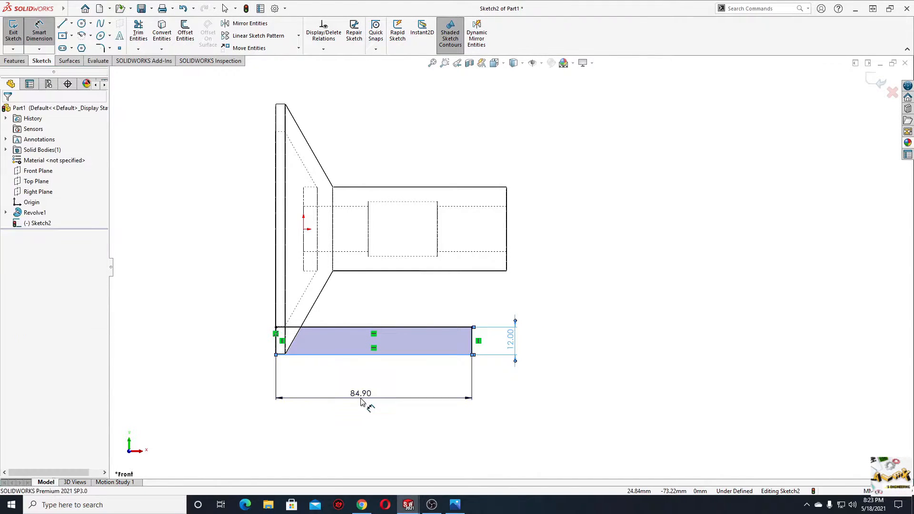
{"action": "left_click", "coordinate": [363, 401]}
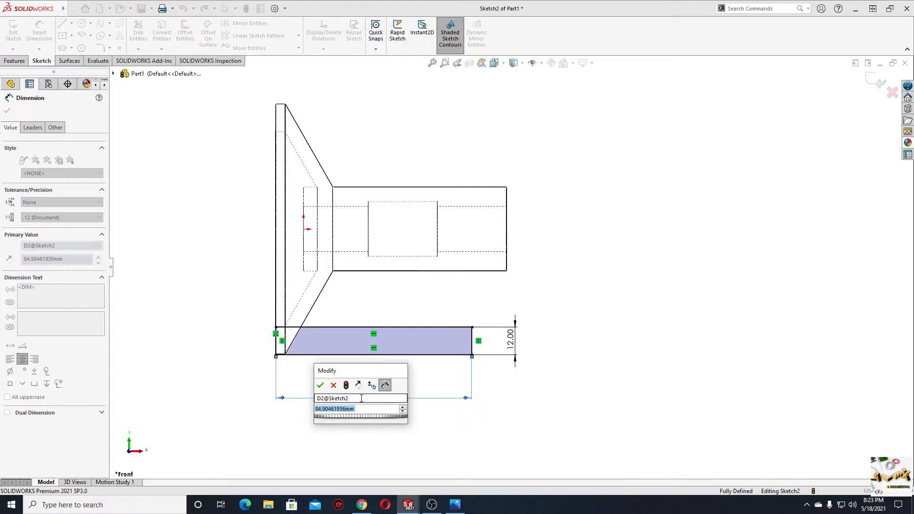
{"action": "type", "text": "85"}
{"action": "key", "text": "Return"}
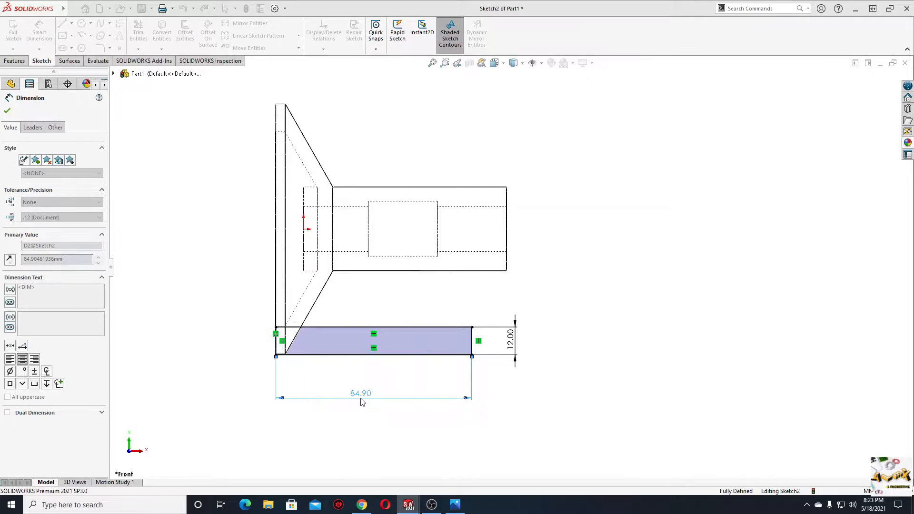
{"action": "right_click", "coordinate": [600, 289]}
{"action": "left_click", "coordinate": [623, 318]}
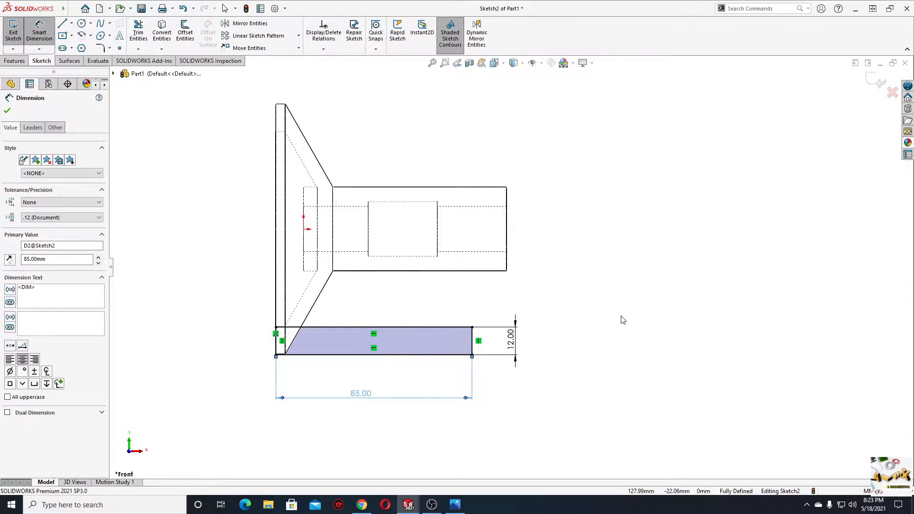
- Extrude the base rectangle 86 mm with the Mid Plane end condition, merged with the revolved body
{"action": "left_click", "coordinate": [14, 61]}
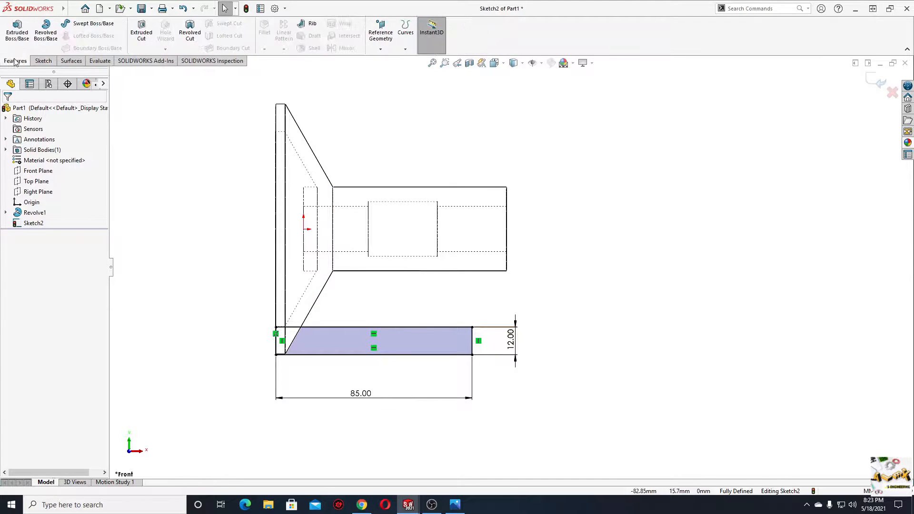
{"action": "left_click", "coordinate": [18, 29]}
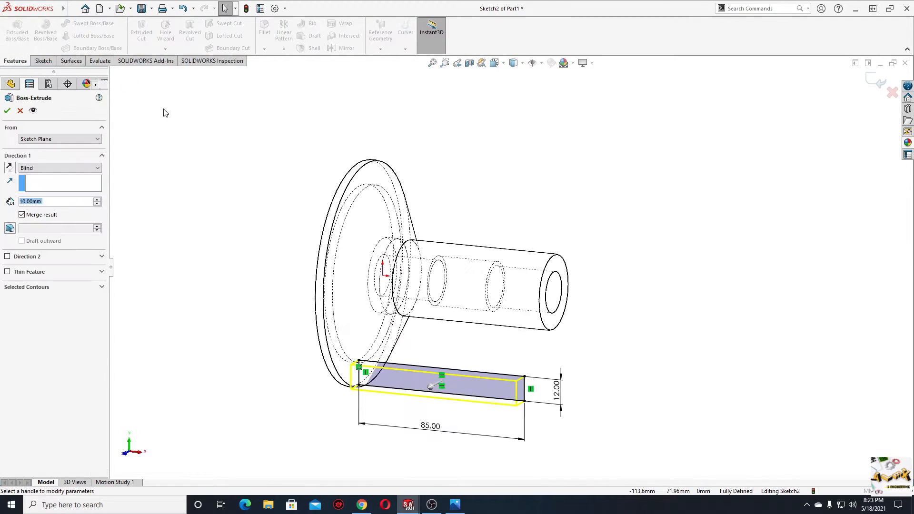
{"action": "middle_click_drag", "start_coordinate": [286, 270], "coordinate": [235, 318]}
{"action": "left_click", "coordinate": [40, 168]}
{"action": "left_click", "coordinate": [39, 213]}
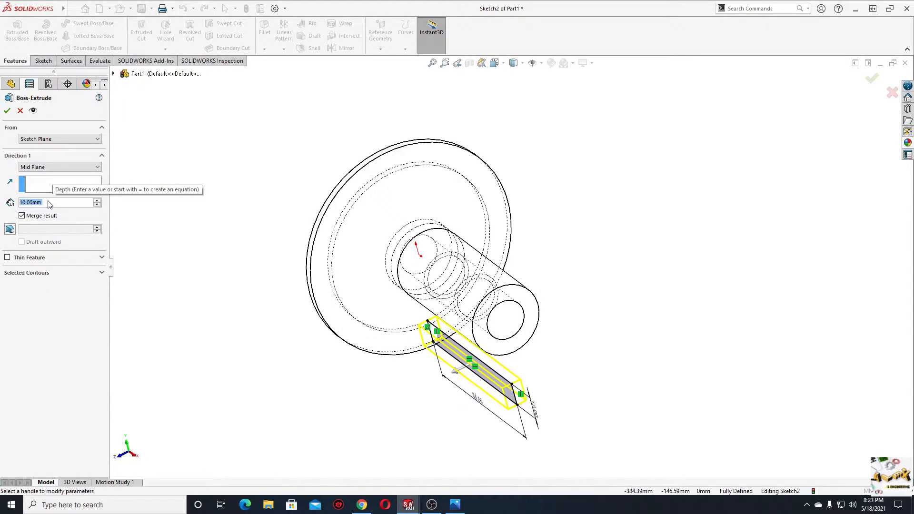
{"action": "type", "text": "86"}
{"action": "key", "text": "Return"}
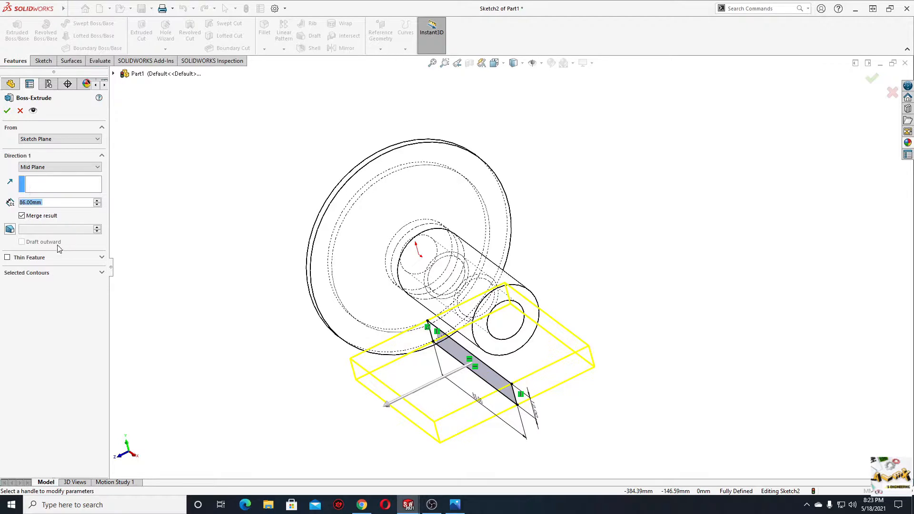
{"action": "left_click", "coordinate": [7, 111]}
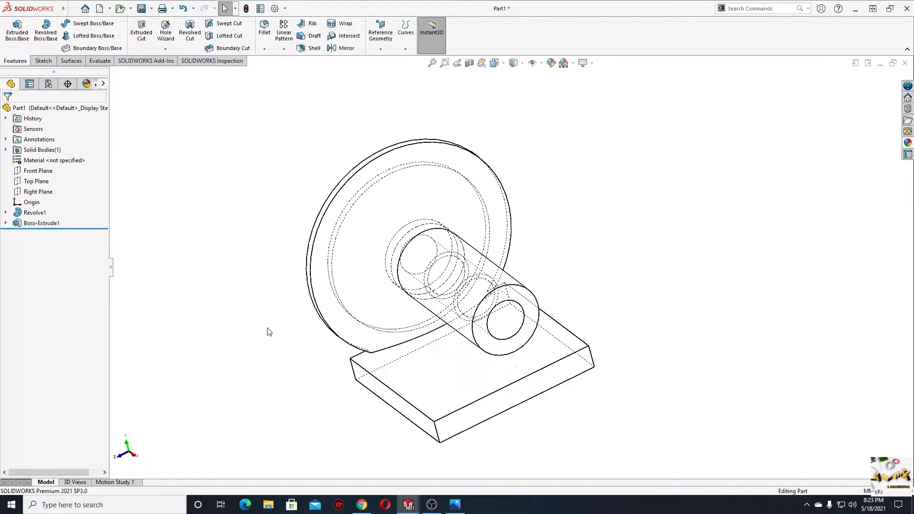
- Set the model's display style back to shaded with edges
{"action": "middle_click_drag", "start_coordinate": [274, 298], "coordinate": [402, 278]}
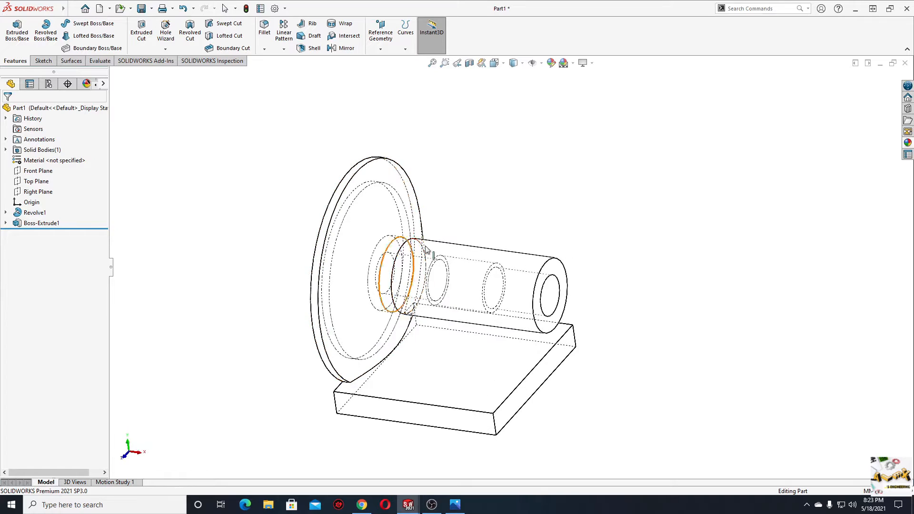
{"action": "left_click", "coordinate": [505, 66]}
{"action": "left_click", "coordinate": [519, 66]}
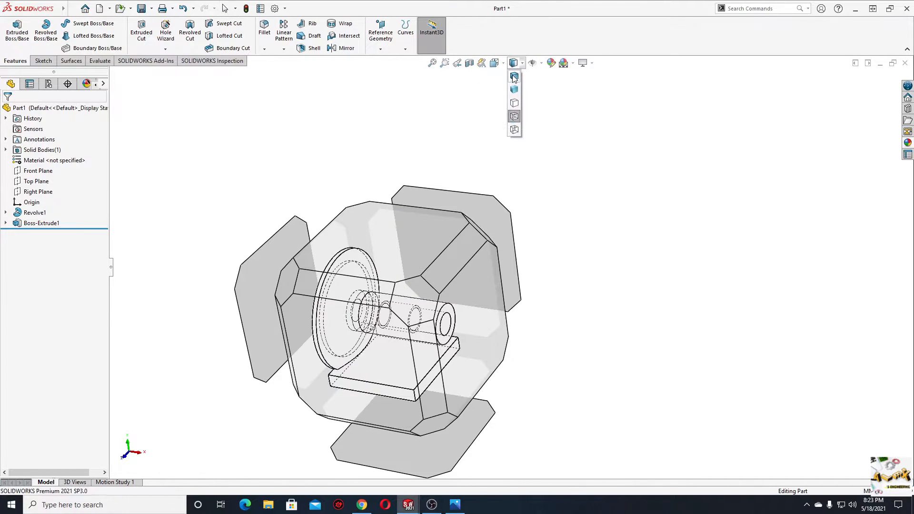
{"action": "left_click", "coordinate": [515, 76]}
{"action": "mouse_move", "coordinate": [259, 327]}
{"action": "middle_mouse_down"}
{"action": "mouse_move", "coordinate": [207, 151]}
{"action": "mouse_move", "coordinate": [221, 252]}
{"action": "mouse_move", "coordinate": [237, 295]}
{"action": "middle_mouse_up"}
- Examine section A-A and the top view in the reference drawing for the dimensions of the base plate's underside recess
{"action": "key", "text": "alt+Tab"}
{"action": "left_click_drag", "start_coordinate": [38, 52], "coordinate": [489, 48]}
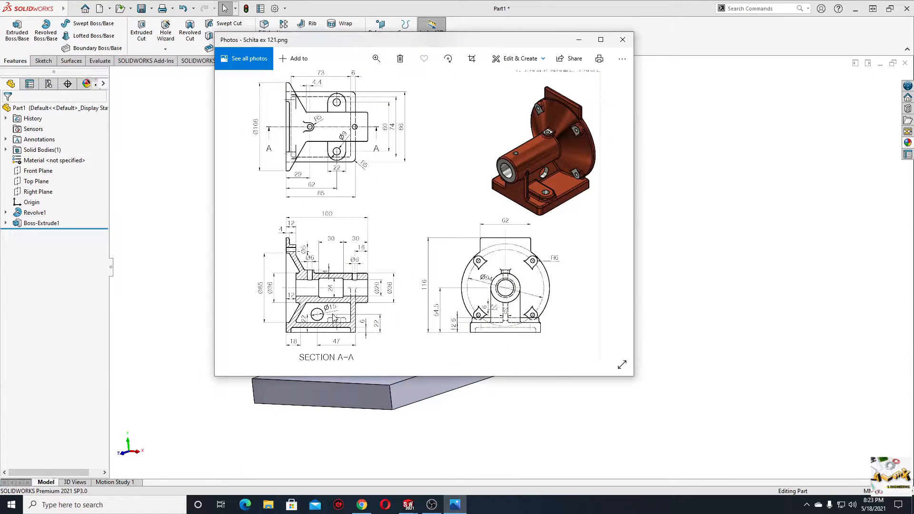
{"action": "scroll", "coordinate": [335, 318], "scroll_direction": "up", "scroll_amount": 5}
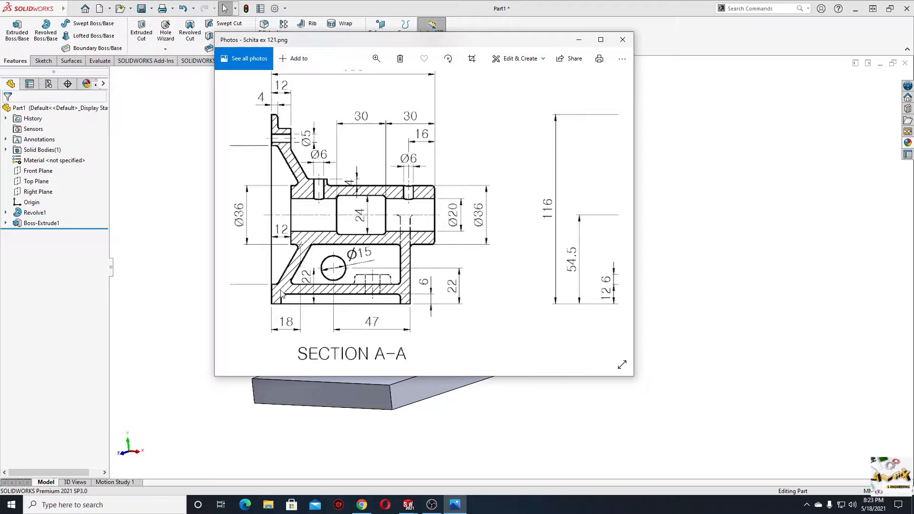
{"action": "scroll", "coordinate": [387, 209], "scroll_direction": "up", "scroll_amount": 8}
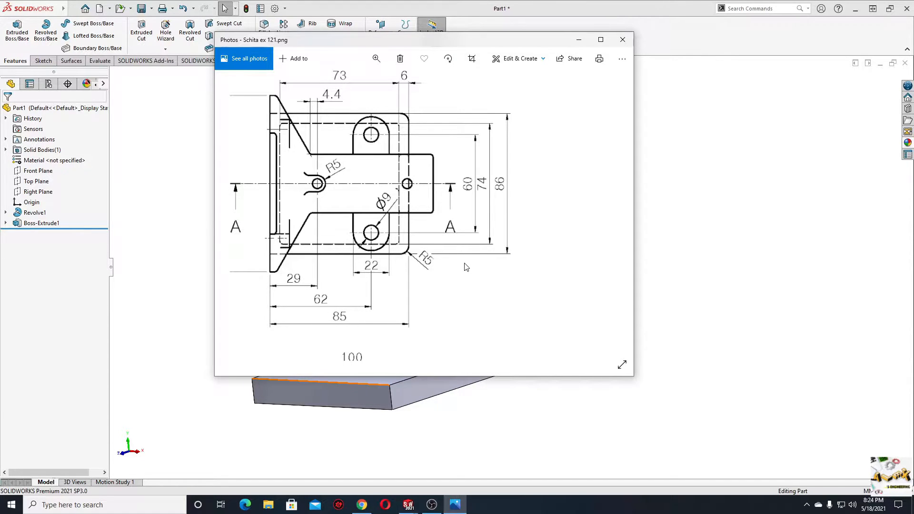
{"action": "scroll", "coordinate": [466, 267], "scroll_direction": "down", "scroll_amount": 6}
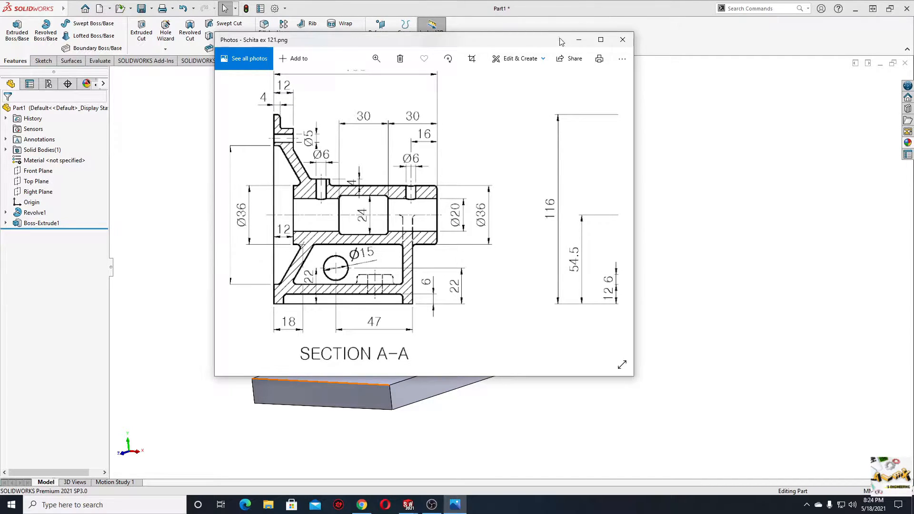
{"action": "left_click", "coordinate": [580, 39]}
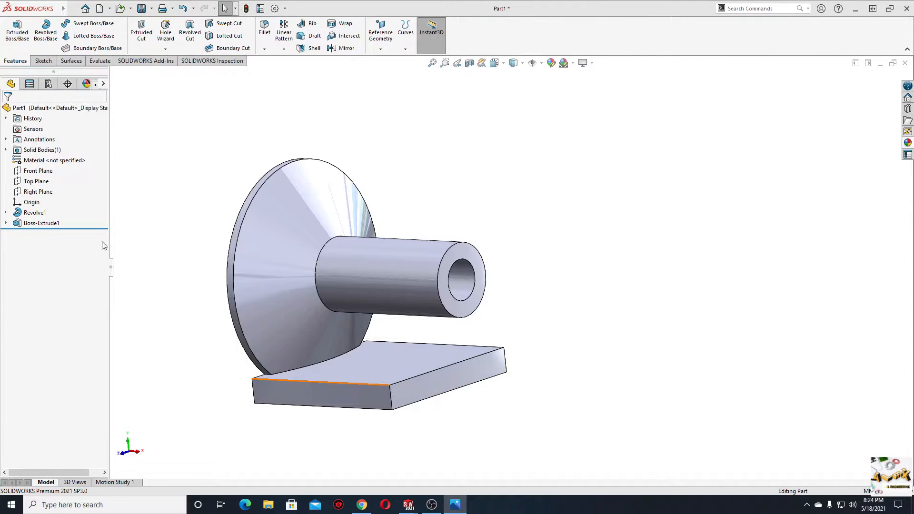
- Sketch a center rectangle about 57 mm by 62 mm on the underside face of the base plate
{"action": "middle_click_drag", "start_coordinate": [278, 298], "coordinate": [327, 307]}
{"action": "left_click", "coordinate": [332, 297]}
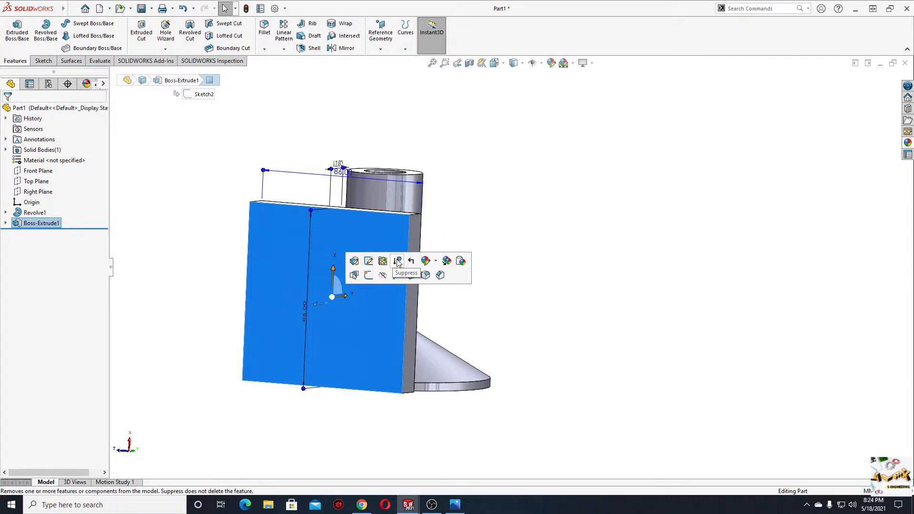
{"action": "left_click", "coordinate": [368, 275]}
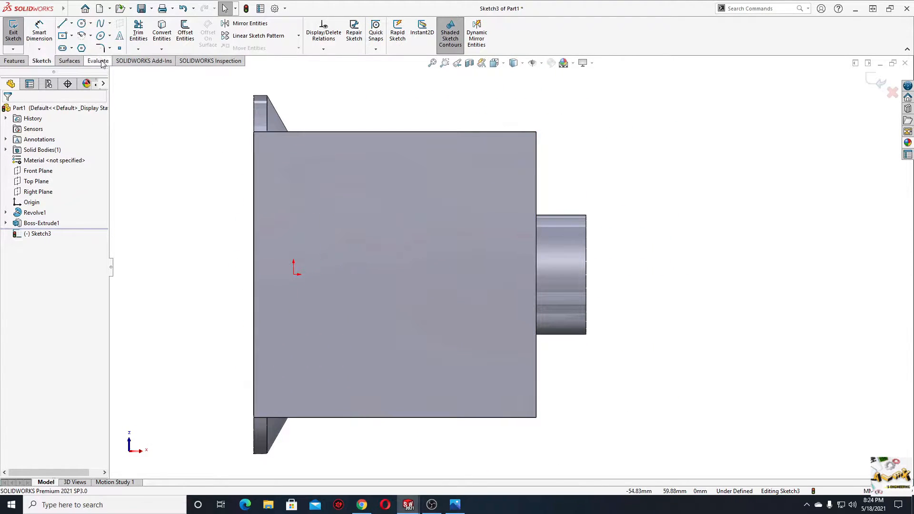
{"action": "left_click", "coordinate": [71, 36]}
{"action": "left_click", "coordinate": [103, 60]}
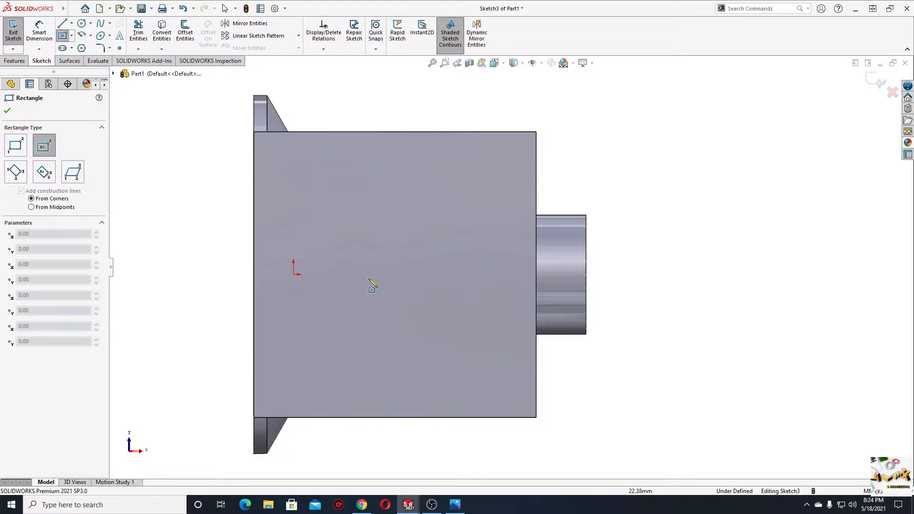
{"action": "left_click", "coordinate": [395, 274]}
{"action": "left_click", "coordinate": [490, 377]}
{"action": "right_click", "coordinate": [115, 164]}
{"action": "left_click", "coordinate": [133, 173]}
- Align the rectangle's center point with the origin using a horizontal relation
{"action": "left_click", "coordinate": [396, 275]}
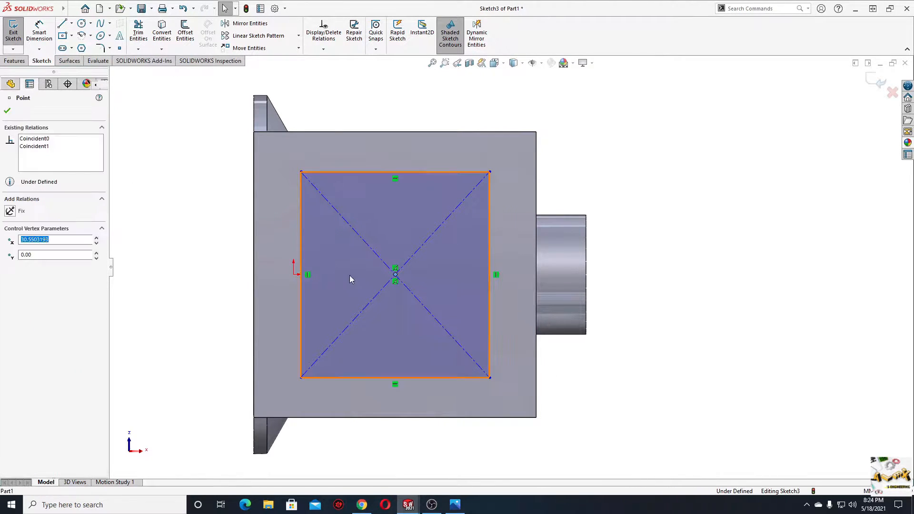
{"action": "left_click", "coordinate": [295, 276], "text": "ctrl"}
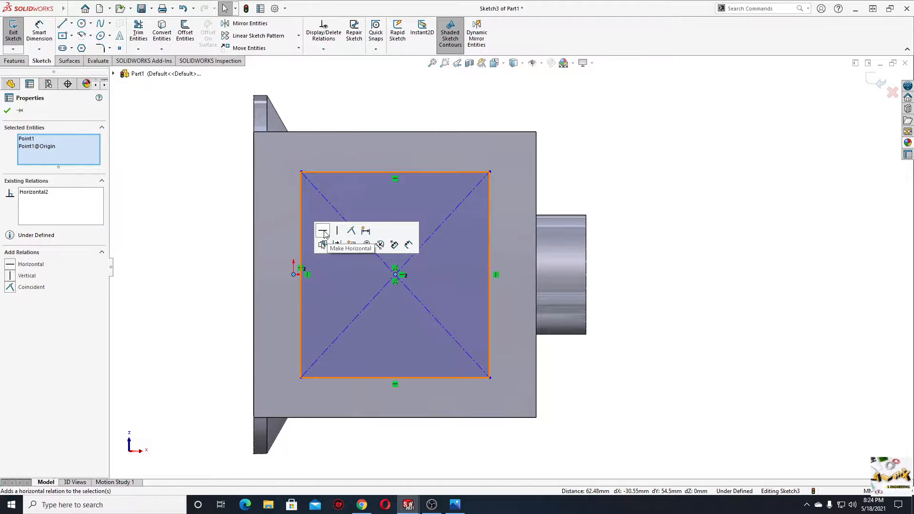
{"action": "left_click", "coordinate": [324, 233]}
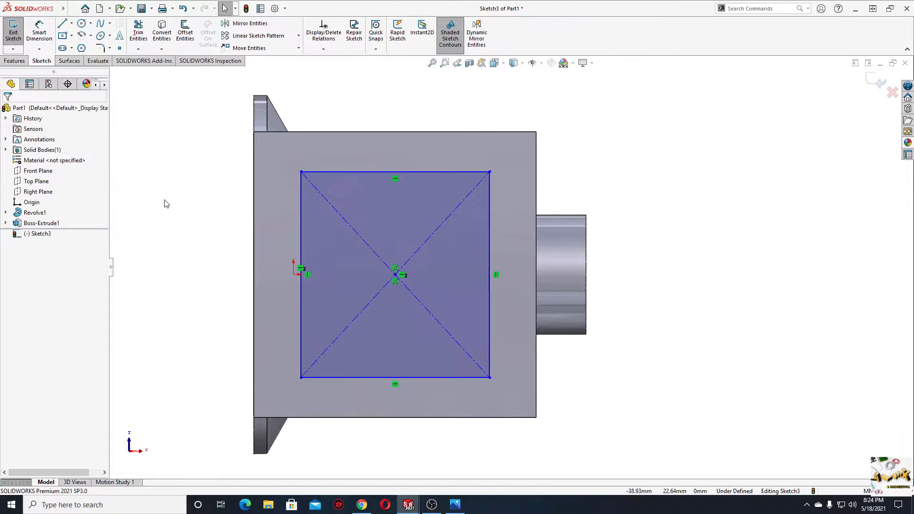
- Dimension the gap between the rectangle and the base plate's edge at the hub end as 6 mm
{"action": "left_click", "coordinate": [39, 31]}
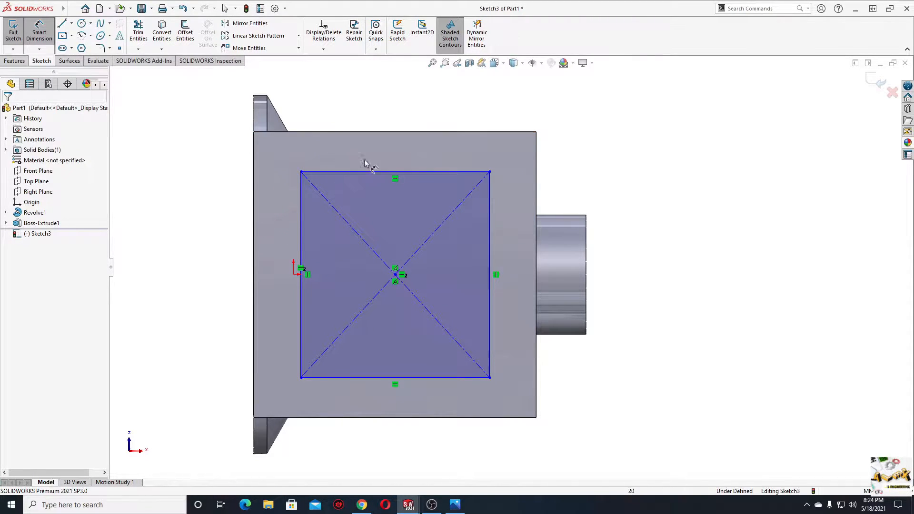
{"action": "left_click", "coordinate": [491, 213]}
{"action": "left_click", "coordinate": [535, 208]}
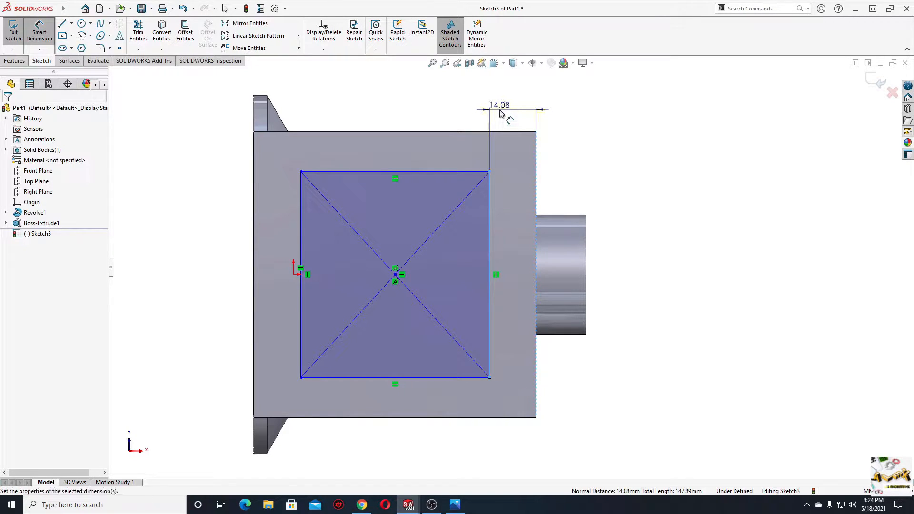
{"action": "left_click", "coordinate": [499, 111]}
{"action": "type", "text": "6"}
{"action": "key", "text": "Return"}
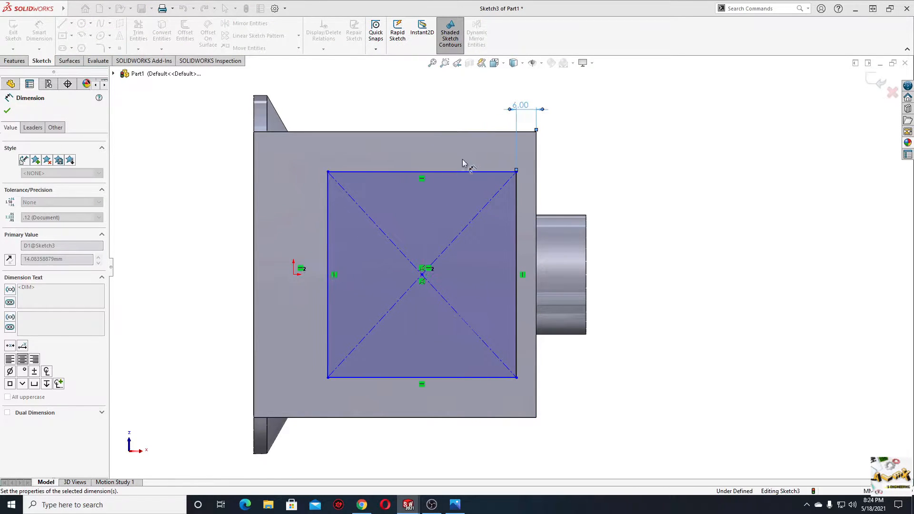
- Dimension the recess rectangle as 73 mm along the hub axis and 74 mm across it, and end dimensioning
{"action": "left_click", "coordinate": [443, 172]}
{"action": "left_click", "coordinate": [426, 103]}
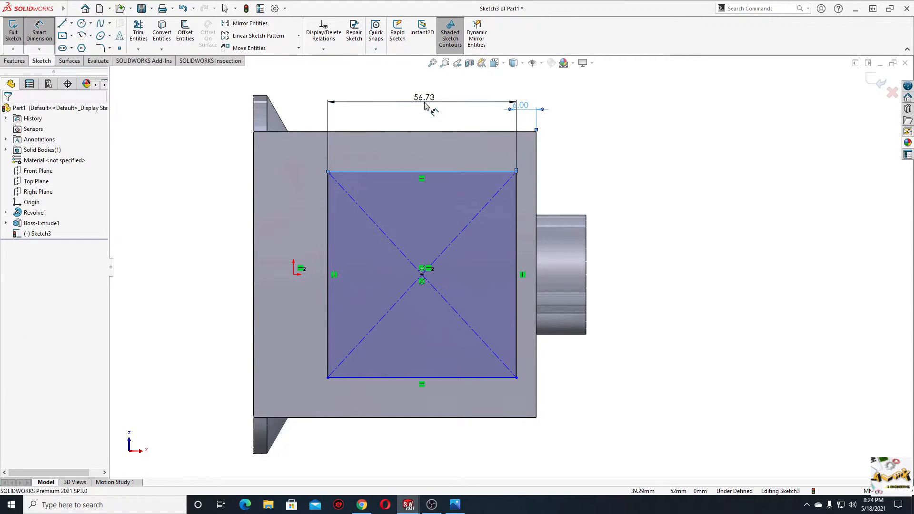
{"action": "type", "text": "73"}
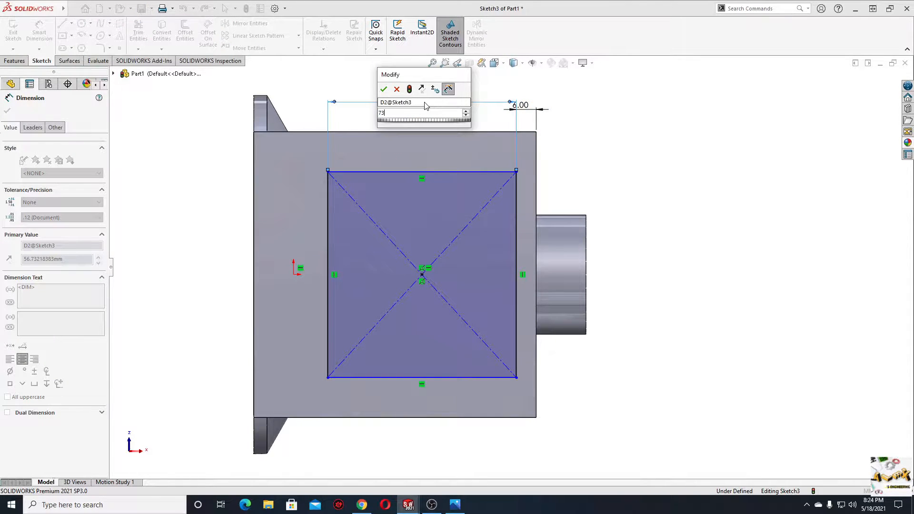
{"action": "key", "text": "Return"}
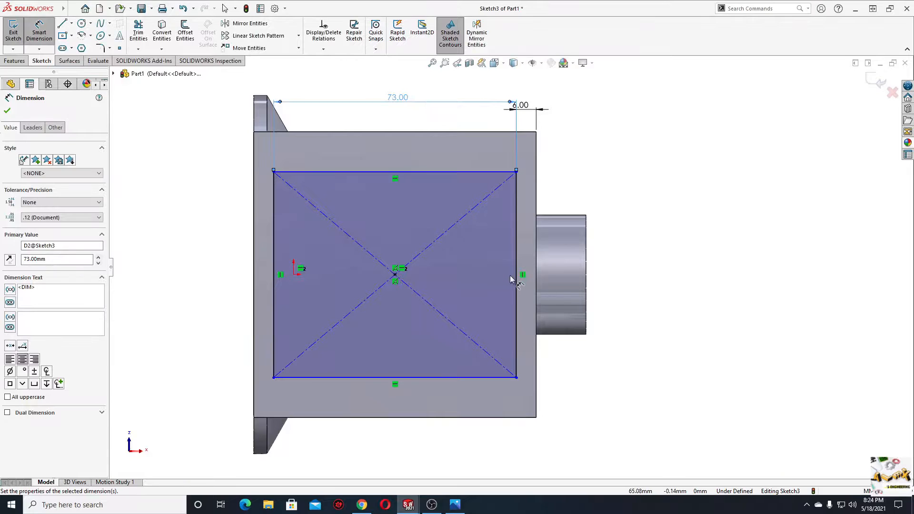
{"action": "left_click", "coordinate": [517, 281]}
{"action": "left_click", "coordinate": [614, 270]}
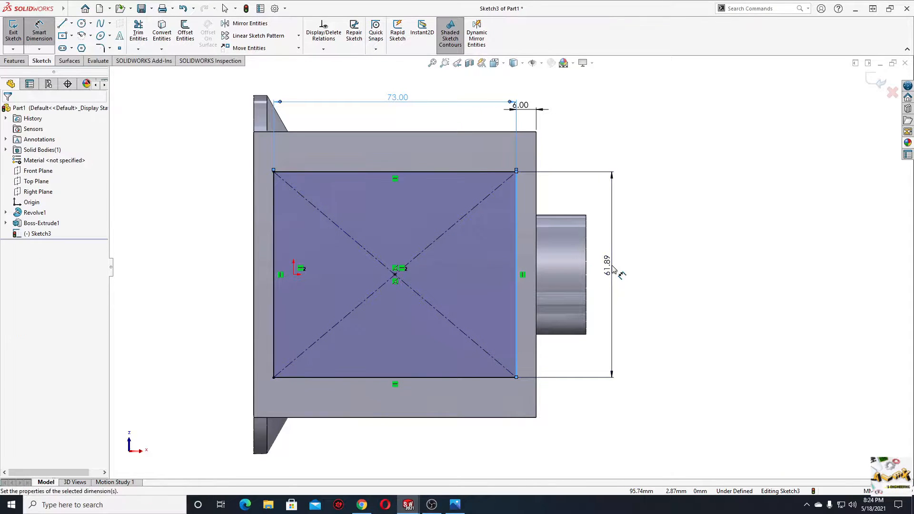
{"action": "type", "text": "74"}
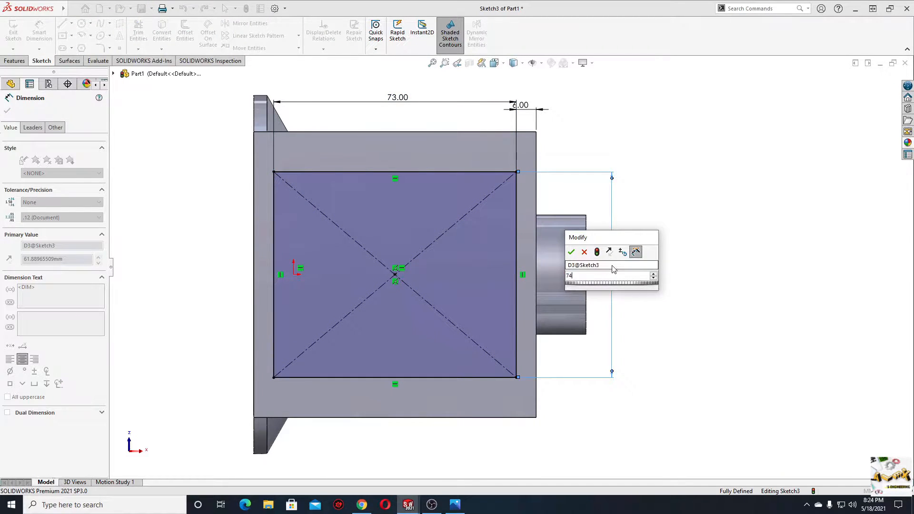
{"action": "key", "text": "Return"}
{"action": "right_click", "coordinate": [693, 205]}
{"action": "left_click", "coordinate": [712, 226]}
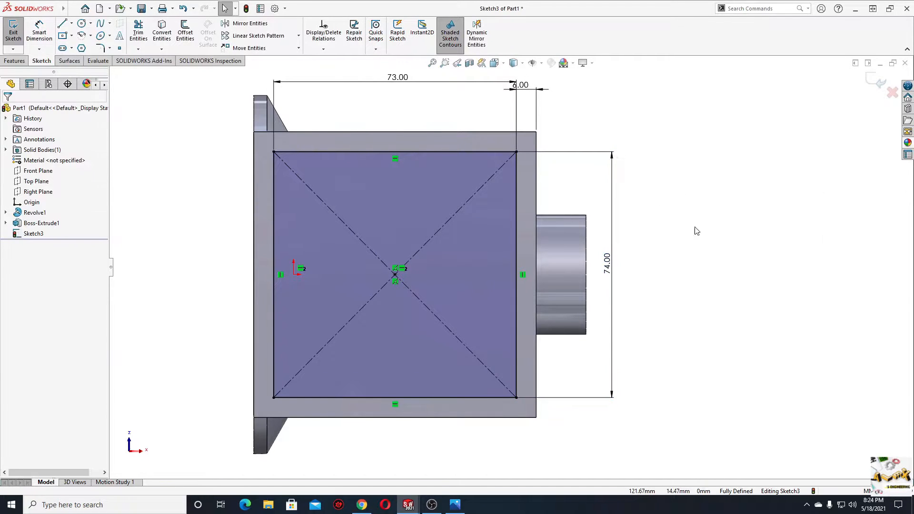
- Cut the rectangle 6 mm deep into the base plate's underside with a Blind extruded cut
{"action": "left_click", "coordinate": [16, 61]}
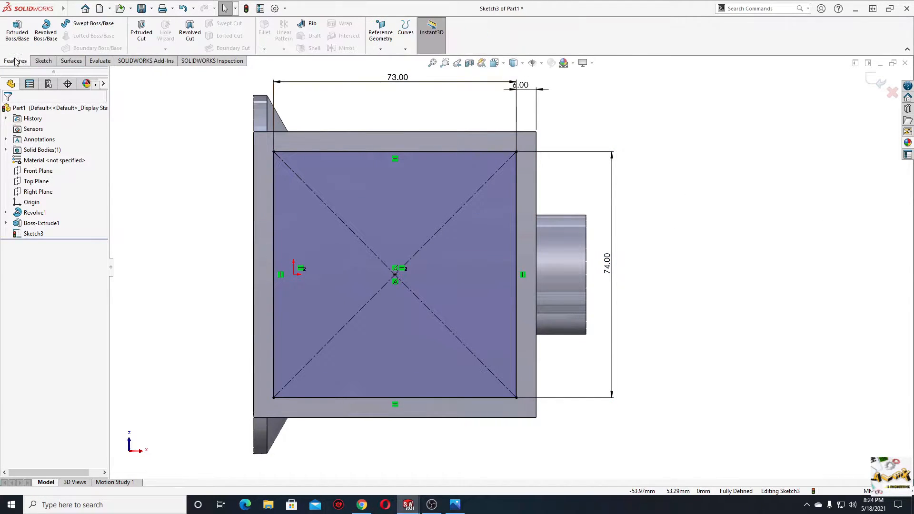
{"action": "left_click", "coordinate": [142, 31]}
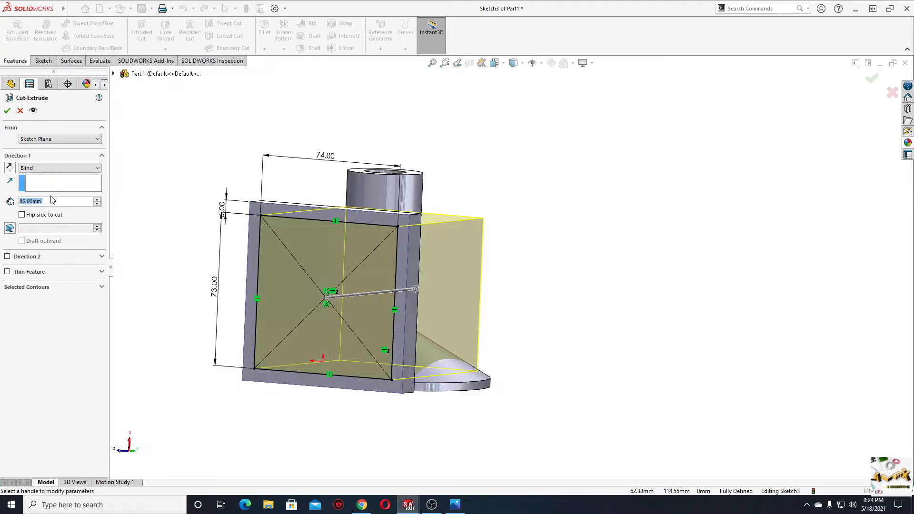
{"action": "type", "text": "6"}
{"action": "key", "text": "Return"}
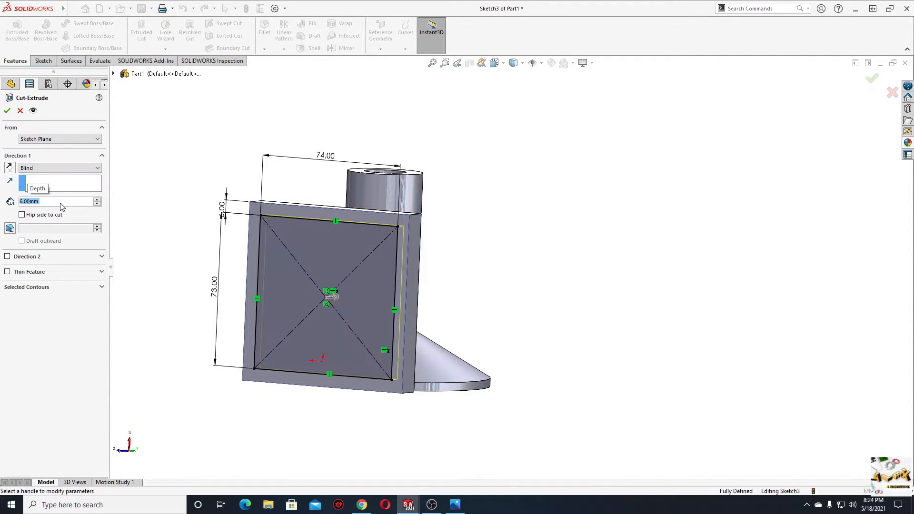
{"action": "left_click", "coordinate": [7, 110]}
- Start a sketch on the base plate's end face below the hub and convert the hub's outer circular edge into it
{"action": "middle_click_drag", "start_coordinate": [164, 170], "coordinate": [321, 359]}
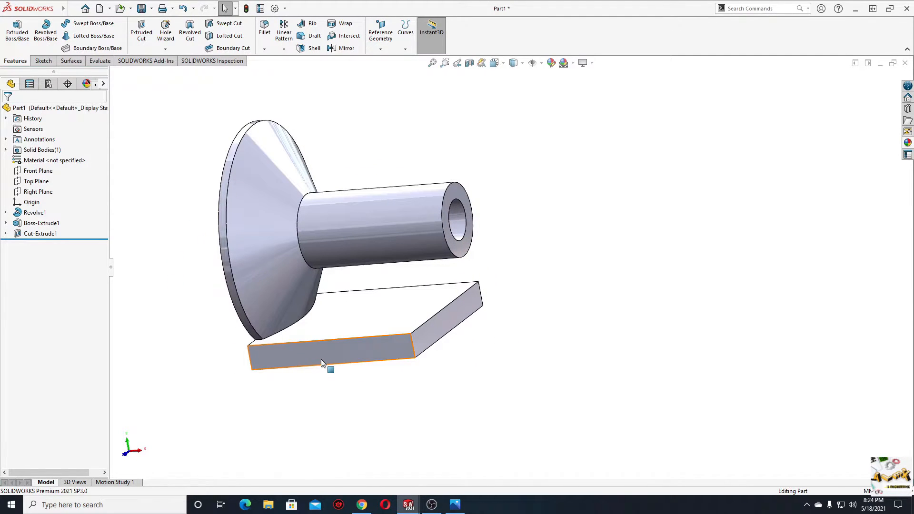
{"action": "middle_click_drag", "start_coordinate": [393, 377], "coordinate": [402, 340]}
{"action": "left_click", "coordinate": [404, 338]}
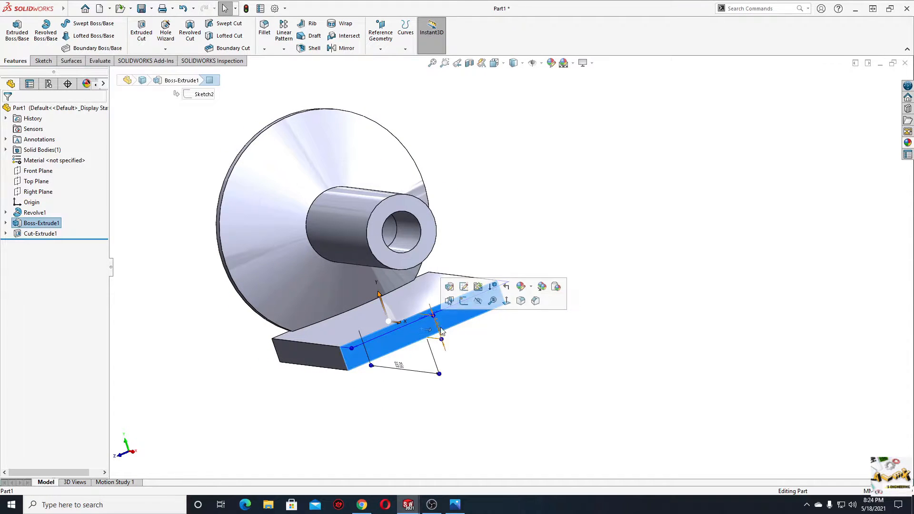
{"action": "left_click", "coordinate": [464, 304]}
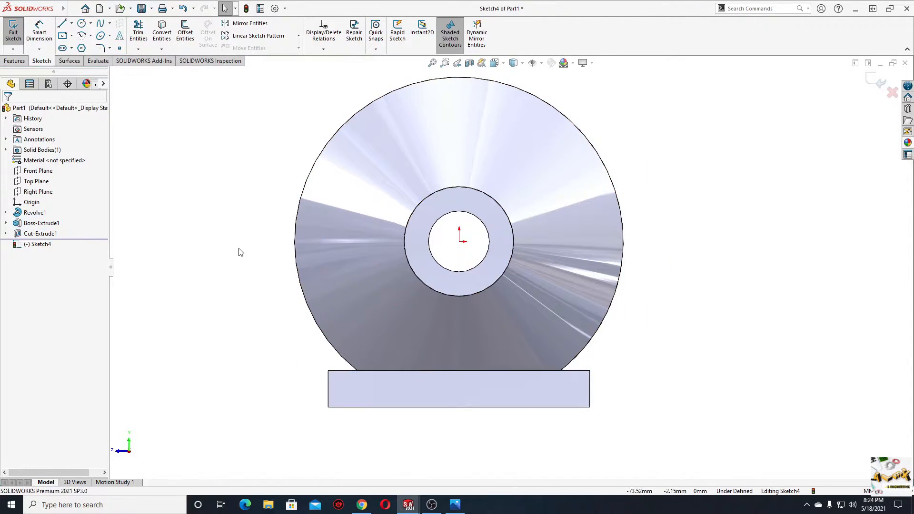
{"action": "left_click", "coordinate": [162, 30]}
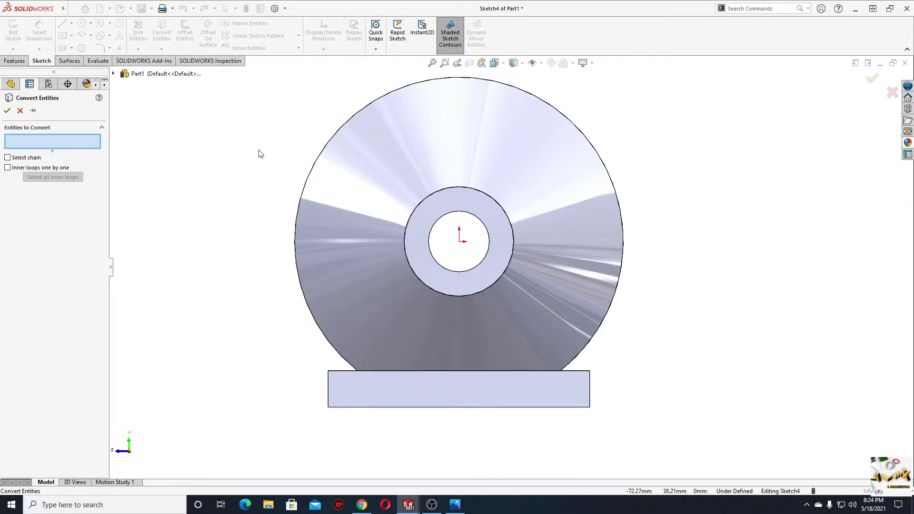
{"action": "left_click", "coordinate": [416, 279]}
{"action": "left_click", "coordinate": [7, 111]}
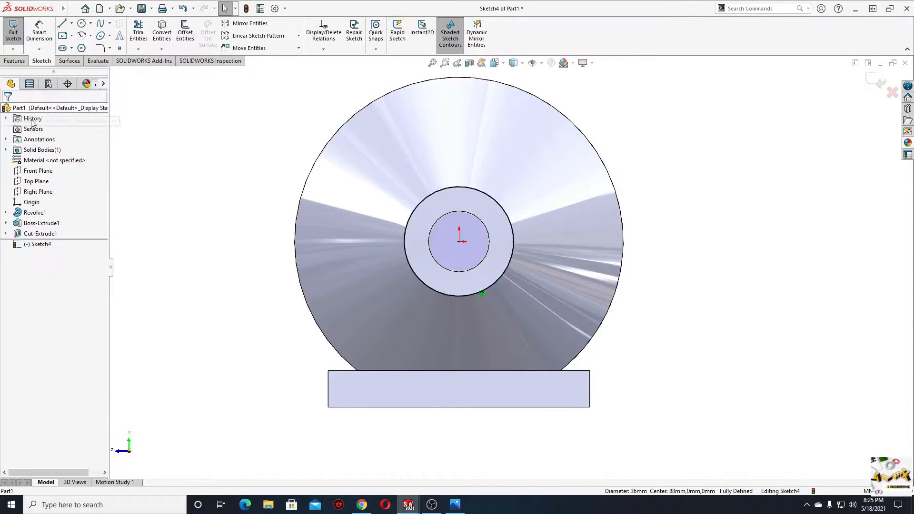
- Draw vertical lines from both side quadrants of the hub circle to the base plate's top edge, joined by a horizontal line along that edge
{"action": "left_click", "coordinate": [61, 25]}
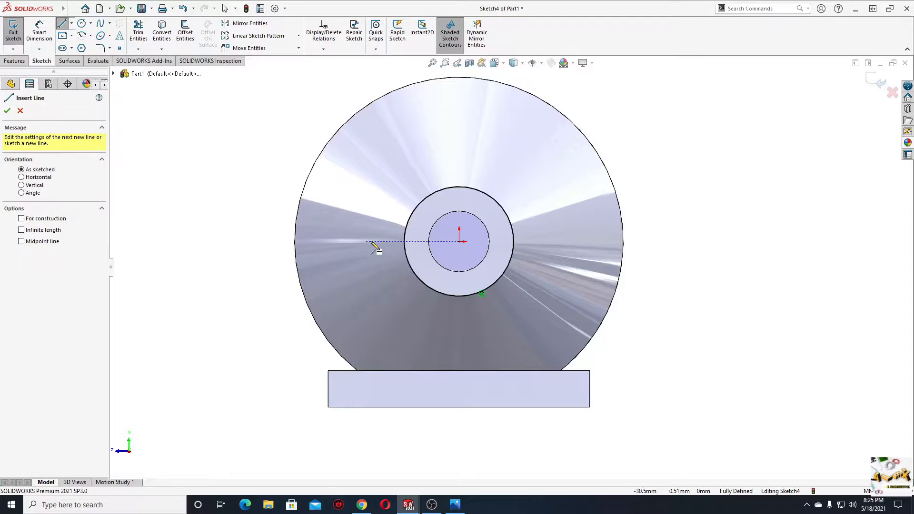
{"action": "scroll", "coordinate": [447, 266], "scroll_direction": "down", "scroll_amount": 4}
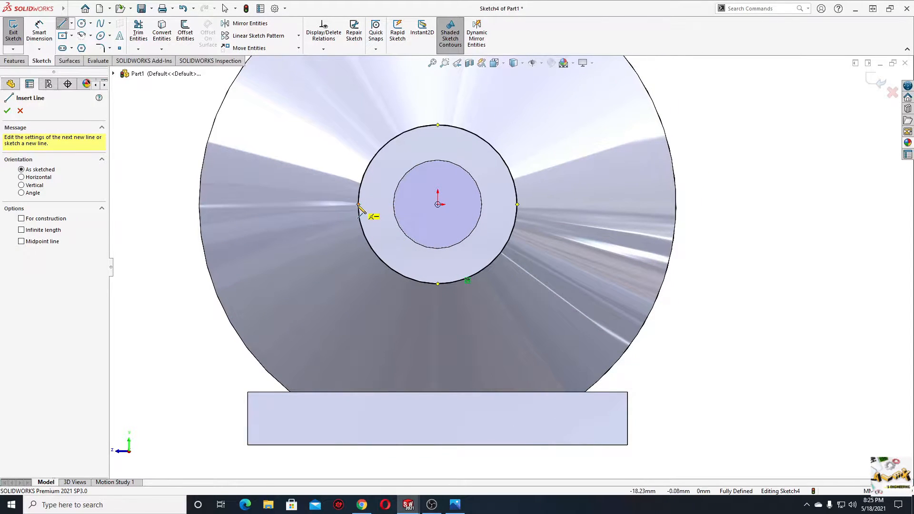
{"action": "left_click", "coordinate": [359, 205]}
{"action": "left_click", "coordinate": [359, 392]}
{"action": "left_click", "coordinate": [518, 392]}
{"action": "left_click", "coordinate": [518, 205]}
{"action": "right_click", "coordinate": [538, 220]}
{"action": "left_click", "coordinate": [548, 221]}
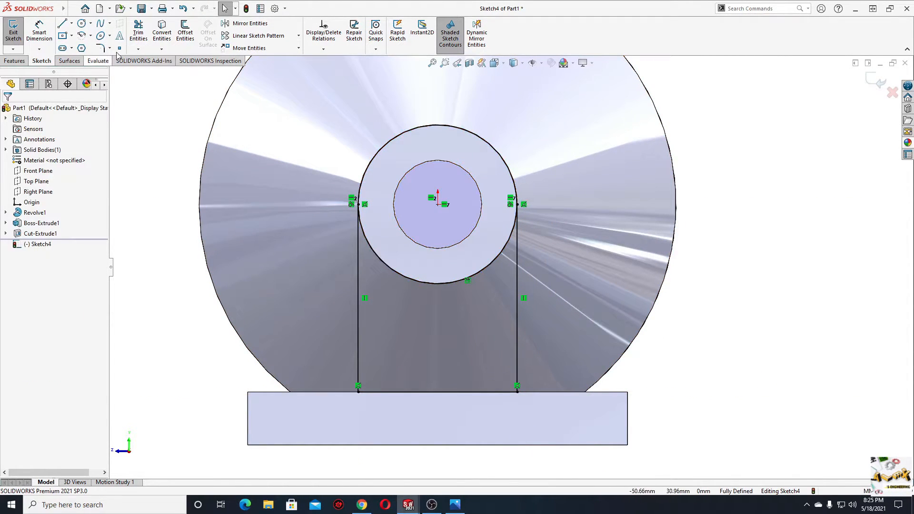
- Trim away the upper half of the converted hub circle to leave a closed support profile, and end trimming
{"action": "left_click", "coordinate": [138, 31]}
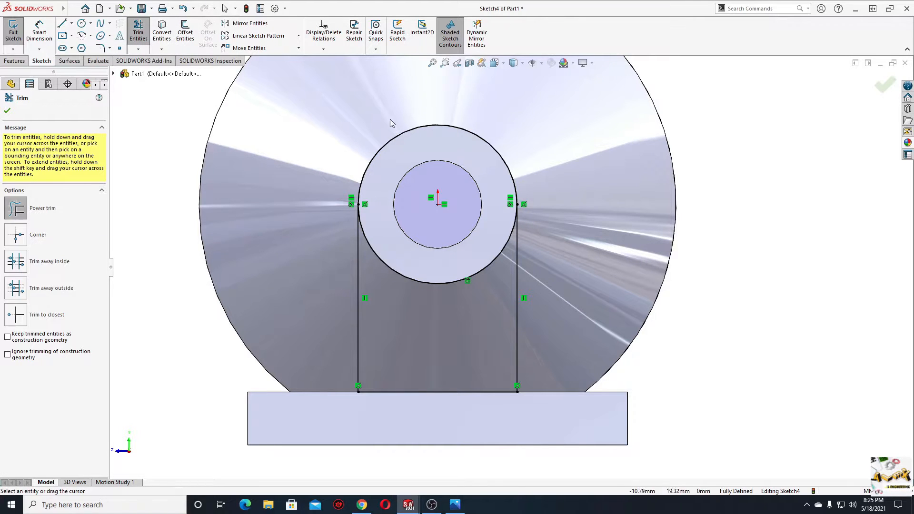
{"action": "left_click_drag", "start_coordinate": [390, 119], "coordinate": [404, 154]}
{"action": "scroll", "coordinate": [439, 181], "scroll_direction": "up", "scroll_amount": 1}
{"action": "middle_click_drag", "start_coordinate": [439, 184], "coordinate": [435, 186], "text": "ctrl"}
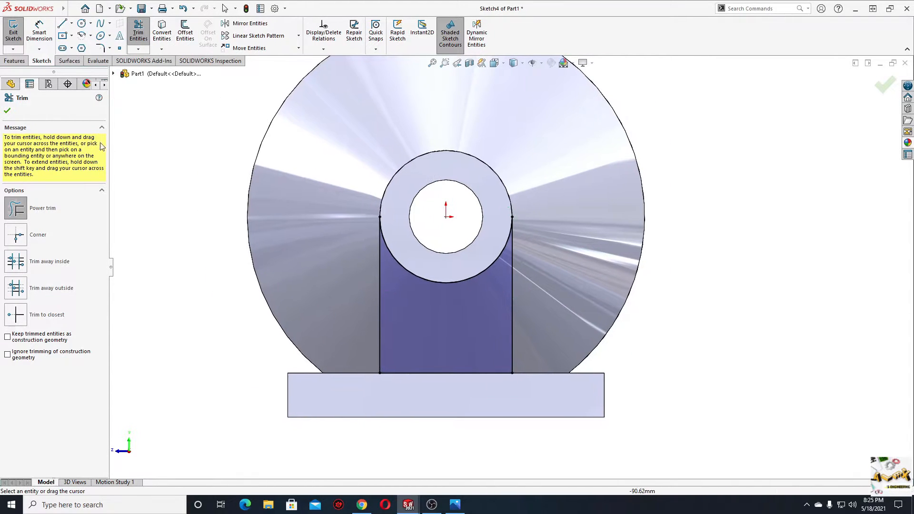
{"action": "left_click", "coordinate": [7, 111]}
- Extrude the support profile 6 mm Blind in the reversed direction, toward the flange, merged with the body
{"action": "left_click", "coordinate": [15, 61]}
{"action": "left_click", "coordinate": [17, 31]}
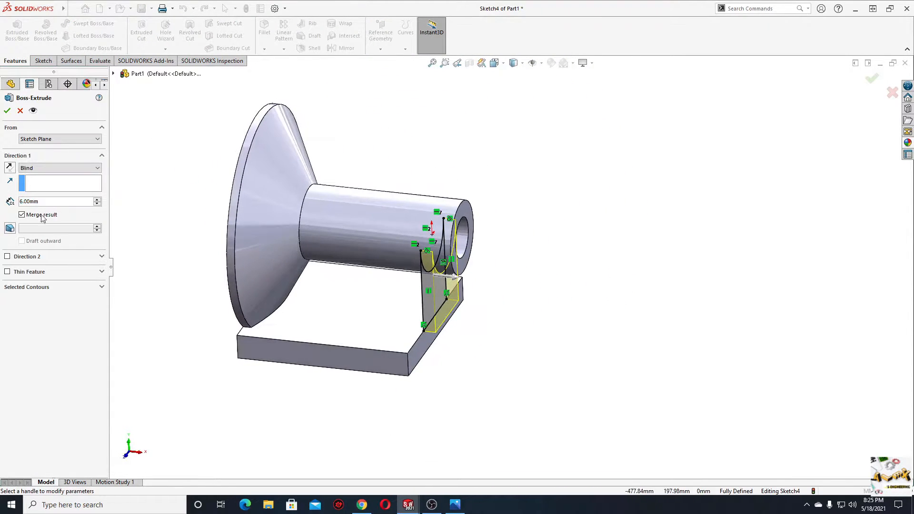
{"action": "left_click", "coordinate": [10, 169]}
{"action": "left_click", "coordinate": [7, 112]}
- Start a sketch on the Front Plane and draw a horizontal line along the base plate's top edge from the flange cone to the support
{"action": "middle_click_drag", "start_coordinate": [159, 245], "coordinate": [316, 292]}
{"action": "middle_click_drag", "start_coordinate": [386, 276], "coordinate": [279, 335]}
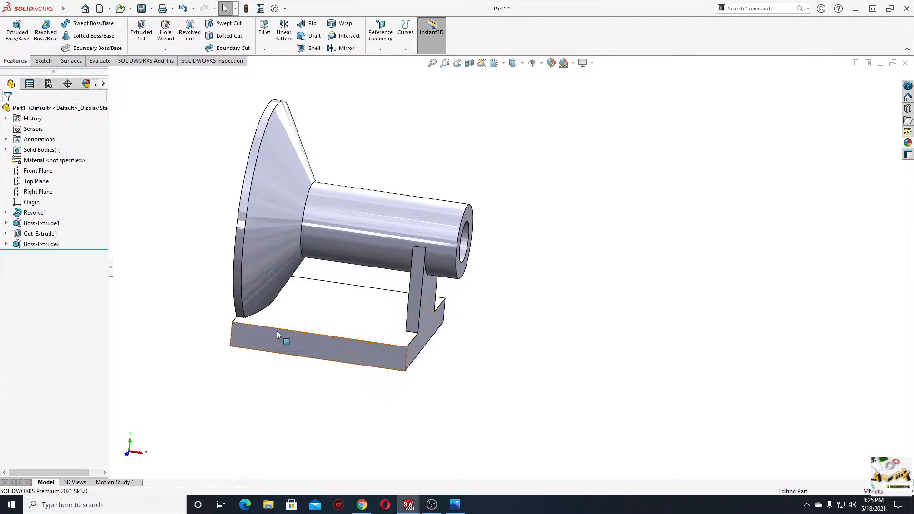
{"action": "left_click", "coordinate": [38, 171]}
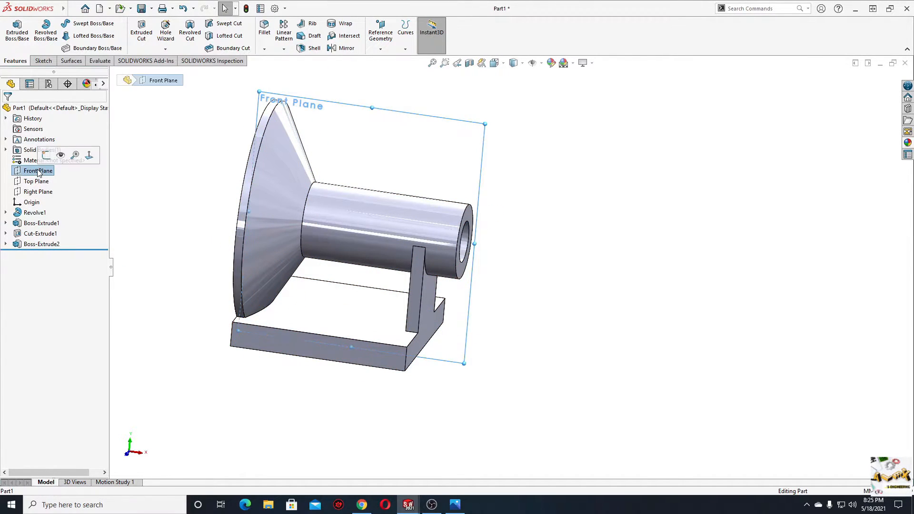
{"action": "left_click", "coordinate": [59, 155]}
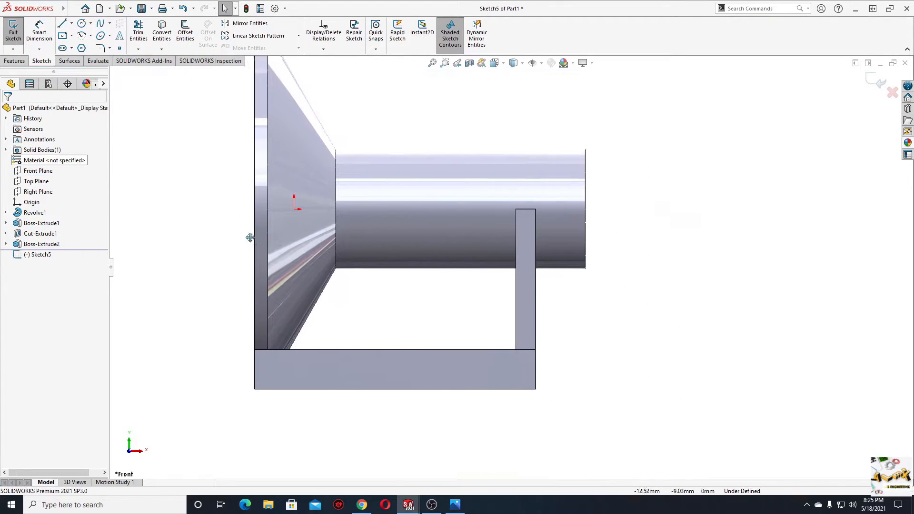
{"action": "left_click", "coordinate": [63, 24]}
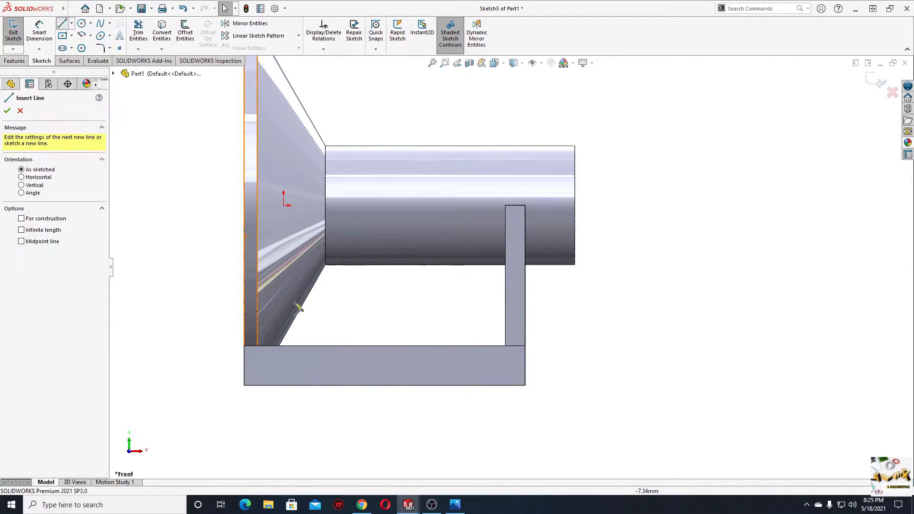
{"action": "left_click", "coordinate": [280, 346]}
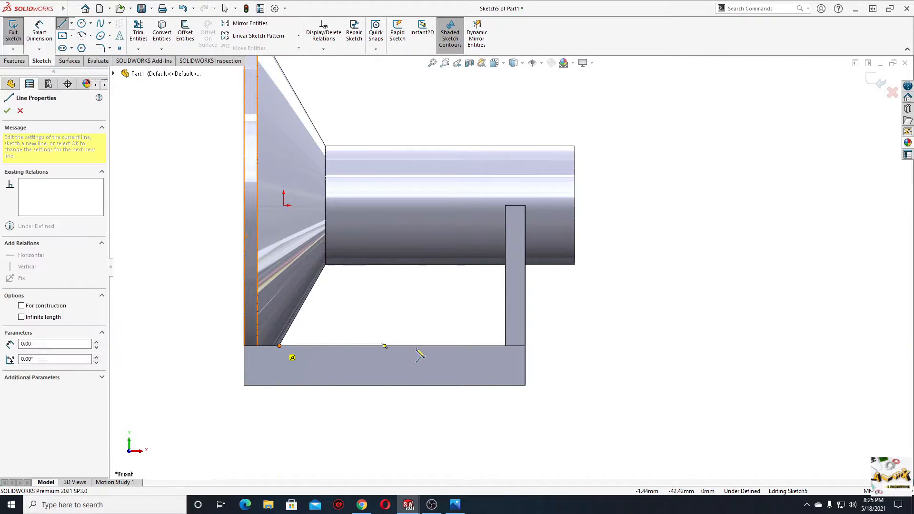
{"action": "left_click", "coordinate": [506, 347]}
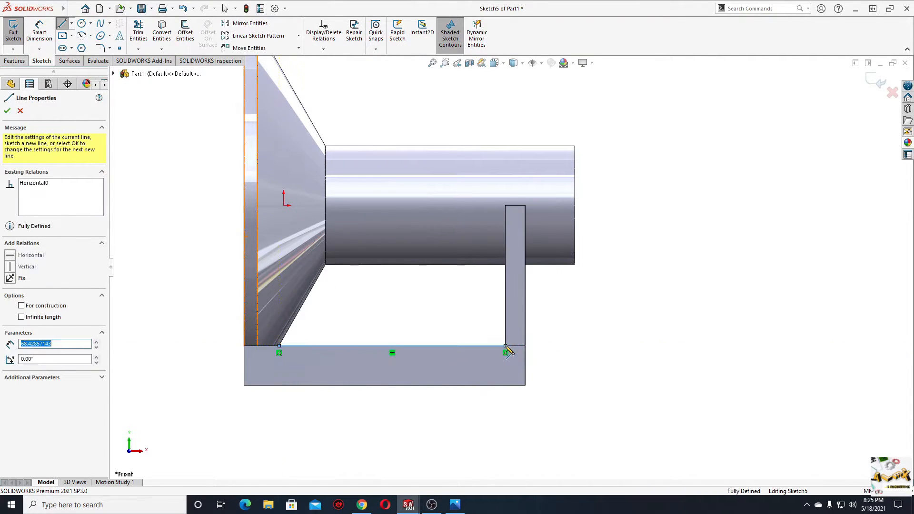
{"action": "key", "text": "Escape"}
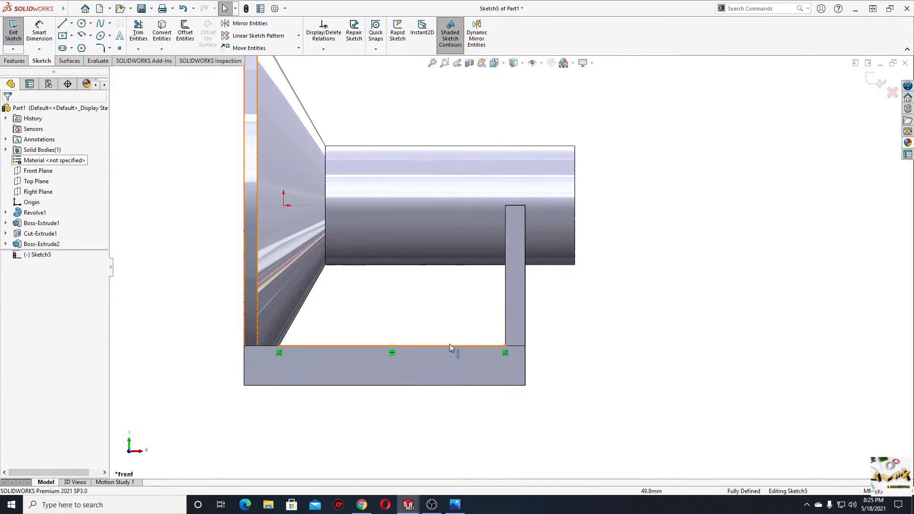
- Create a 6 mm thick rib from the line, centred on the sketch plane, with the material side flipped up toward the hub
{"action": "left_click", "coordinate": [19, 62]}
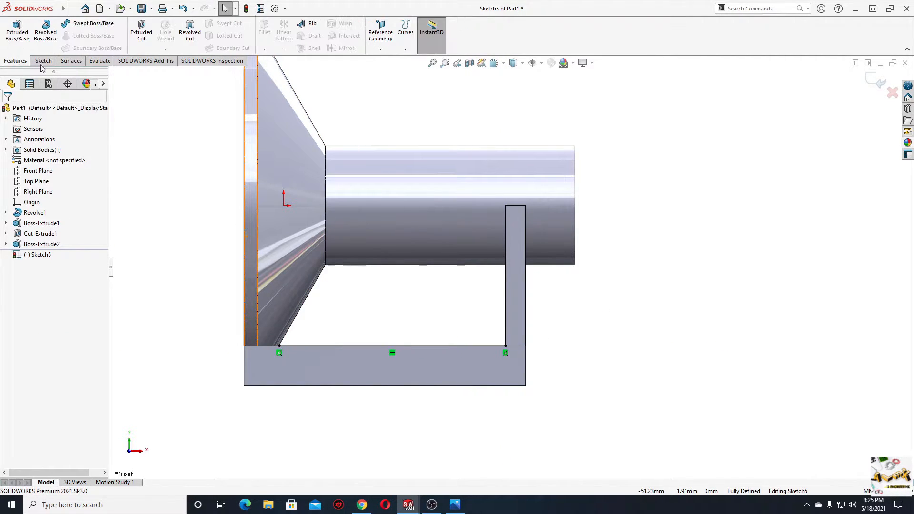
{"action": "left_click", "coordinate": [312, 25]}
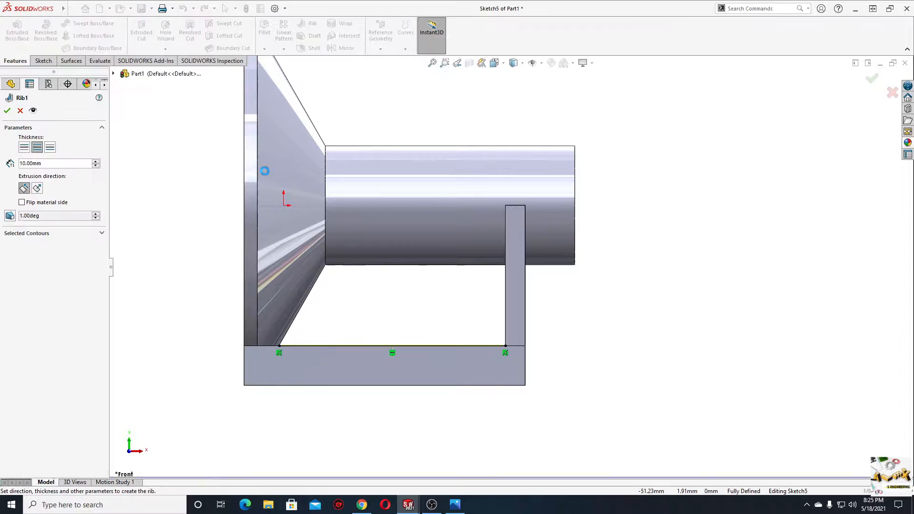
{"action": "middle_click_drag", "start_coordinate": [356, 313], "coordinate": [351, 337]}
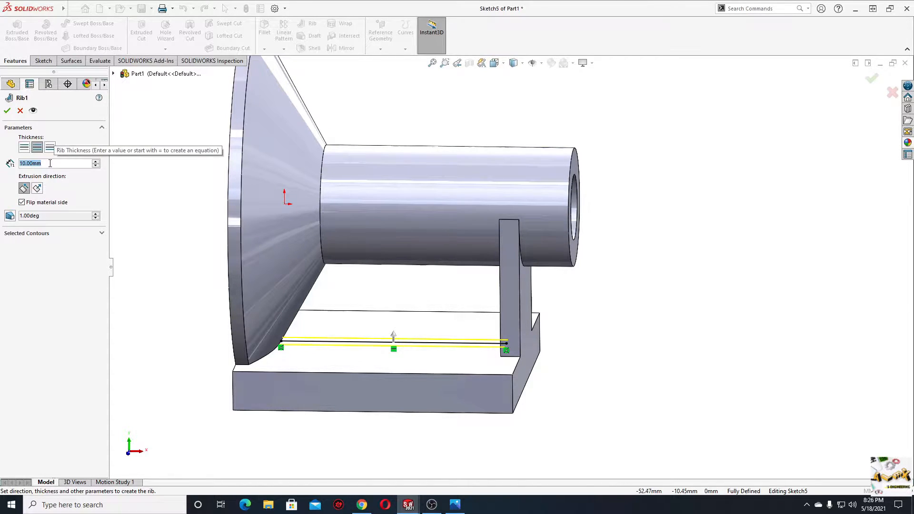
{"action": "type", "text": "6"}
{"action": "key", "text": "Return"}
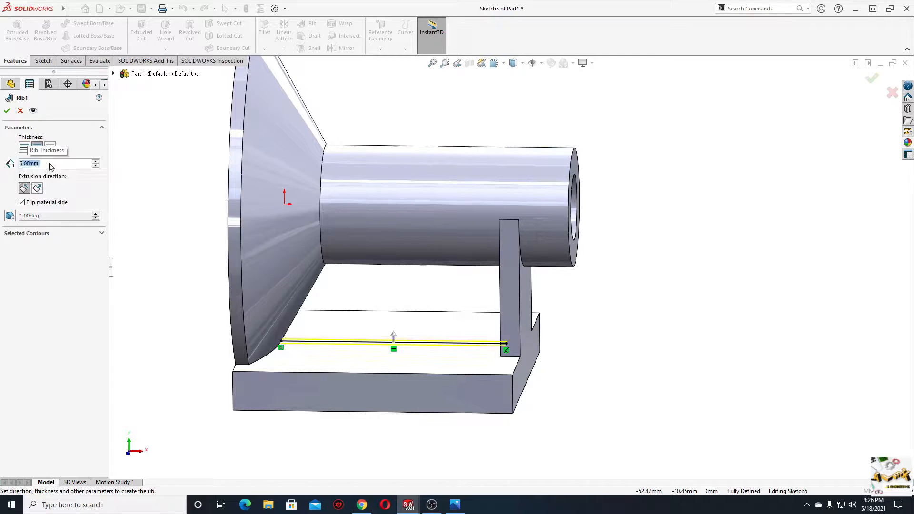
{"action": "left_click", "coordinate": [8, 111]}
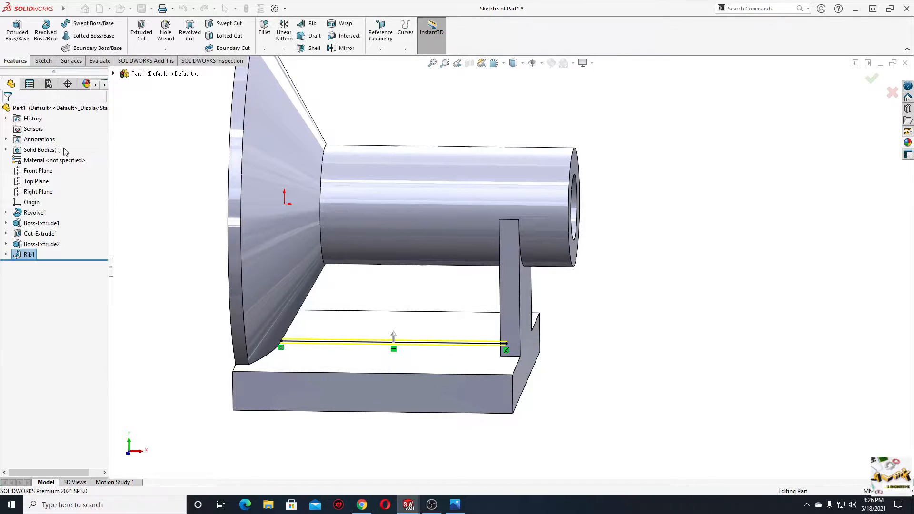
{"action": "middle_click_drag", "start_coordinate": [364, 316], "coordinate": [390, 373]}
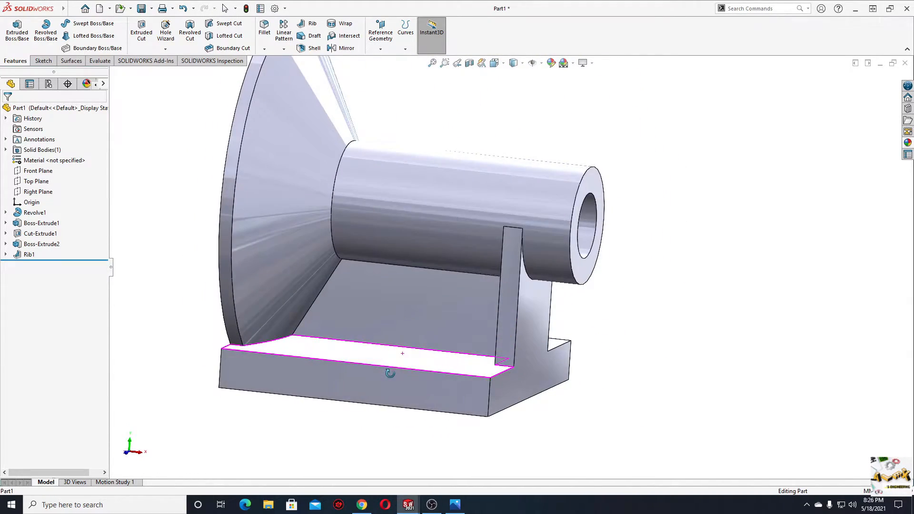
- Consult Section A-A of the reference drawing and sketch a circle about 15 mm in diameter on the rib's side face
{"action": "left_click", "coordinate": [407, 304]}
{"action": "key", "text": "alt+Tab"}
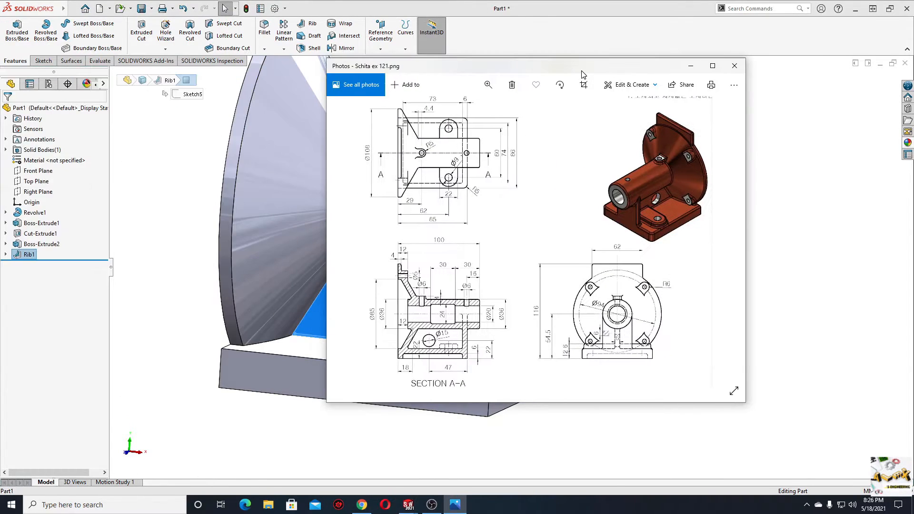
{"action": "scroll", "coordinate": [465, 353], "scroll_direction": "up", "scroll_amount": 5}
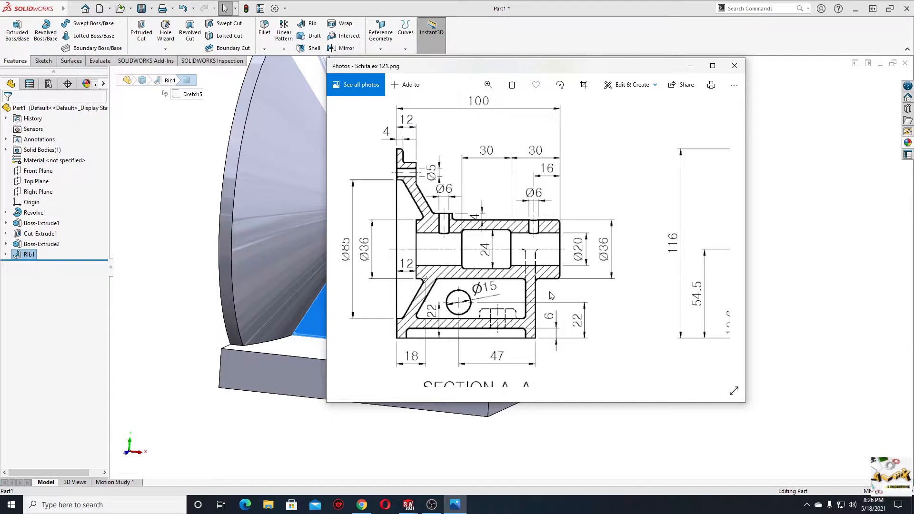
{"action": "left_click_drag", "start_coordinate": [598, 69], "coordinate": [0, 90]}
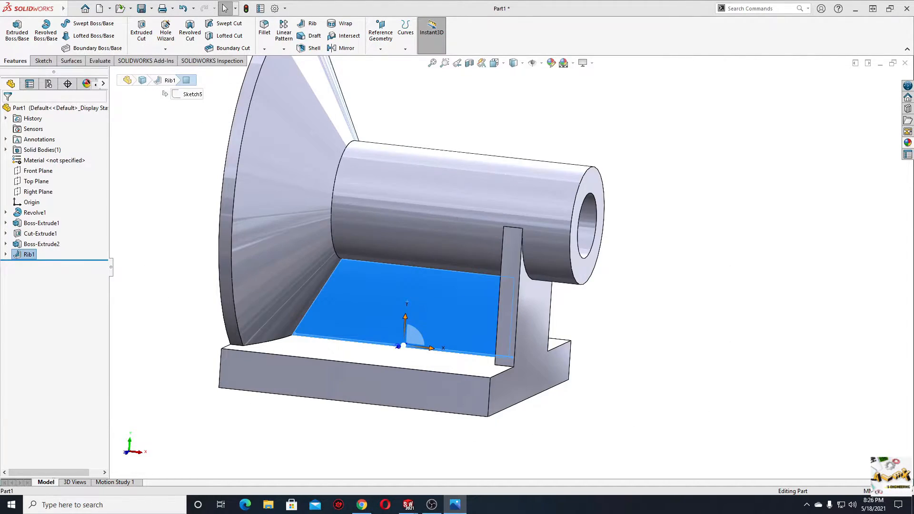
{"action": "left_click", "coordinate": [367, 305]}
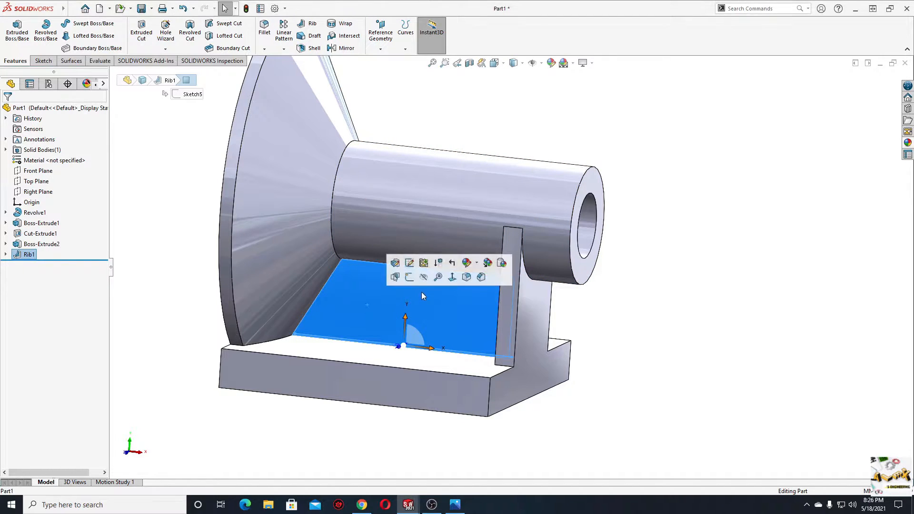
{"action": "left_click", "coordinate": [409, 278]}
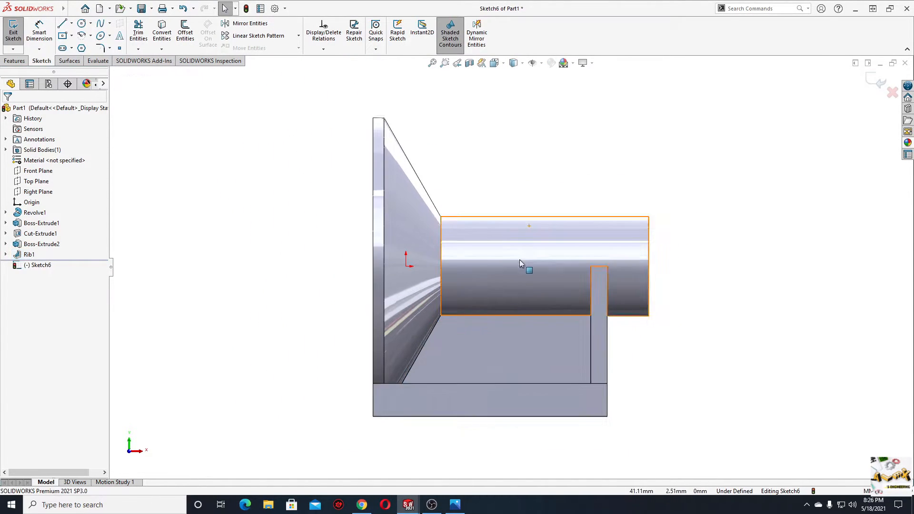
{"action": "left_click", "coordinate": [88, 23]}
{"action": "left_click", "coordinate": [379, 296]}
{"action": "left_click", "coordinate": [400, 297]}
{"action": "right_click", "coordinate": [528, 280]}
{"action": "left_click", "coordinate": [547, 292]}
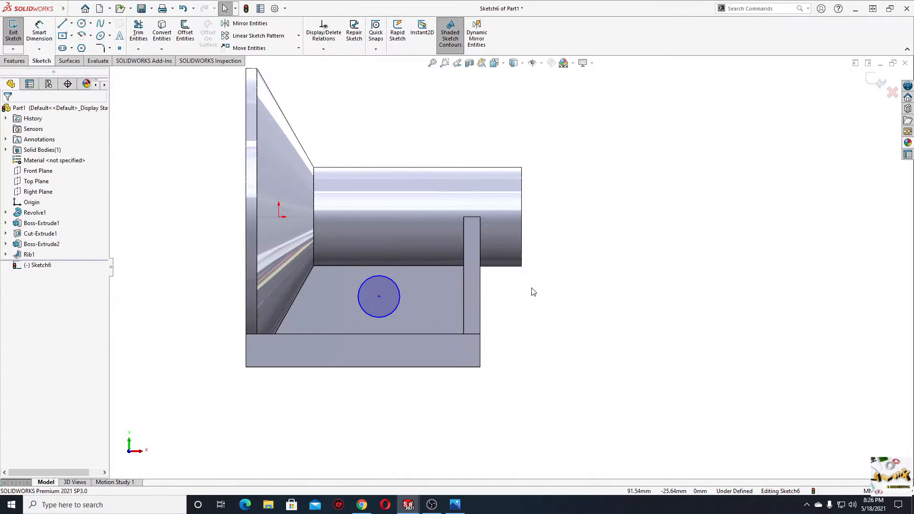
- Set the circle's diameter to 15 mm and its centre height to 22 mm above the base plate's bottom edge
{"action": "left_click", "coordinate": [39, 32]}
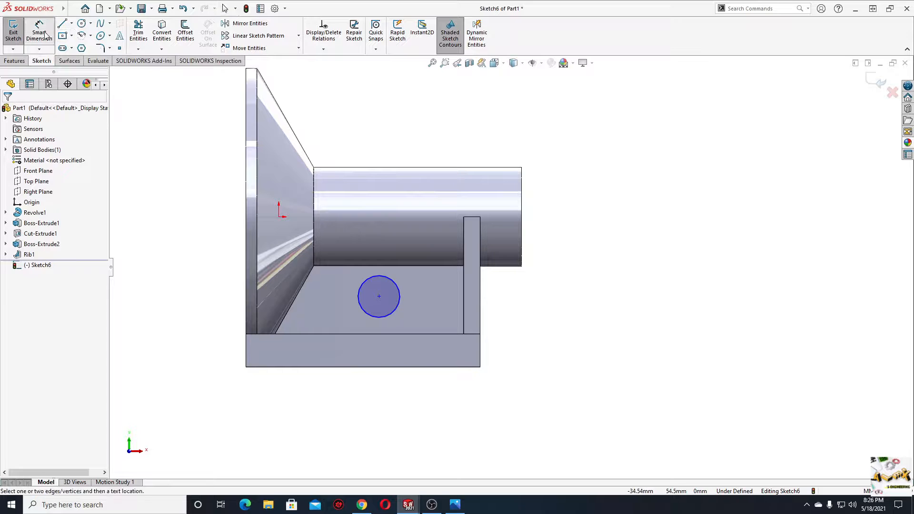
{"action": "left_click", "coordinate": [372, 320]}
{"action": "left_click", "coordinate": [243, 419]}
{"action": "type", "text": "15"}
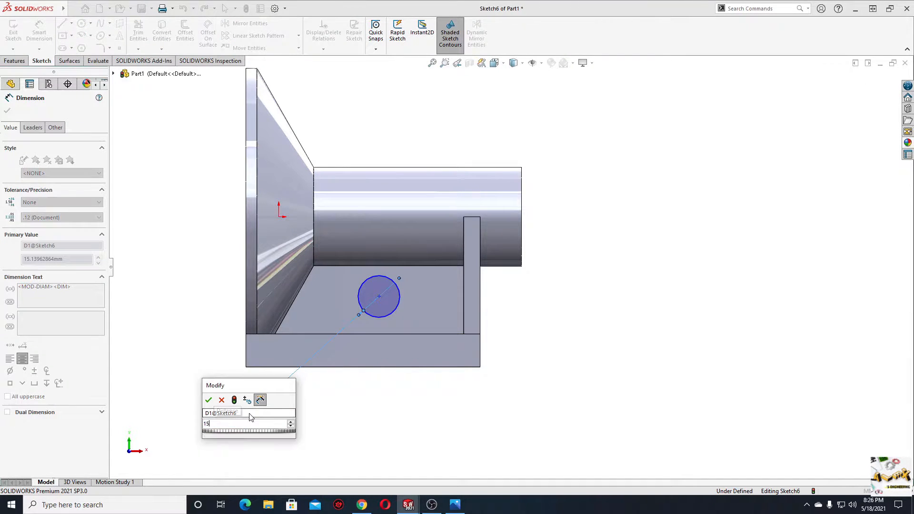
{"action": "key", "text": "Return"}
{"action": "left_click", "coordinate": [379, 297]}
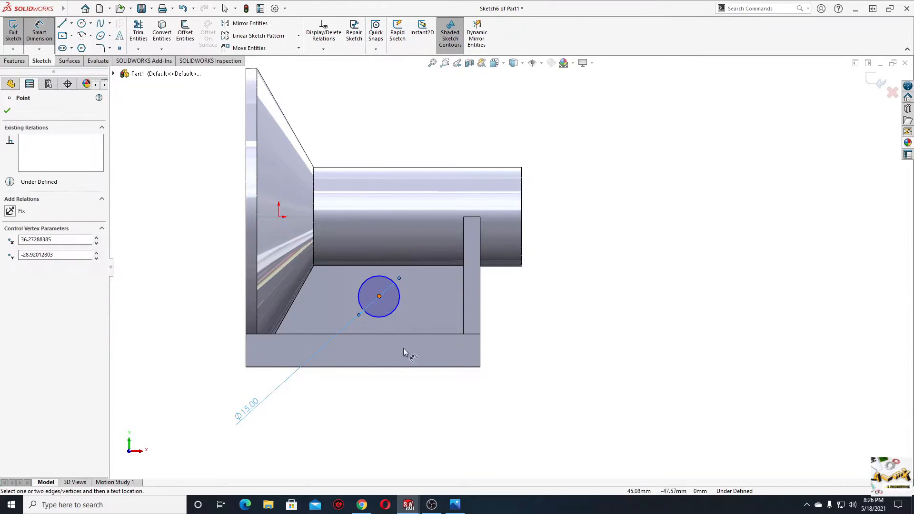
{"action": "left_click", "coordinate": [394, 368]}
{"action": "left_click", "coordinate": [530, 363]}
{"action": "type", "text": "22"}
{"action": "key", "text": "Return"}
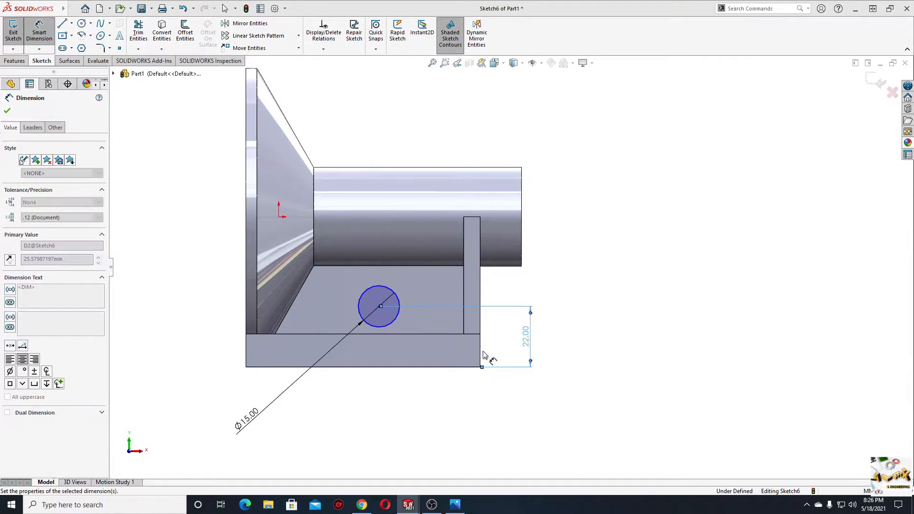
- Set the horizontal distance from the circle's centre to the base plate's support-side end to 47 mm and end dimensioning
{"action": "left_click", "coordinate": [379, 306]}
{"action": "left_click", "coordinate": [427, 406]}
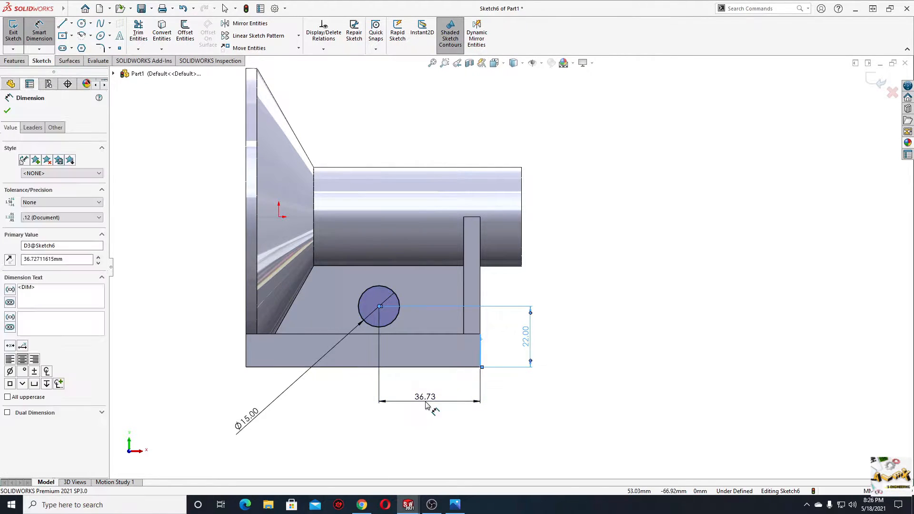
{"action": "key", "text": "Return"}
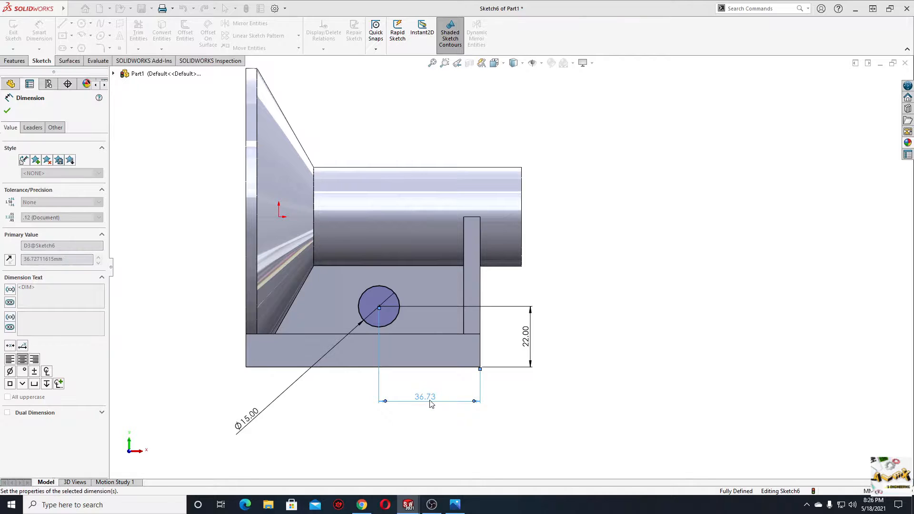
{"action": "right_click", "coordinate": [558, 265]}
{"action": "left_click", "coordinate": [580, 301]}
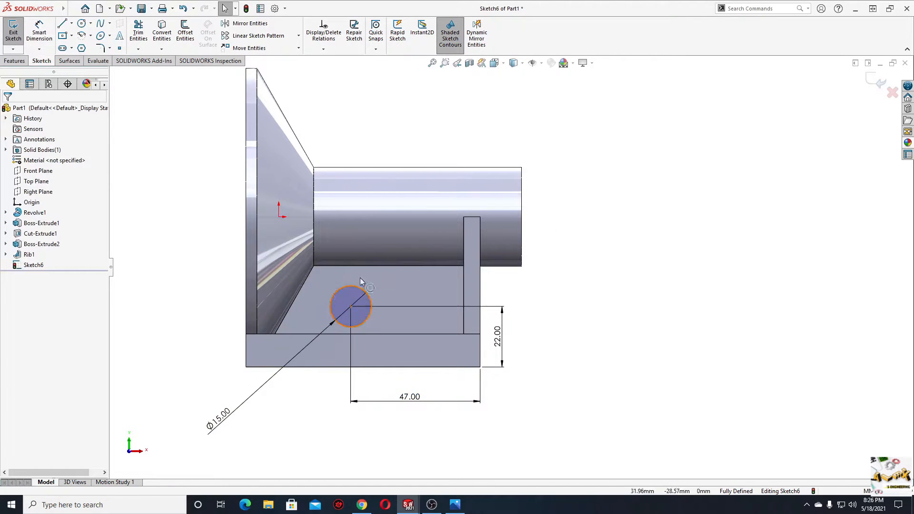
- Cut the 15 mm circle through the full thickness of the rib
{"action": "left_click", "coordinate": [17, 62]}
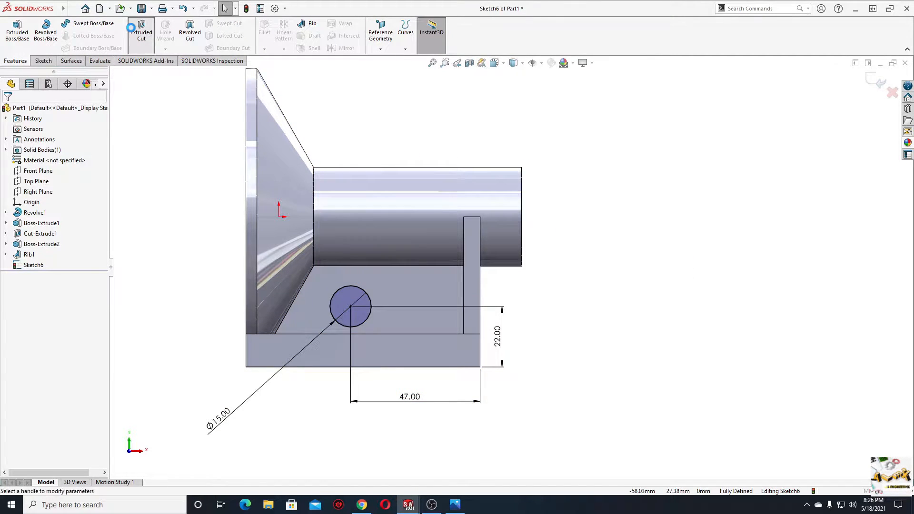
{"action": "left_click", "coordinate": [142, 33]}
{"action": "left_click", "coordinate": [57, 168]}
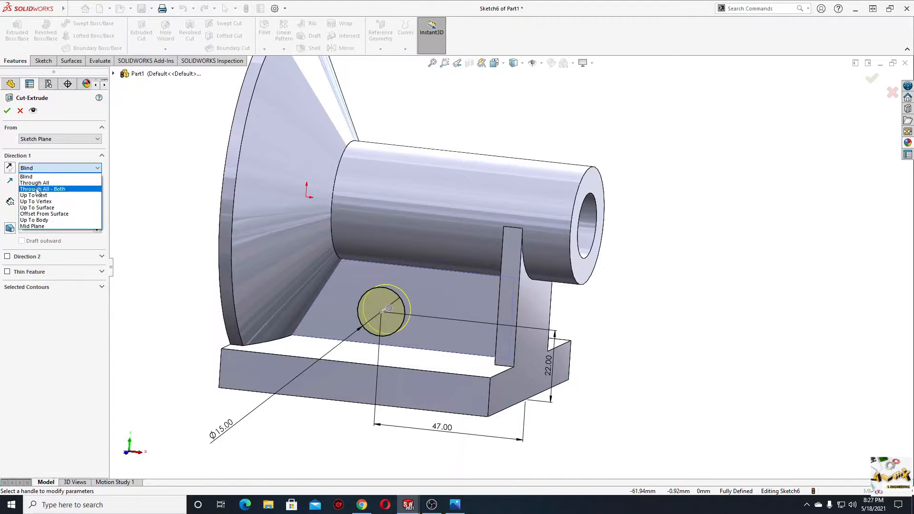
{"action": "left_click", "coordinate": [37, 196]}
{"action": "left_click", "coordinate": [7, 110]}
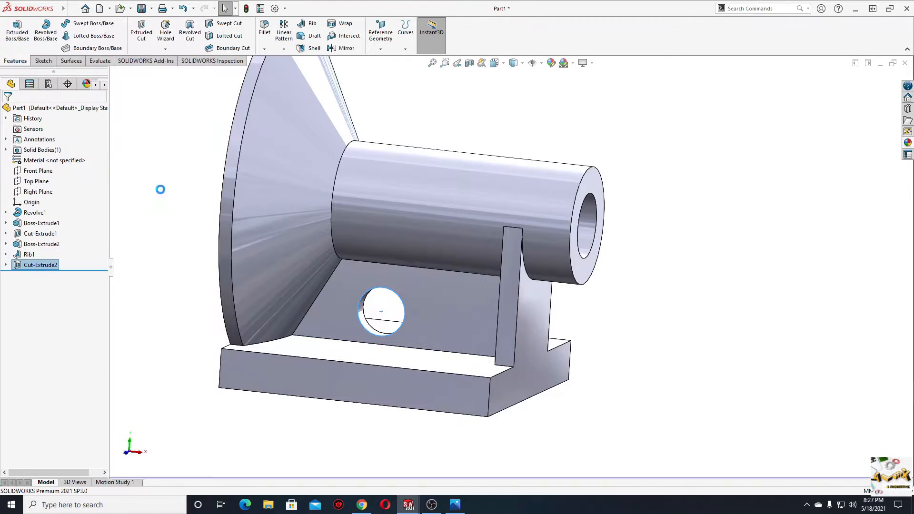
- Start a sketch on the base plate's top face and draw a horizontal centerline from the origin to the hub's free end
{"action": "middle_click_drag", "start_coordinate": [293, 266], "coordinate": [236, 279]}
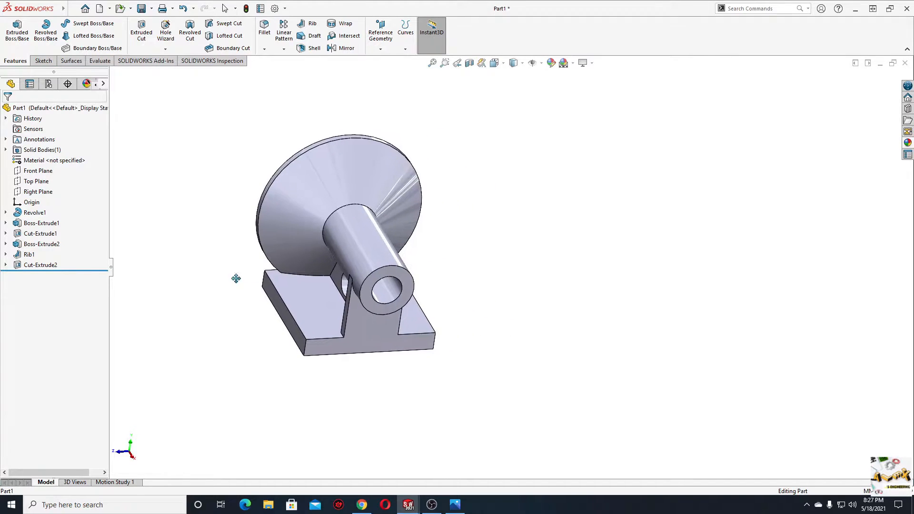
{"action": "left_click", "coordinate": [314, 315]}
{"action": "left_click", "coordinate": [356, 286]}
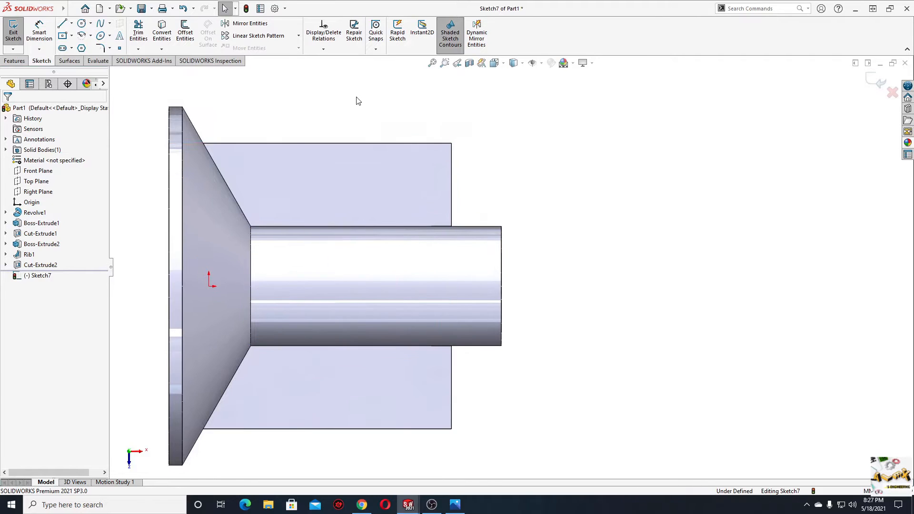
{"action": "left_click", "coordinate": [71, 24]}
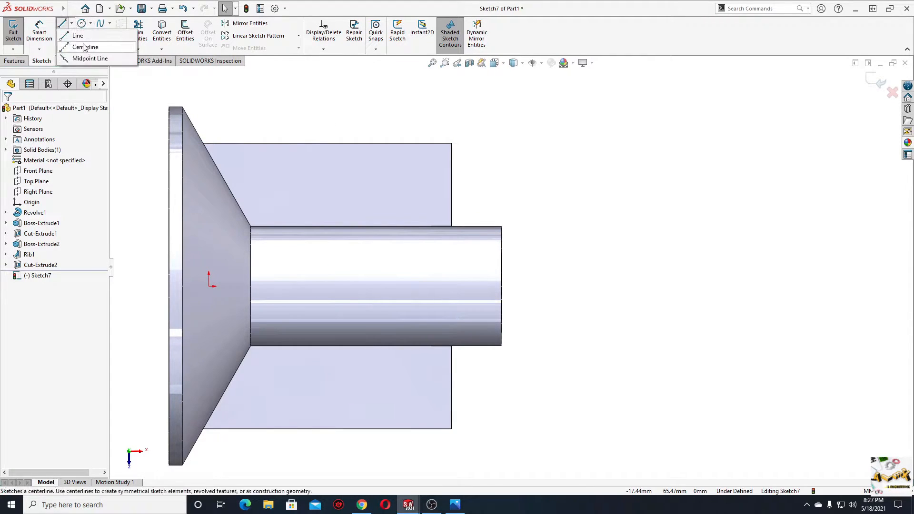
{"action": "left_click", "coordinate": [82, 43]}
{"action": "left_click", "coordinate": [209, 286]}
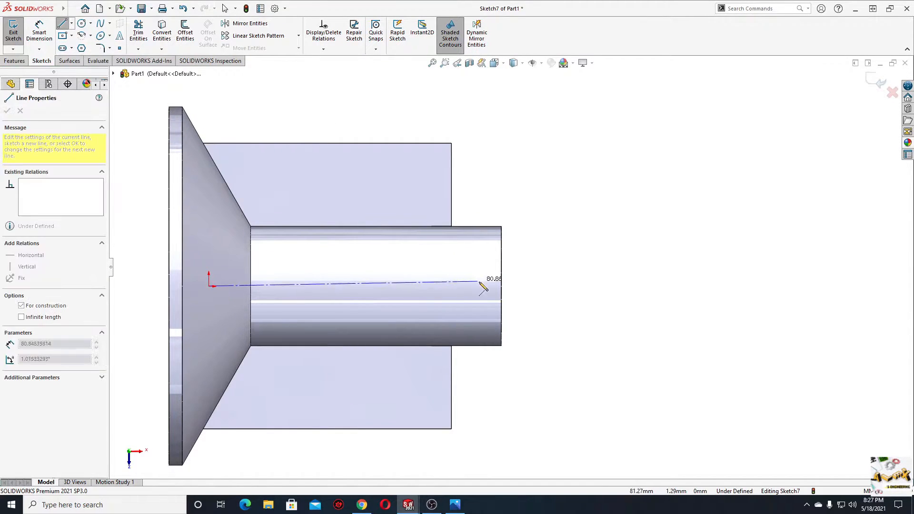
{"action": "left_click", "coordinate": [501, 286]}
{"action": "right_click", "coordinate": [499, 217]}
{"action": "left_click", "coordinate": [513, 222]}
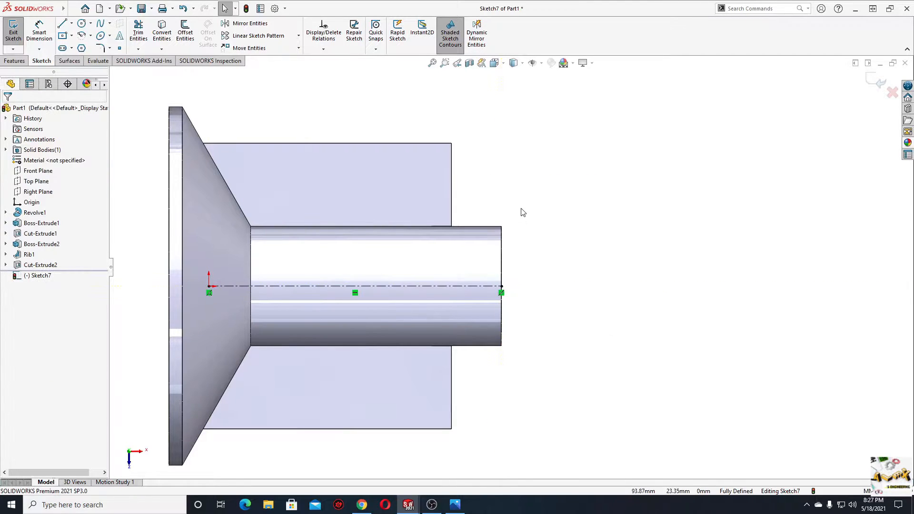
- Turn on dynamic mirroring about the centerline and draw a circle about 11 mm in diameter on one side of the base plate
{"action": "left_click", "coordinate": [476, 35]}
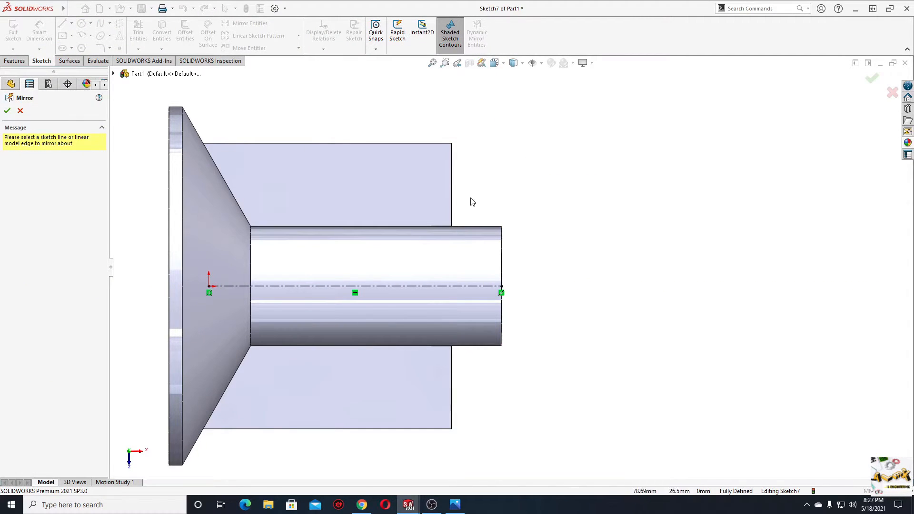
{"action": "left_click", "coordinate": [435, 286]}
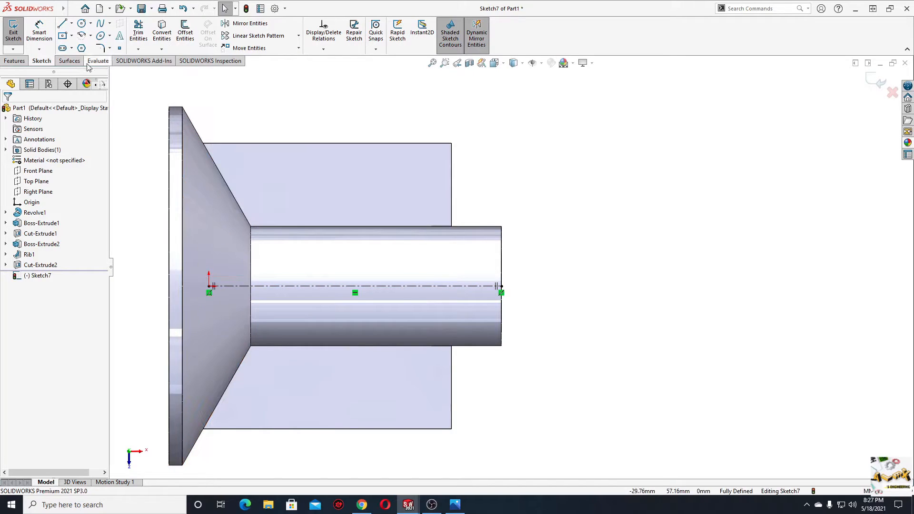
{"action": "left_click", "coordinate": [63, 25]}
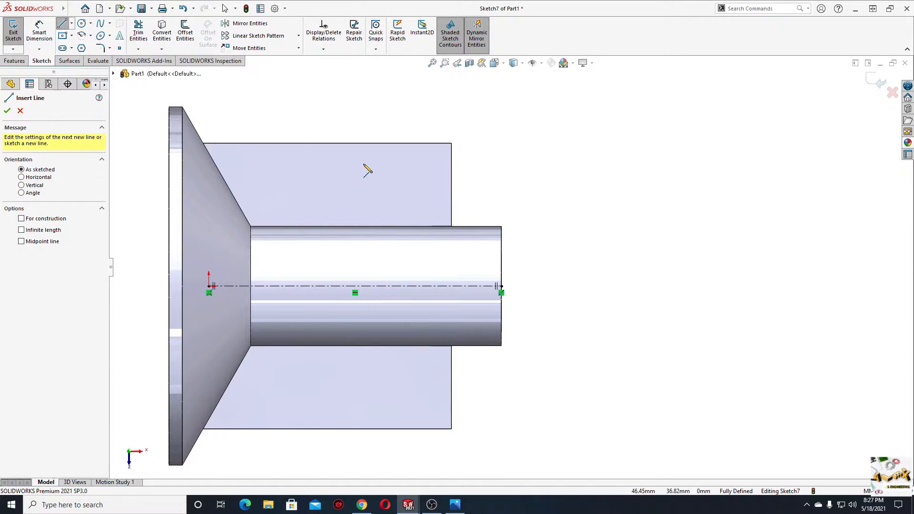
{"action": "left_click", "coordinate": [81, 23]}
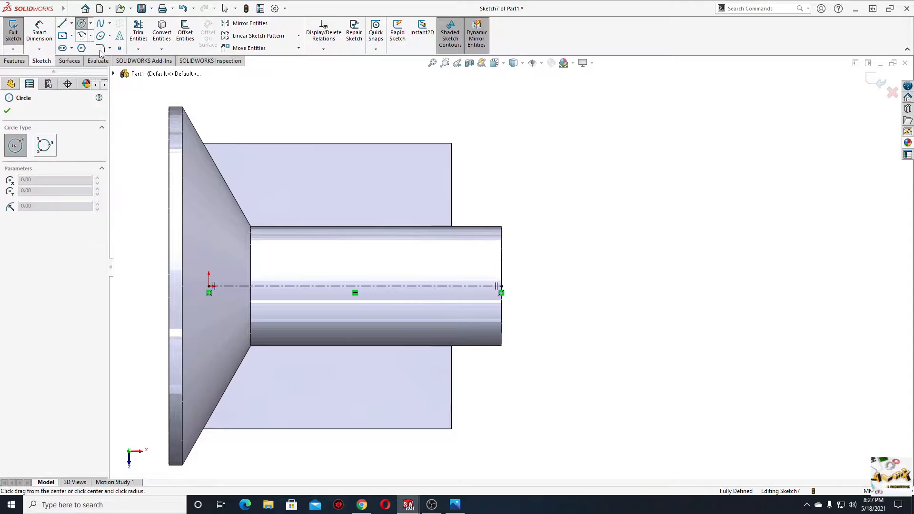
{"action": "left_click", "coordinate": [373, 168]}
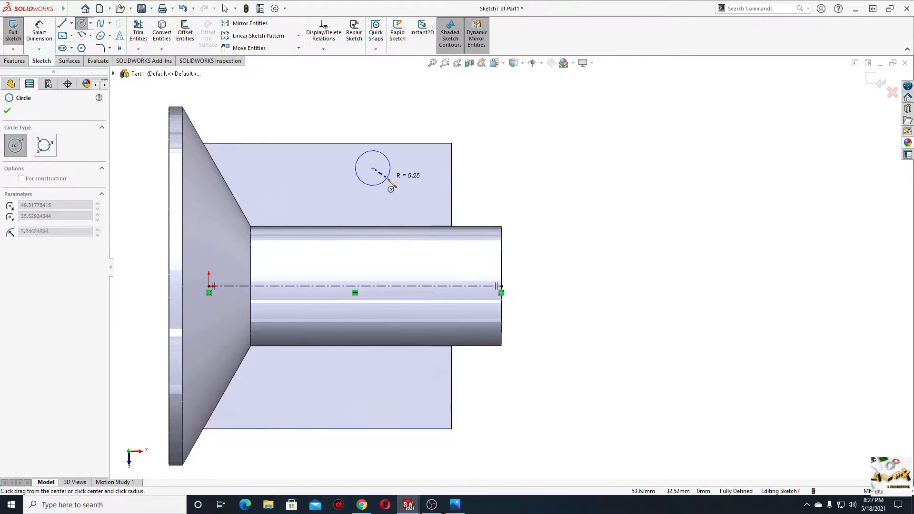
{"action": "left_click", "coordinate": [384, 181]}
{"action": "right_click", "coordinate": [338, 82]}
{"action": "left_click", "coordinate": [344, 90]}
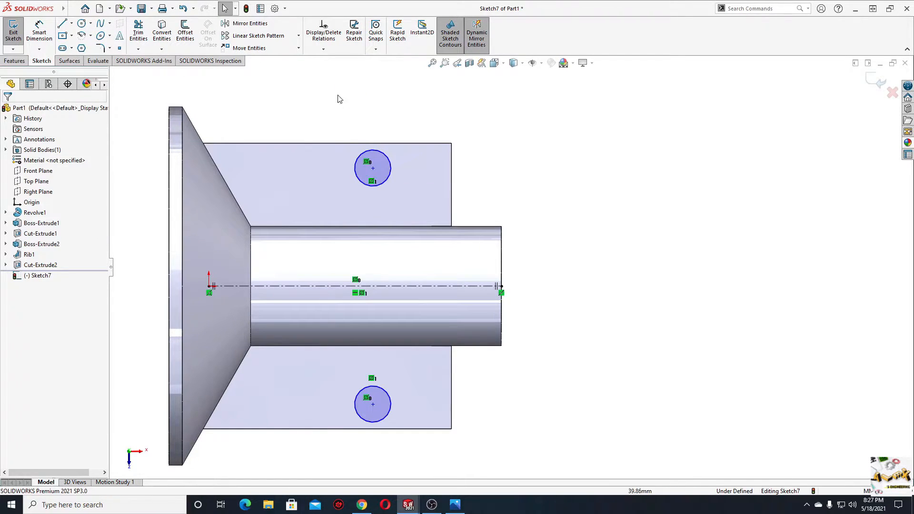
- Set the mirrored circle's diameter to 9 mm
{"action": "left_click", "coordinate": [48, 32]}
{"action": "left_click", "coordinate": [387, 154]}
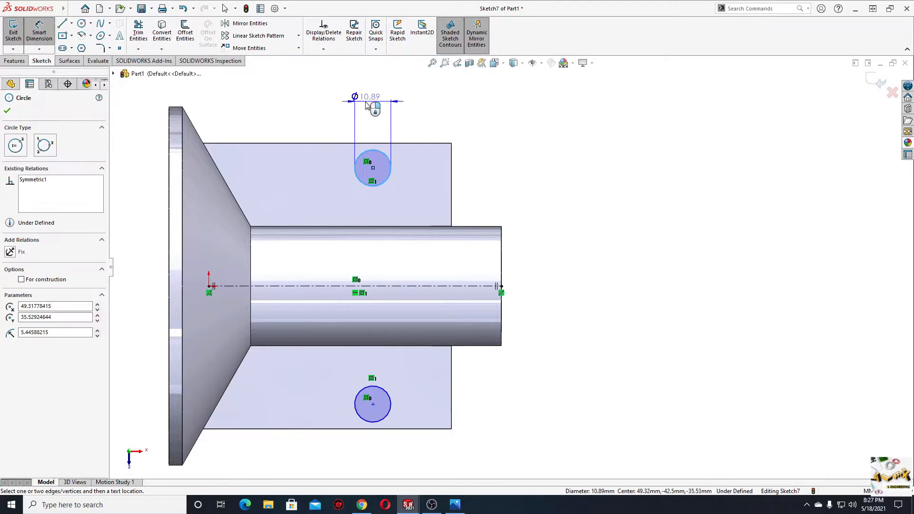
{"action": "left_click", "coordinate": [372, 95]}
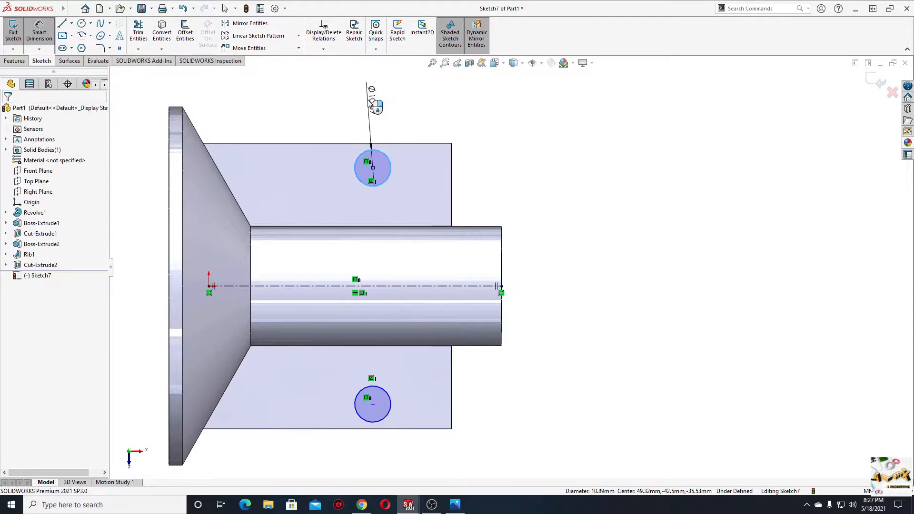
{"action": "type", "text": "9"}
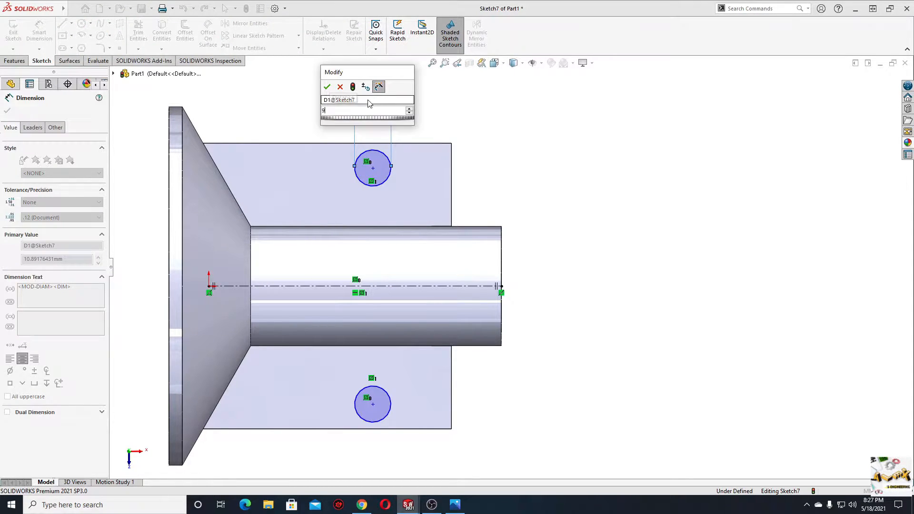
{"action": "key", "text": "Return"}
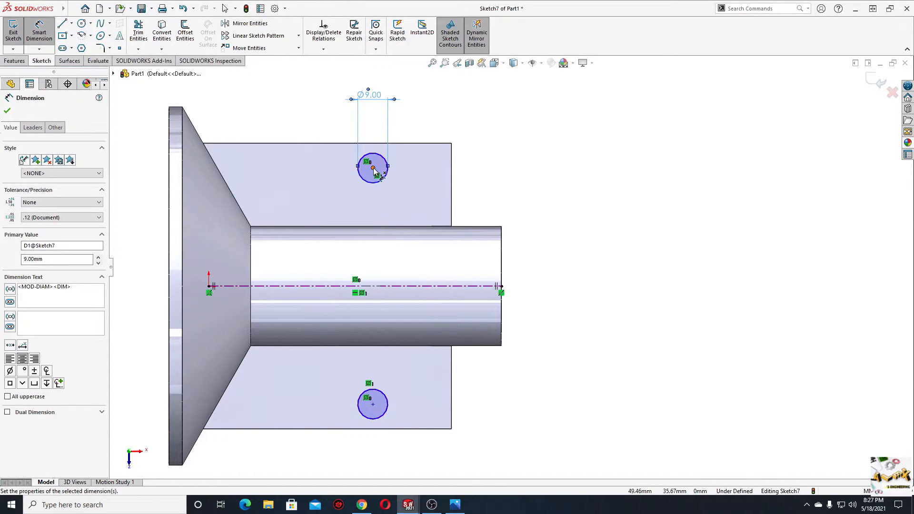
- Set the spacing between the two circle centres to 60 mm
{"action": "left_click", "coordinate": [374, 168]}
{"action": "left_click", "coordinate": [373, 405]}
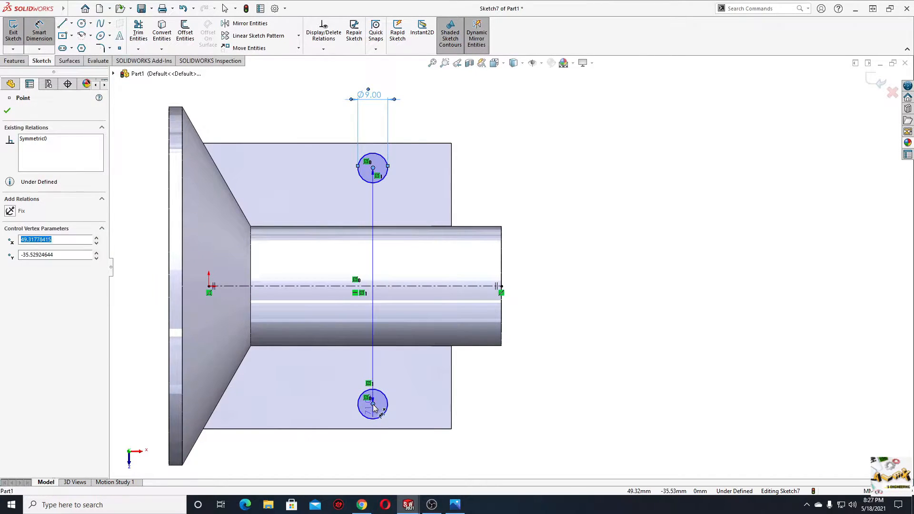
{"action": "left_click", "coordinate": [547, 260]}
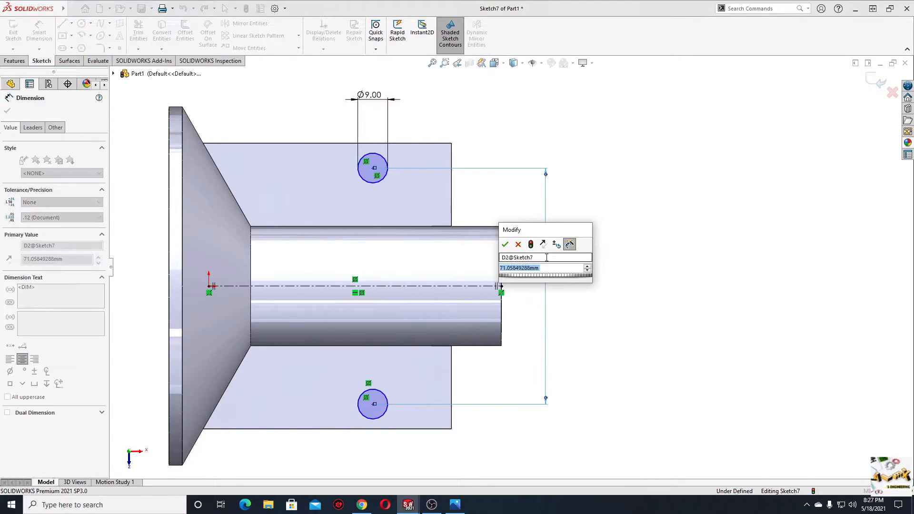
{"action": "type", "text": "60"}
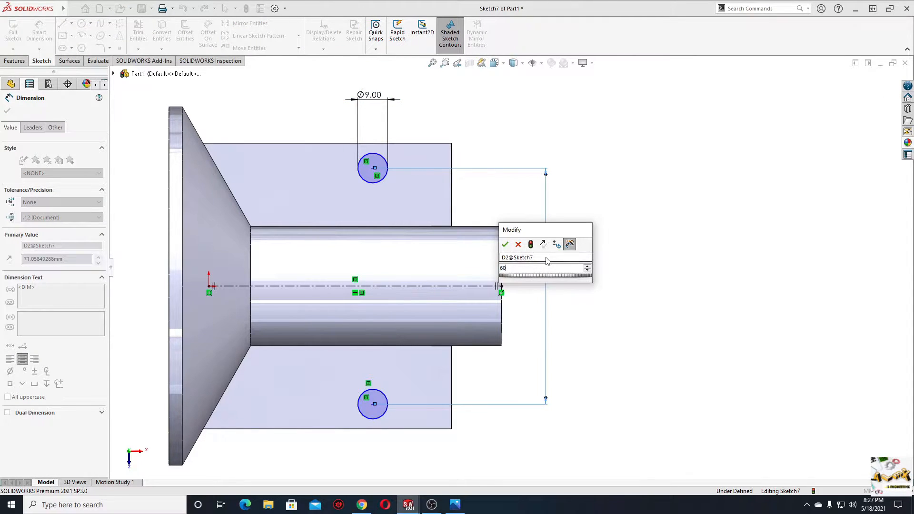
{"action": "key", "text": "Return"}
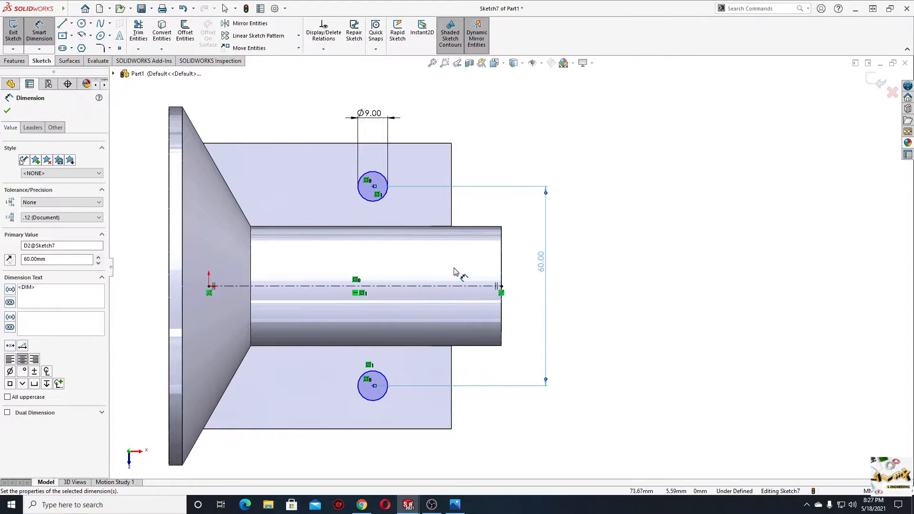
- Set the distance from the circle's centre to the flange's outer face to 62 mm and end dimensioning
{"action": "left_click", "coordinate": [375, 189]}
{"action": "left_click", "coordinate": [171, 177]}
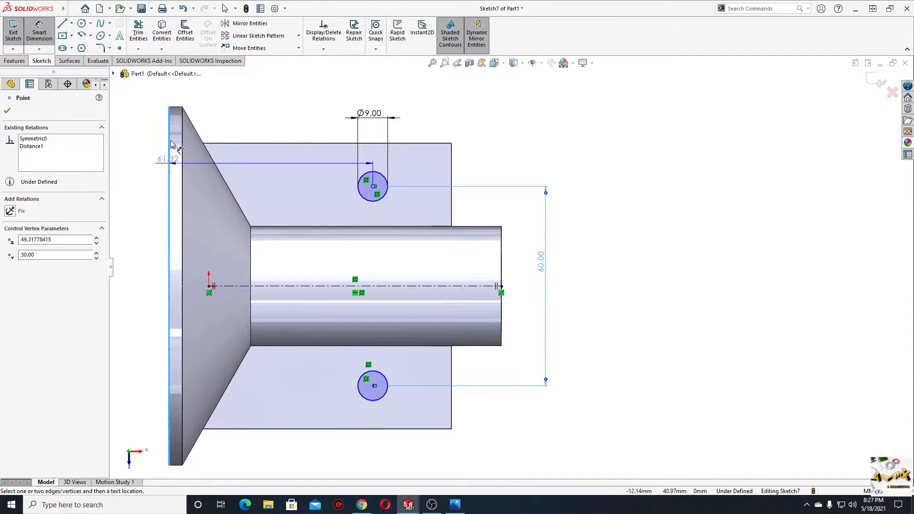
{"action": "left_click", "coordinate": [219, 80]}
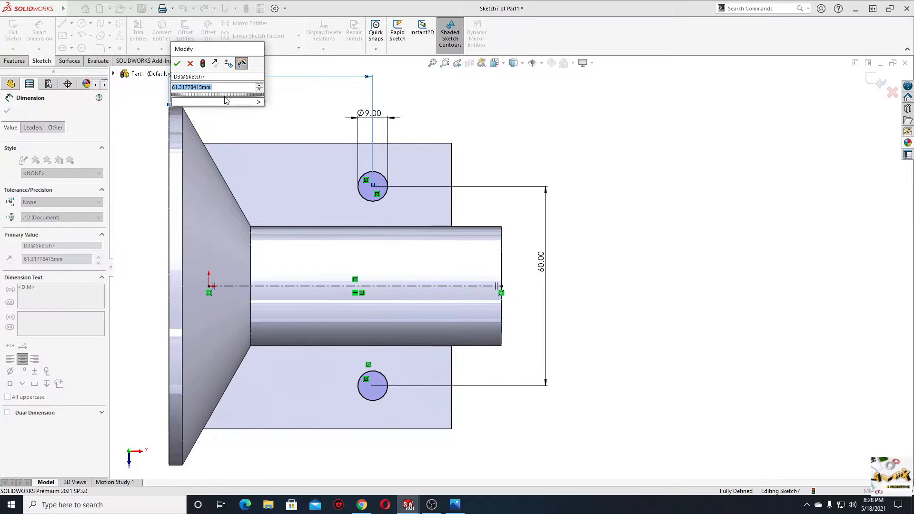
{"action": "left_click", "coordinate": [177, 64]}
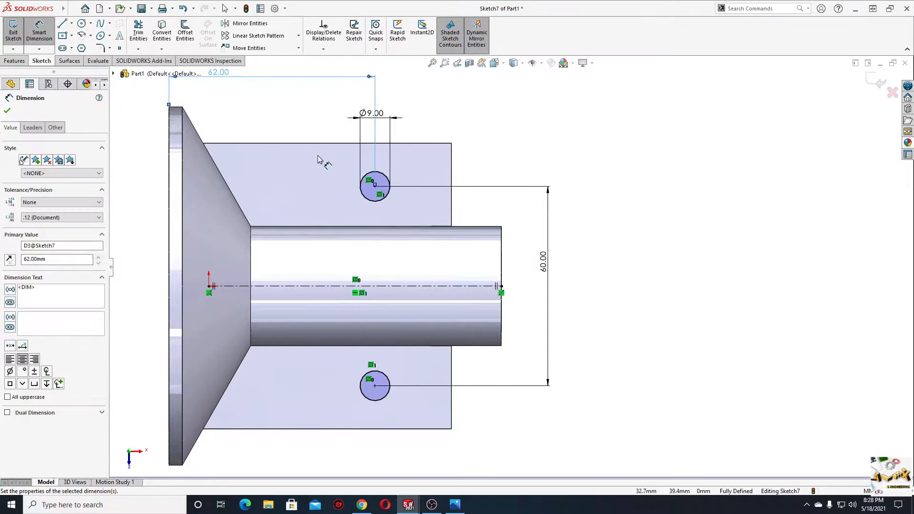
{"action": "middle_click_drag", "start_coordinate": [317, 156], "coordinate": [340, 165], "text": "ctrl"}
{"action": "right_click", "coordinate": [451, 136]}
{"action": "left_click", "coordinate": [485, 149]}
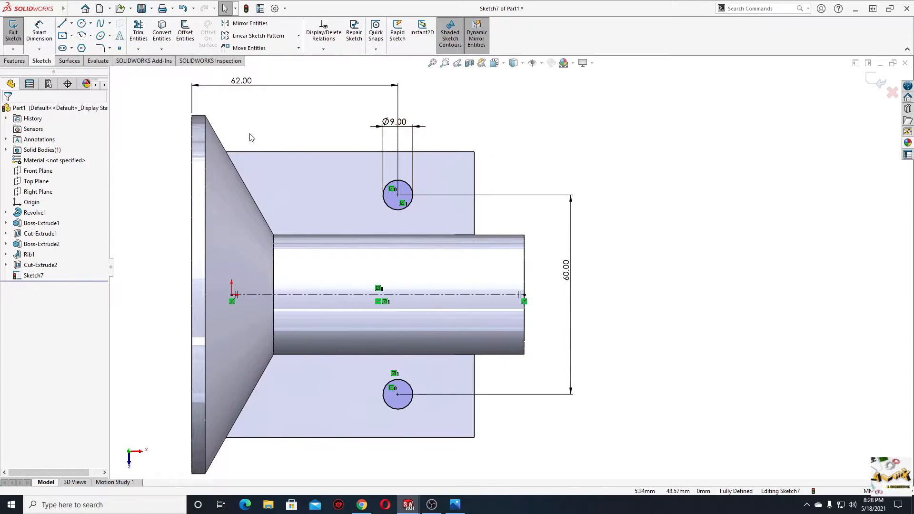
- Draw a semicircular centerpoint arc about 23 mm wide, concentric with the 9 mm circle and bulging toward the base plate's outer edge
{"action": "left_click", "coordinate": [81, 36]}
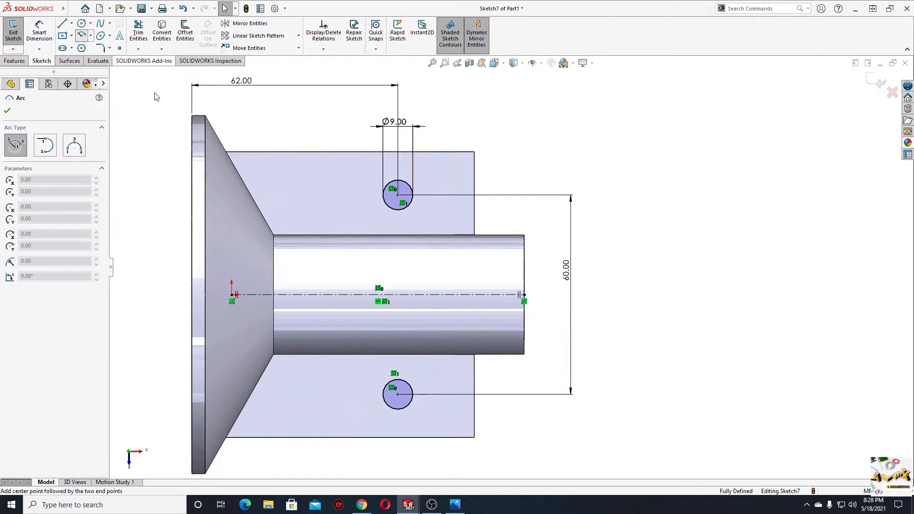
{"action": "left_click", "coordinate": [398, 196]}
{"action": "left_click", "coordinate": [360, 196]}
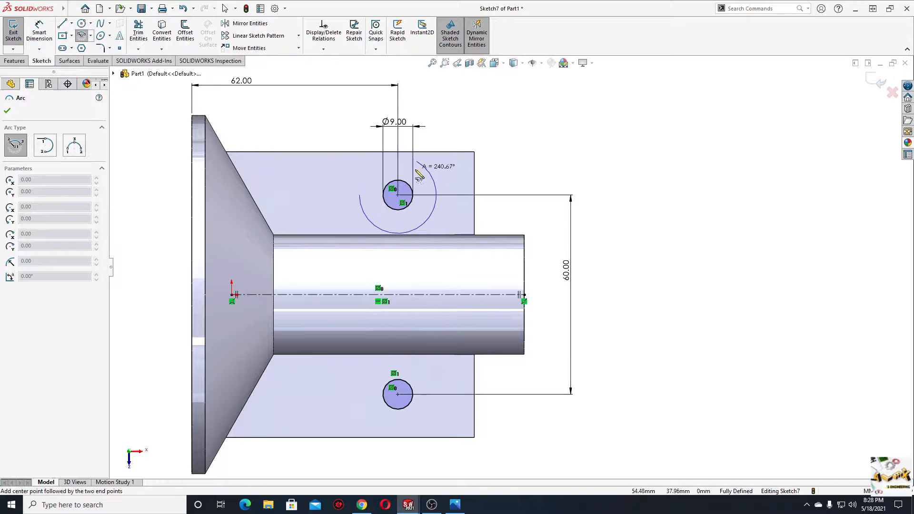
{"action": "left_click", "coordinate": [437, 195]}
{"action": "right_click", "coordinate": [504, 99]}
{"action": "left_click", "coordinate": [524, 118]}
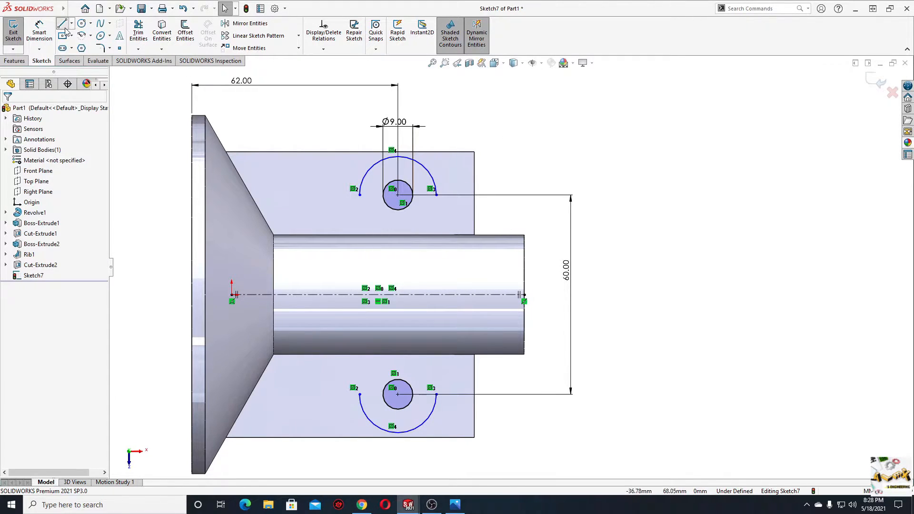
{"action": "left_click", "coordinate": [63, 26]}
{"action": "right_click", "coordinate": [281, 114]}
{"action": "left_click", "coordinate": [300, 129]}
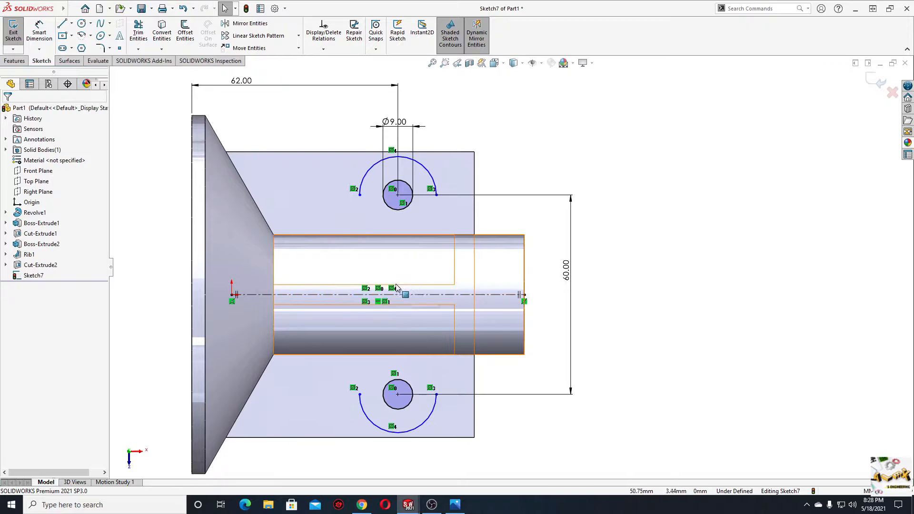
{"action": "left_click", "coordinate": [62, 25]}
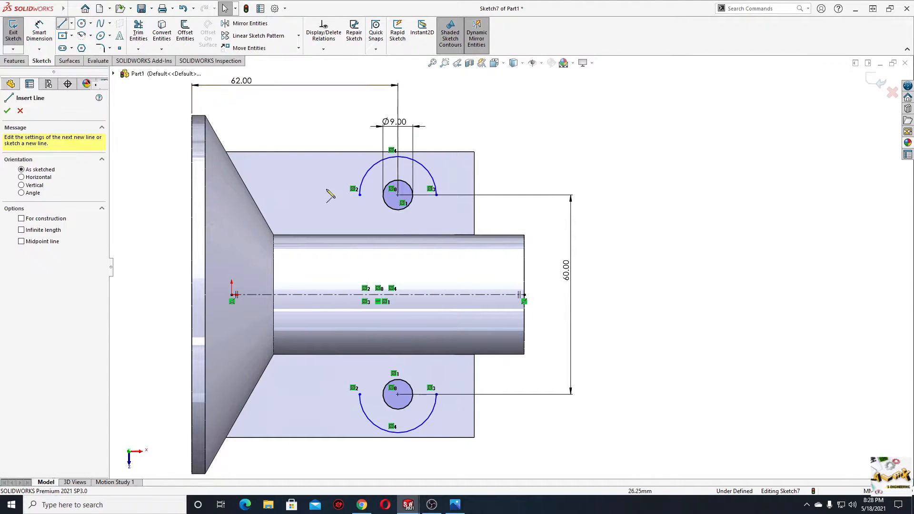
{"action": "left_click", "coordinate": [359, 194]}
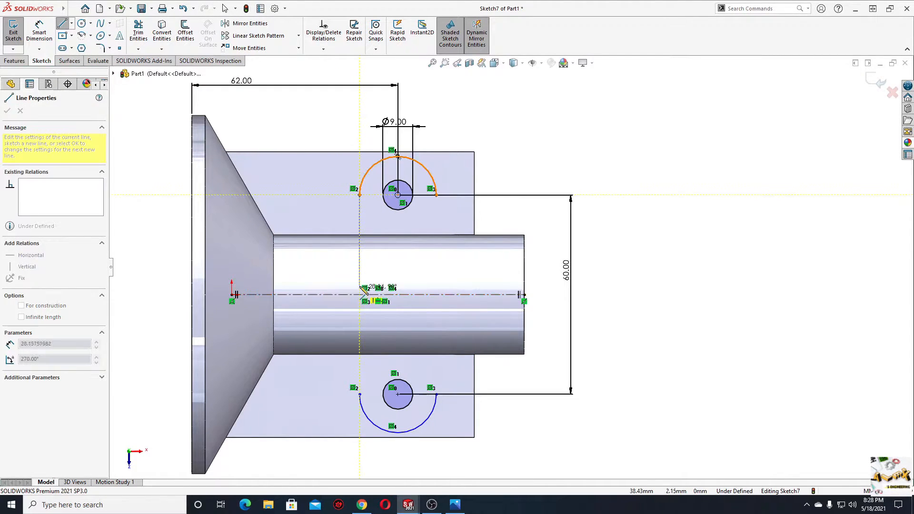
{"action": "right_click", "coordinate": [395, 188]}
{"action": "left_click", "coordinate": [415, 218]}
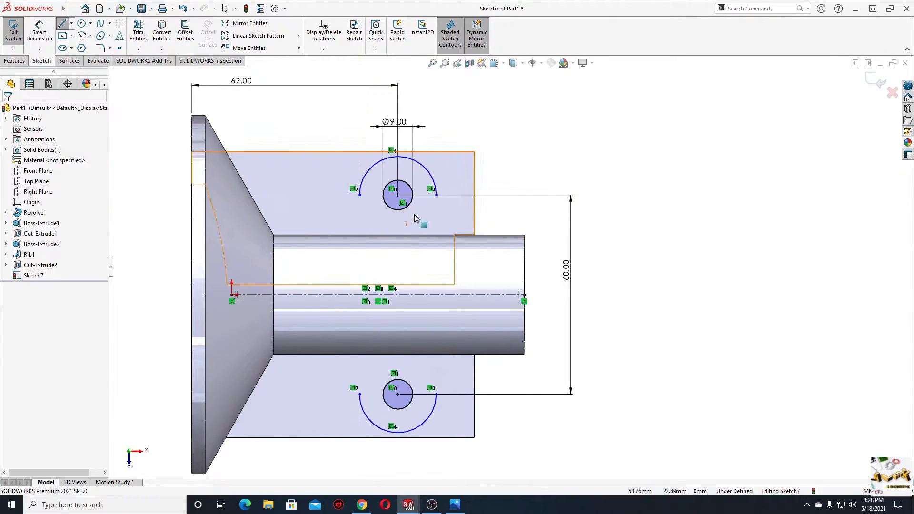
- Change the model's display style to show hidden lines
{"action": "left_click", "coordinate": [514, 63]}
{"action": "left_click", "coordinate": [515, 120]}
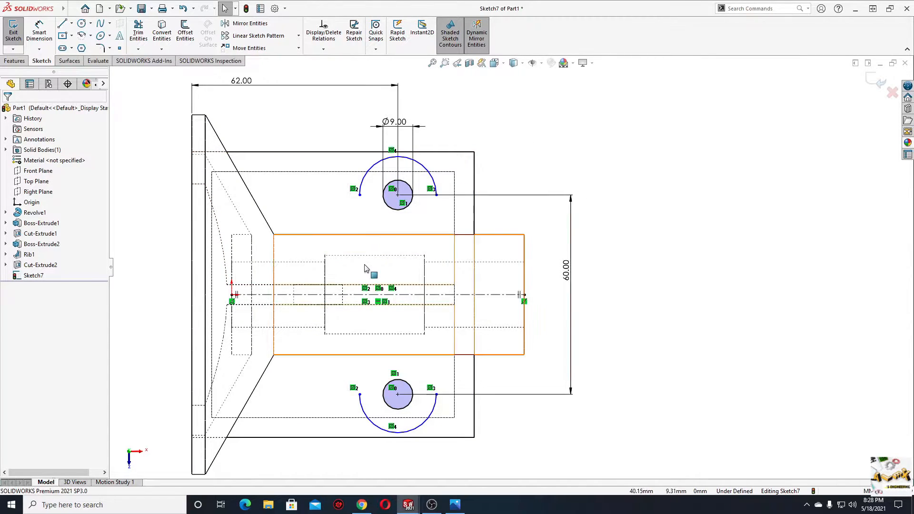
{"action": "left_click", "coordinate": [409, 285]}
- Close the arc profile with two vertical lines and a horizontal line along the rib's side edge, and turn off dynamic mirroring
{"action": "left_click", "coordinate": [62, 23]}
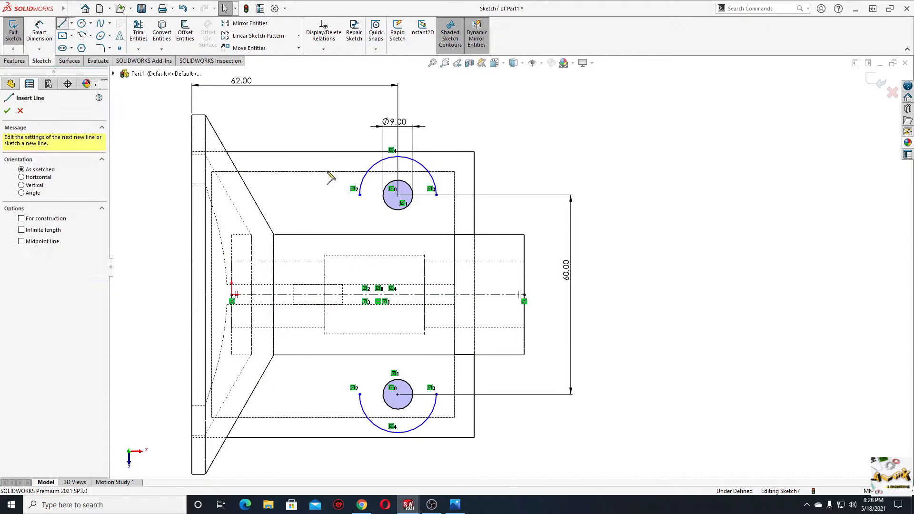
{"action": "left_click", "coordinate": [360, 195]}
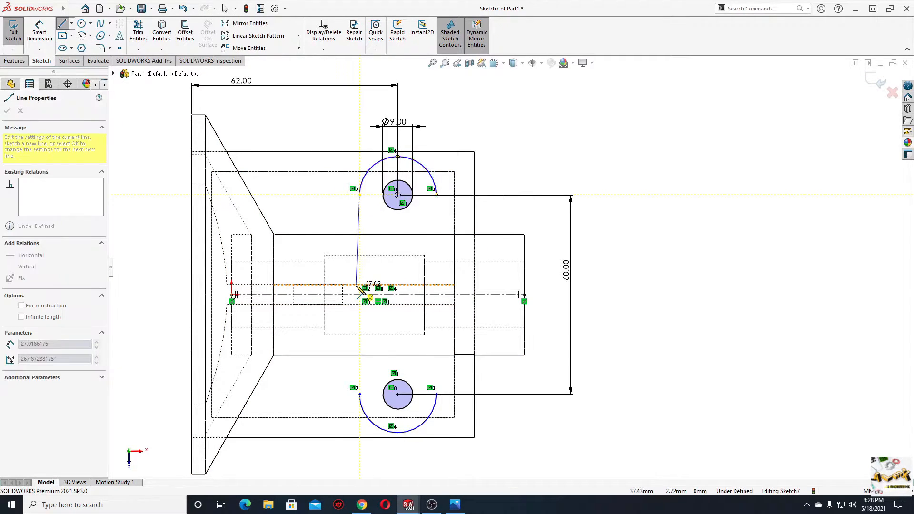
{"action": "left_click", "coordinate": [360, 284]}
{"action": "left_click", "coordinate": [437, 285]}
{"action": "left_click", "coordinate": [437, 195]}
{"action": "right_click", "coordinate": [523, 150]}
{"action": "left_click", "coordinate": [527, 157]}
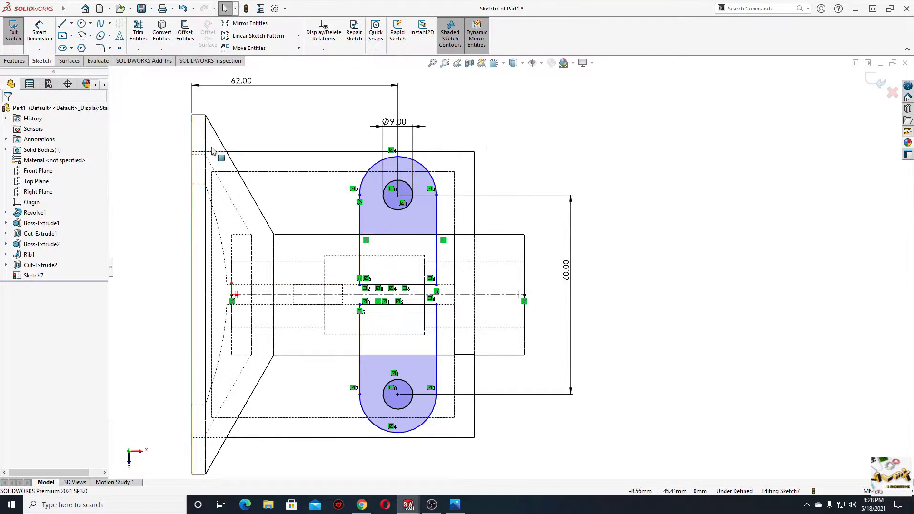
{"action": "left_click", "coordinate": [480, 42]}
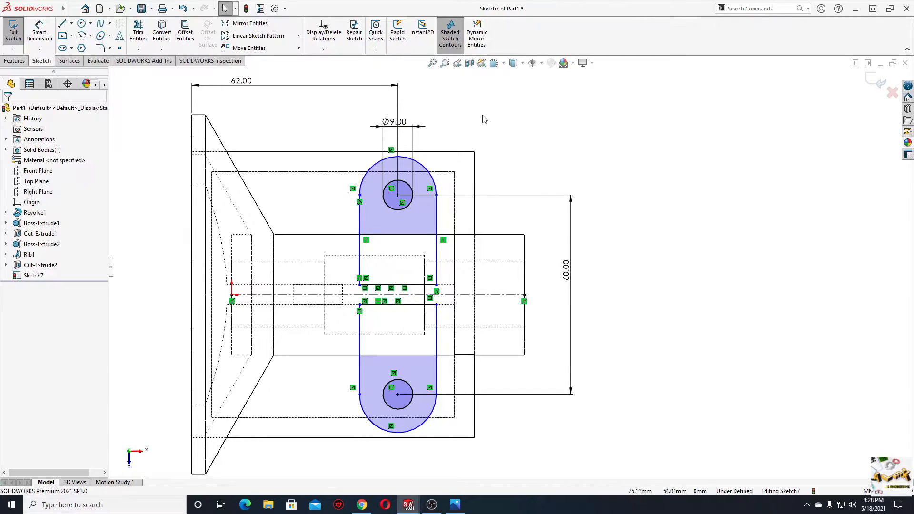
- Set the distance between the profile's two vertical lines to 22 mm and end dimensioning
{"action": "left_click", "coordinate": [39, 32]}
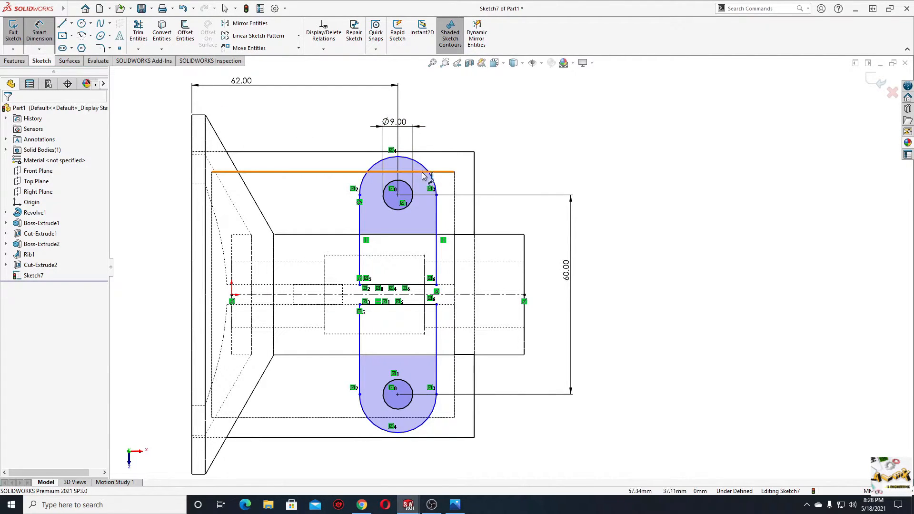
{"action": "left_click", "coordinate": [437, 215]}
{"action": "left_click", "coordinate": [437, 215]}
{"action": "left_click", "coordinate": [322, 138]}
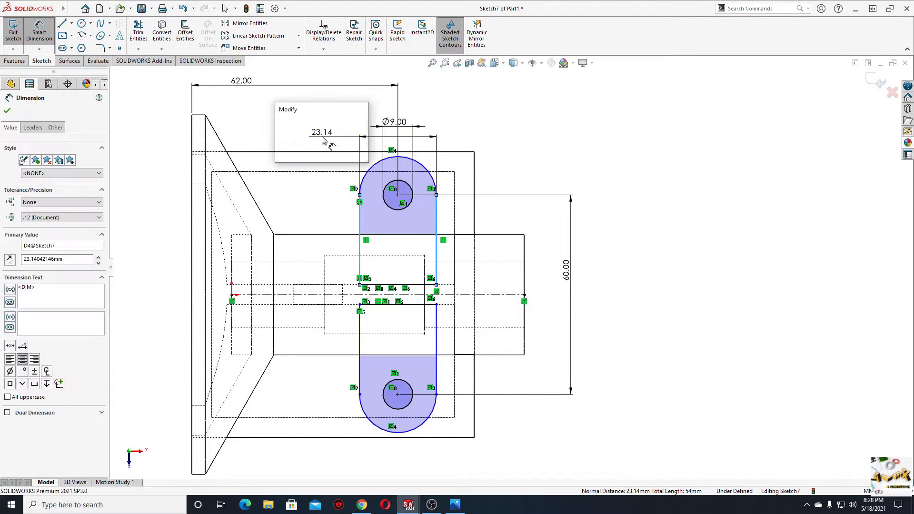
{"action": "type", "text": "22"}
{"action": "key", "text": "Return"}
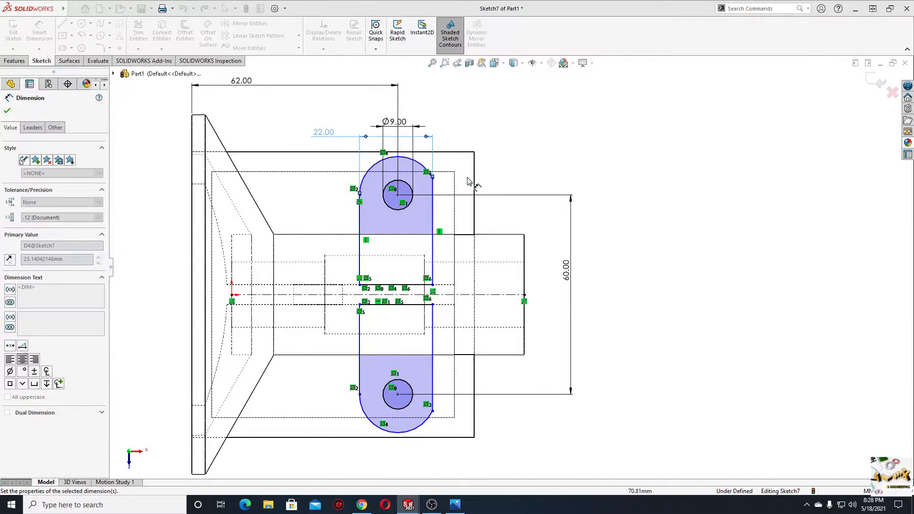
{"action": "right_click", "coordinate": [547, 146]}
{"action": "left_click", "coordinate": [567, 176]}
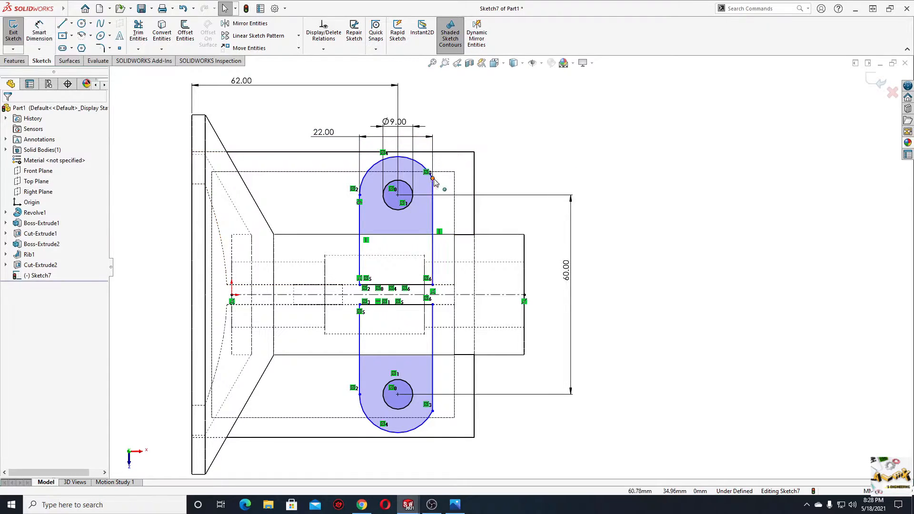
- Make the arc tangent to the vertical line at the endpoint nearer the hub's free end
{"action": "left_click", "coordinate": [433, 179]}
{"action": "left_click", "coordinate": [463, 139]}
{"action": "left_click", "coordinate": [653, 174]}
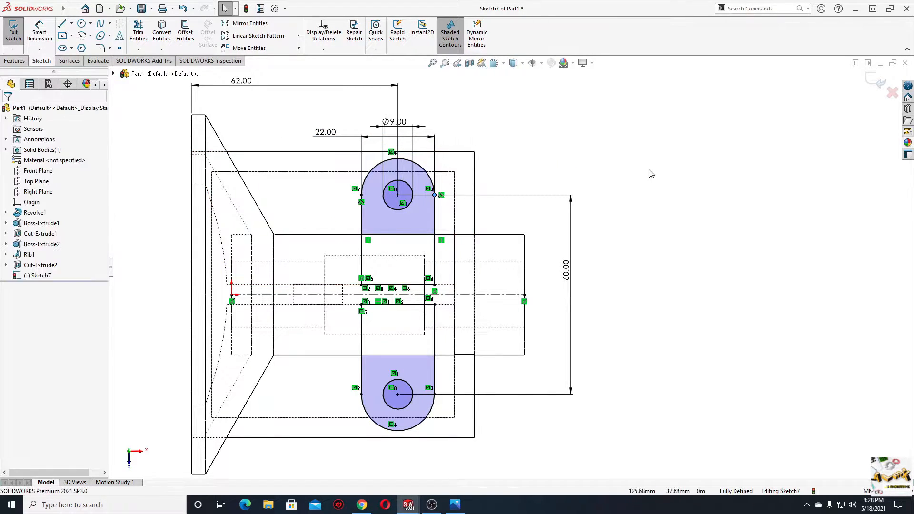
- Restore the shaded-with-edges display and extrude the two rounded pad profiles with their holes 6 mm blind, merged with the base
{"action": "left_click", "coordinate": [523, 63]}
{"action": "left_click", "coordinate": [515, 69]}
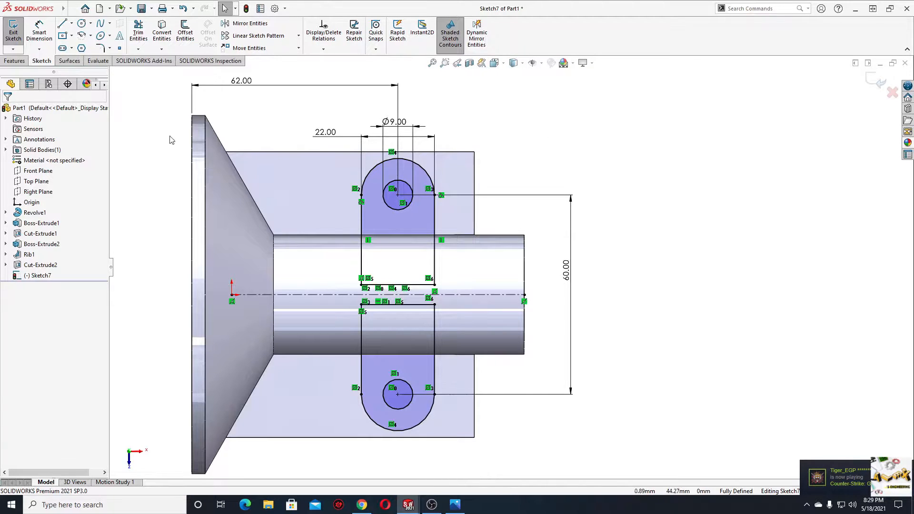
{"action": "left_click", "coordinate": [14, 61]}
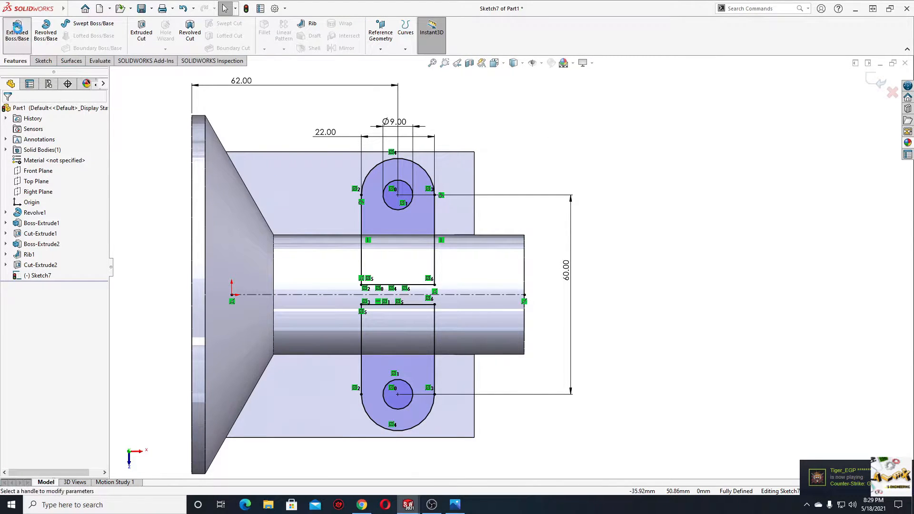
{"action": "left_click", "coordinate": [17, 31]}
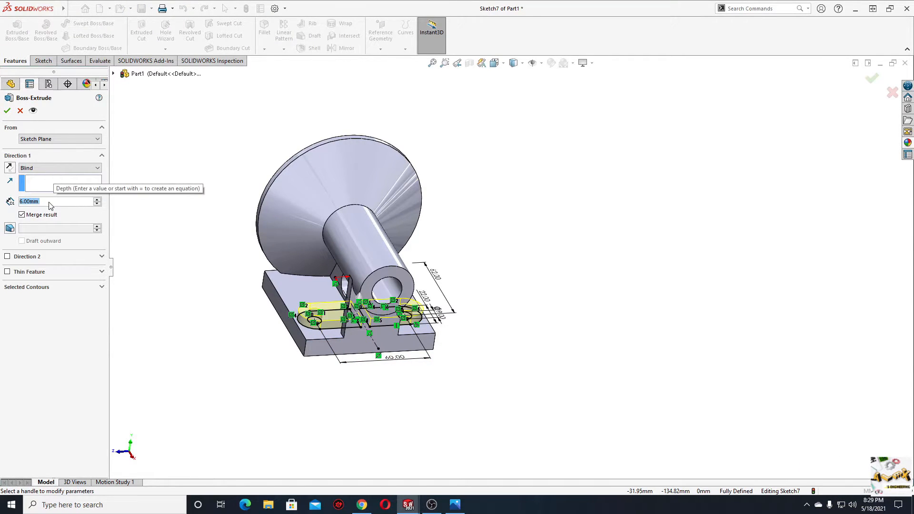
{"action": "left_click", "coordinate": [6, 111]}
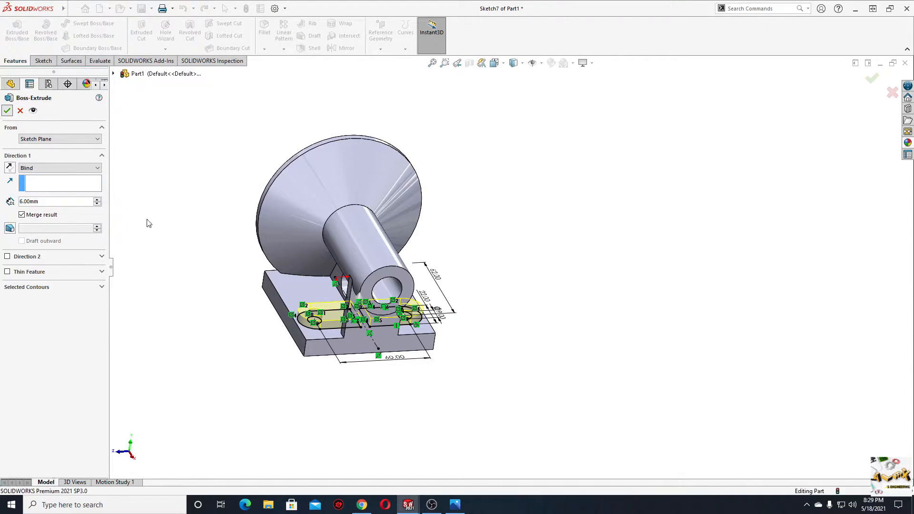
{"action": "middle_click_drag", "start_coordinate": [253, 327], "coordinate": [296, 307]}
- Switch to the reference drawing in Photos and examine the base pads and the dimensions of the flange's upper plate
{"action": "key", "text": "alt+Tab"}
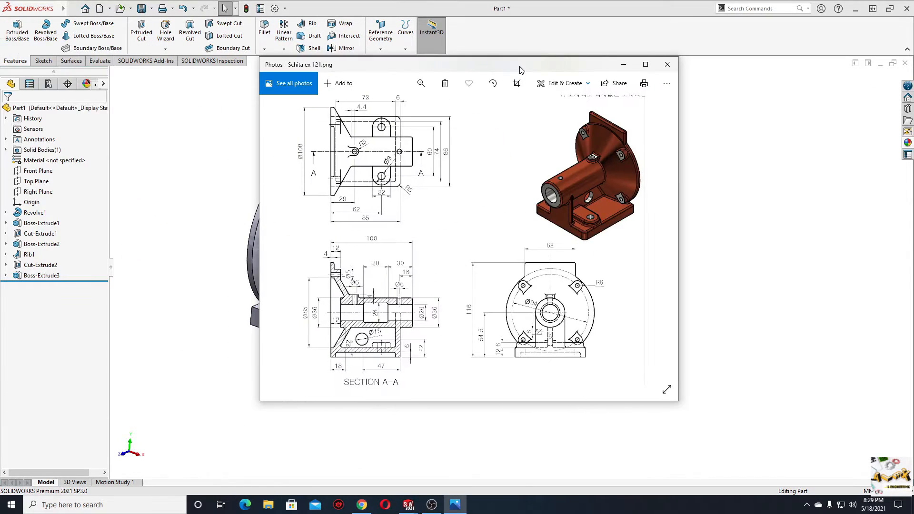
{"action": "left_click", "coordinate": [645, 62]}
{"action": "scroll", "coordinate": [540, 350], "scroll_direction": "up", "scroll_amount": 3}
{"action": "mouse_move", "coordinate": [545, 233]}
{"action": "left_mouse_down"}
{"action": "mouse_move", "coordinate": [535, 266]}
{"action": "mouse_move", "coordinate": [536, 456]}
{"action": "left_mouse_up"}
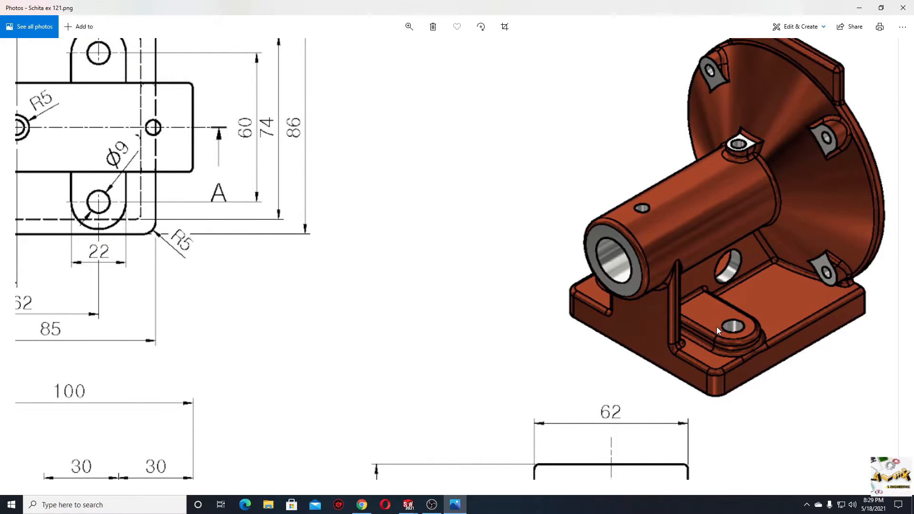
{"action": "left_click_drag", "start_coordinate": [312, 336], "coordinate": [377, 336]}
{"action": "left_click_drag", "start_coordinate": [223, 245], "coordinate": [165, 282]}
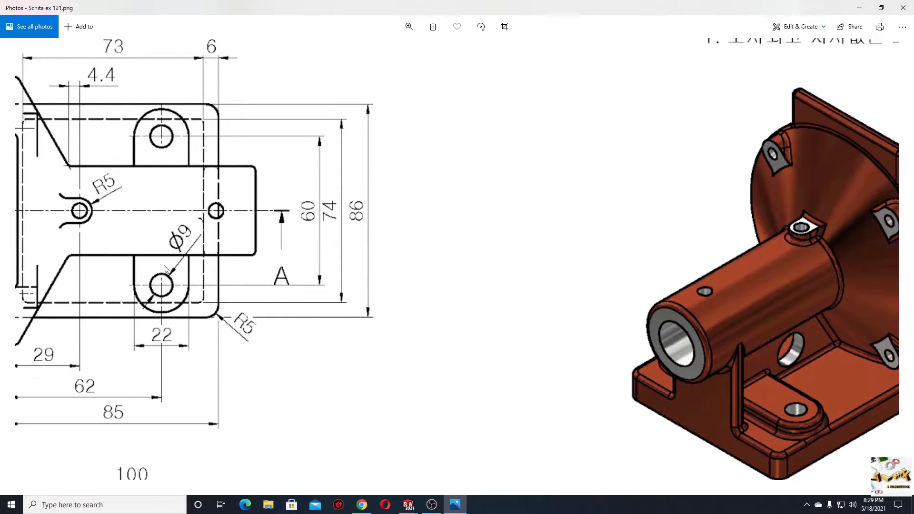
{"action": "left_click_drag", "start_coordinate": [632, 241], "coordinate": [495, 232]}
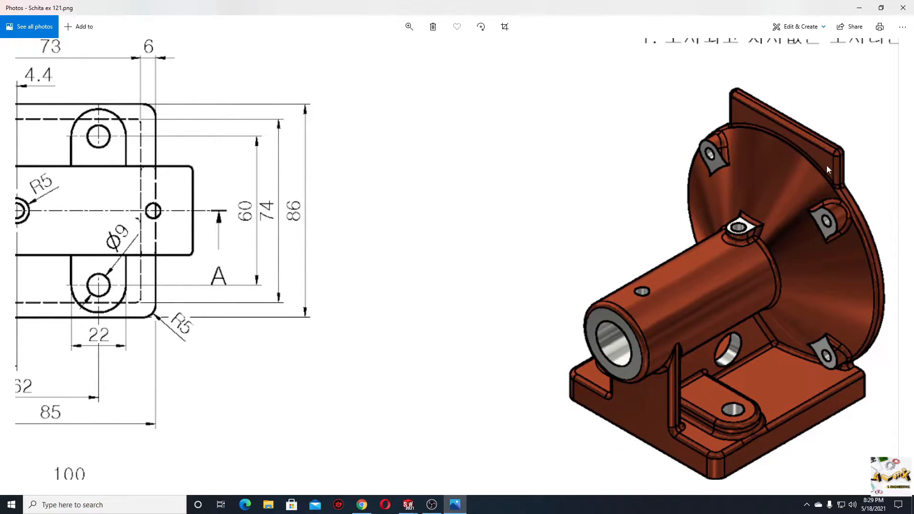
{"action": "scroll", "coordinate": [292, 217], "scroll_direction": "down", "scroll_amount": 5, "text": "ctrl"}
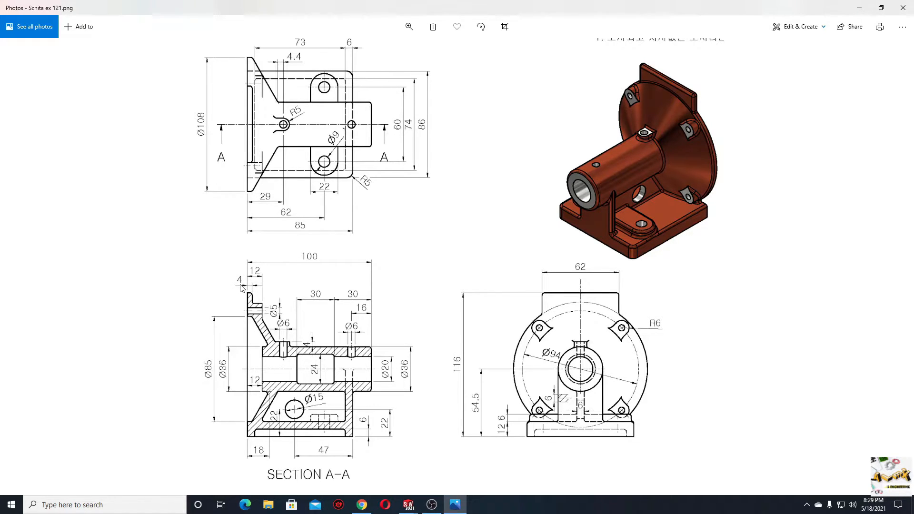
{"action": "left_click", "coordinate": [887, 10]}
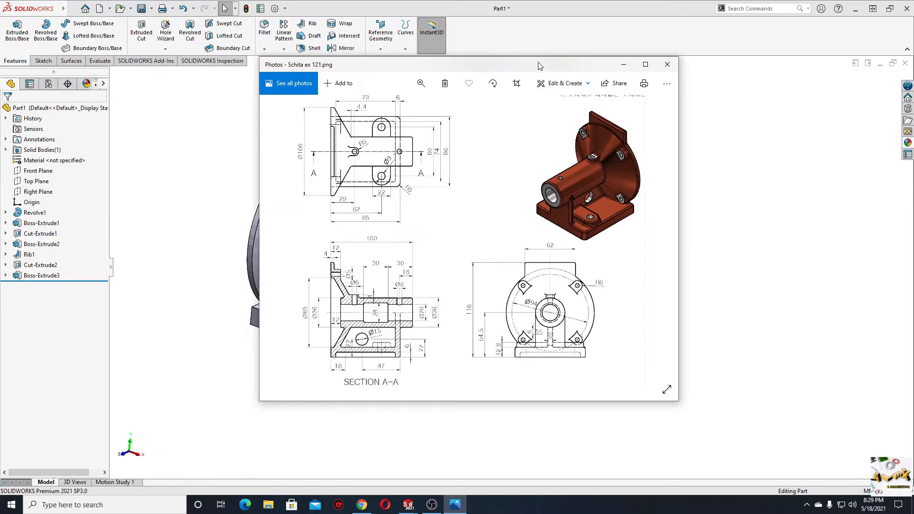
{"action": "left_click_drag", "start_coordinate": [539, 65], "coordinate": [0, 115]}
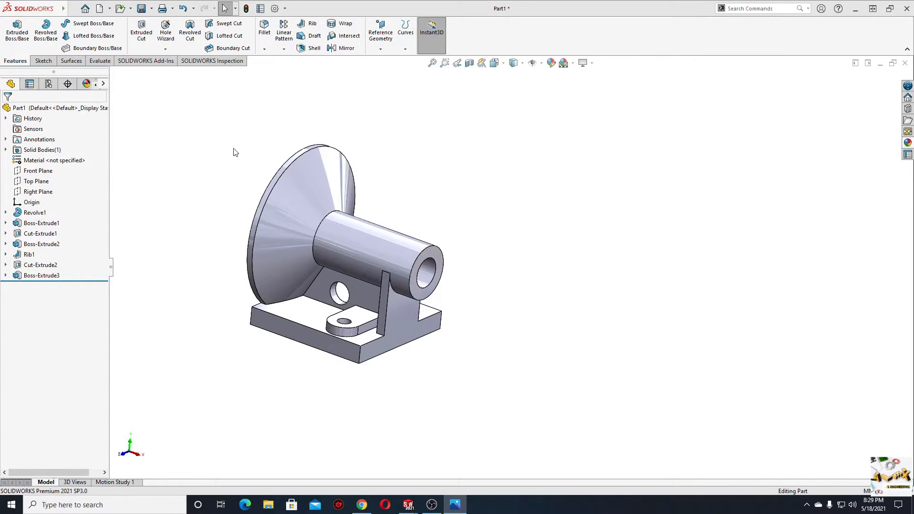
- Sketch on the flange's flat annular face an open three-line outline above the disc: two vertical sides joined by a horizontal top
{"action": "middle_click_drag", "start_coordinate": [213, 148], "coordinate": [296, 171]}
{"action": "left_click", "coordinate": [304, 176]}
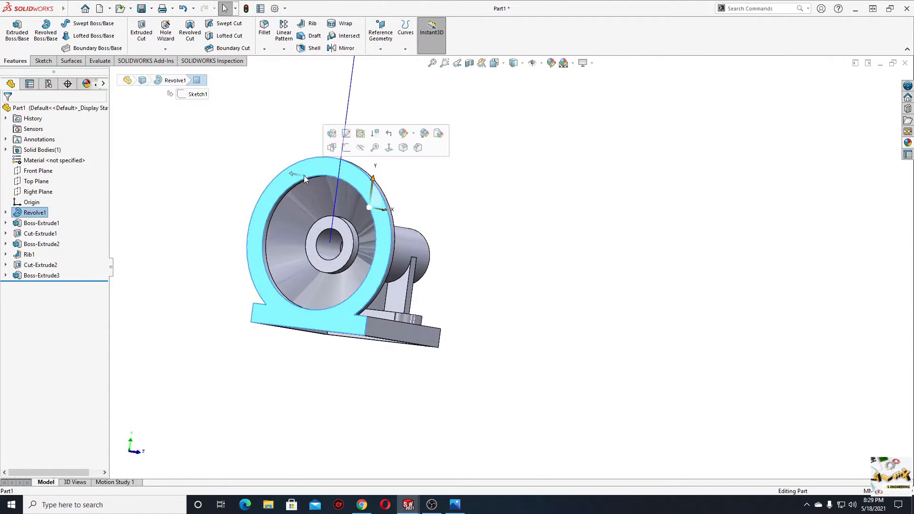
{"action": "left_click", "coordinate": [347, 147]}
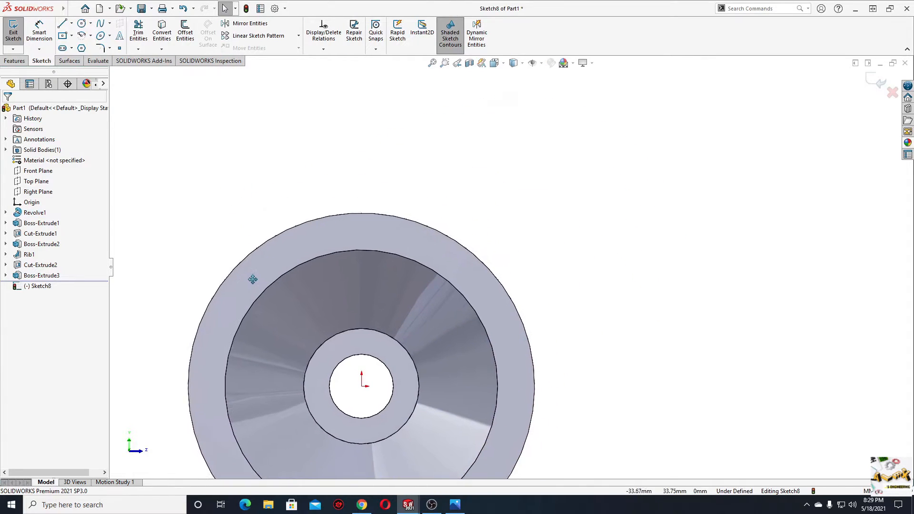
{"action": "left_click", "coordinate": [62, 24]}
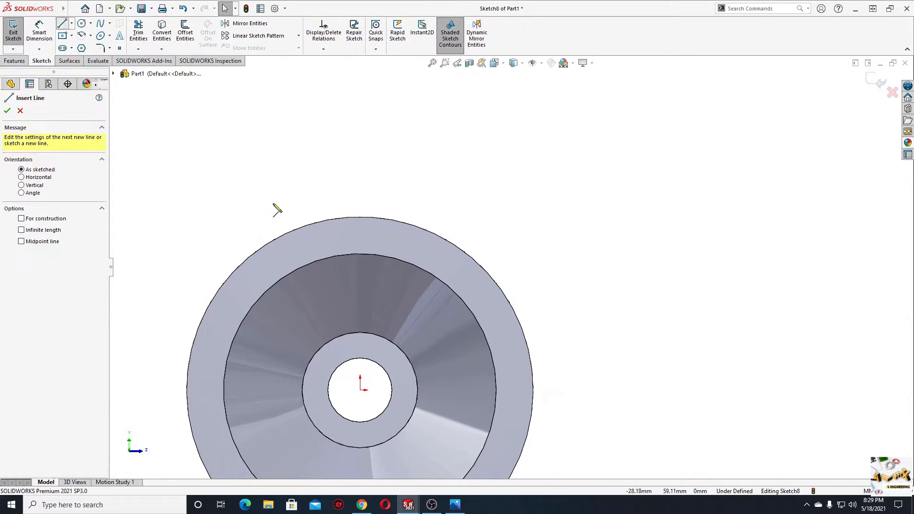
{"action": "left_click", "coordinate": [263, 232]}
{"action": "left_click", "coordinate": [265, 155]}
{"action": "left_click", "coordinate": [461, 154]}
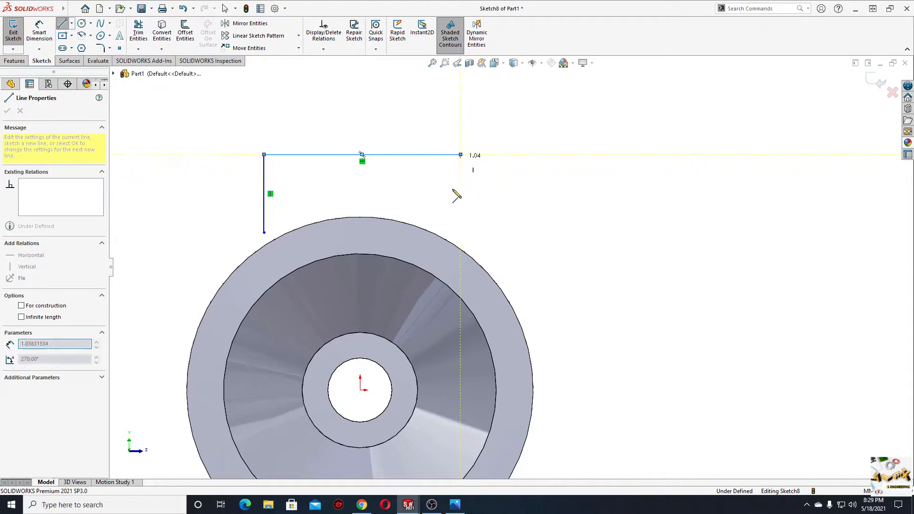
{"action": "left_click", "coordinate": [461, 243]}
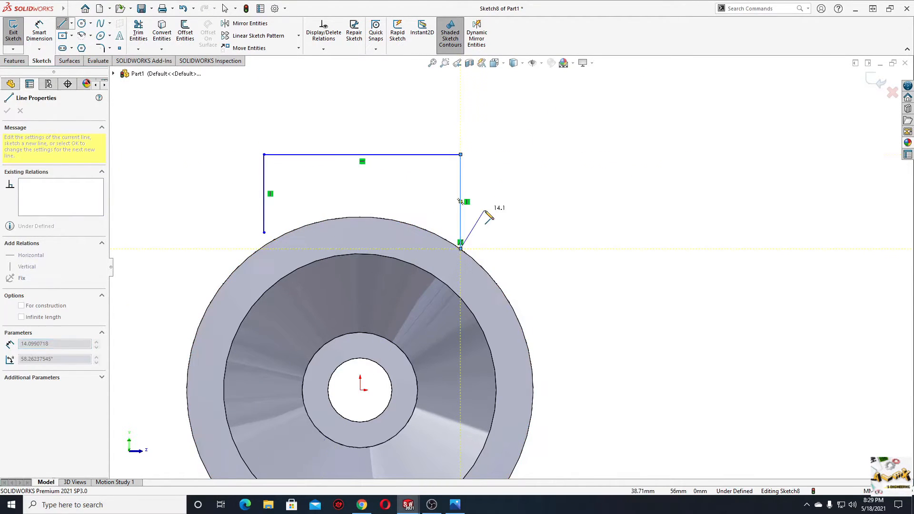
- End the line chain and make the open end of the unattached vertical line coincident with the flange's outer circular edge
{"action": "key", "text": "Escape"}
{"action": "left_click", "coordinate": [265, 232]}
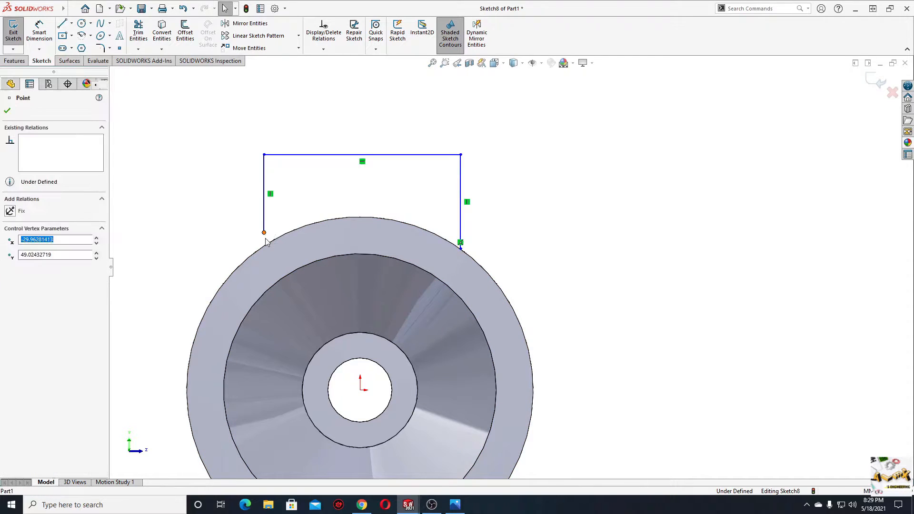
{"action": "left_click", "coordinate": [265, 245], "text": "ctrl"}
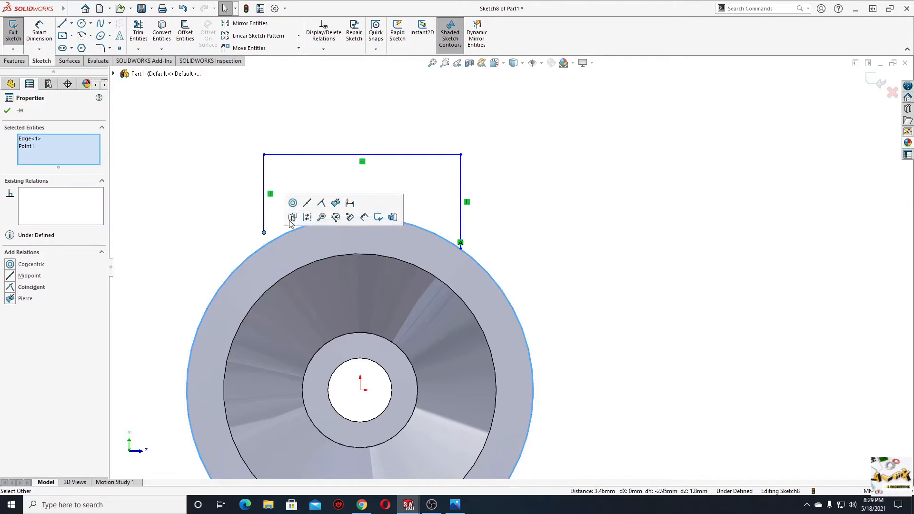
{"action": "left_click", "coordinate": [321, 203]}
{"action": "left_click", "coordinate": [213, 210]}
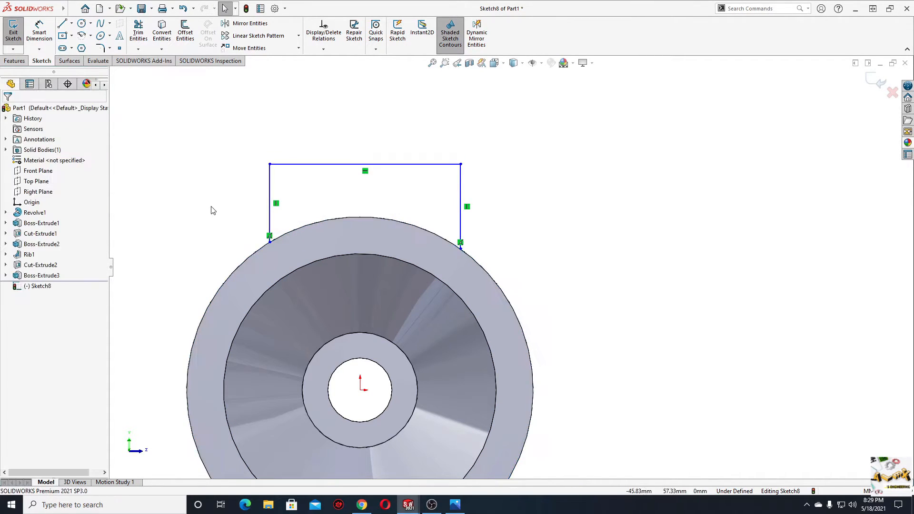
- Apply an Equal relation to the two vertical lines of the tab profile
{"action": "left_click", "coordinate": [270, 199]}
{"action": "left_click", "coordinate": [461, 198], "text": "ctrl"}
{"action": "left_click", "coordinate": [563, 148]}
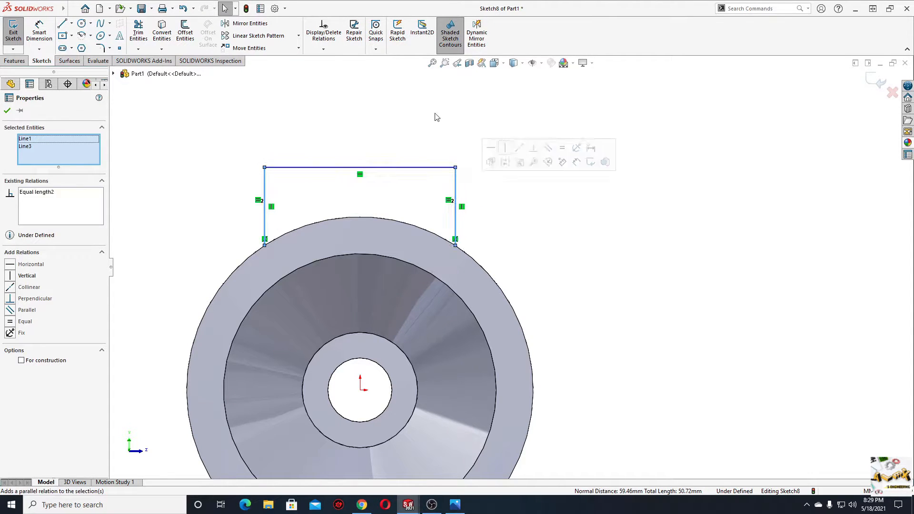
{"action": "left_click", "coordinate": [474, 122]}
- Convert the flange's outer circular edge into a sketch entity
{"action": "scroll", "coordinate": [510, 267], "scroll_direction": "up", "scroll_amount": 2}
{"action": "left_click", "coordinate": [162, 33]}
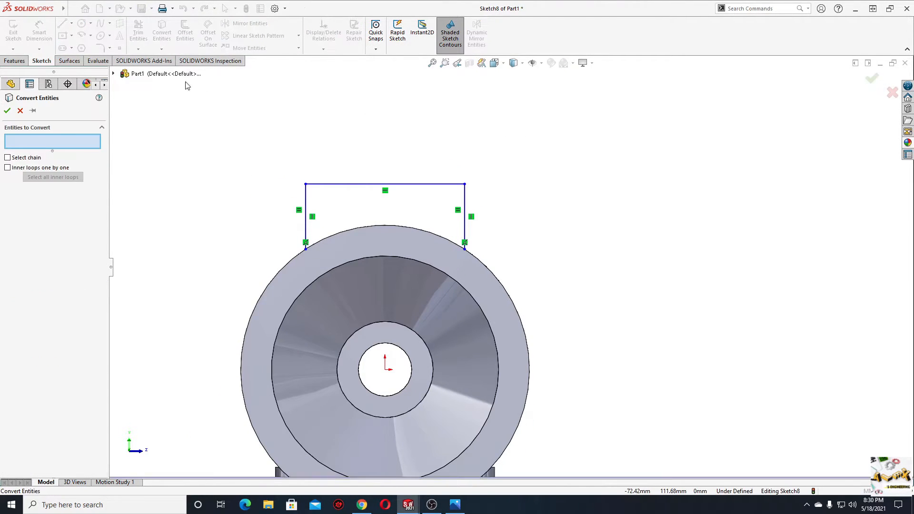
{"action": "left_click", "coordinate": [283, 268]}
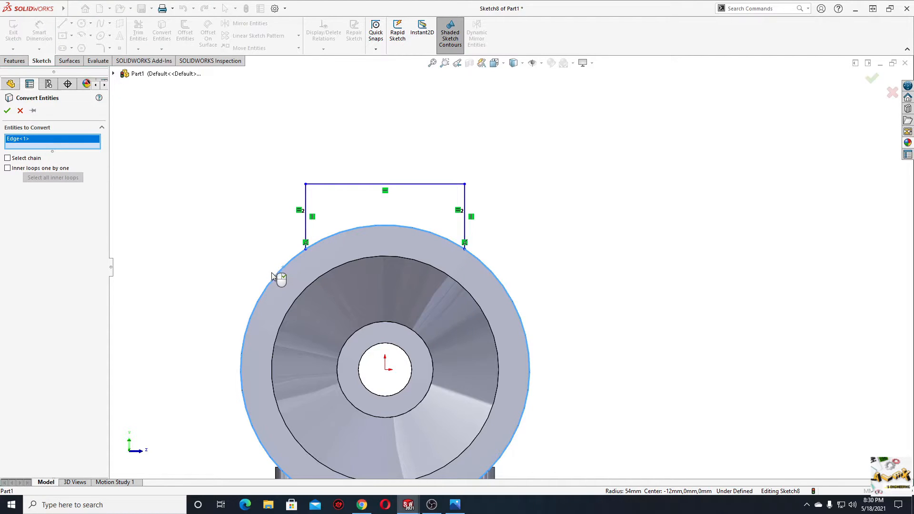
{"action": "left_click", "coordinate": [7, 110]}
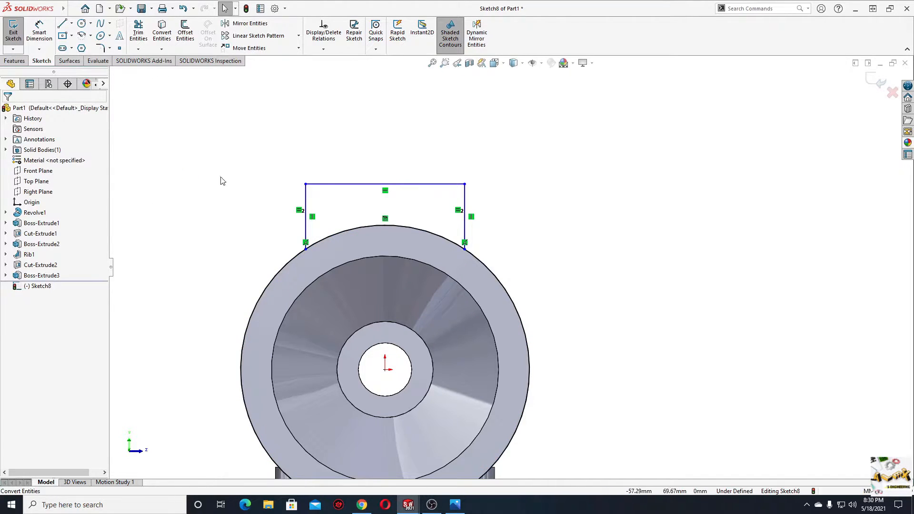
- Power-trim the converted circle outside the two vertical lines, keeping only the arc that closes the tab profile
{"action": "left_click", "coordinate": [139, 31]}
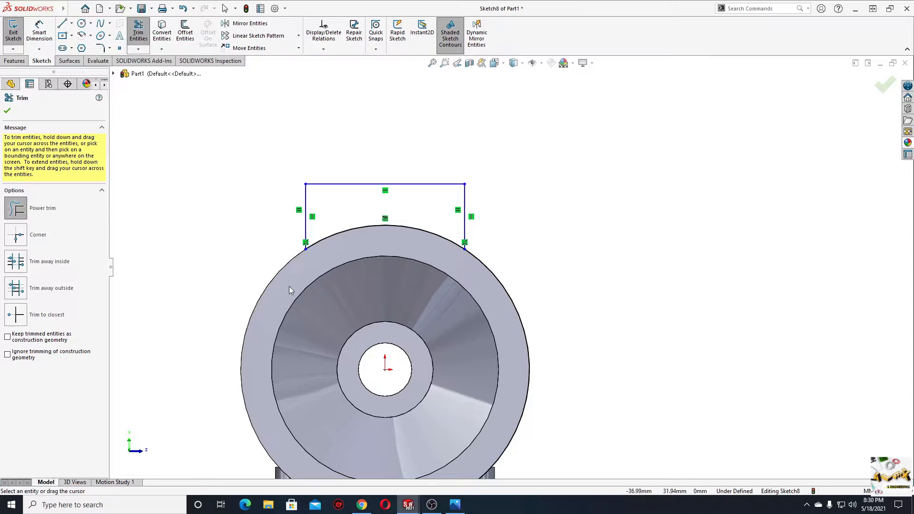
{"action": "left_click_drag", "start_coordinate": [473, 287], "coordinate": [541, 279]}
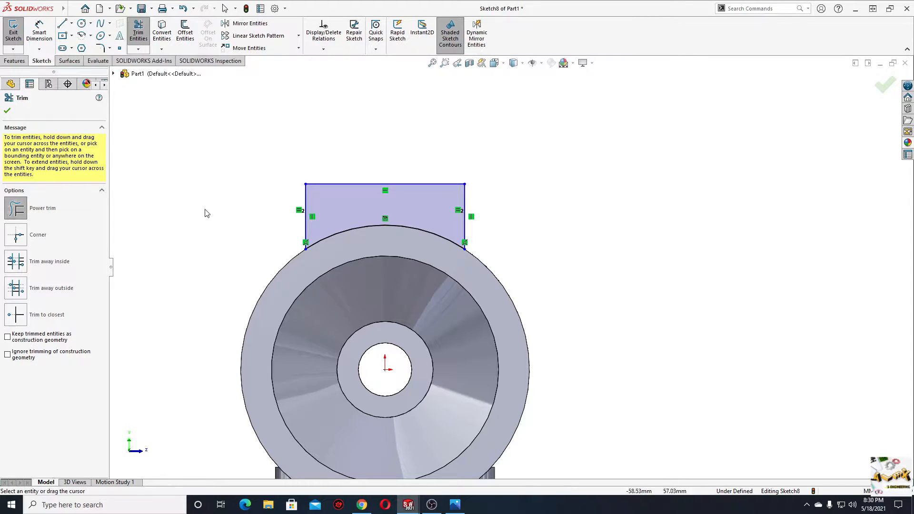
{"action": "right_click", "coordinate": [131, 164]}
{"action": "left_click", "coordinate": [157, 194]}
- Dimension the tab profile's upper horizontal line to a width of 62 mm
{"action": "scroll", "coordinate": [244, 221], "scroll_direction": "up", "scroll_amount": 1}
{"action": "middle_click_drag", "start_coordinate": [245, 221], "coordinate": [220, 243], "text": "ctrl"}
{"action": "scroll", "coordinate": [265, 229], "scroll_direction": "down", "scroll_amount": 1}
{"action": "scroll", "coordinate": [326, 210], "scroll_direction": "down", "scroll_amount": 1}
{"action": "middle_click_drag", "start_coordinate": [322, 204], "coordinate": [295, 176], "text": "ctrl"}
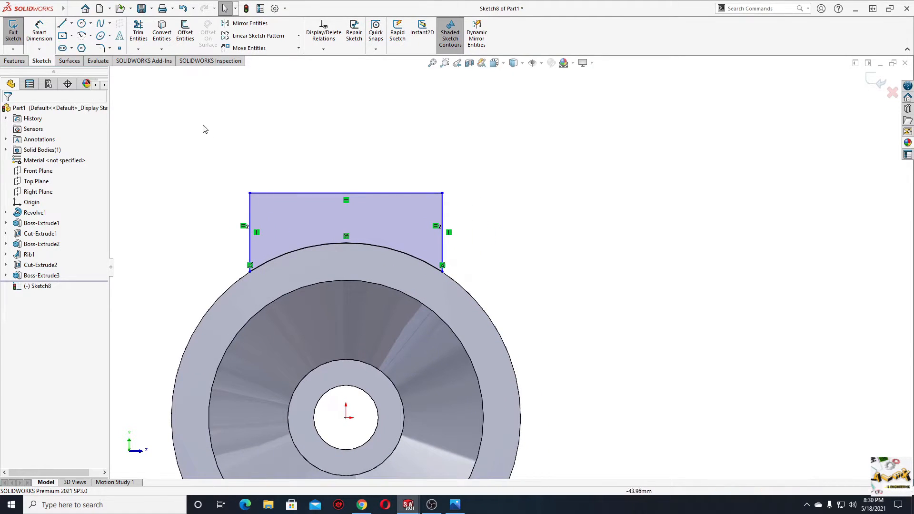
{"action": "left_click", "coordinate": [39, 36]}
{"action": "left_click", "coordinate": [323, 194]}
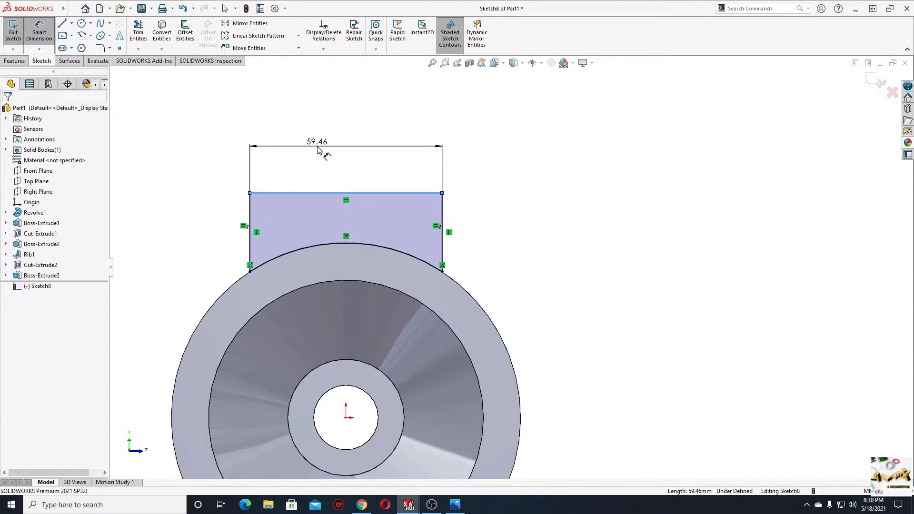
{"action": "left_click", "coordinate": [318, 150]}
{"action": "type", "text": "62"}
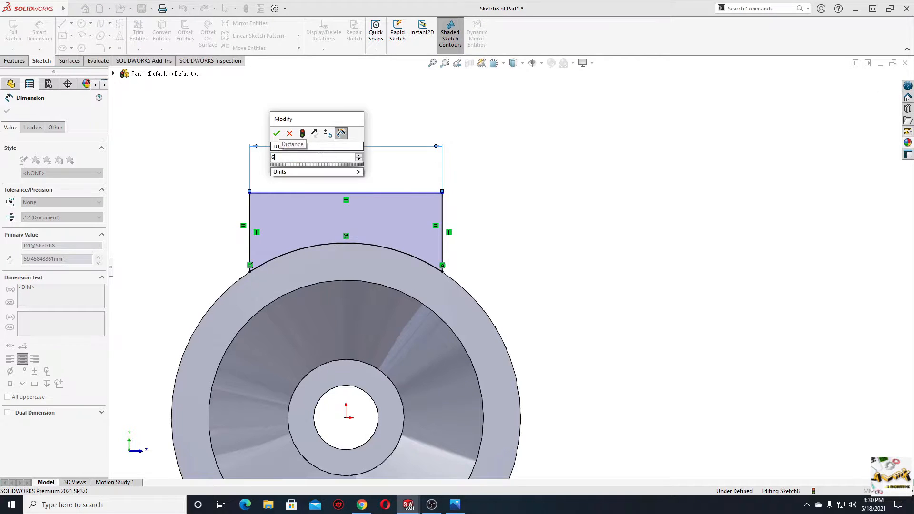
{"action": "key", "text": "Return"}
- Dimension the height from the base plate's bottom edge to the tab's upper line as 116 mm
{"action": "scroll", "coordinate": [313, 173], "scroll_direction": "up", "scroll_amount": 4}
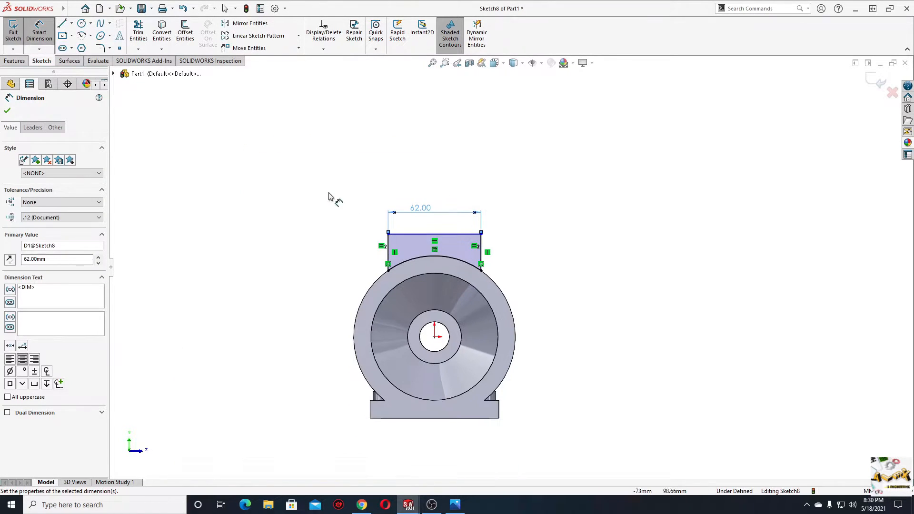
{"action": "middle_click_drag", "start_coordinate": [346, 209], "coordinate": [307, 193], "text": "ctrl"}
{"action": "scroll", "coordinate": [376, 210], "scroll_direction": "down", "scroll_amount": 1}
{"action": "left_click", "coordinate": [389, 229]}
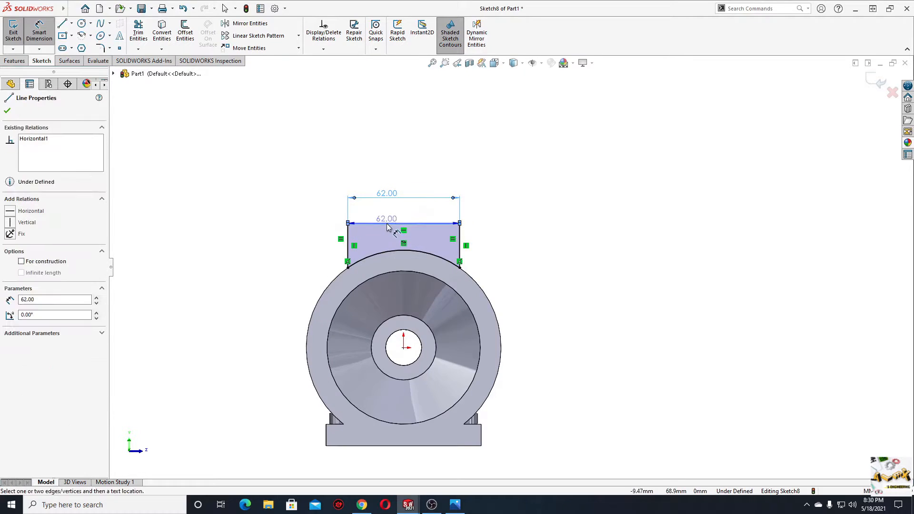
{"action": "left_click", "coordinate": [359, 447]}
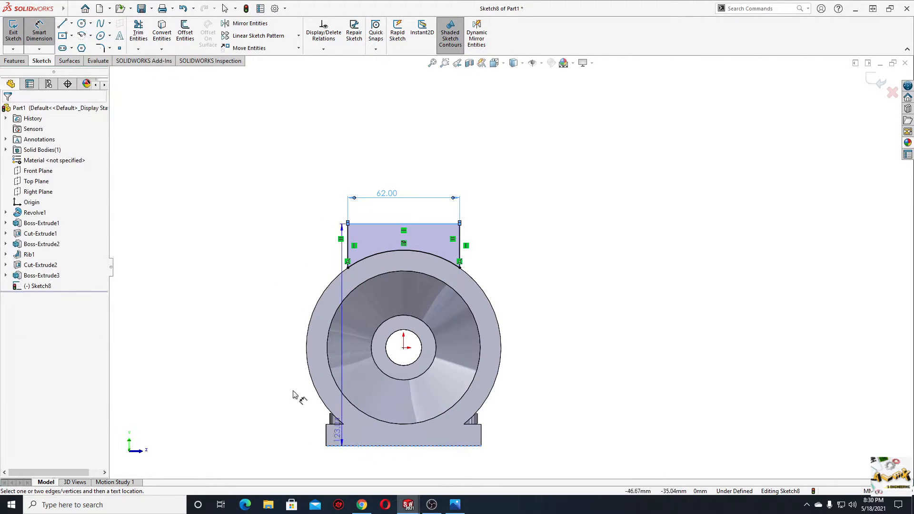
{"action": "left_click", "coordinate": [232, 350]}
{"action": "type", "text": "116"}
{"action": "key", "text": "Return"}
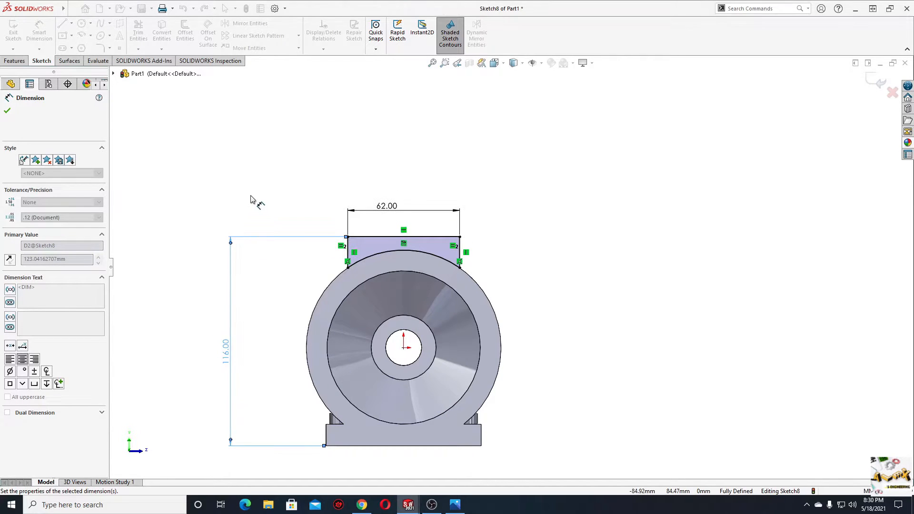
{"action": "right_click", "coordinate": [252, 197]}
{"action": "left_click", "coordinate": [277, 226]}
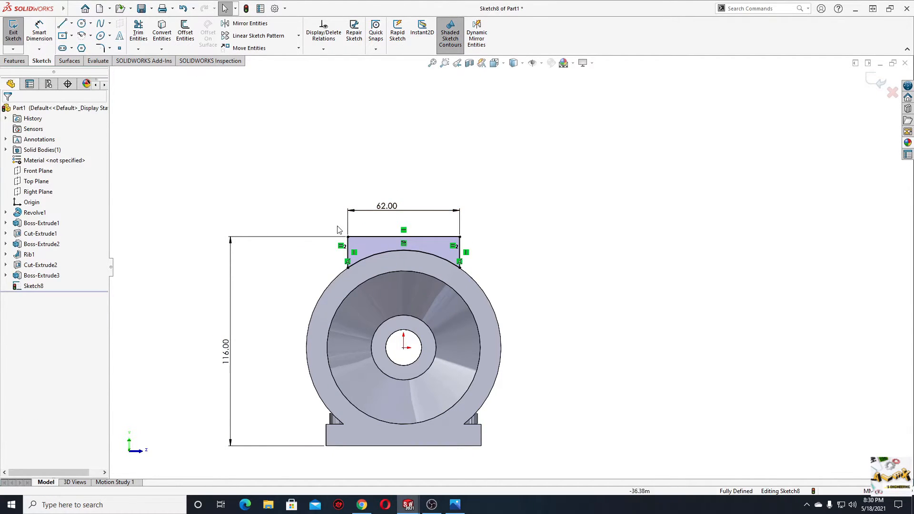
- Extrude the tab profile as a 4 mm blind boss in the reversed direction, toward the cylinder side, with Merge result on
{"action": "scroll", "coordinate": [322, 229], "scroll_direction": "down", "scroll_amount": 1}
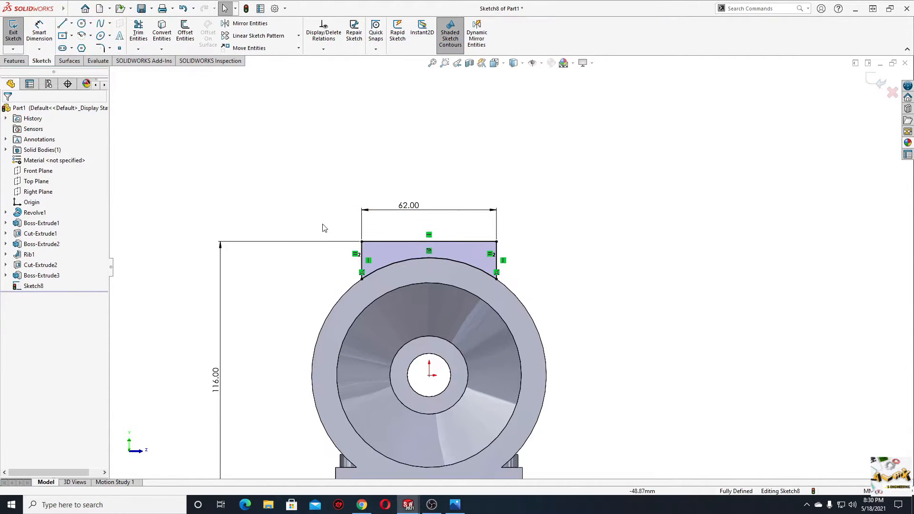
{"action": "left_click", "coordinate": [13, 61]}
{"action": "left_click", "coordinate": [13, 32]}
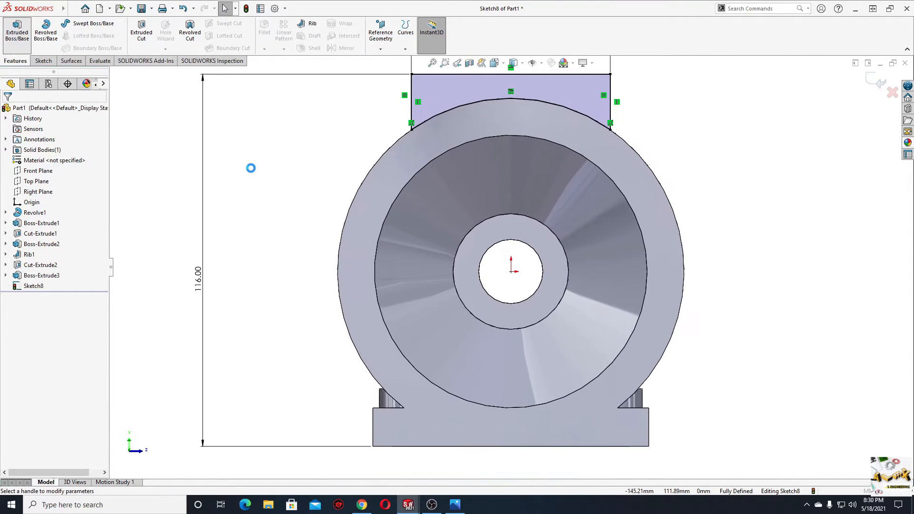
{"action": "middle_click_drag", "start_coordinate": [194, 203], "coordinate": [234, 201]}
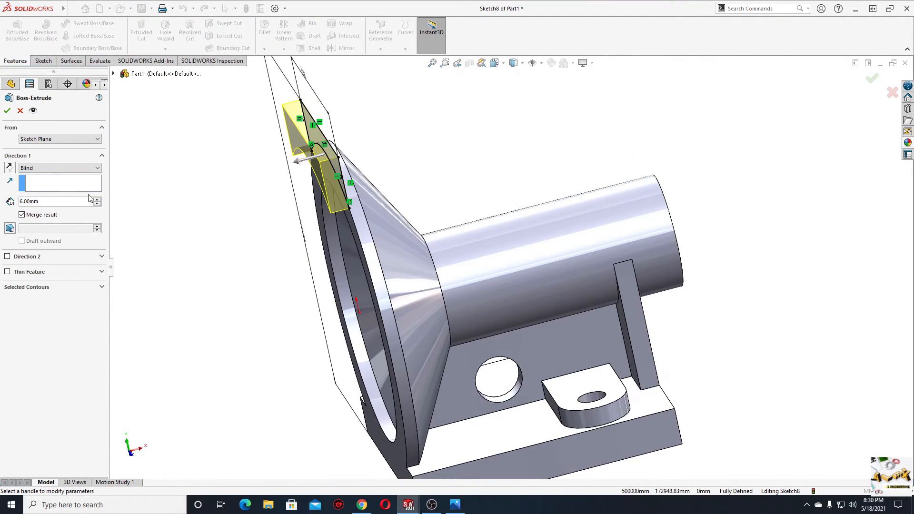
{"action": "left_click", "coordinate": [10, 168]}
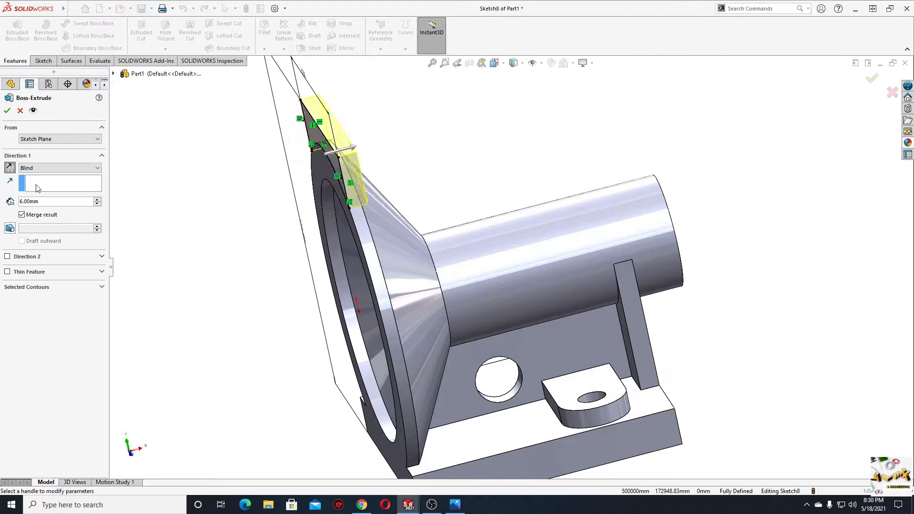
{"action": "type", "text": "4"}
{"action": "key", "text": "Return"}
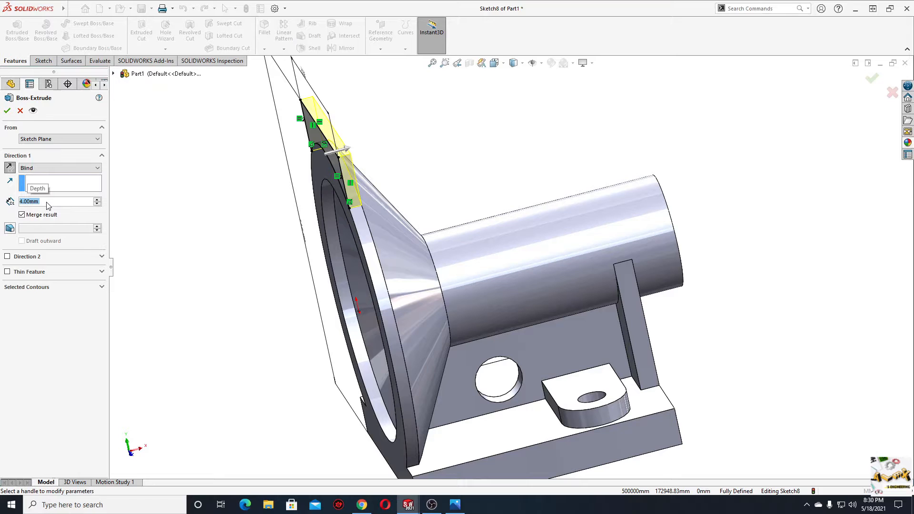
{"action": "left_click", "coordinate": [8, 110]}
{"action": "mouse_move", "coordinate": [245, 206]}
{"action": "middle_mouse_down"}
{"action": "mouse_move", "coordinate": [276, 160]}
{"action": "mouse_move", "coordinate": [175, 204]}
{"action": "mouse_move", "coordinate": [177, 214]}
{"action": "mouse_move", "coordinate": [299, 223]}
{"action": "mouse_move", "coordinate": [263, 232]}
{"action": "mouse_move", "coordinate": [255, 265]}
{"action": "mouse_move", "coordinate": [302, 253]}
{"action": "mouse_move", "coordinate": [268, 258]}
{"action": "mouse_move", "coordinate": [267, 202]}
{"action": "mouse_move", "coordinate": [234, 206]}
{"action": "mouse_move", "coordinate": [262, 173]}
{"action": "mouse_move", "coordinate": [248, 184]}
{"action": "mouse_move", "coordinate": [327, 206]}
{"action": "mouse_move", "coordinate": [372, 256]}
{"action": "mouse_move", "coordinate": [318, 260]}
{"action": "middle_mouse_up"}
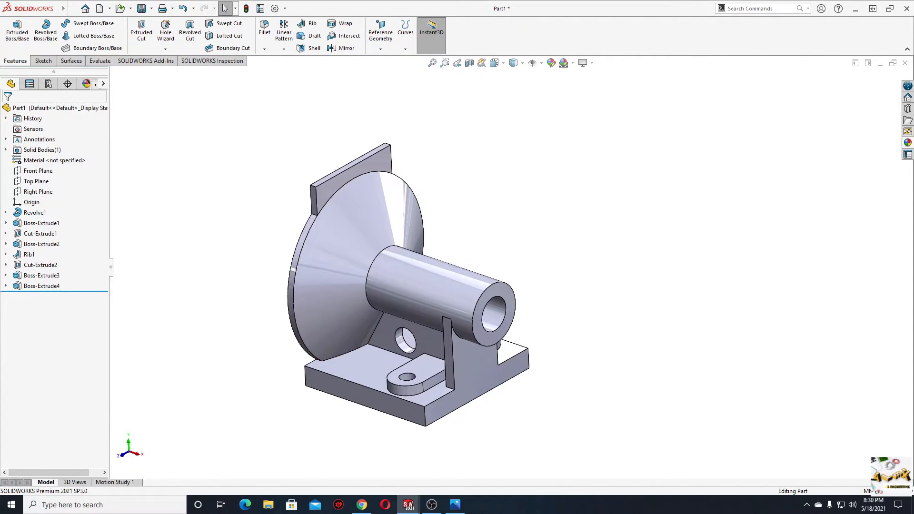
- Switch to Photos and examine the drawing Schita ex 121.png for the size and position of the small drilled boss on the cylinder
{"action": "left_click", "coordinate": [455, 505]}
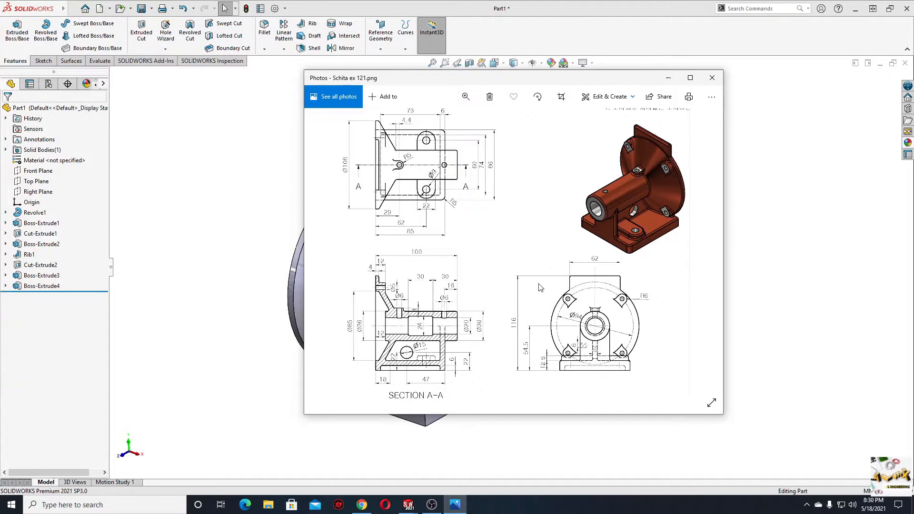
{"action": "left_click", "coordinate": [691, 79]}
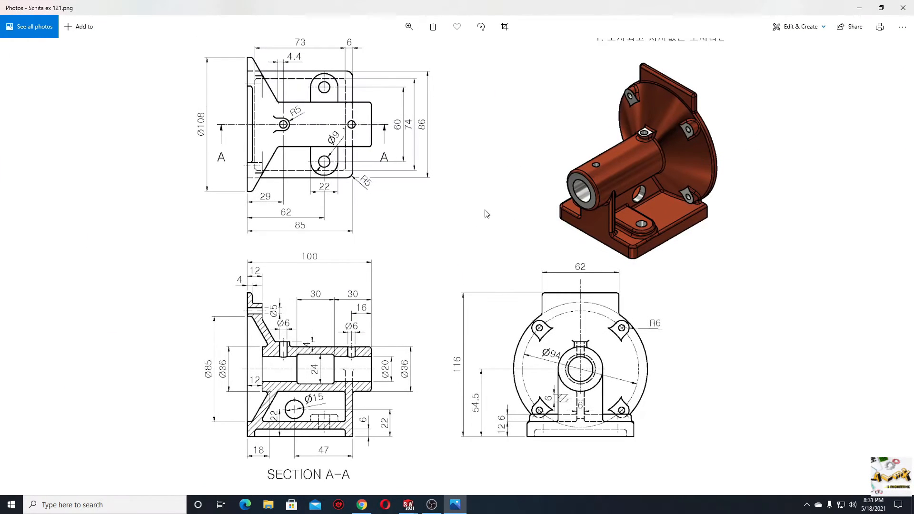
{"action": "scroll", "coordinate": [640, 211], "scroll_direction": "up", "scroll_amount": 5}
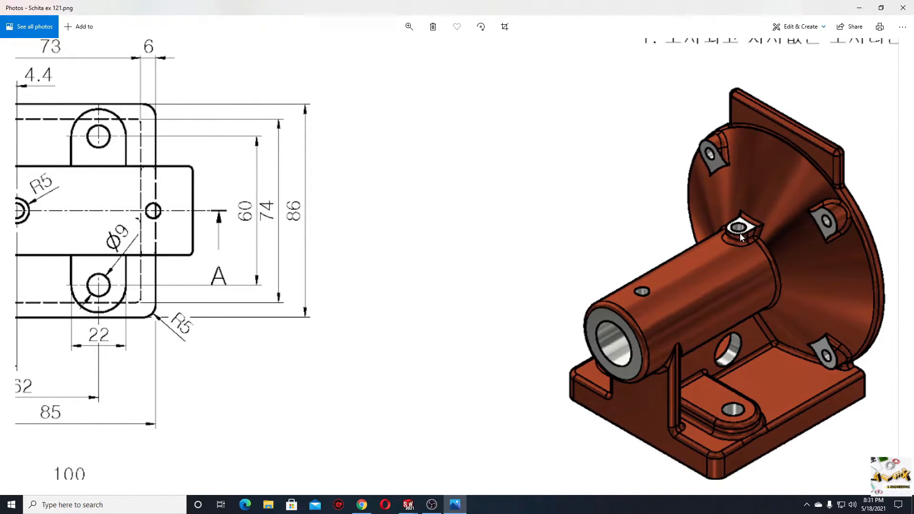
{"action": "mouse_move", "coordinate": [376, 294]}
{"action": "left_mouse_down"}
{"action": "mouse_move", "coordinate": [418, 277]}
{"action": "mouse_move", "coordinate": [550, 274]}
{"action": "left_mouse_up"}
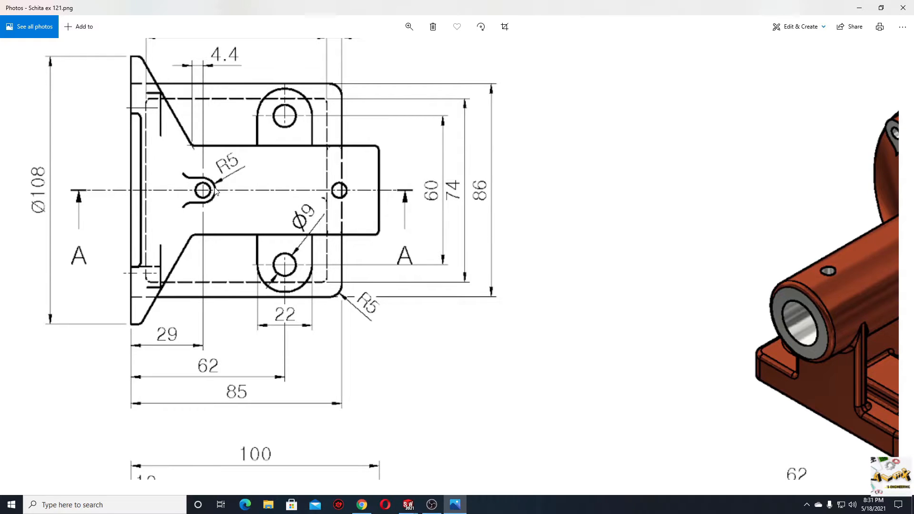
{"action": "scroll", "coordinate": [363, 334], "scroll_direction": "down", "scroll_amount": 5}
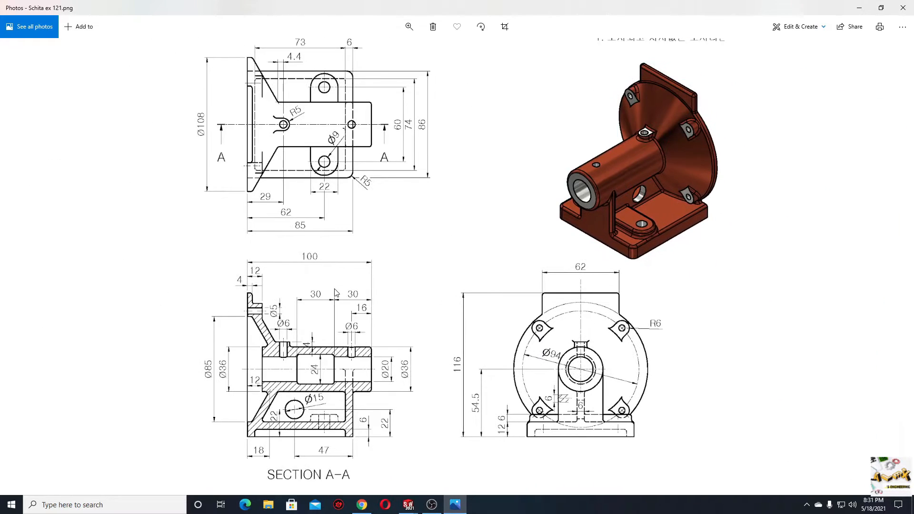
{"action": "scroll", "coordinate": [355, 339], "scroll_direction": "up", "scroll_amount": 5}
{"action": "scroll", "coordinate": [353, 338], "scroll_direction": "up", "scroll_amount": 2}
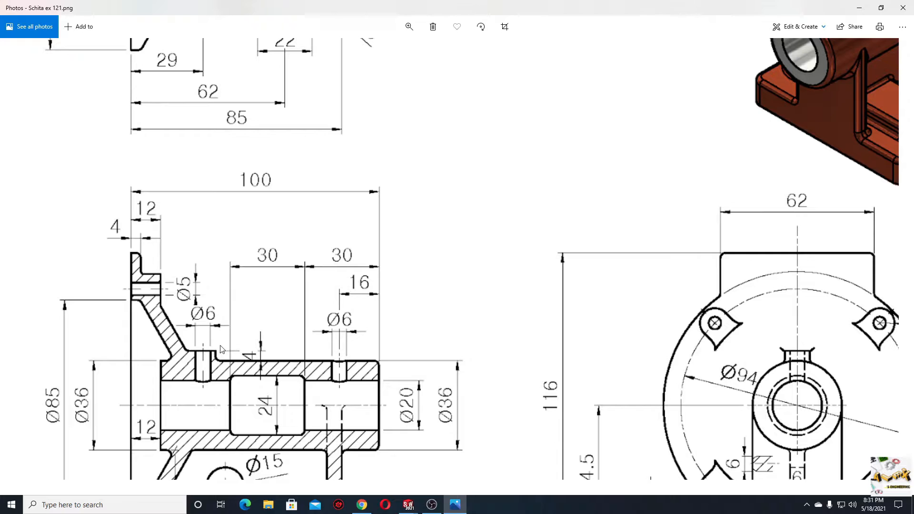
{"action": "mouse_move", "coordinate": [280, 355]}
{"action": "left_mouse_down"}
{"action": "mouse_move", "coordinate": [264, 285]}
{"action": "mouse_move", "coordinate": [283, 312]}
{"action": "mouse_move", "coordinate": [274, 386]}
{"action": "left_mouse_up"}
{"action": "scroll", "coordinate": [222, 226], "scroll_direction": "up", "scroll_amount": 6}
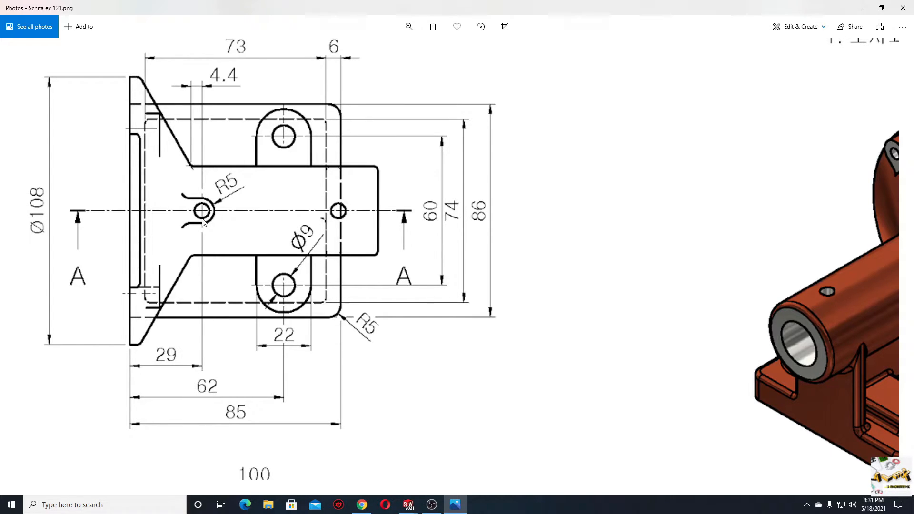
{"action": "scroll", "coordinate": [238, 227], "scroll_direction": "down", "scroll_amount": 3}
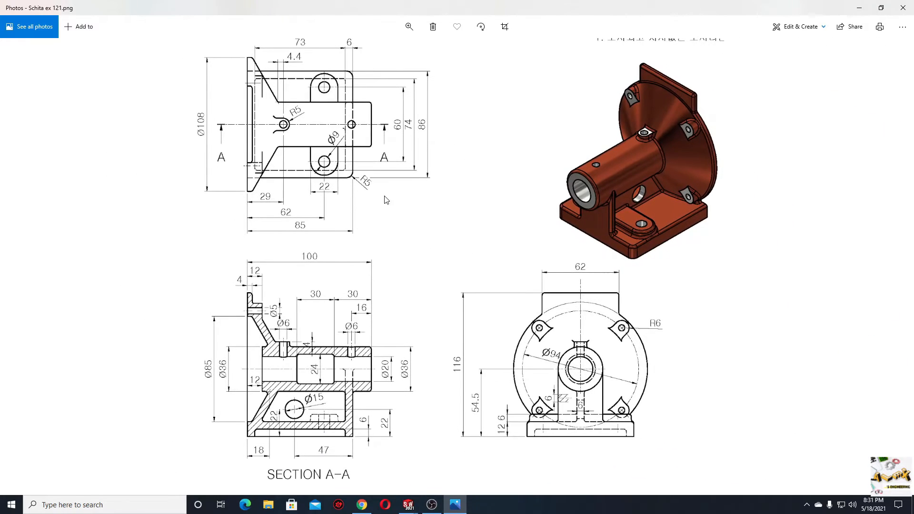
{"action": "left_click", "coordinate": [881, 7]}
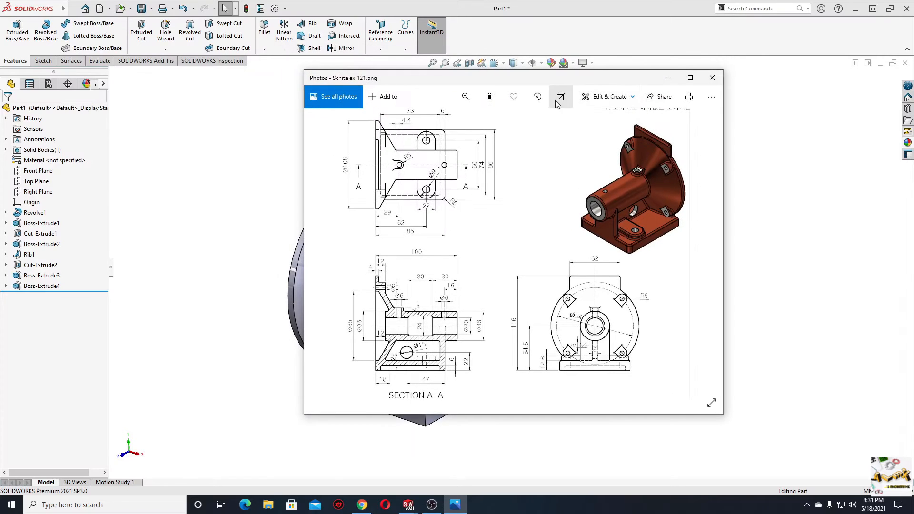
{"action": "left_click_drag", "start_coordinate": [546, 80], "coordinate": [913, 95]}
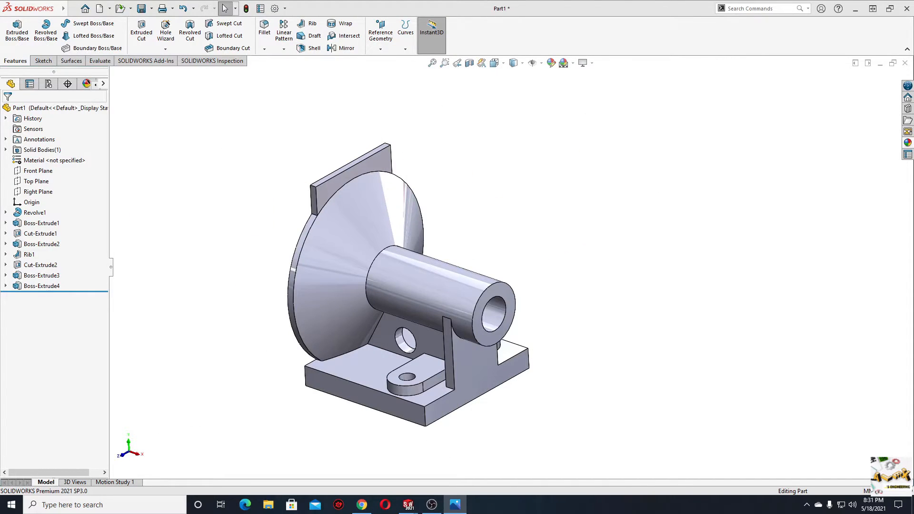
- Return to SOLIDWORKS and start a new sketch on the Top Plane, viewed around the cylinder and cone junction
{"action": "left_click", "coordinate": [267, 194]}
{"action": "middle_click_drag", "start_coordinate": [311, 217], "coordinate": [260, 199], "text": "ctrl"}
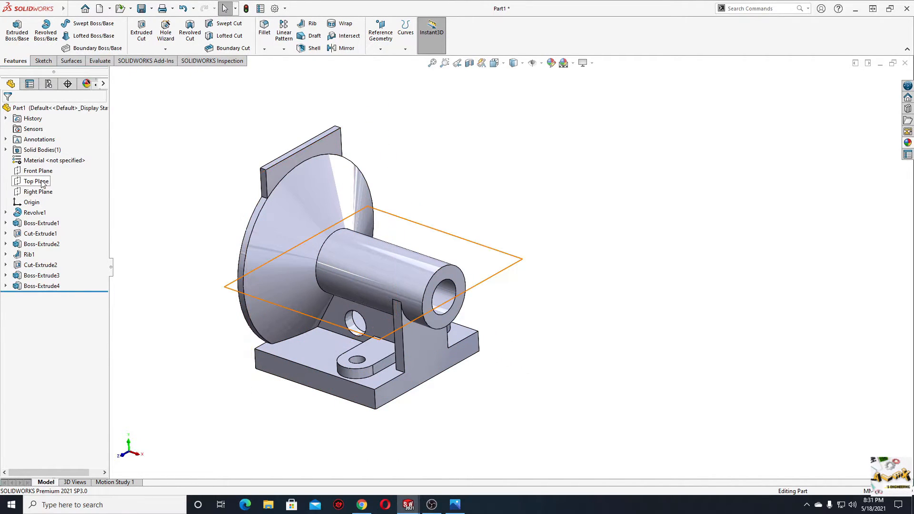
{"action": "left_click", "coordinate": [42, 184]}
{"action": "left_click", "coordinate": [49, 167]}
{"action": "left_click", "coordinate": [238, 196]}
{"action": "middle_click_drag", "start_coordinate": [401, 228], "coordinate": [298, 202], "text": "ctrl"}
{"action": "scroll", "coordinate": [358, 213], "scroll_direction": "down", "scroll_amount": 1}
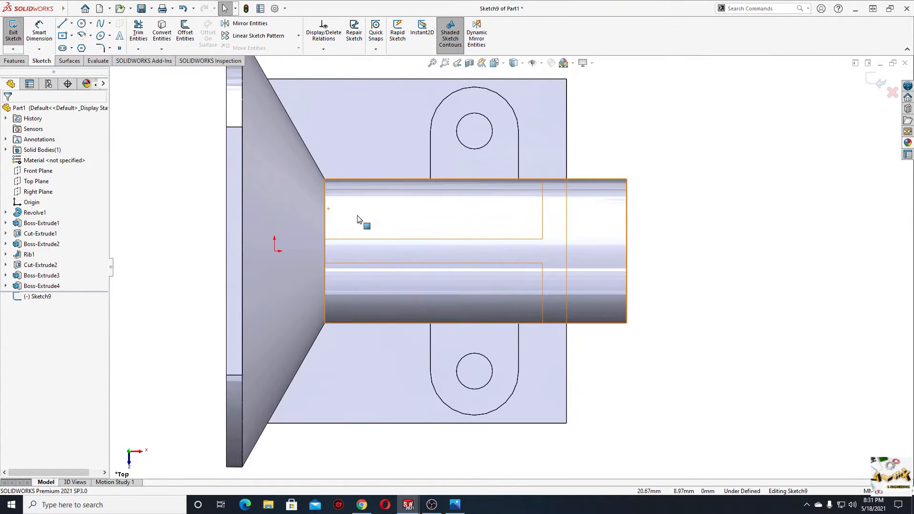
- Sketch a half-circle arc of about 6 mm radius on the cylinder near the cone junction, bulging toward the cylinder's free end
{"action": "middle_click_drag", "start_coordinate": [358, 215], "coordinate": [358, 209], "text": "ctrl"}
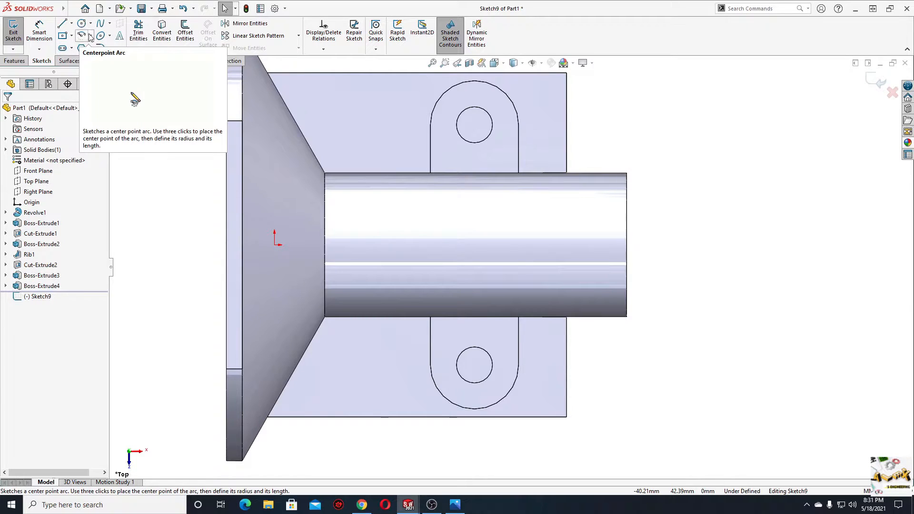
{"action": "left_click", "coordinate": [82, 36]}
{"action": "left_click", "coordinate": [348, 245]}
{"action": "left_click", "coordinate": [348, 221]}
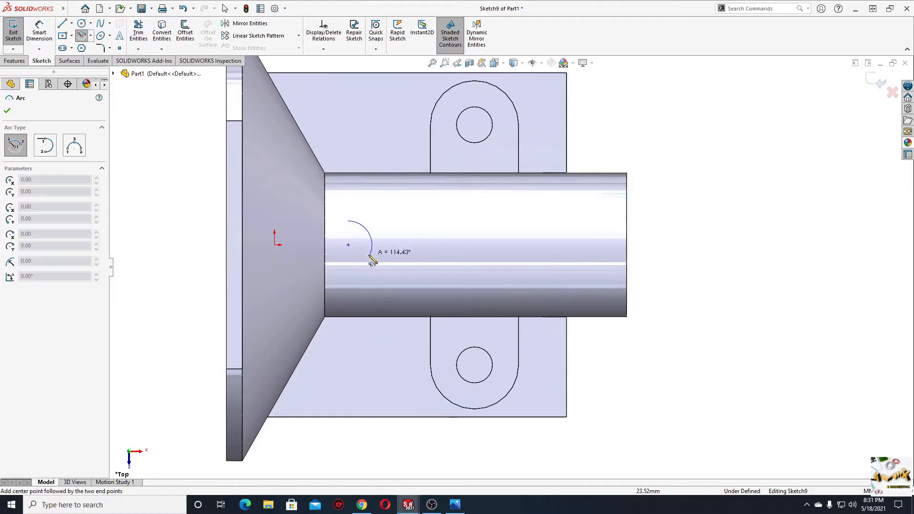
{"action": "left_click", "coordinate": [348, 268]}
{"action": "right_click", "coordinate": [372, 214]}
{"action": "left_click", "coordinate": [389, 223]}
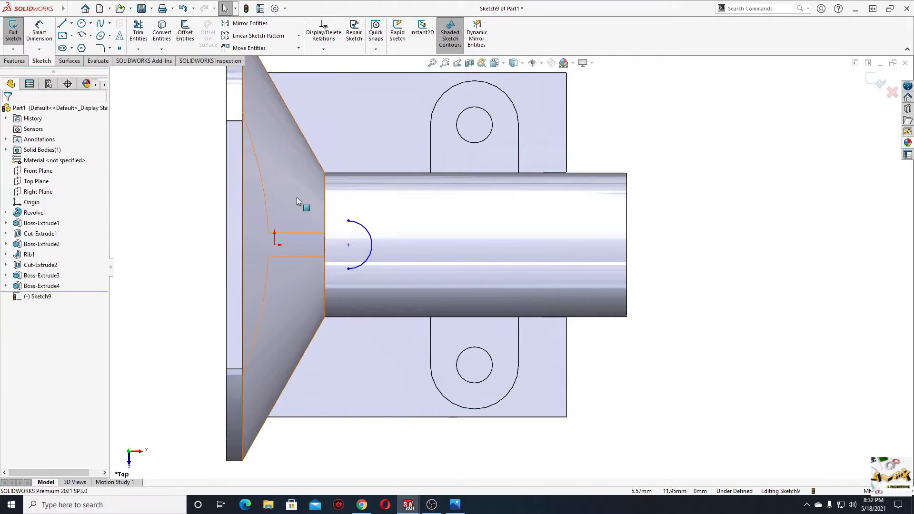
- Close the arc into a U-shaped profile with two horizontal lines about 10 mm long and a vertical line over the cone
{"action": "left_click", "coordinate": [63, 23]}
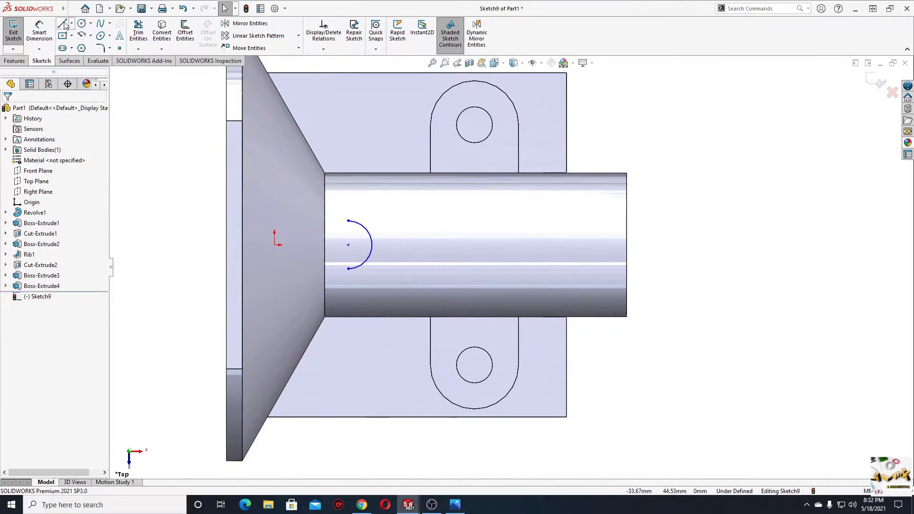
{"action": "left_click", "coordinate": [310, 222]}
{"action": "left_click", "coordinate": [348, 221]}
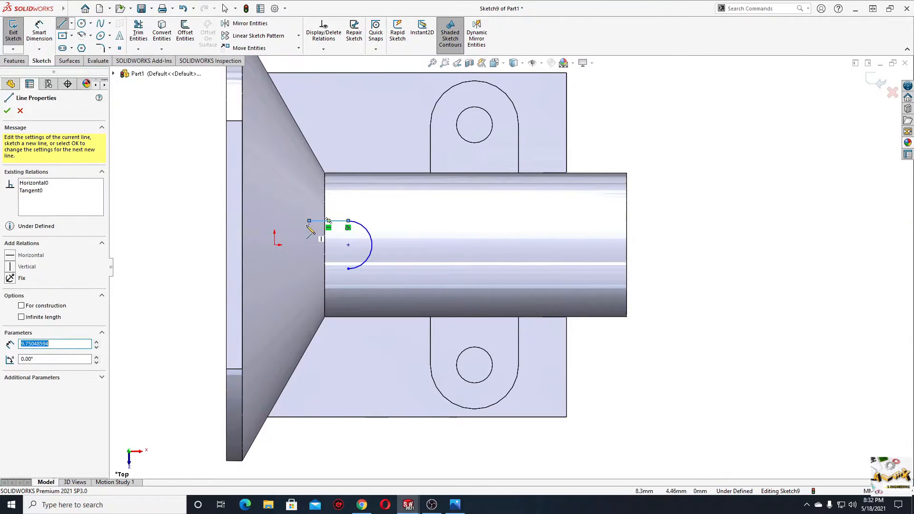
{"action": "left_click", "coordinate": [309, 221]}
{"action": "left_click", "coordinate": [309, 269]}
{"action": "left_click", "coordinate": [349, 268]}
{"action": "right_click", "coordinate": [427, 207]}
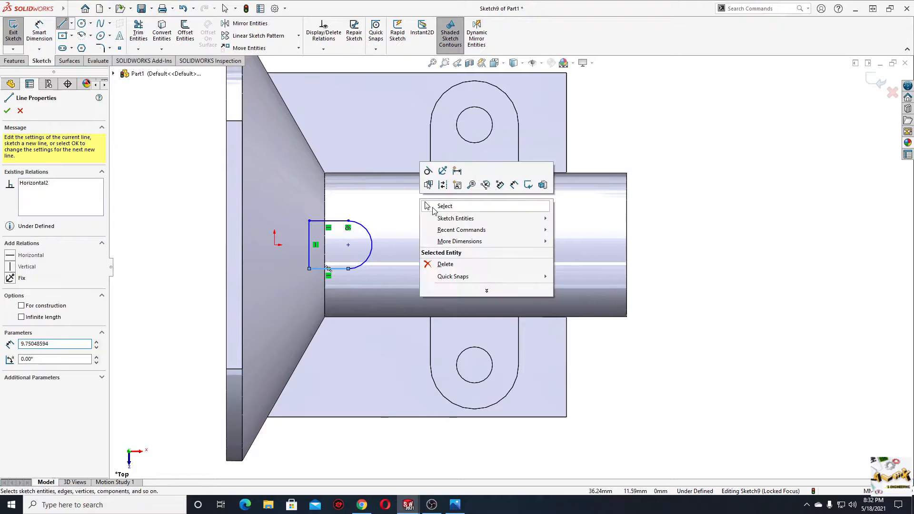
{"action": "left_click", "coordinate": [445, 207]}
- Align the arc's centre horizontally with the origin
{"action": "left_click", "coordinate": [348, 245]}
{"action": "left_click", "coordinate": [275, 245], "text": "ctrl"}
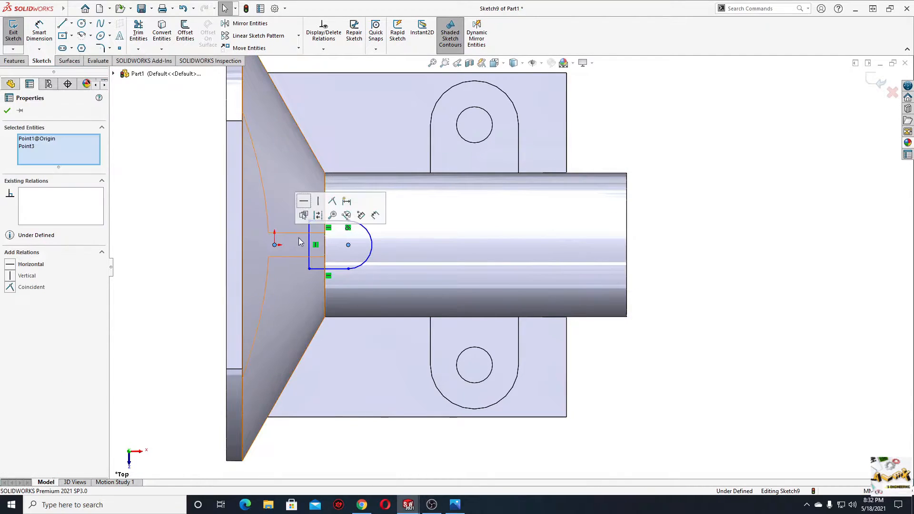
{"action": "left_click", "coordinate": [306, 211]}
{"action": "left_click", "coordinate": [160, 206]}
- Dimension the arc's radius as 5 mm
{"action": "left_click", "coordinate": [39, 31]}
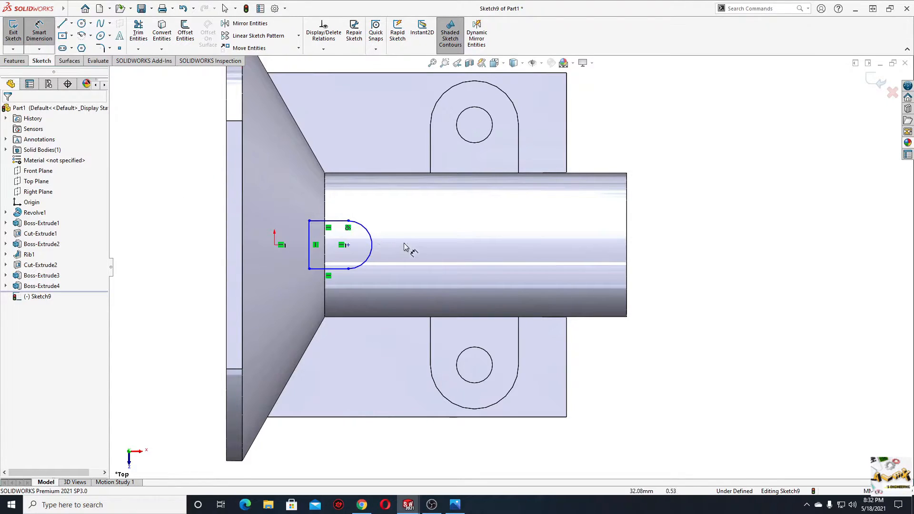
{"action": "left_click", "coordinate": [371, 240]}
{"action": "left_click", "coordinate": [424, 212]}
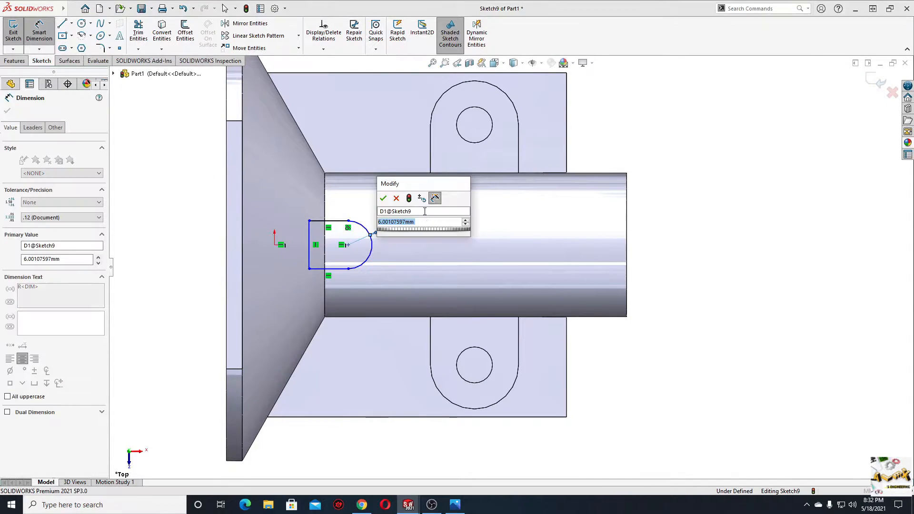
{"action": "type", "text": "5"}
{"action": "key", "text": "Return"}
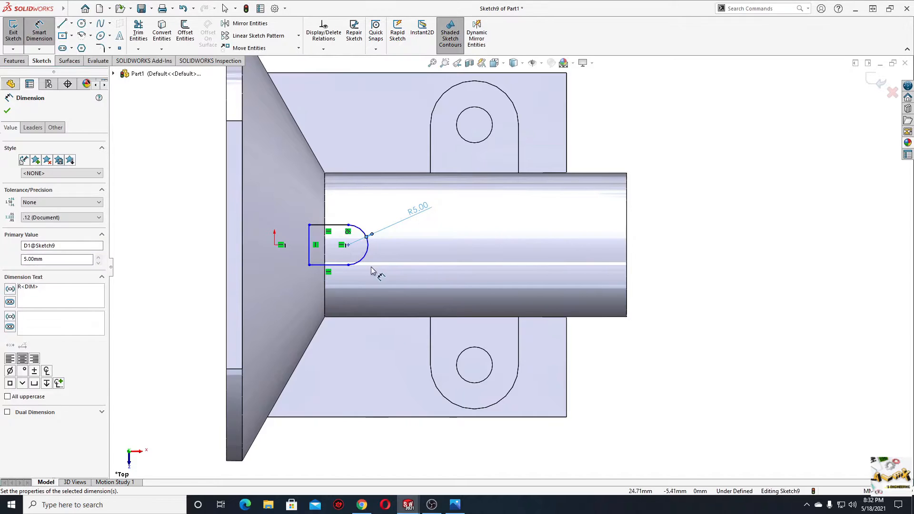
{"action": "right_click", "coordinate": [173, 217]}
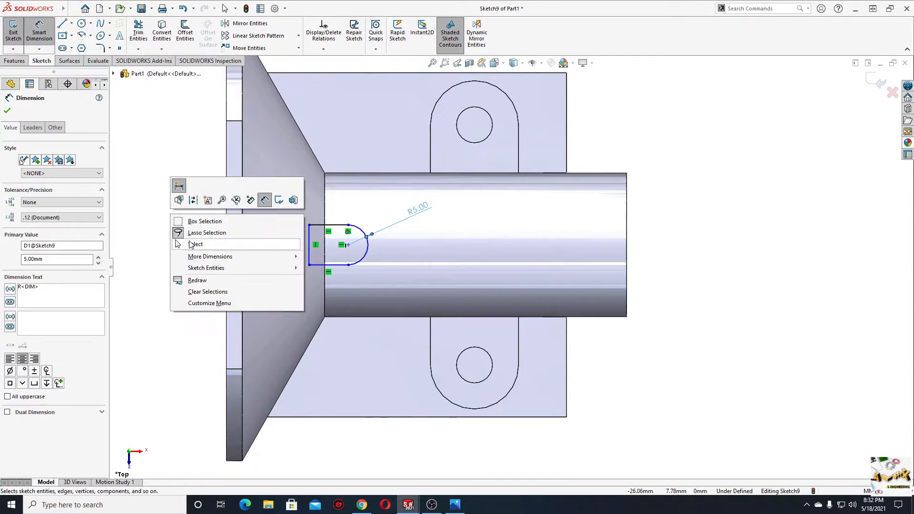
{"action": "left_click", "coordinate": [189, 241]}
- Make the arc tangent to the profile's lower horizontal line at their shared endpoint
{"action": "mouse_move", "coordinate": [309, 265]}
{"action": "left_mouse_down"}
{"action": "mouse_move", "coordinate": [310, 278]}
{"action": "mouse_move", "coordinate": [284, 272]}
{"action": "mouse_move", "coordinate": [344, 266]}
{"action": "left_mouse_up"}
{"action": "left_click", "coordinate": [150, 239]}
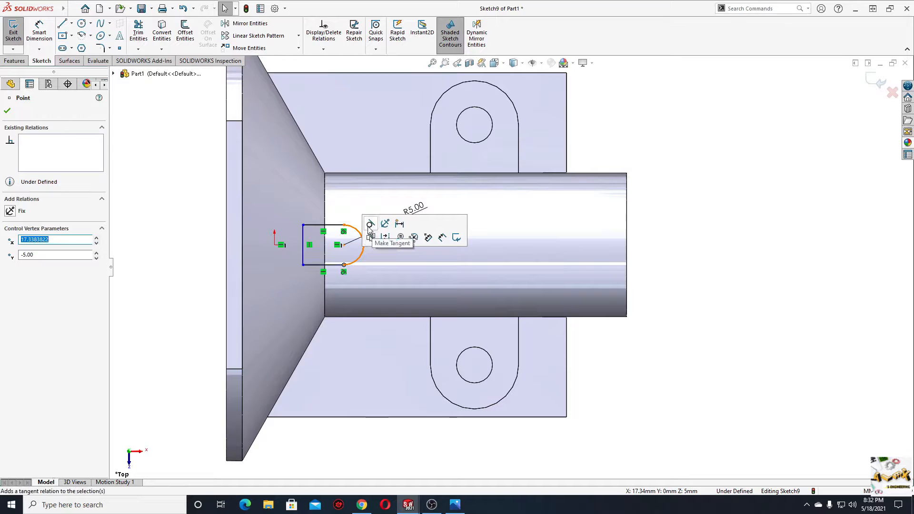
{"action": "left_click", "coordinate": [164, 221]}
- Dimension the horizontal distance from the flange's outer face to the arc's centre as 29 mm
{"action": "left_click", "coordinate": [39, 31]}
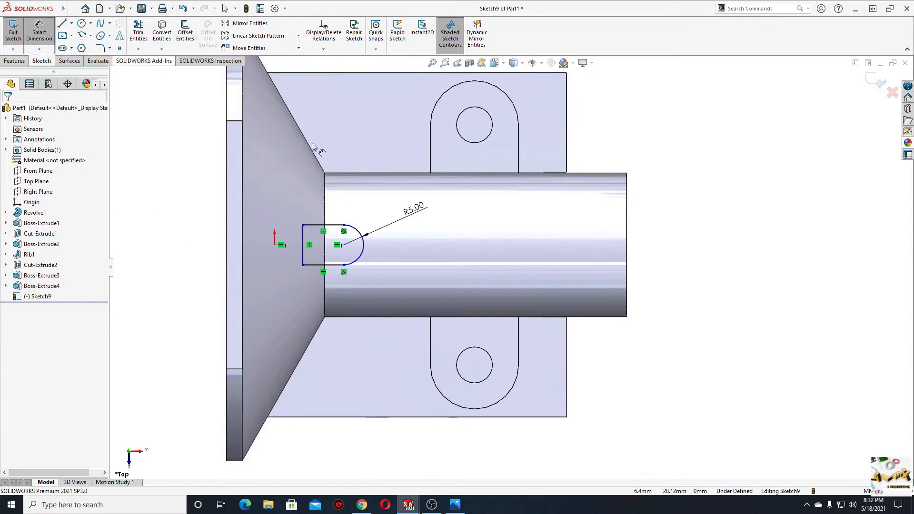
{"action": "left_click", "coordinate": [324, 173]}
{"action": "middle_click_drag", "start_coordinate": [332, 298], "coordinate": [335, 262], "text": "ctrl"}
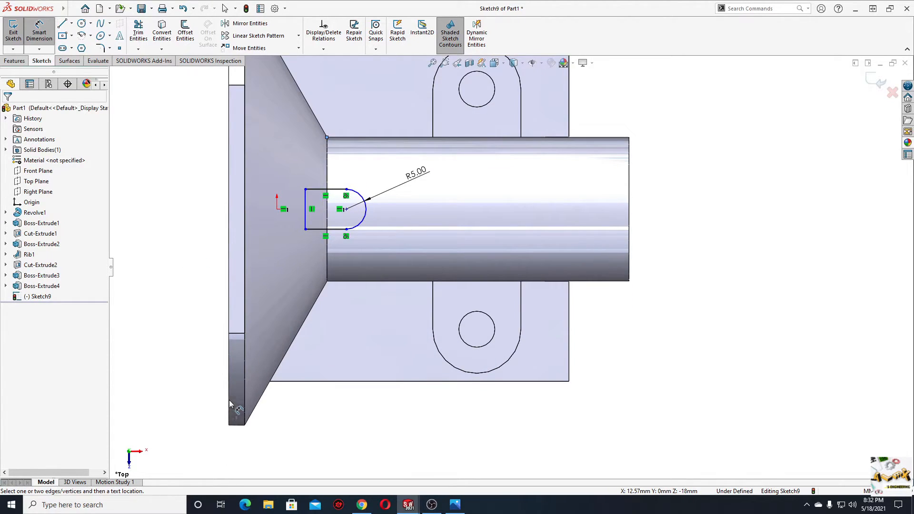
{"action": "left_click", "coordinate": [229, 373]}
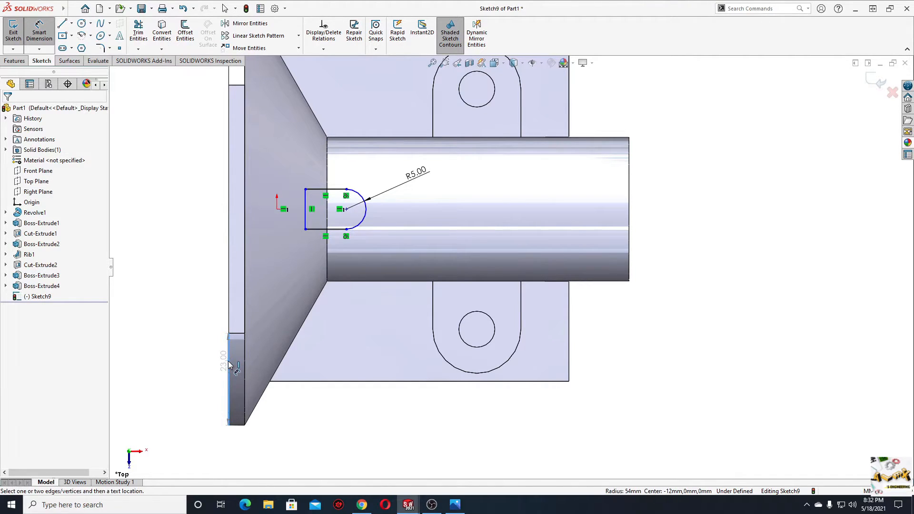
{"action": "left_click", "coordinate": [346, 210]}
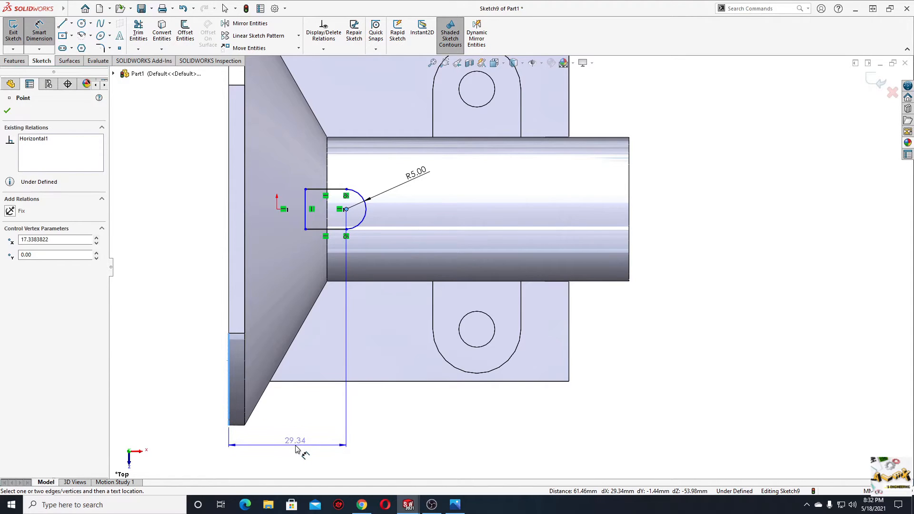
{"action": "left_click", "coordinate": [295, 450]}
{"action": "type", "text": "29"}
{"action": "key", "text": "Return"}
{"action": "right_click", "coordinate": [151, 189]}
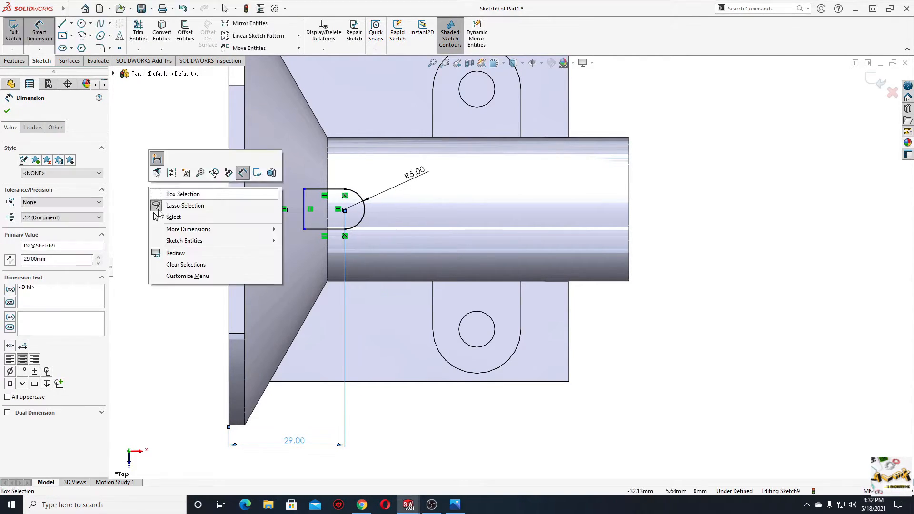
{"action": "left_click", "coordinate": [173, 218]}
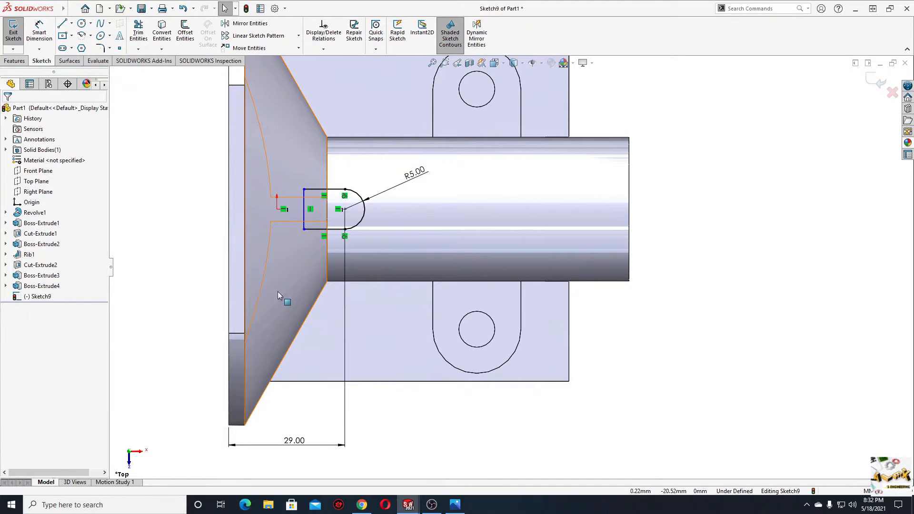
{"action": "mouse_move", "coordinate": [261, 306]}
{"action": "middle_mouse_down"}
{"action": "mouse_move", "coordinate": [363, 255]}
{"action": "mouse_move", "coordinate": [363, 266]}
{"action": "mouse_move", "coordinate": [298, 290]}
{"action": "mouse_move", "coordinate": [359, 266]}
{"action": "middle_mouse_up"}
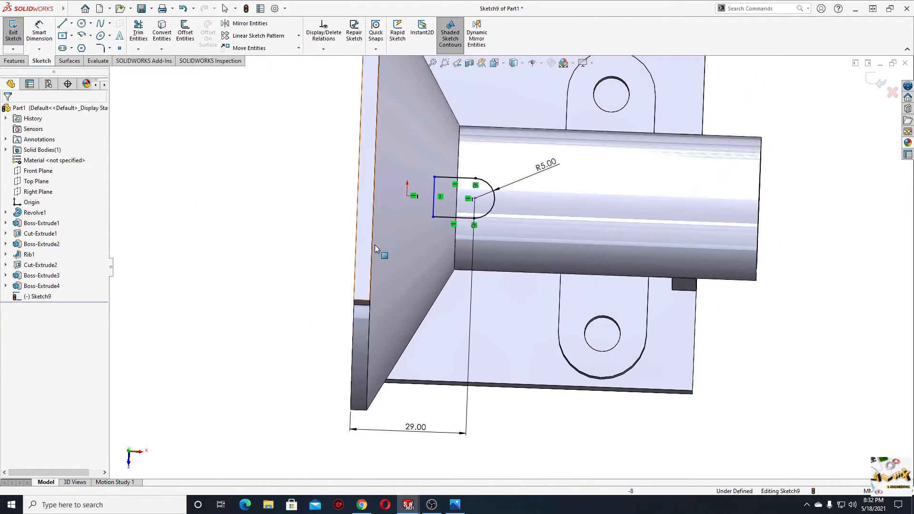
{"action": "middle_click_drag", "start_coordinate": [405, 231], "coordinate": [346, 273], "text": "ctrl"}
{"action": "left_click_drag", "start_coordinate": [375, 239], "coordinate": [386, 240]}
{"action": "left_click", "coordinate": [233, 244]}
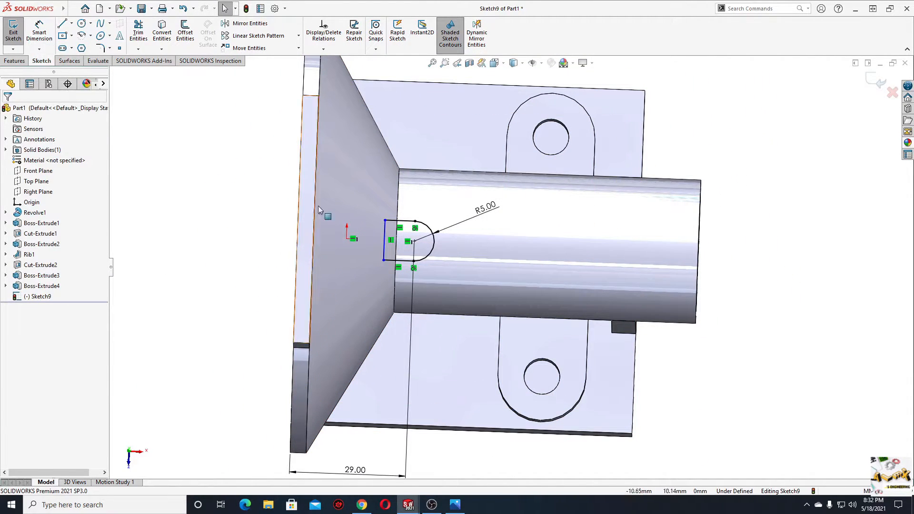
{"action": "left_click", "coordinate": [69, 298]}
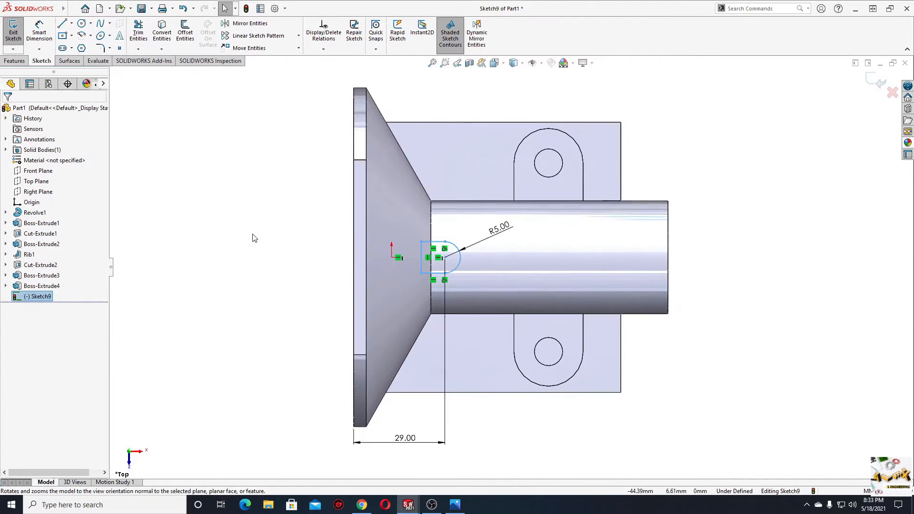
{"action": "left_click", "coordinate": [252, 238]}
- Dimension the distance from the profile's vertical line to the cone-cylinder junction edge as 4 mm
{"action": "scroll", "coordinate": [474, 237], "scroll_direction": "down", "scroll_amount": 3}
{"action": "middle_click_drag", "start_coordinate": [412, 257], "coordinate": [355, 283], "text": "ctrl"}
{"action": "left_click", "coordinate": [39, 34]}
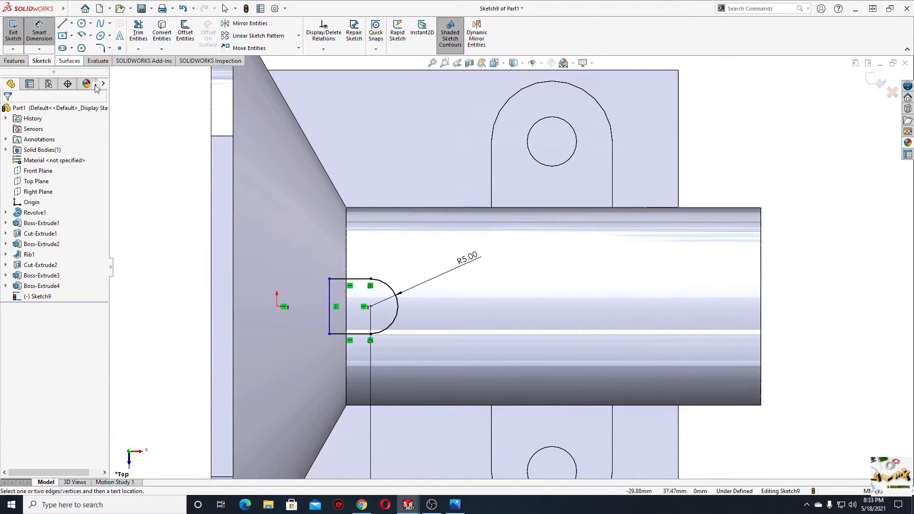
{"action": "left_click", "coordinate": [330, 295]}
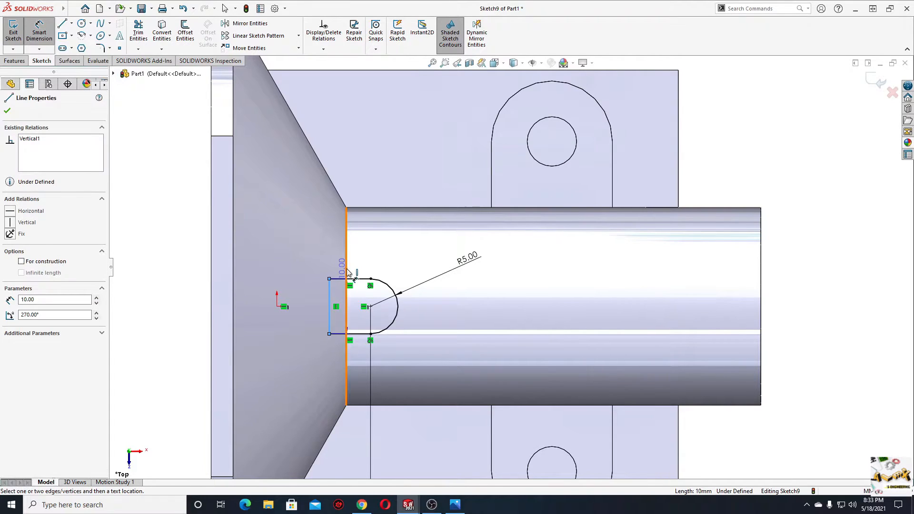
{"action": "left_click", "coordinate": [347, 269]}
{"action": "left_click", "coordinate": [314, 243]}
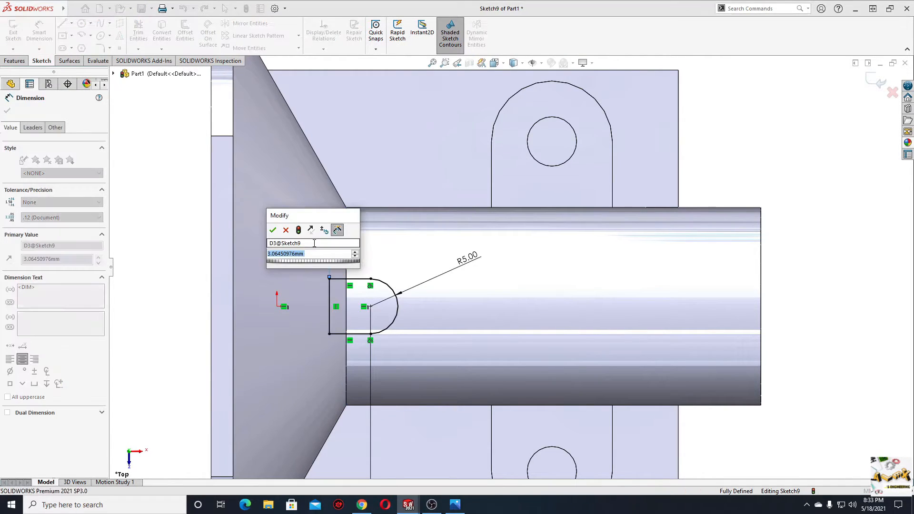
{"action": "type", "text": "4"}
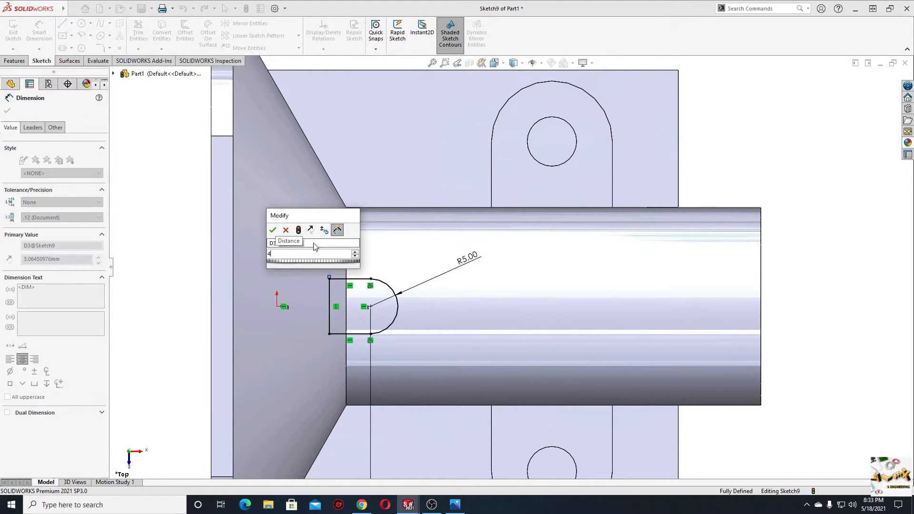
{"action": "key", "text": "Return"}
{"action": "right_click", "coordinate": [140, 231]}
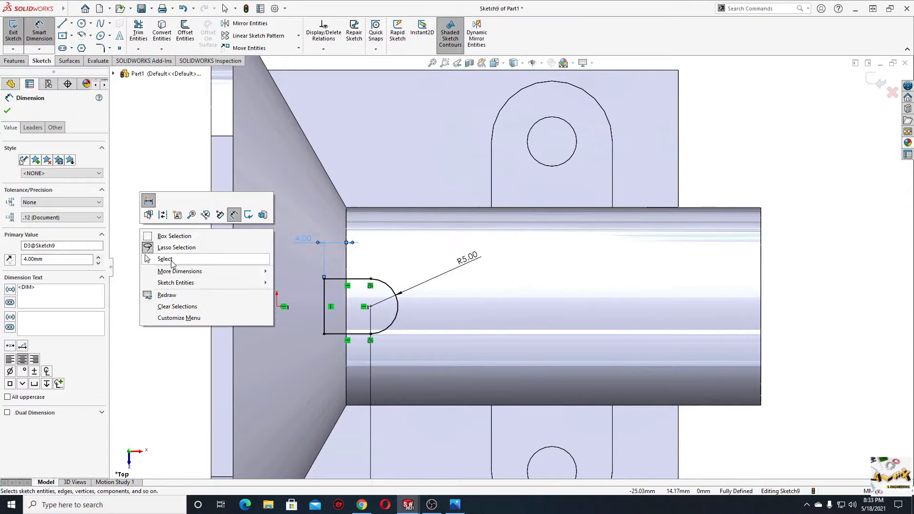
{"action": "left_click", "coordinate": [171, 261]}
- Set up a blind Boss-Extrude of the U-shaped profile with a 22 mm upward depth and Merge result on
{"action": "key", "text": "f"}
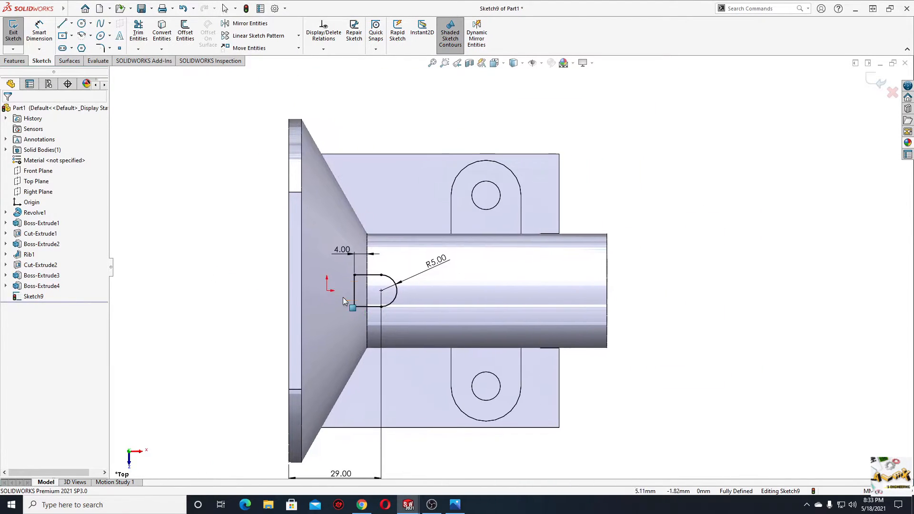
{"action": "left_click", "coordinate": [14, 61]}
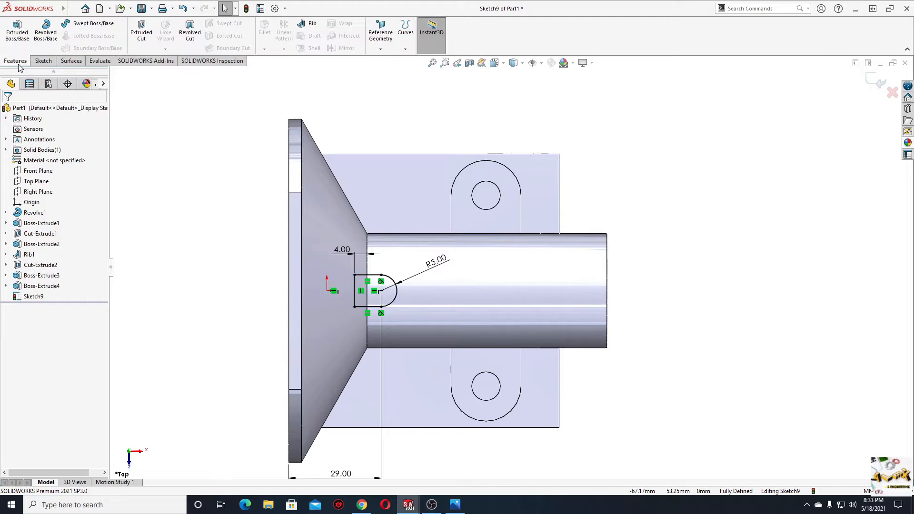
{"action": "left_click", "coordinate": [17, 32]}
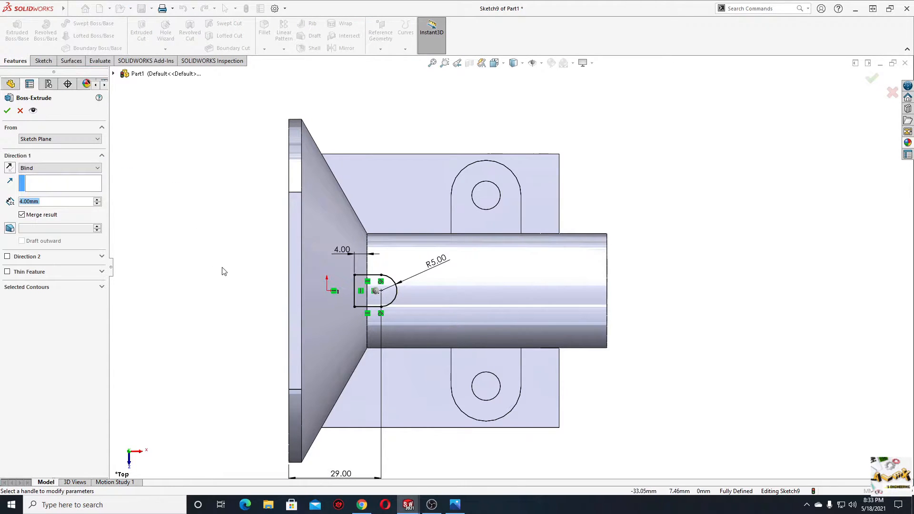
{"action": "mouse_move", "coordinate": [225, 210]}
{"action": "middle_mouse_down"}
{"action": "mouse_move", "coordinate": [212, 187]}
{"action": "mouse_move", "coordinate": [163, 196]}
{"action": "mouse_move", "coordinate": [153, 150]}
{"action": "mouse_move", "coordinate": [136, 198]}
{"action": "mouse_move", "coordinate": [270, 180]}
{"action": "middle_mouse_up"}
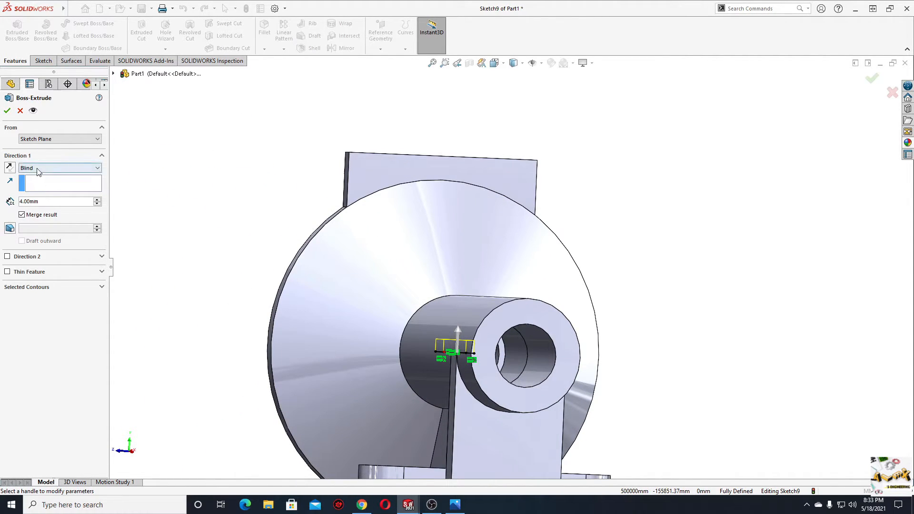
{"action": "left_click", "coordinate": [46, 202]}
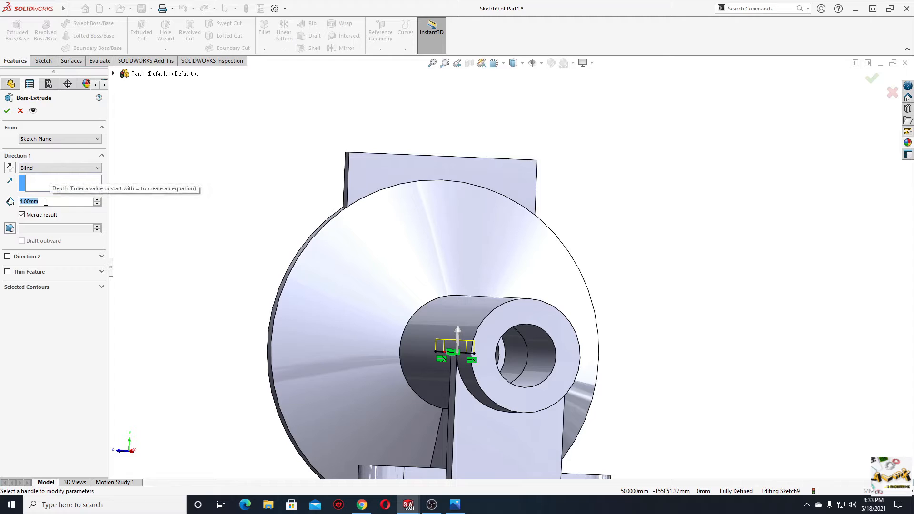
{"action": "type", "text": "22"}
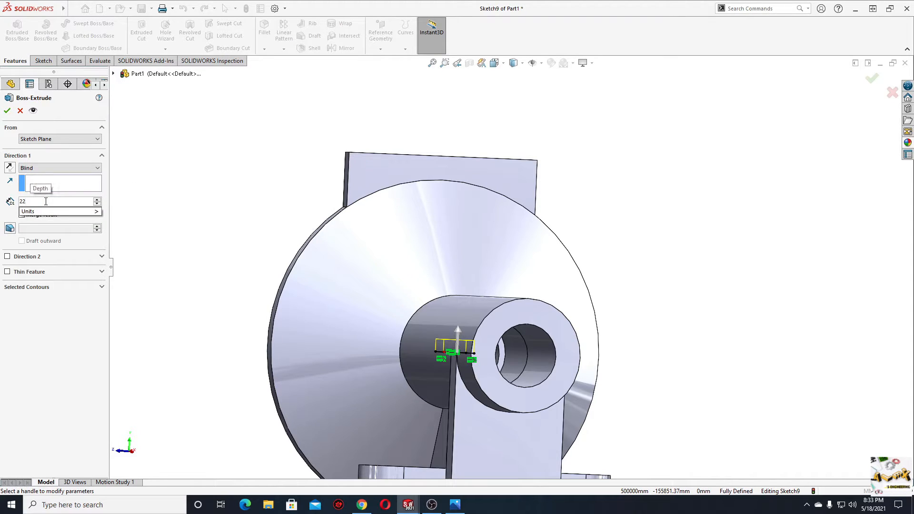
{"action": "key", "text": "Return"}
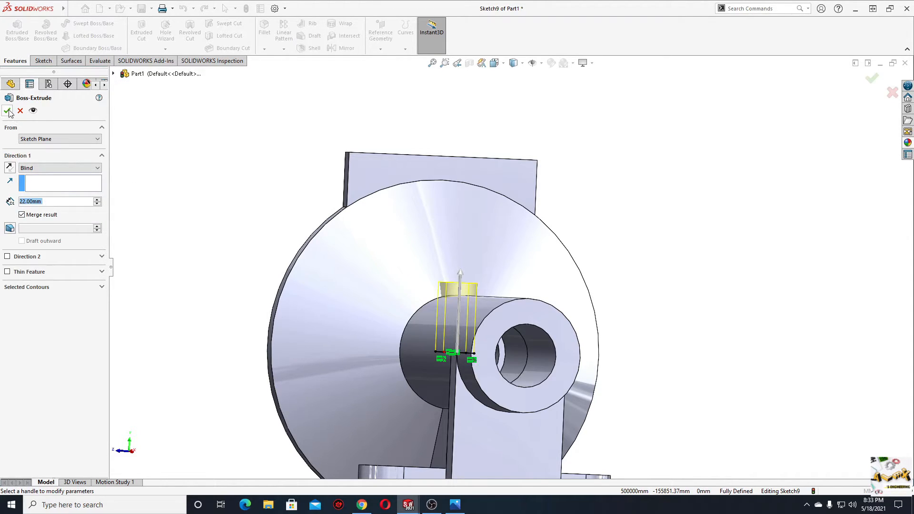
- Check the boss in section A-A of Schita ex 121.png and complete the U-shaped profile's 22 mm Boss-Extrude
{"action": "left_click_drag", "start_coordinate": [0, 42], "coordinate": [421, 56]}
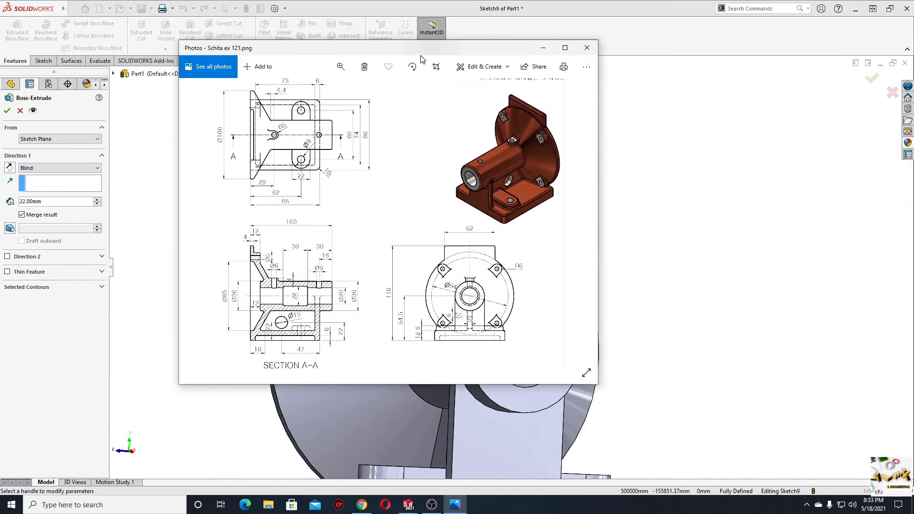
{"action": "scroll", "coordinate": [361, 305], "scroll_direction": "up", "scroll_amount": 5}
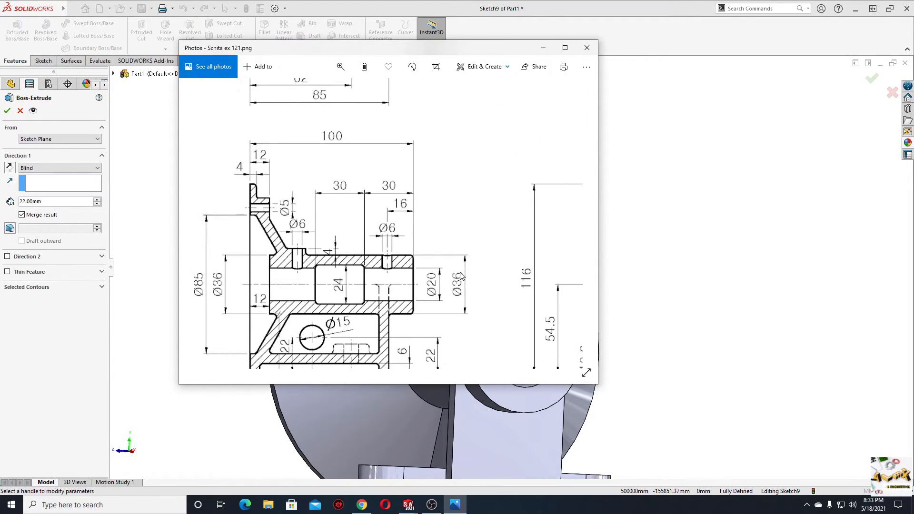
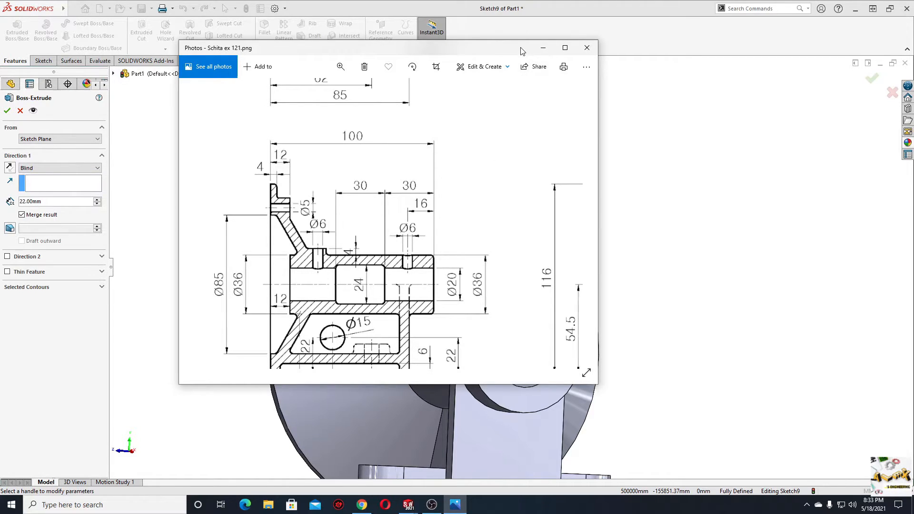
{"action": "left_click", "coordinate": [544, 47]}
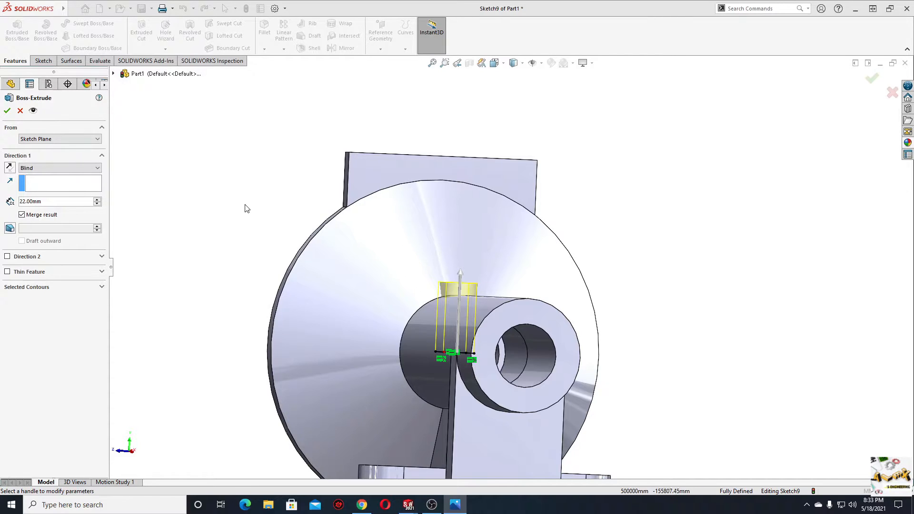
{"action": "left_click", "coordinate": [7, 111]}
- Start a sketch on the cylinder's outer end face and convert the bore's circular edge into it
{"action": "middle_click_drag", "start_coordinate": [205, 171], "coordinate": [295, 274]}
{"action": "mouse_move", "coordinate": [435, 338]}
{"action": "middle_mouse_down"}
{"action": "mouse_move", "coordinate": [448, 338]}
{"action": "mouse_move", "coordinate": [429, 329]}
{"action": "mouse_move", "coordinate": [452, 353]}
{"action": "mouse_move", "coordinate": [419, 344]}
{"action": "mouse_move", "coordinate": [496, 266]}
{"action": "middle_mouse_up"}
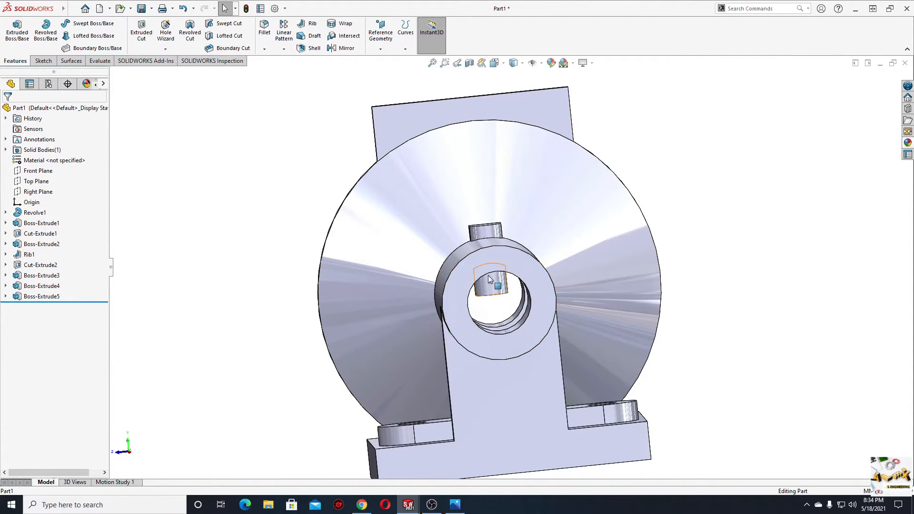
{"action": "left_click", "coordinate": [505, 259]}
{"action": "left_click", "coordinate": [532, 233]}
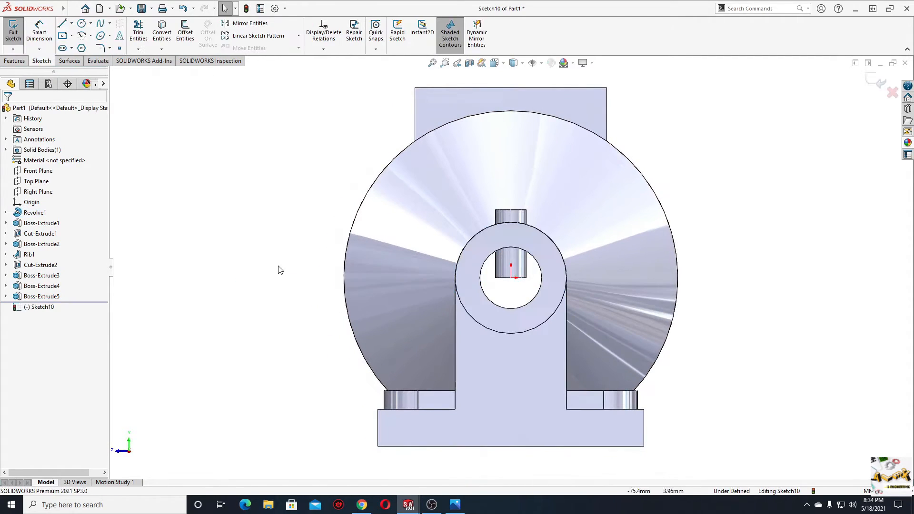
{"action": "left_click", "coordinate": [161, 34]}
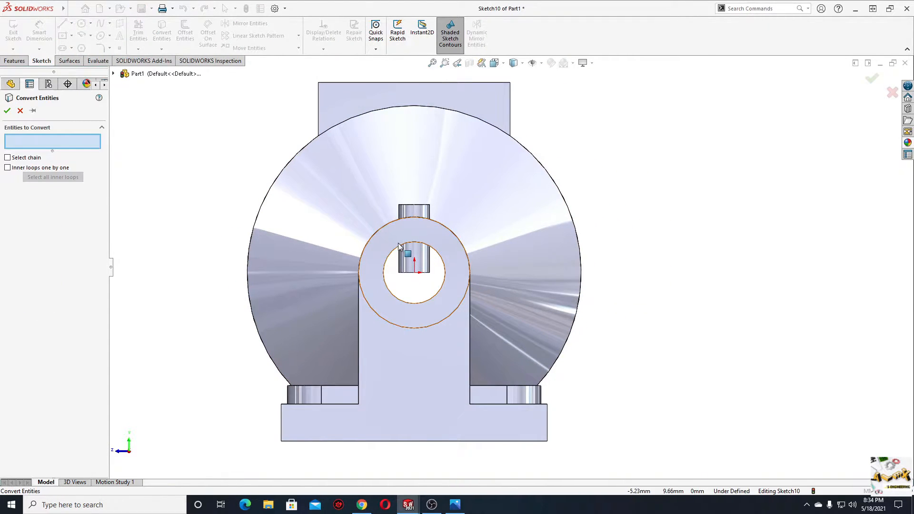
{"action": "left_click", "coordinate": [388, 257]}
{"action": "left_click", "coordinate": [7, 111]}
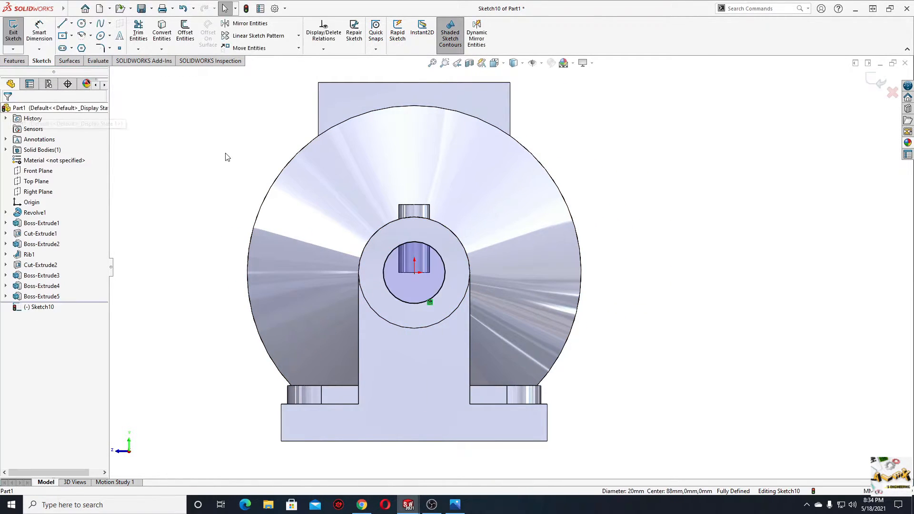
- Cut-Extrude the converted bore circle Through All to remove the boss material inside the bore
{"action": "left_click", "coordinate": [15, 61]}
{"action": "left_click", "coordinate": [142, 31]}
{"action": "left_click", "coordinate": [45, 169]}
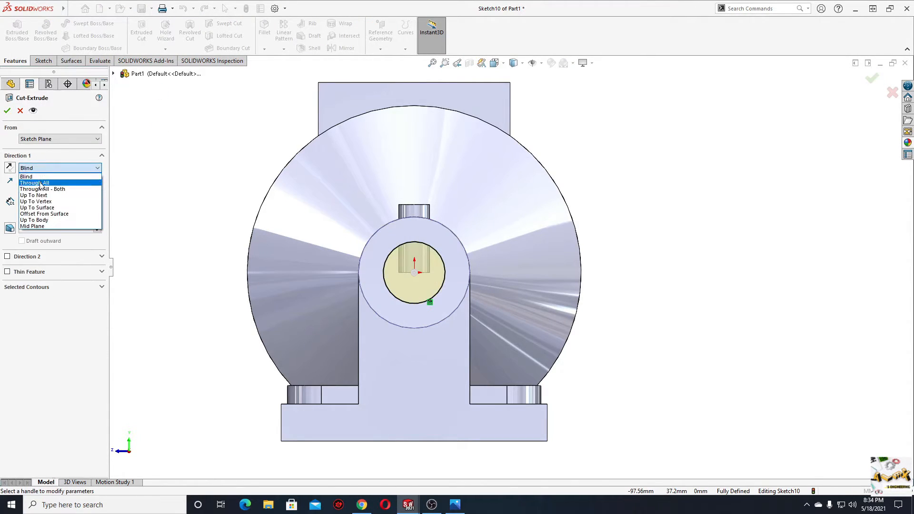
{"action": "left_click", "coordinate": [41, 184]}
{"action": "left_click", "coordinate": [7, 111]}
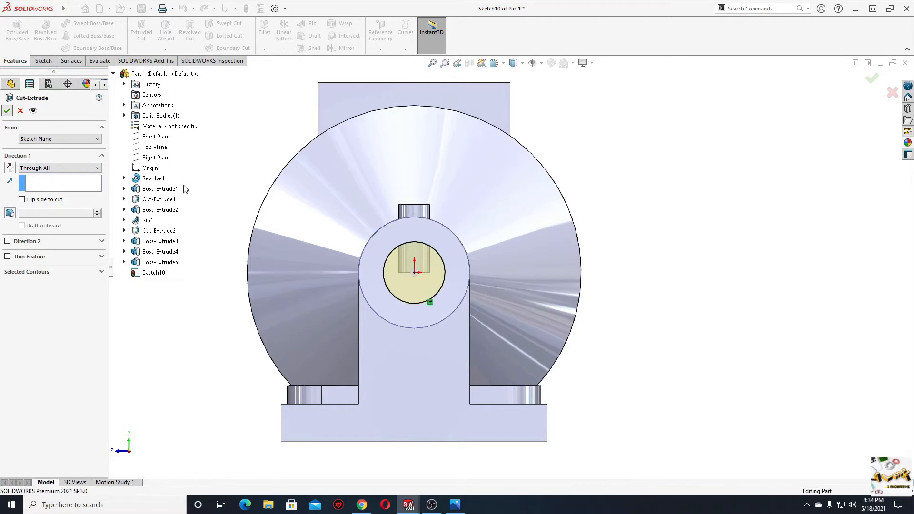
{"action": "middle_click_drag", "start_coordinate": [326, 251], "coordinate": [327, 209]}
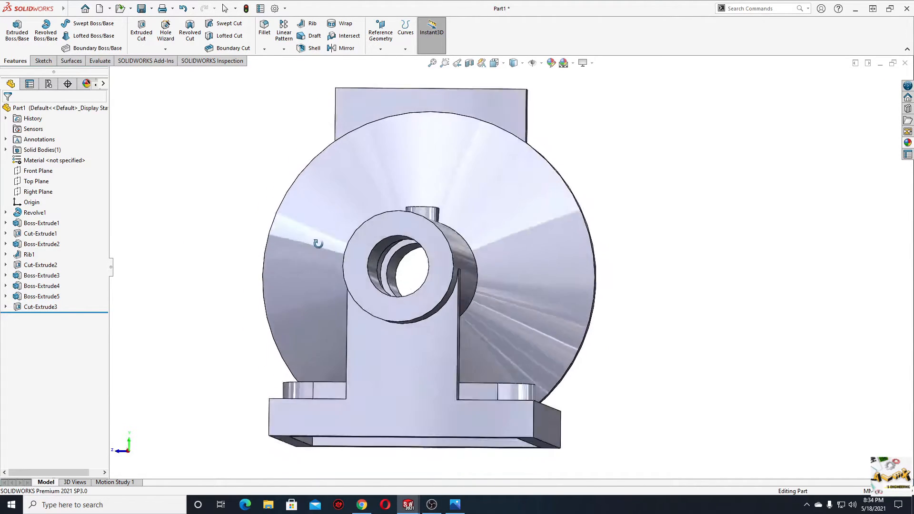
{"action": "key", "text": "ctrl+7"}
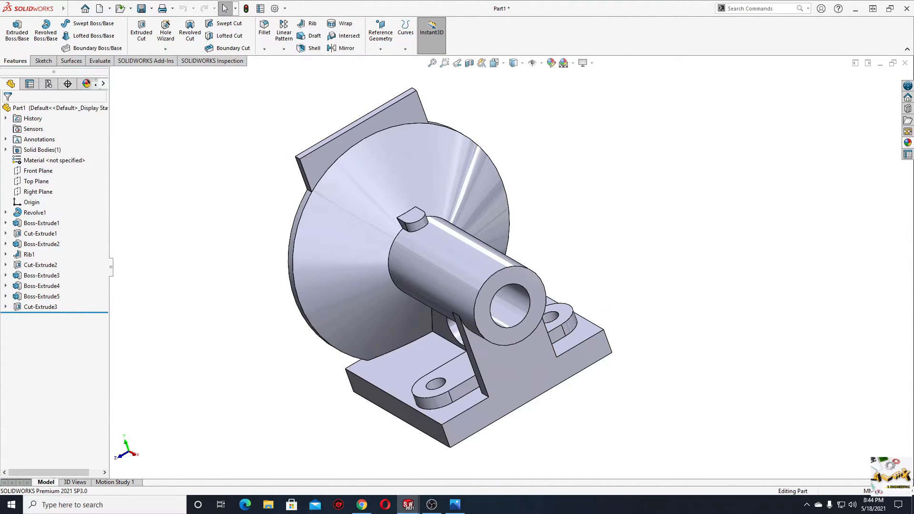
- Examine the flange's four screw lugs in the Photos drawing, including their hole size, pitch circle, radius and depth in the section and front views
{"action": "mouse_move", "coordinate": [0, 158]}
{"action": "left_mouse_down"}
{"action": "mouse_move", "coordinate": [279, 137]}
{"action": "mouse_move", "coordinate": [380, 110]}
{"action": "left_mouse_up"}
{"action": "left_click", "coordinate": [519, 108]}
{"action": "scroll", "coordinate": [690, 154], "scroll_direction": "up", "scroll_amount": 5}
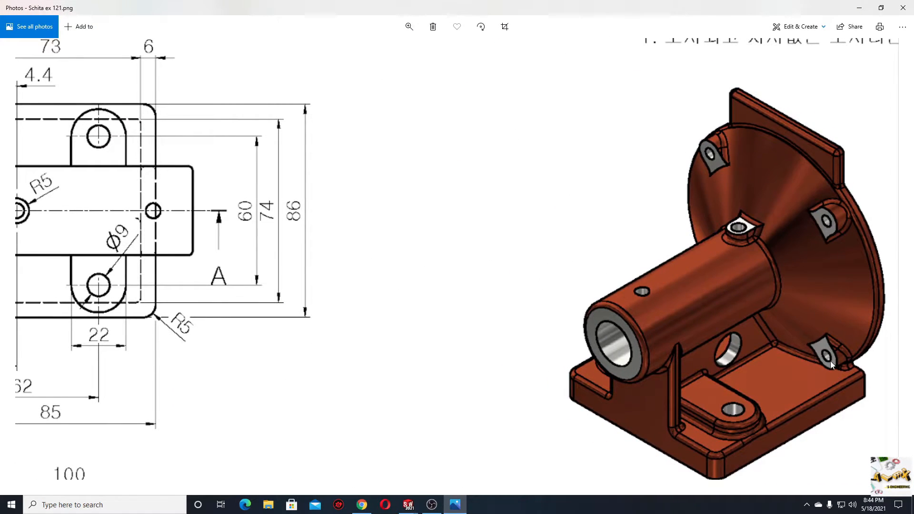
{"action": "left_click_drag", "start_coordinate": [402, 244], "coordinate": [584, 84]}
{"action": "left_click_drag", "start_coordinate": [582, 364], "coordinate": [433, 84]}
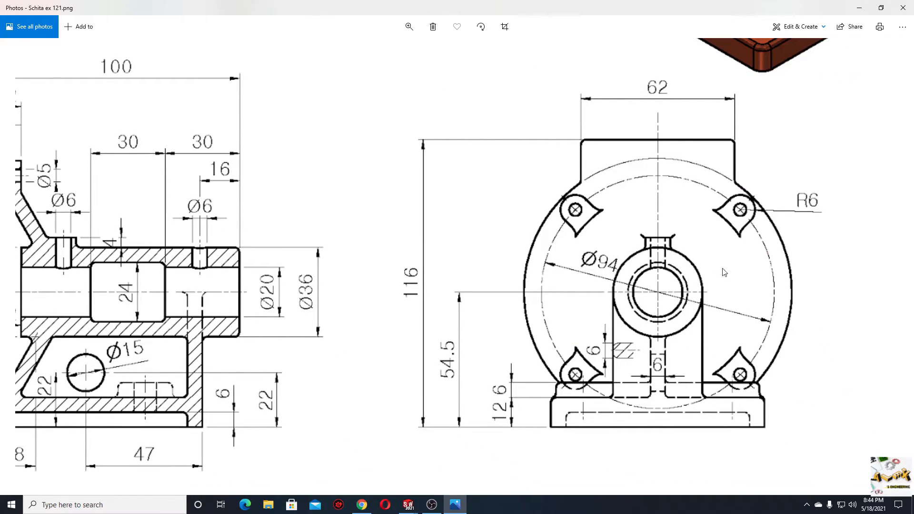
{"action": "scroll", "coordinate": [713, 371], "scroll_direction": "down", "scroll_amount": 5}
{"action": "scroll", "coordinate": [697, 423], "scroll_direction": "up", "scroll_amount": 5}
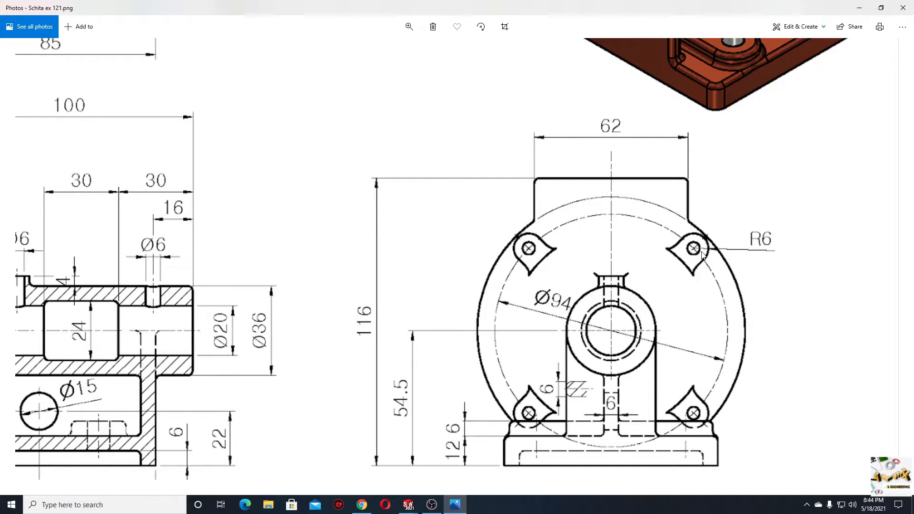
{"action": "mouse_move", "coordinate": [591, 409]}
{"action": "left_mouse_down"}
{"action": "mouse_move", "coordinate": [747, 348]}
{"action": "mouse_move", "coordinate": [773, 354]}
{"action": "left_mouse_up"}
{"action": "left_click_drag", "start_coordinate": [444, 228], "coordinate": [459, 309]}
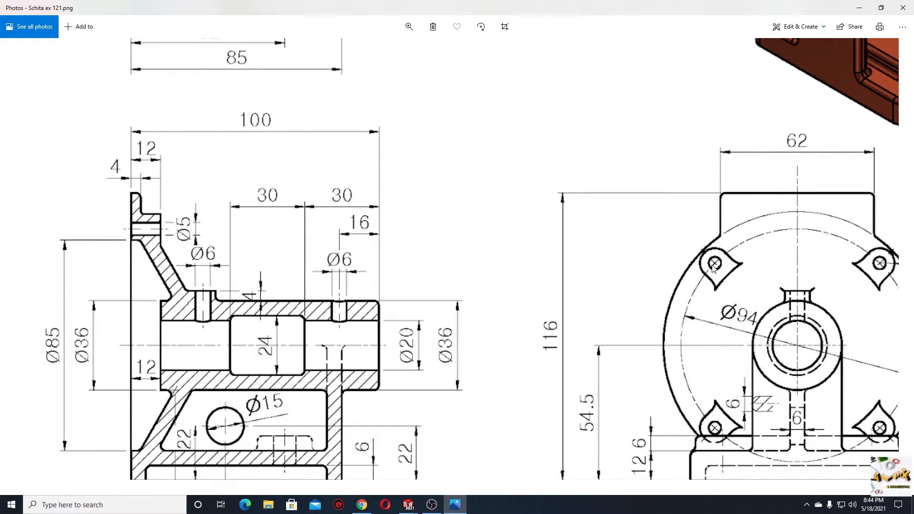
{"action": "scroll", "coordinate": [719, 267], "scroll_direction": "down", "scroll_amount": 4}
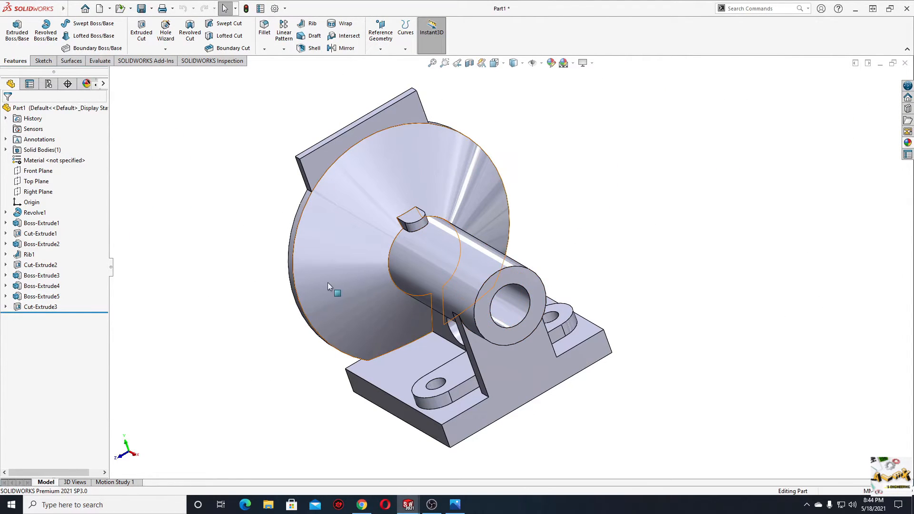
- Start a sketch on the Right Plane and draw a circle about 88 mm in diameter centred on the origin
{"action": "key", "text": "ctrl+7"}
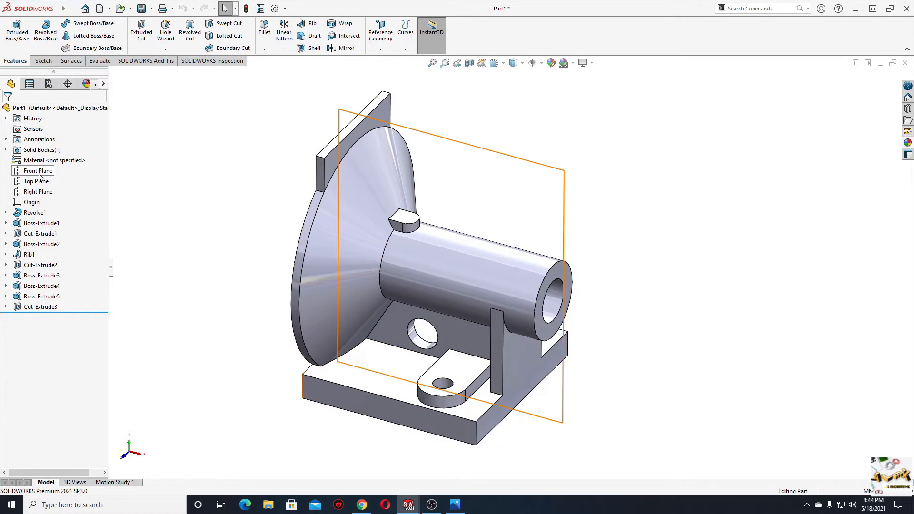
{"action": "left_click", "coordinate": [38, 191]}
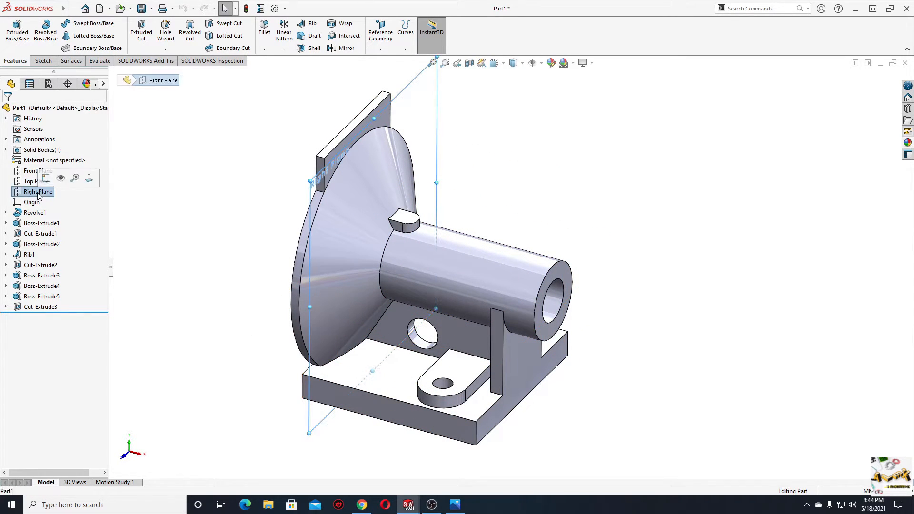
{"action": "left_click", "coordinate": [47, 180]}
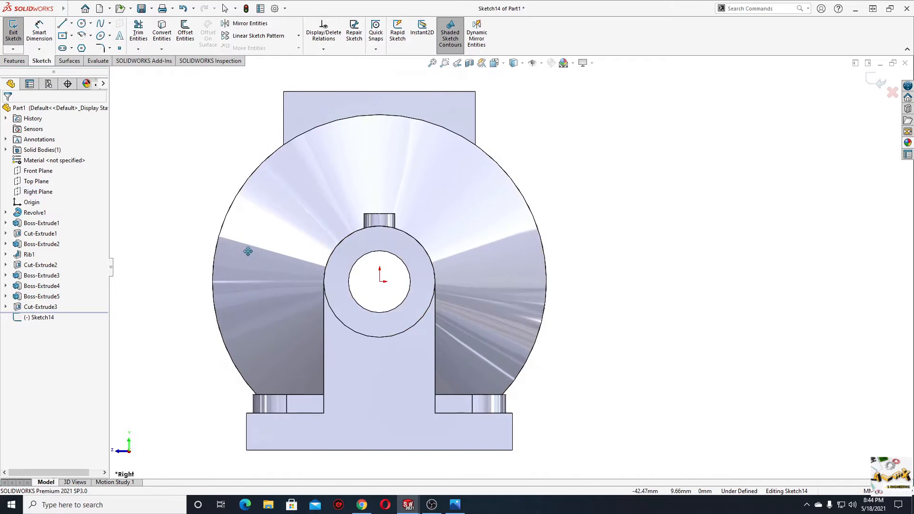
{"action": "scroll", "coordinate": [402, 294], "scroll_direction": "down", "scroll_amount": 4}
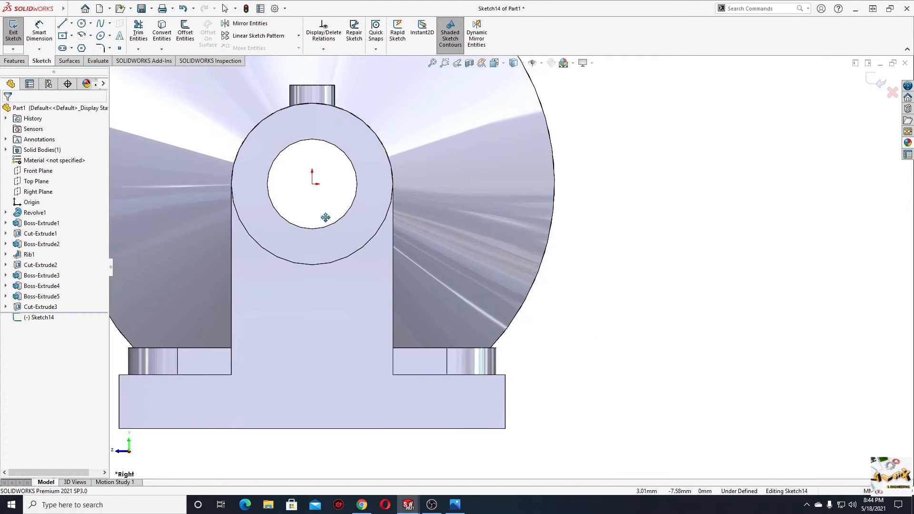
{"action": "left_click", "coordinate": [87, 22]}
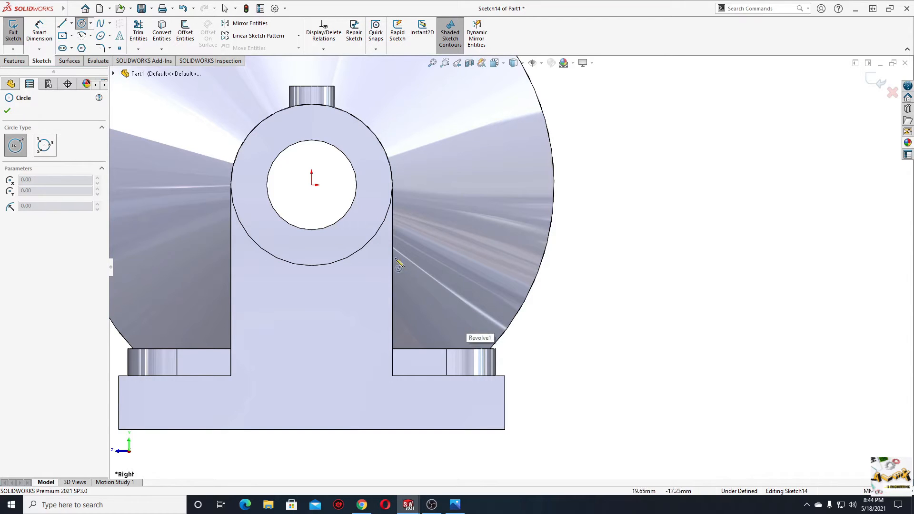
{"action": "scroll", "coordinate": [312, 184], "scroll_direction": "up", "scroll_amount": 3}
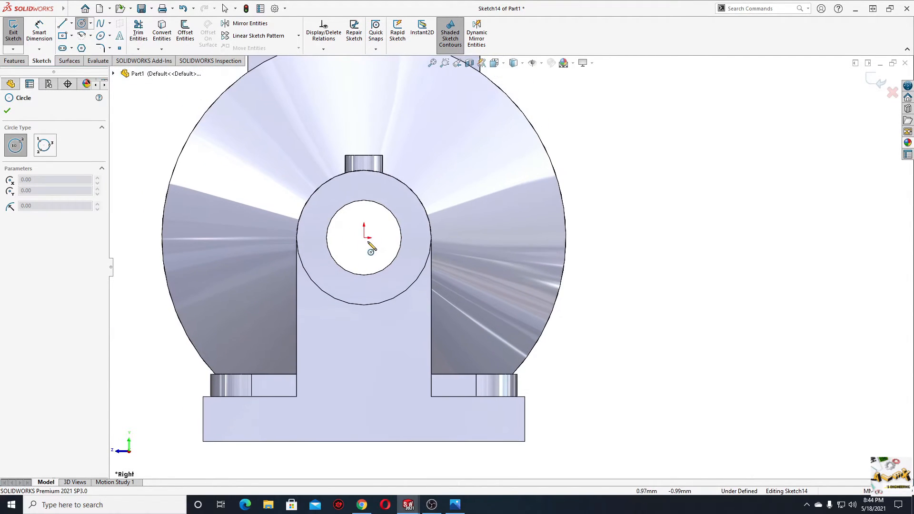
{"action": "left_click", "coordinate": [365, 237]}
{"action": "left_click", "coordinate": [501, 328]}
{"action": "right_click", "coordinate": [620, 299]}
{"action": "left_click", "coordinate": [643, 303]}
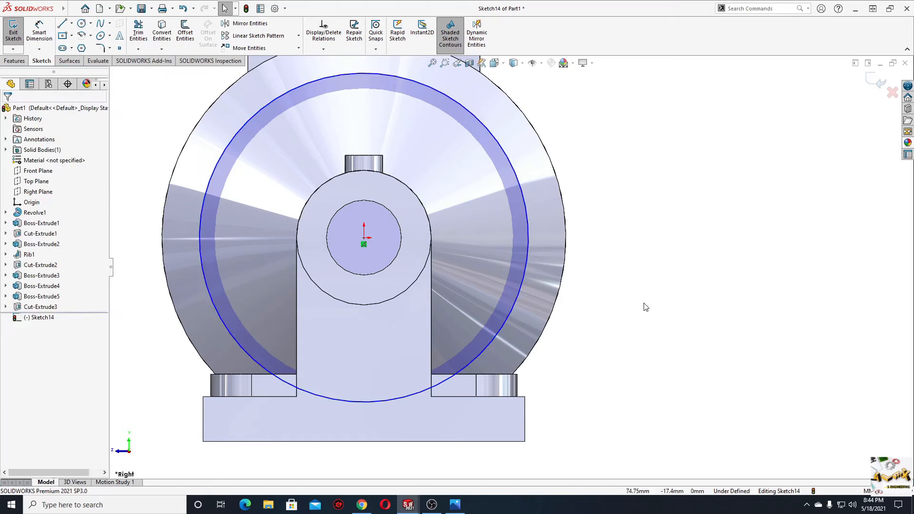
- Convert the origin-centred circle to construction geometry and set its diameter to 94 mm
{"action": "left_click", "coordinate": [514, 306]}
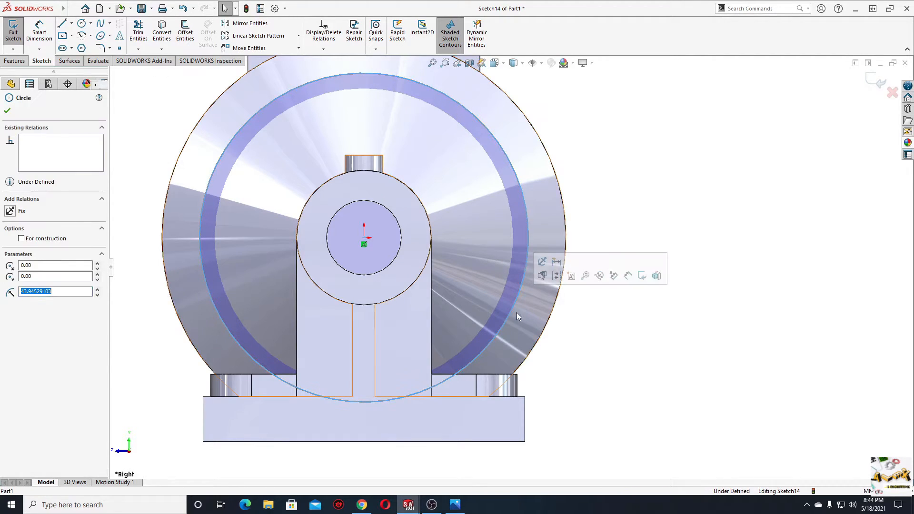
{"action": "left_click", "coordinate": [557, 276]}
{"action": "left_click", "coordinate": [644, 261]}
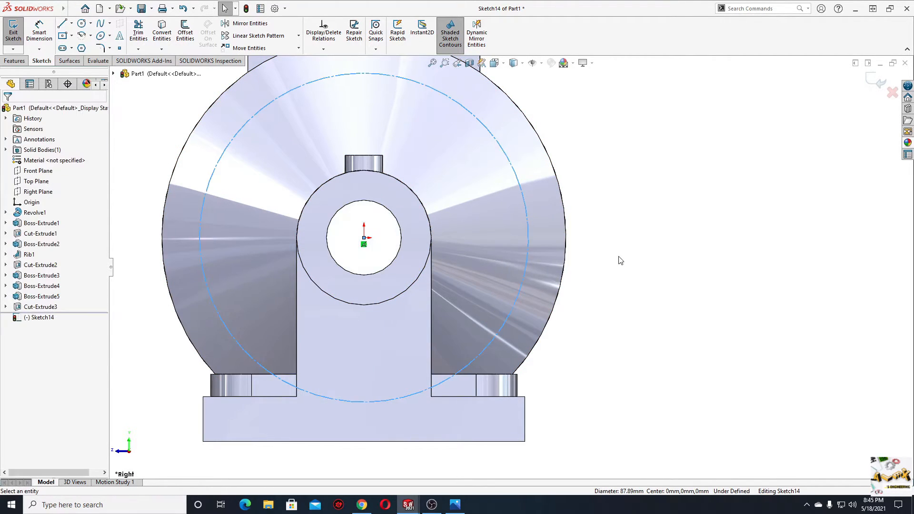
{"action": "left_click", "coordinate": [41, 34]}
{"action": "left_click", "coordinate": [201, 238]}
{"action": "left_click", "coordinate": [147, 210]}
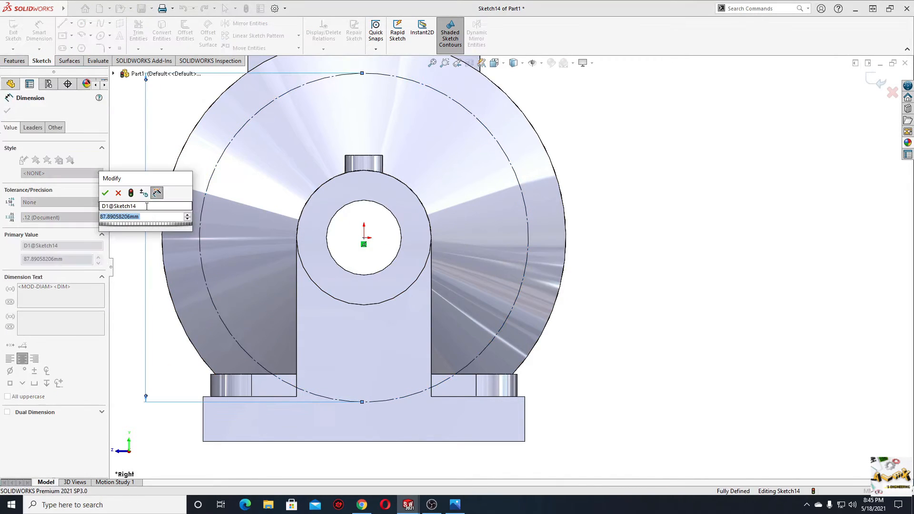
{"action": "type", "text": "94"}
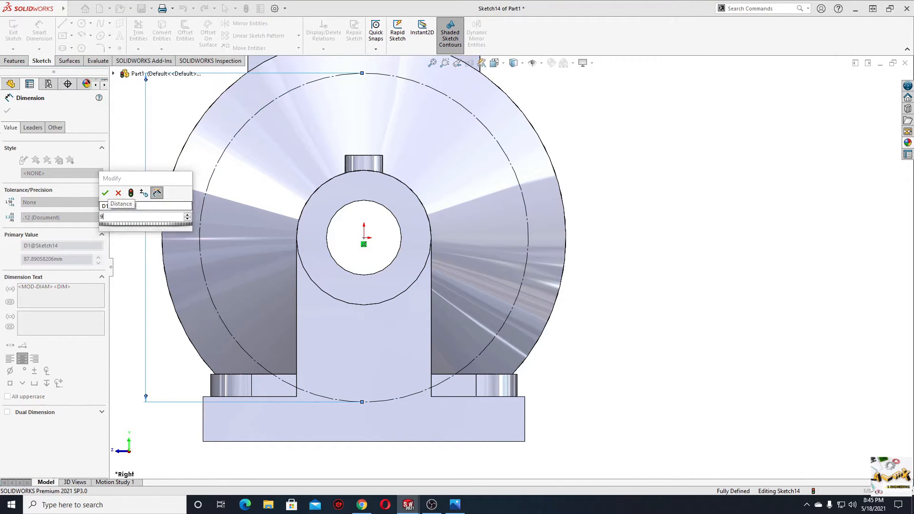
{"action": "key", "text": "Return"}
{"action": "right_click", "coordinate": [634, 228]}
{"action": "left_click", "coordinate": [656, 256]}
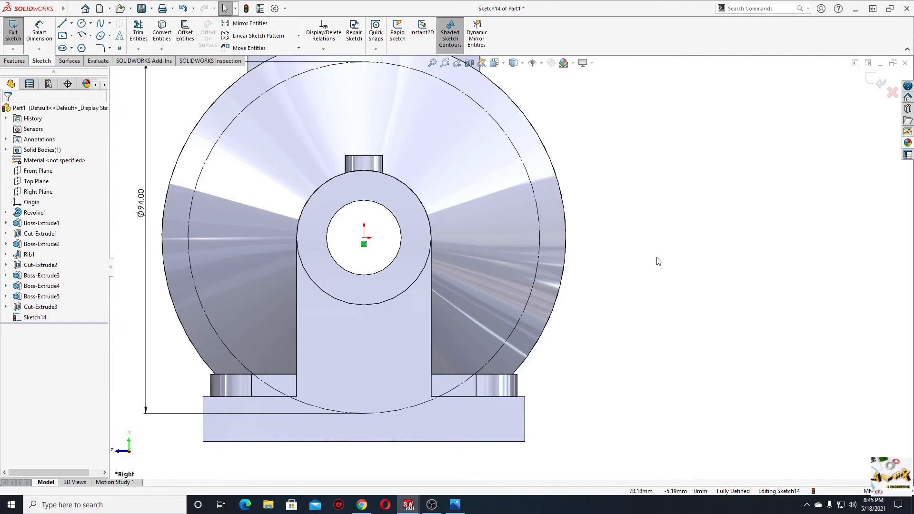
- Draw a circle about 6.4 mm in diameter centred on the construction circle, just above the base's +X-side lug as seen from the cylinder end
{"action": "scroll", "coordinate": [521, 387], "scroll_direction": "down", "scroll_amount": 2}
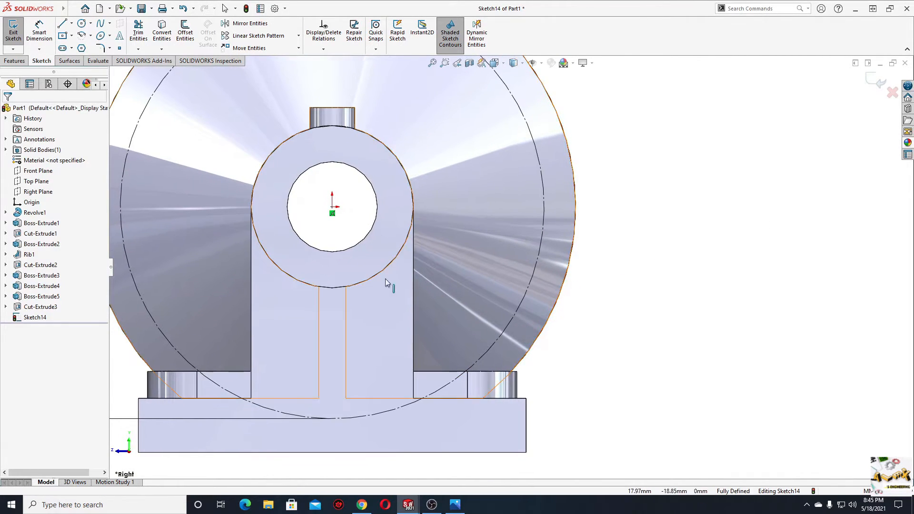
{"action": "left_click", "coordinate": [82, 24]}
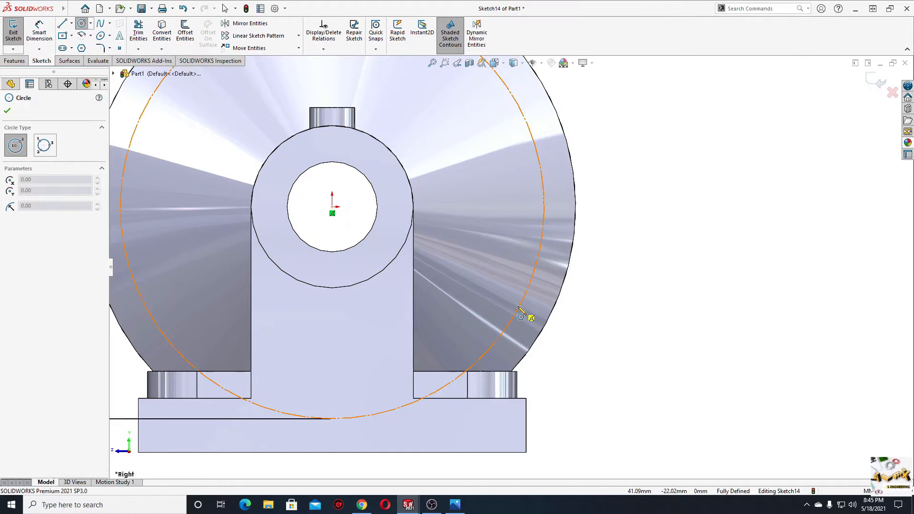
{"action": "left_click", "coordinate": [494, 344]}
{"action": "left_click", "coordinate": [508, 349]}
{"action": "key", "text": "Escape"}
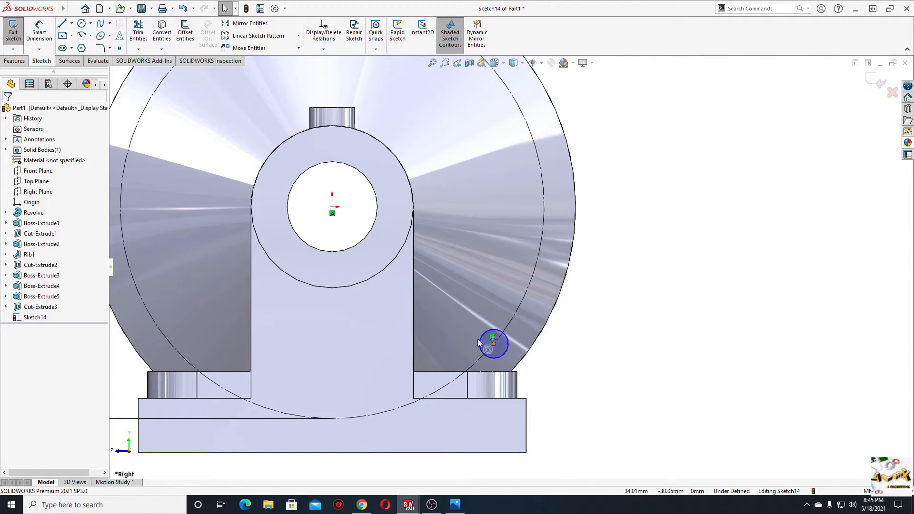
- Dimension the small circle on the pitch circle with a diameter of 5 mm
{"action": "left_click", "coordinate": [44, 39]}
{"action": "left_click", "coordinate": [504, 335]}
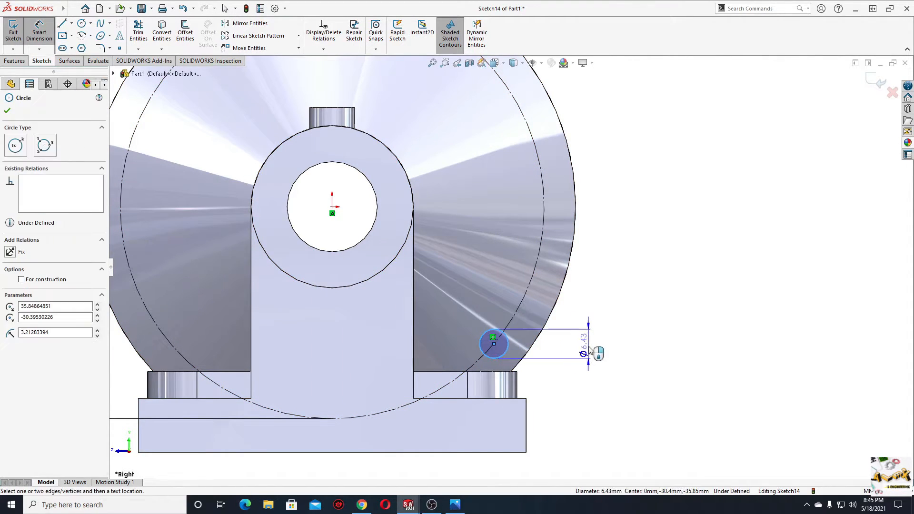
{"action": "left_click", "coordinate": [590, 347]}
{"action": "type", "text": "5"}
{"action": "key", "text": "Return"}
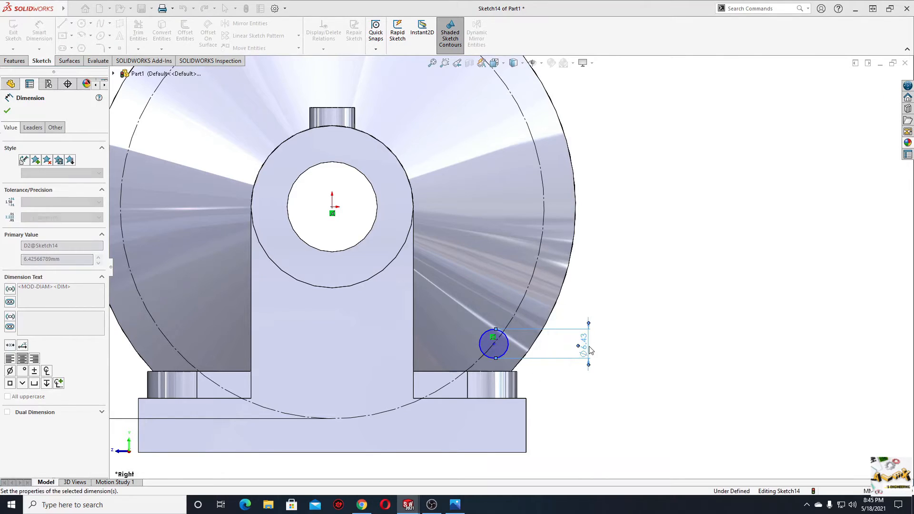
{"action": "right_click", "coordinate": [641, 281]}
{"action": "left_click", "coordinate": [664, 308]}
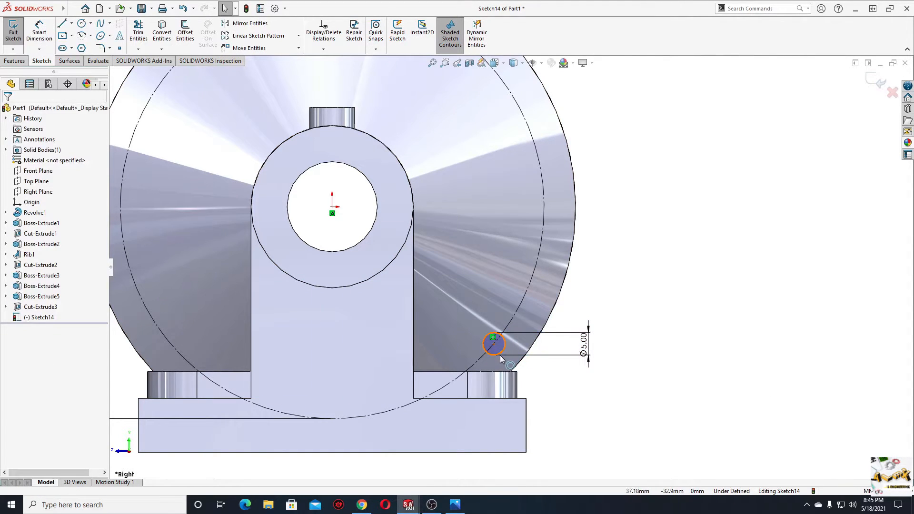
- Make the 5 mm circle tangent to the upper edge of the adjacent base lug
{"action": "left_click", "coordinate": [488, 353]}
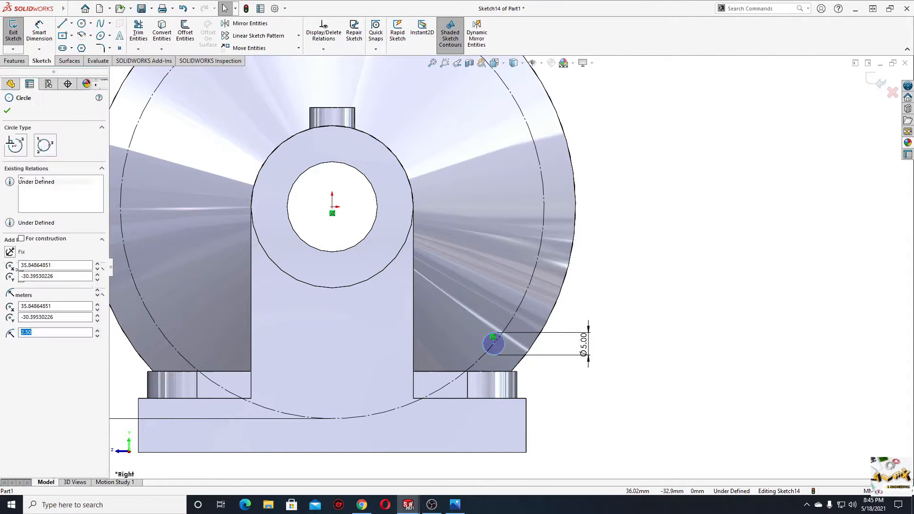
{"action": "left_click", "coordinate": [484, 379]}
{"action": "left_click", "coordinate": [531, 386]}
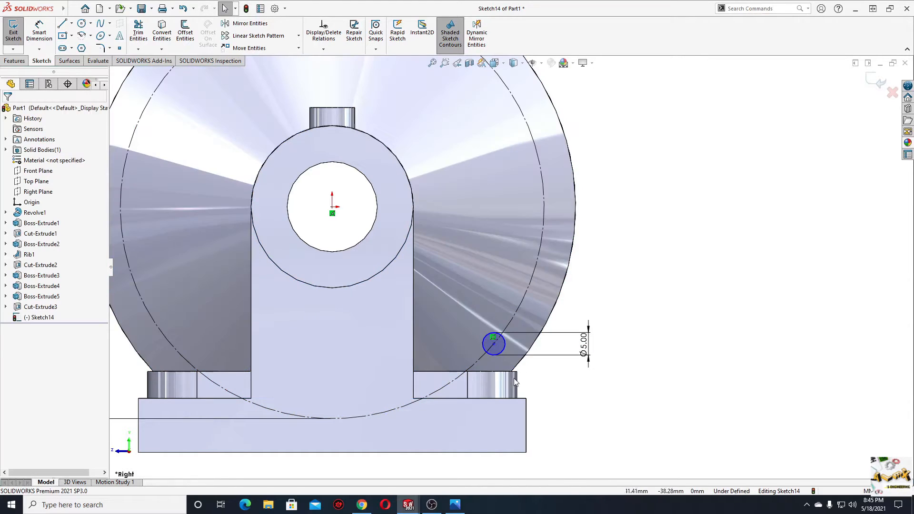
{"action": "left_click", "coordinate": [483, 372]}
{"action": "left_click", "coordinate": [489, 354], "text": "ctrl"}
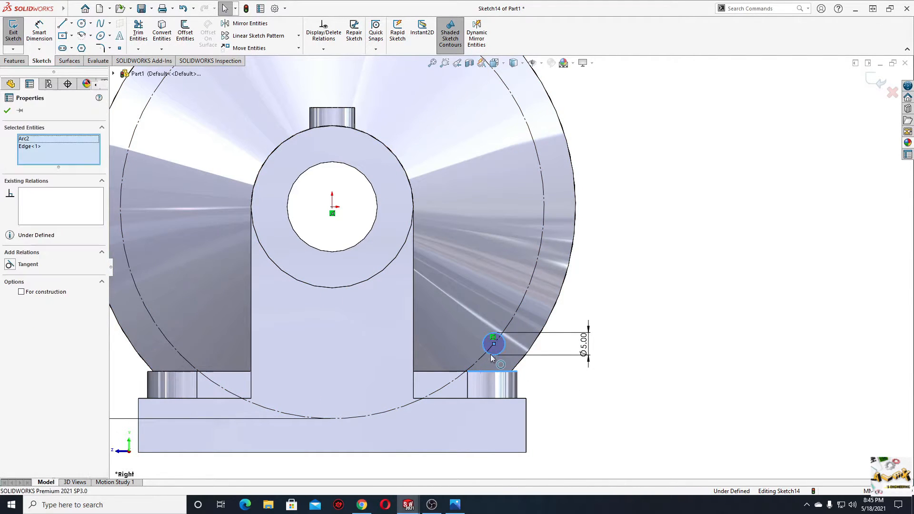
{"action": "left_click", "coordinate": [515, 309]}
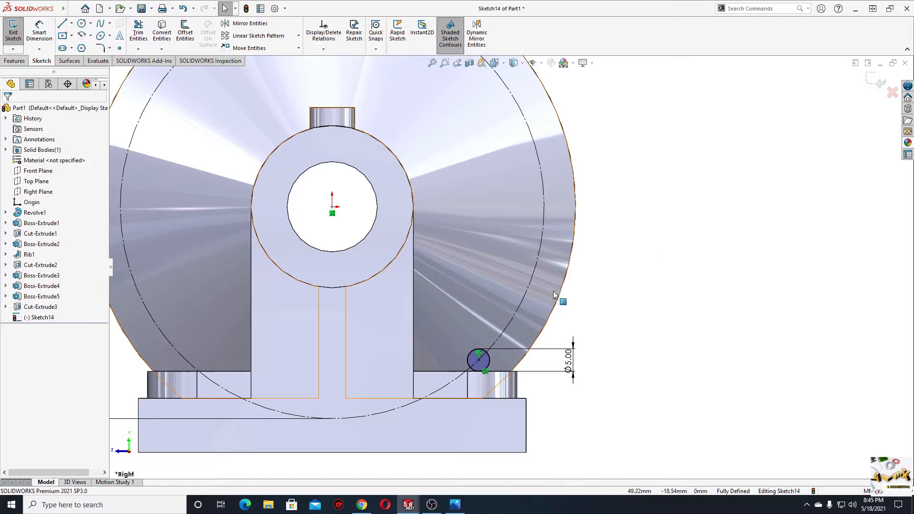
- Draw a centre-point arc of about 6.4 mm radius around the 5 mm circle's centre, leaving it open towards the origin
{"action": "left_click", "coordinate": [82, 37]}
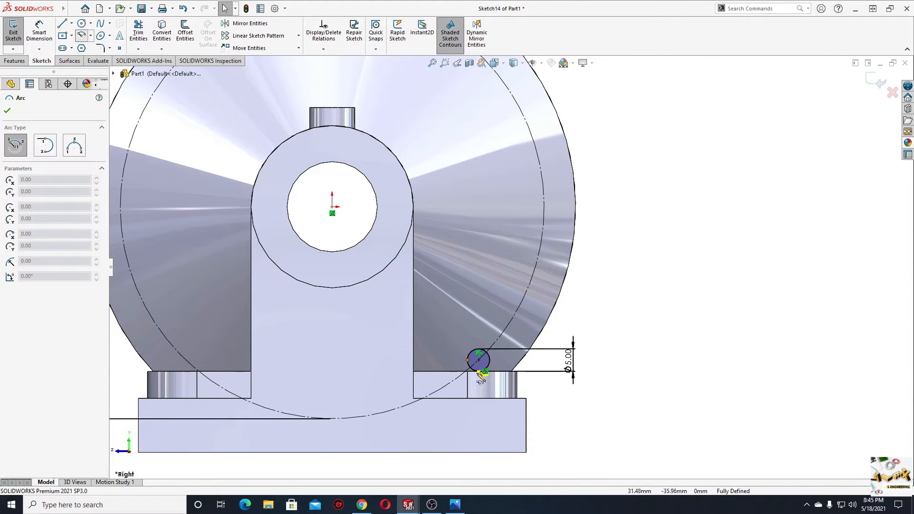
{"action": "left_click", "coordinate": [479, 360]}
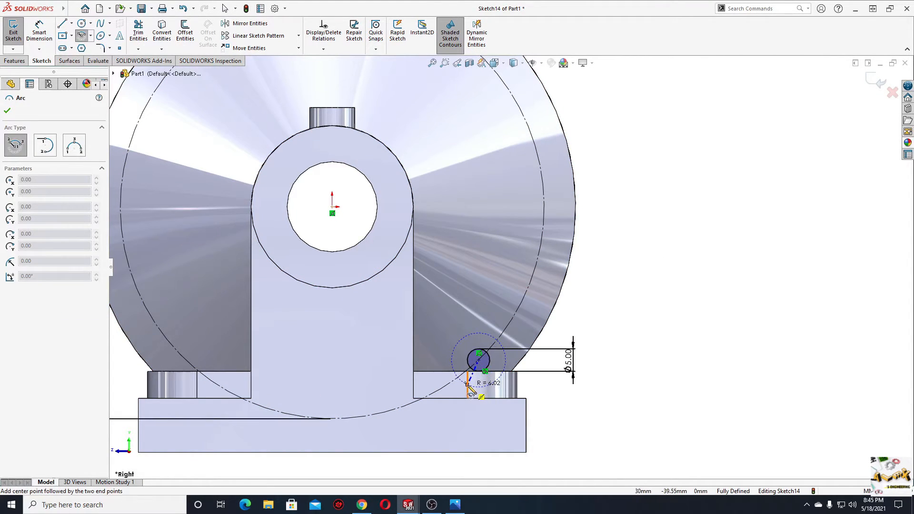
{"action": "left_click", "coordinate": [463, 388]}
{"action": "left_click", "coordinate": [504, 344]}
{"action": "key", "text": "Escape"}
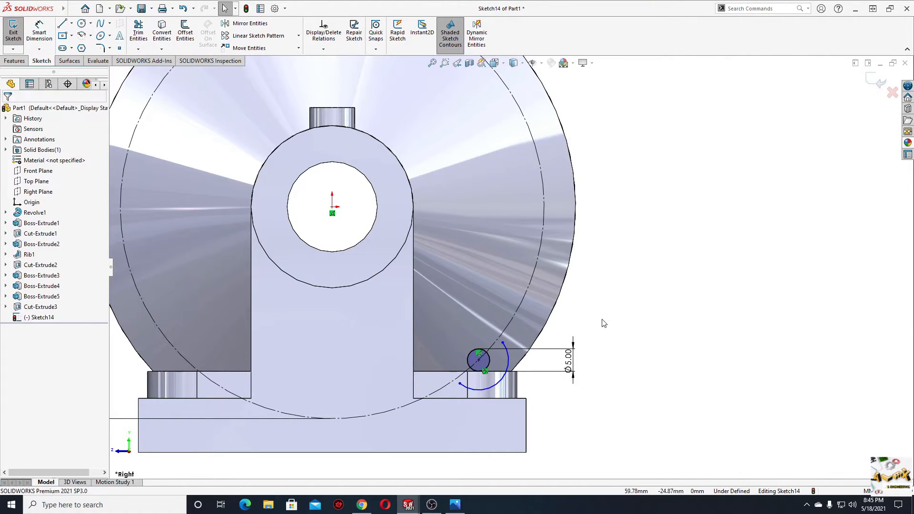
- Draw a centerline from the origin to the centre of the 5 mm circle
{"action": "left_click", "coordinate": [71, 23]}
{"action": "left_click", "coordinate": [83, 47]}
{"action": "left_click", "coordinate": [333, 206]}
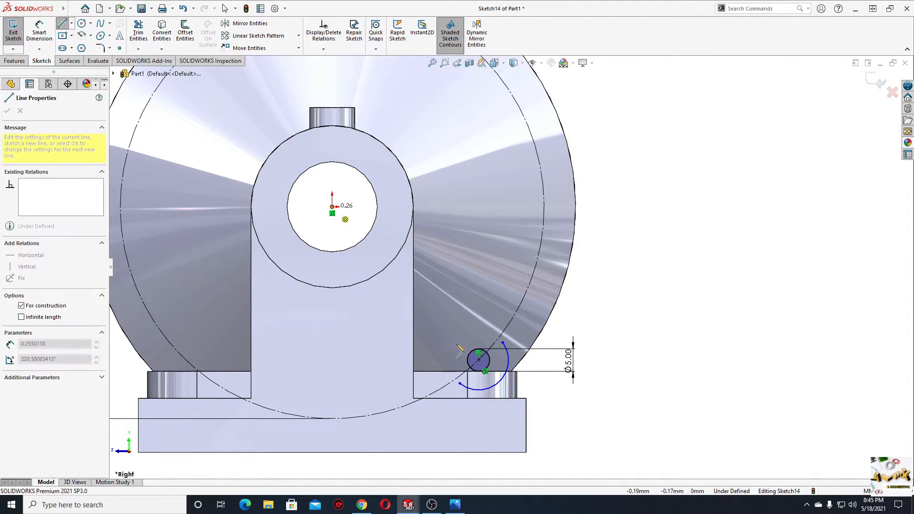
{"action": "left_click", "coordinate": [479, 360]}
{"action": "right_click", "coordinate": [624, 304]}
{"action": "left_click", "coordinate": [638, 307]}
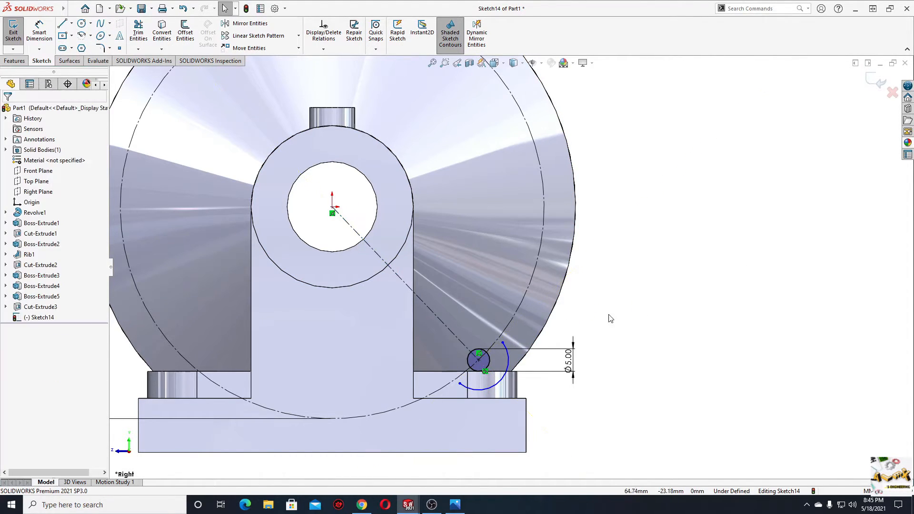
- Close the arc into a lug profile with two side lines about 12 mm long and an inner line about 13 mm long
{"action": "left_click", "coordinate": [67, 24]}
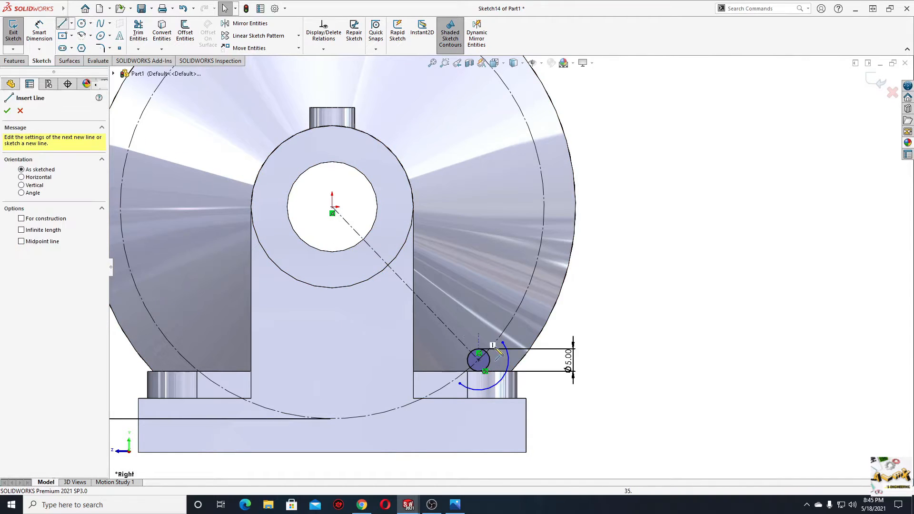
{"action": "left_click", "coordinate": [459, 383]}
{"action": "left_click", "coordinate": [422, 346]}
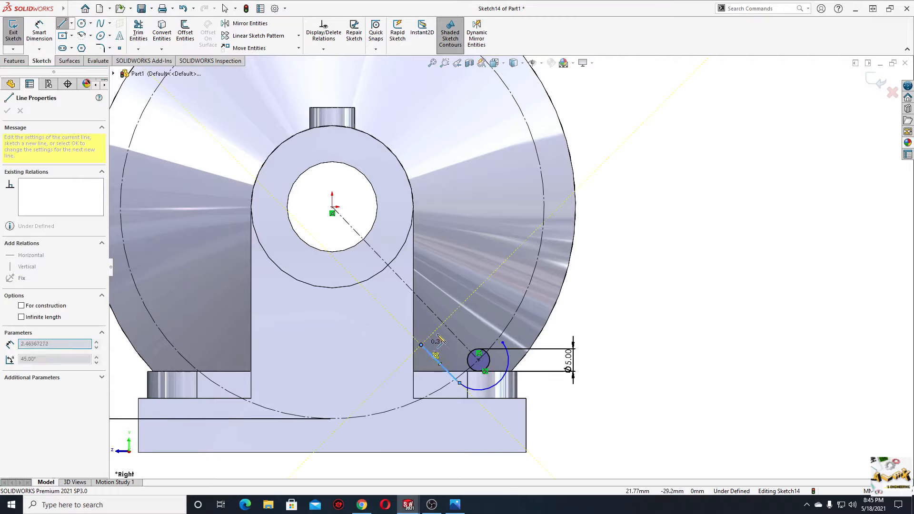
{"action": "left_click", "coordinate": [465, 304]}
{"action": "left_click", "coordinate": [502, 342]}
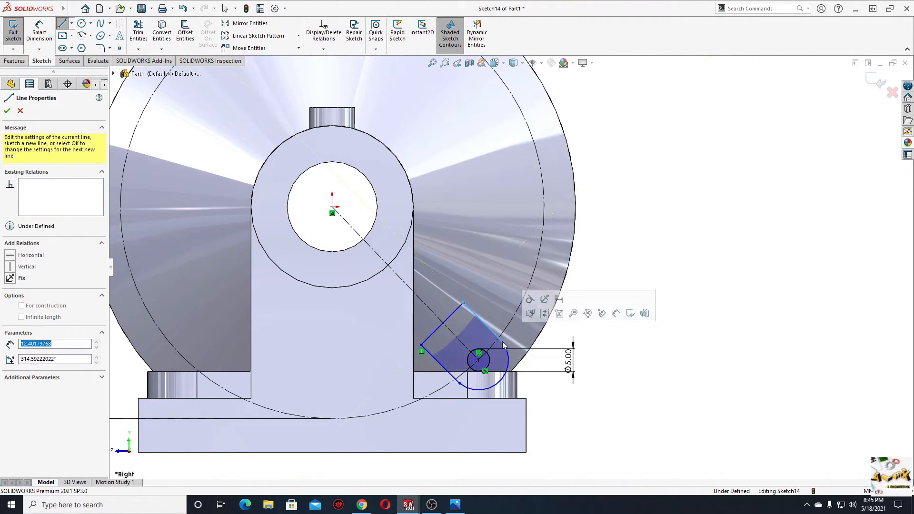
{"action": "key", "text": "Escape"}
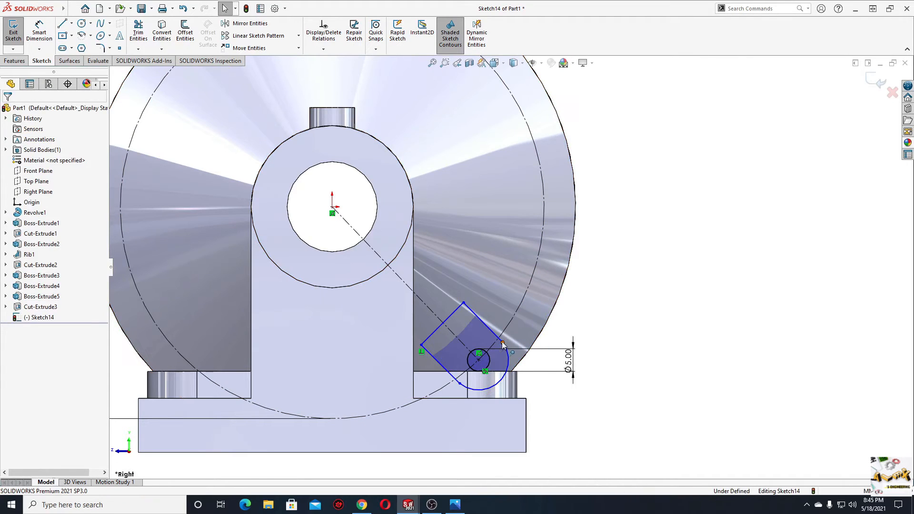
- Make the arc tangent to the side lines at both of its endpoints
{"action": "left_click", "coordinate": [502, 343]}
{"action": "left_click", "coordinate": [529, 299]}
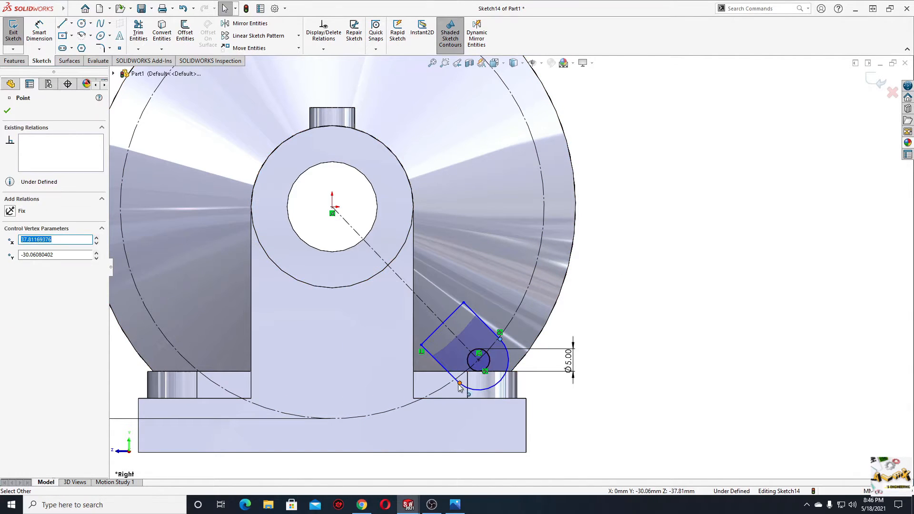
{"action": "left_click", "coordinate": [459, 384]}
{"action": "left_click", "coordinate": [489, 341]}
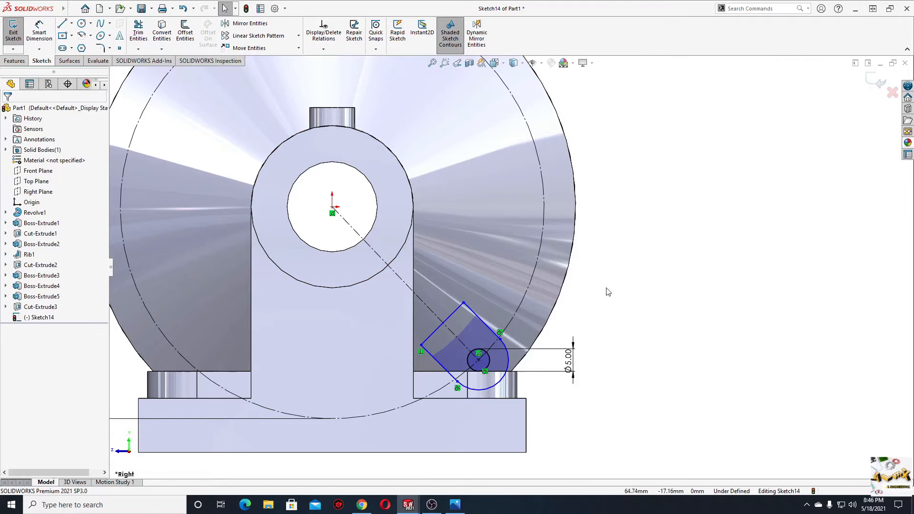
- Make the midpoint of the lug profile's inner line coincident with the centerline
{"action": "left_click", "coordinate": [443, 326]}
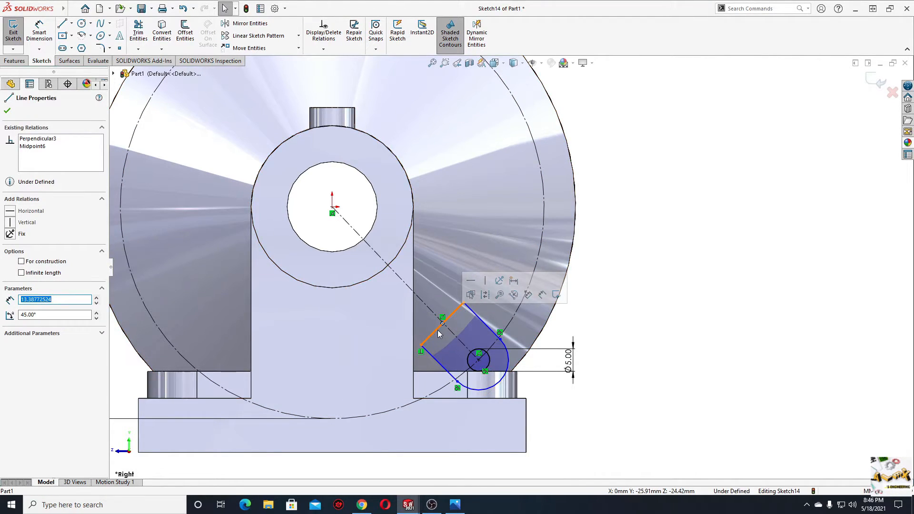
{"action": "left_click", "coordinate": [443, 324], "text": "ctrl"}
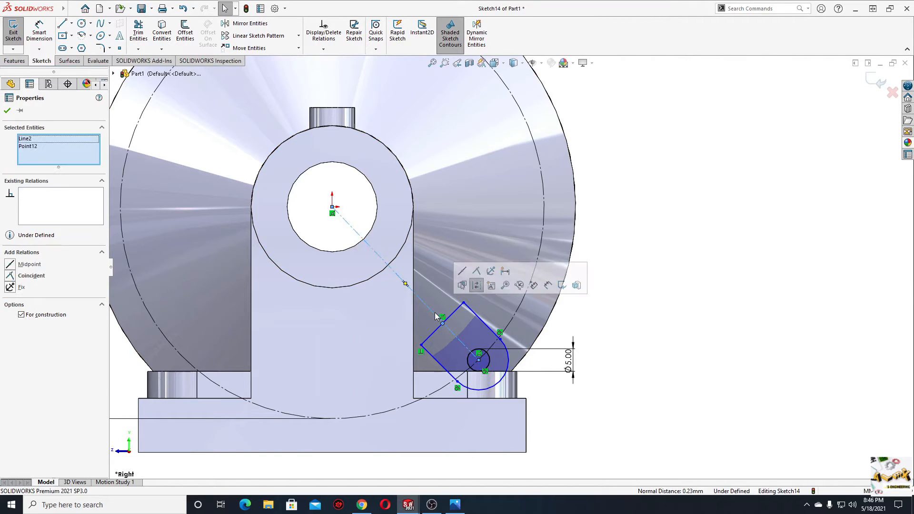
{"action": "left_click", "coordinate": [477, 273]}
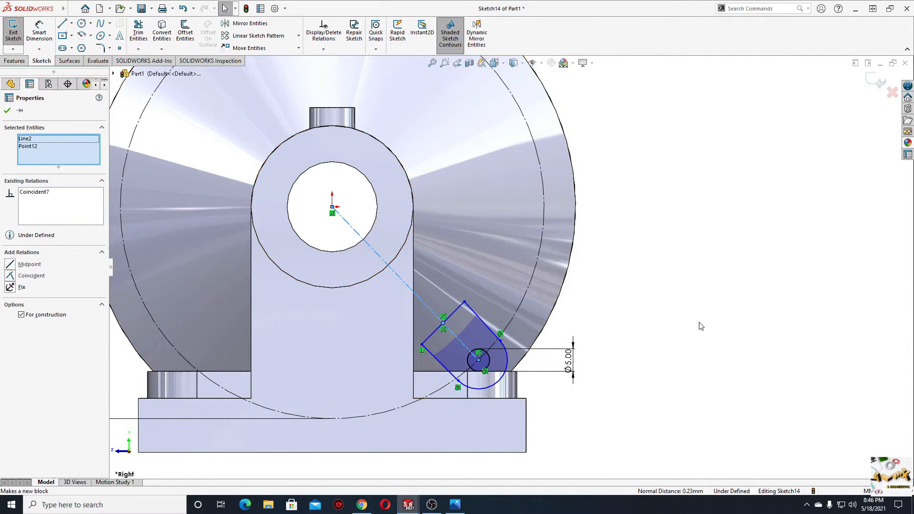
- Dimension the lug profile's arc with a radius of 6 mm
{"action": "left_click", "coordinate": [49, 42]}
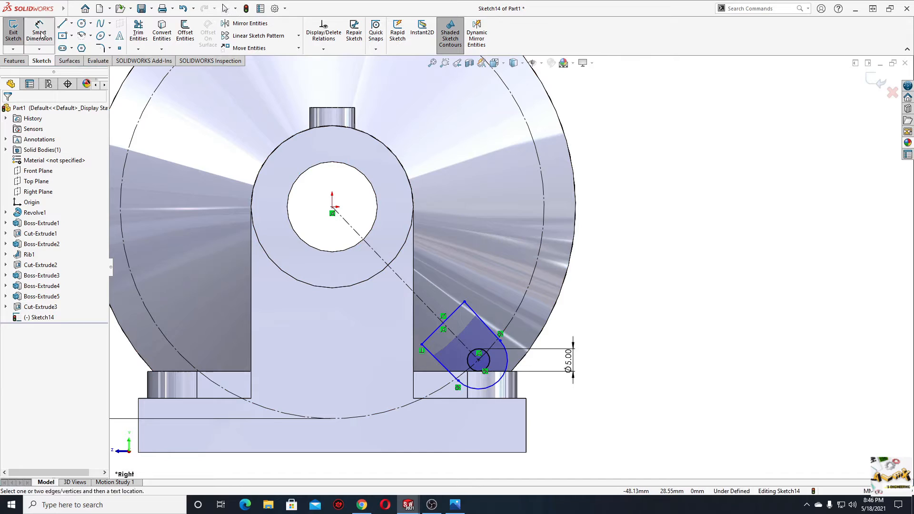
{"action": "left_click", "coordinate": [507, 362]}
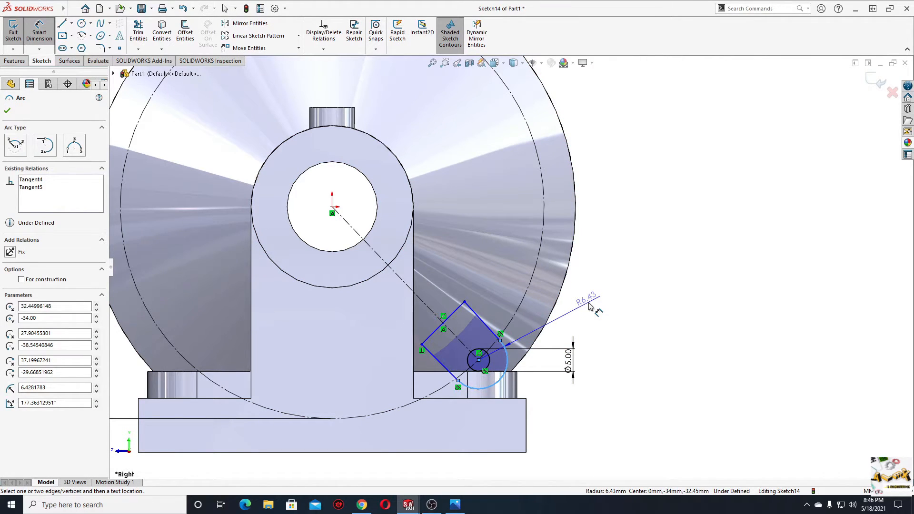
{"action": "left_click", "coordinate": [591, 307]}
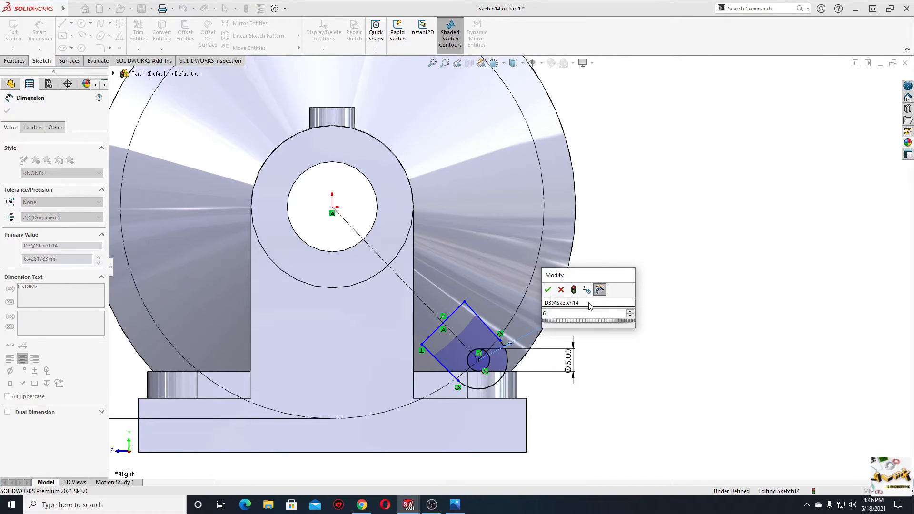
{"action": "type", "text": "6"}
{"action": "key", "text": "Return"}
{"action": "right_click", "coordinate": [658, 272]}
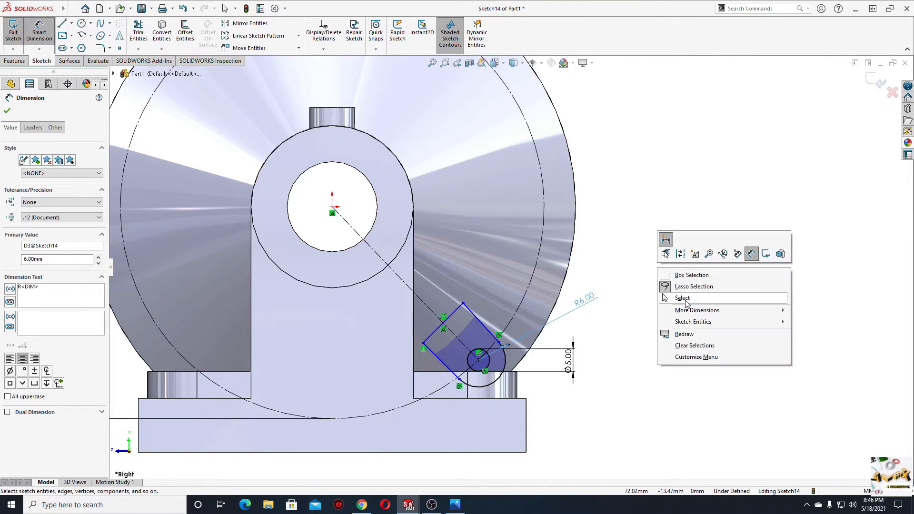
{"action": "left_click", "coordinate": [661, 308]}
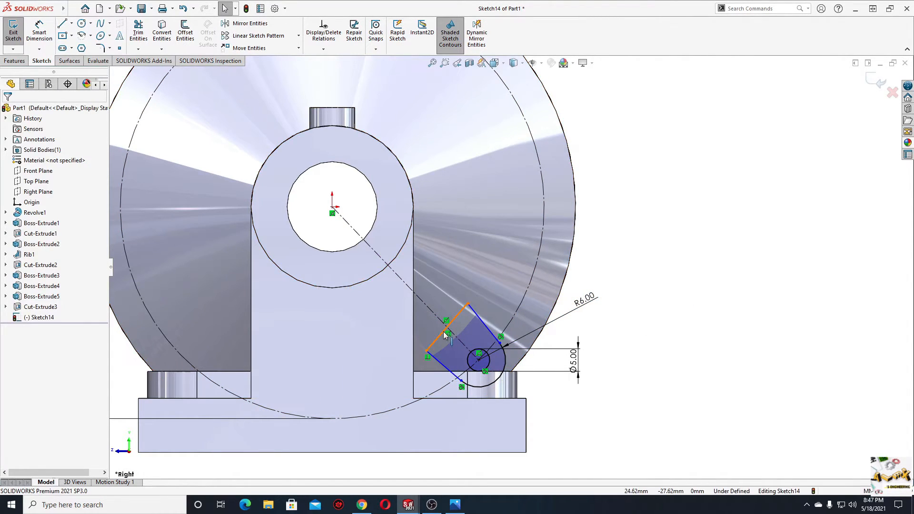
- Make the lug profile's inner line perpendicular to the centerline
{"action": "left_click", "coordinate": [443, 338]}
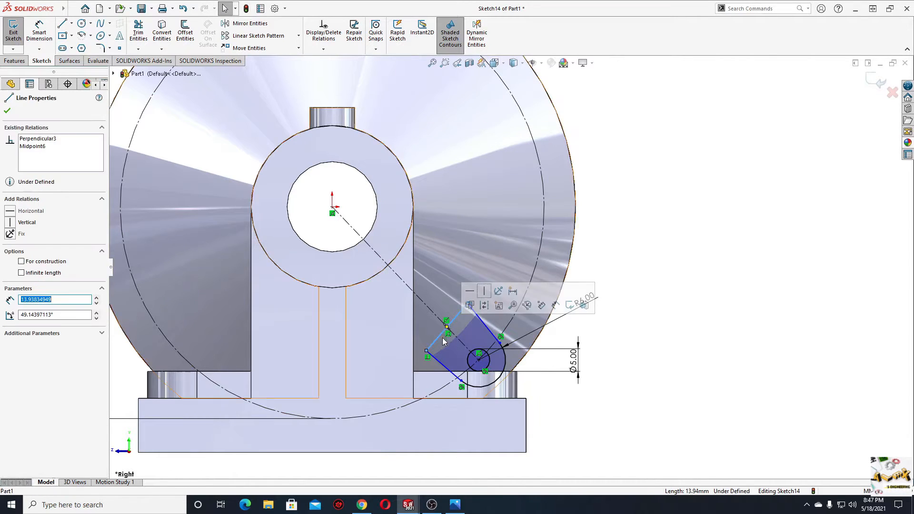
{"action": "left_click", "coordinate": [436, 316], "text": "ctrl"}
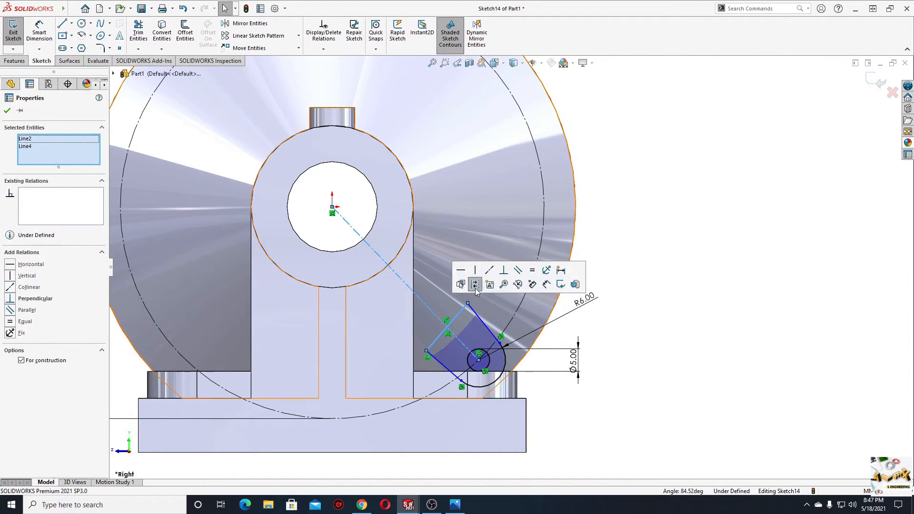
{"action": "left_click", "coordinate": [504, 270]}
{"action": "left_click", "coordinate": [660, 338]}
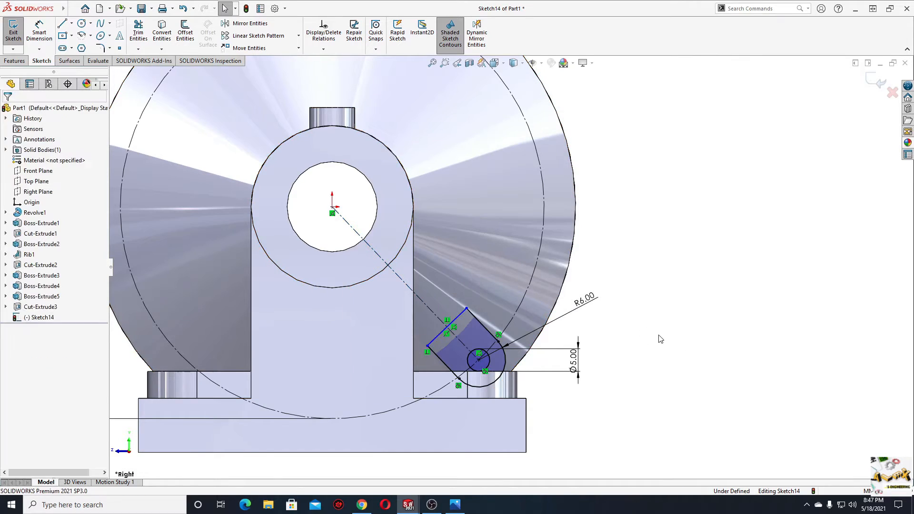
- Dimension the lug profile's side line with a length of 10.5 mm
{"action": "left_click", "coordinate": [39, 31]}
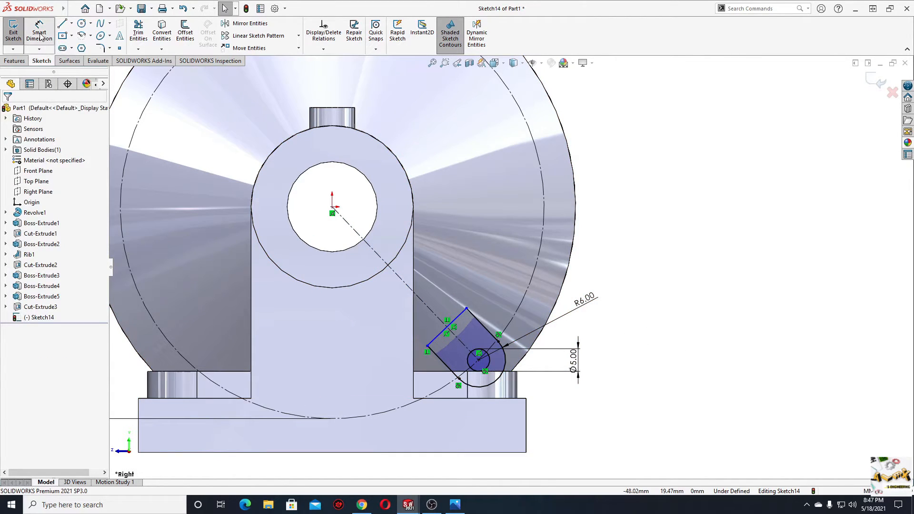
{"action": "left_click", "coordinate": [479, 323]}
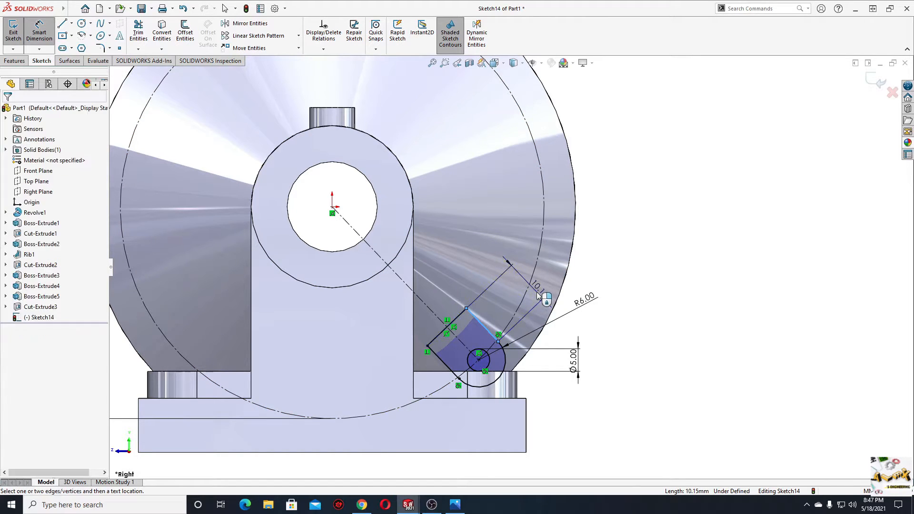
{"action": "left_click", "coordinate": [539, 295]}
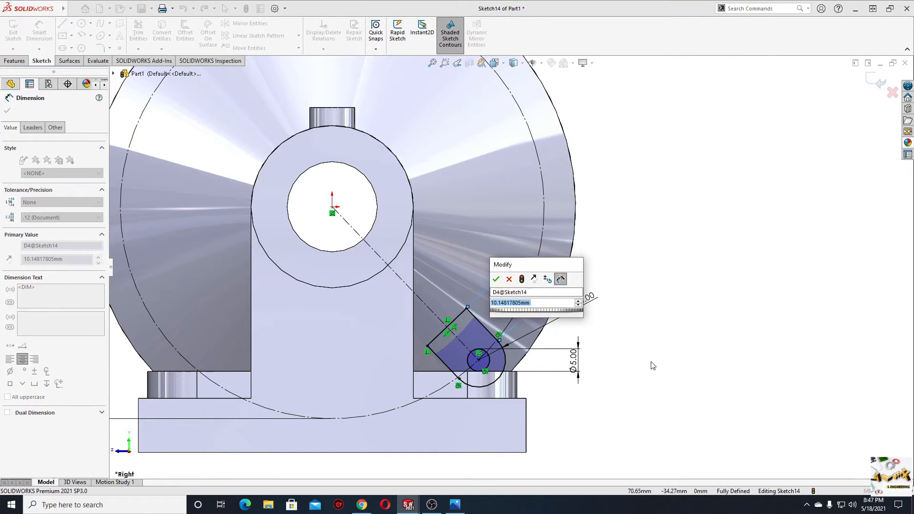
{"action": "type", "text": "10."}
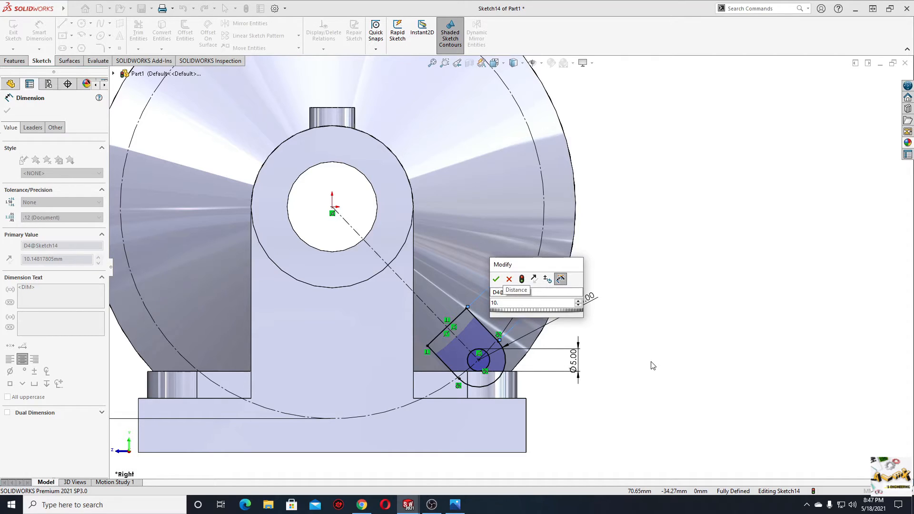
{"action": "type", "text": "5"}
{"action": "key", "text": "Return"}
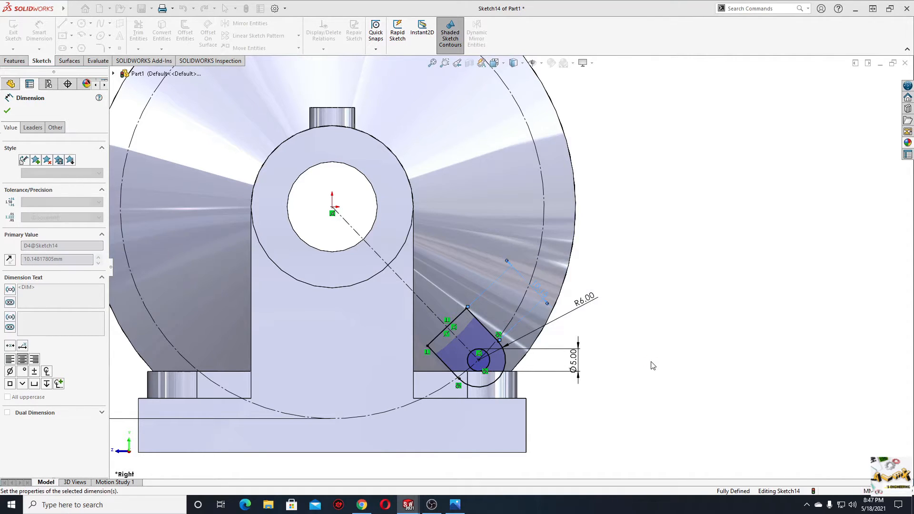
{"action": "right_click", "coordinate": [648, 272]}
{"action": "left_click", "coordinate": [661, 274]}
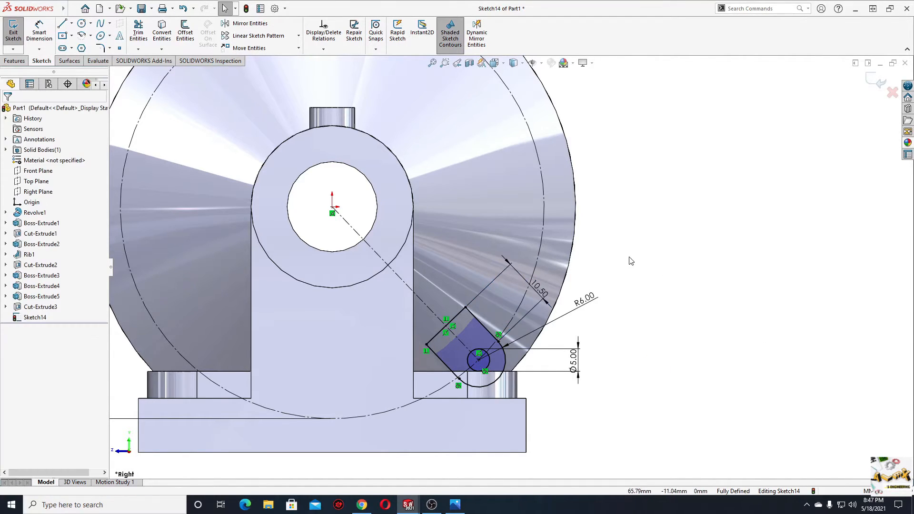
- Extrude the lug profile with its hole Up To Surface, ending at the conical face of the flange
{"action": "left_click", "coordinate": [19, 61]}
{"action": "left_click", "coordinate": [17, 30]}
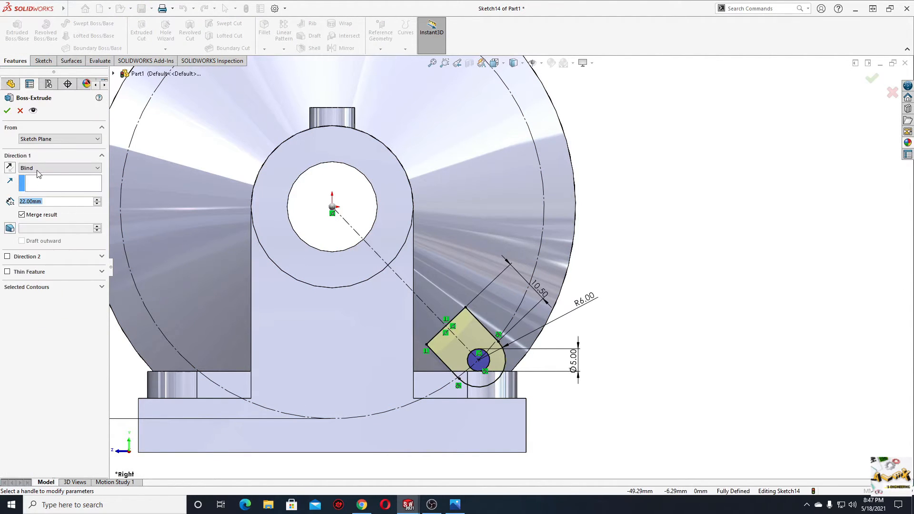
{"action": "left_click", "coordinate": [37, 171]}
{"action": "left_click", "coordinate": [44, 200]}
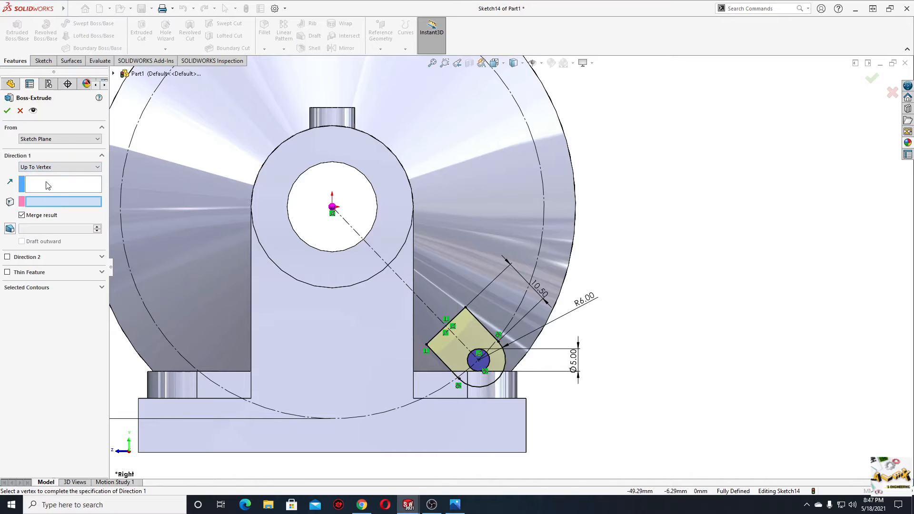
{"action": "left_click", "coordinate": [42, 169]}
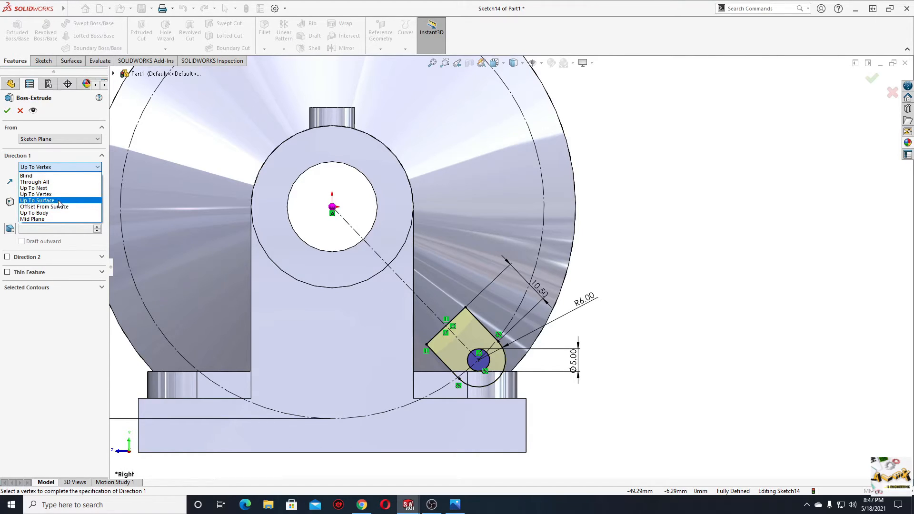
{"action": "left_click", "coordinate": [37, 200]}
{"action": "middle_click_drag", "start_coordinate": [419, 305], "coordinate": [543, 249]}
{"action": "left_click", "coordinate": [532, 237]}
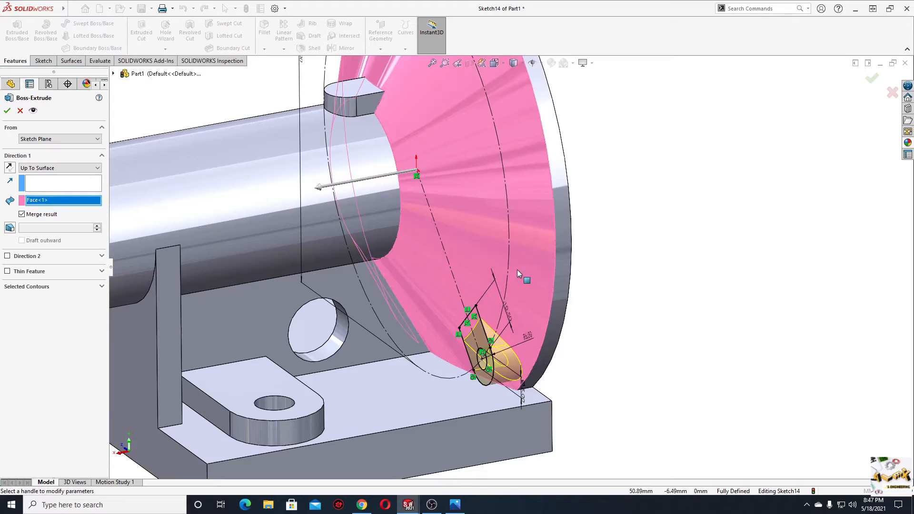
{"action": "middle_click_drag", "start_coordinate": [429, 281], "coordinate": [350, 376]}
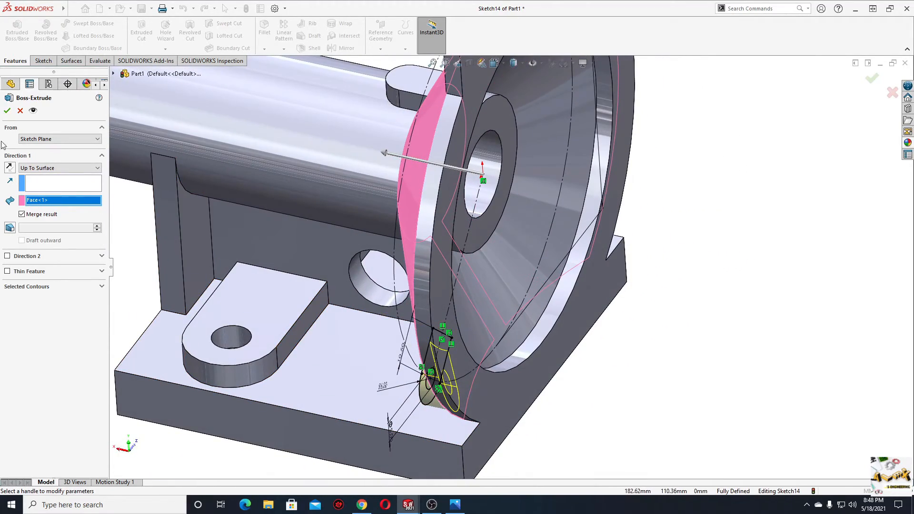
{"action": "left_click", "coordinate": [7, 111]}
{"action": "middle_click_drag", "start_coordinate": [499, 304], "coordinate": [467, 337]}
{"action": "left_click", "coordinate": [673, 414]}
- Create a circular pattern of the lug around the flange's outer circular edge with 4 equally spaced instances over 360 degrees
{"action": "middle_click_drag", "start_coordinate": [539, 409], "coordinate": [657, 413]}
{"action": "scroll", "coordinate": [655, 416], "scroll_direction": "up", "scroll_amount": 3}
{"action": "scroll", "coordinate": [587, 380], "scroll_direction": "up", "scroll_amount": 1}
{"action": "middle_click_drag", "start_coordinate": [571, 372], "coordinate": [595, 347]}
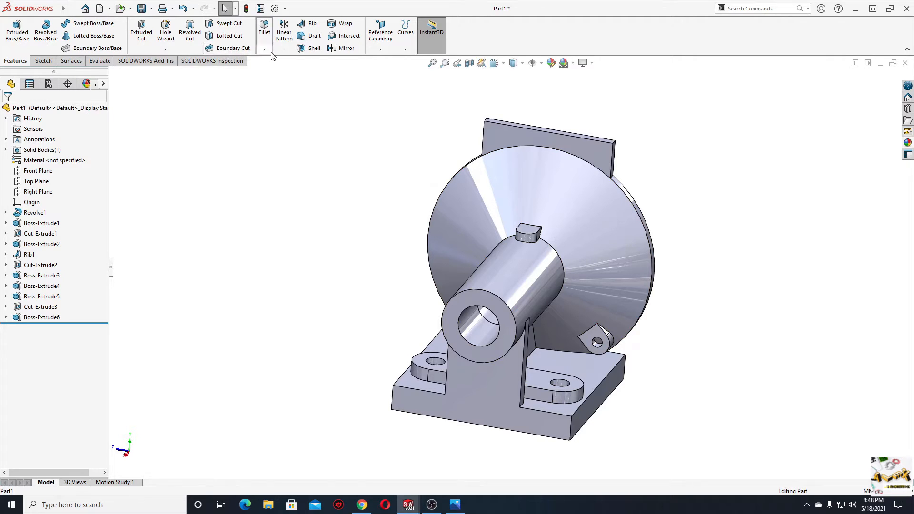
{"action": "left_click", "coordinate": [284, 52]}
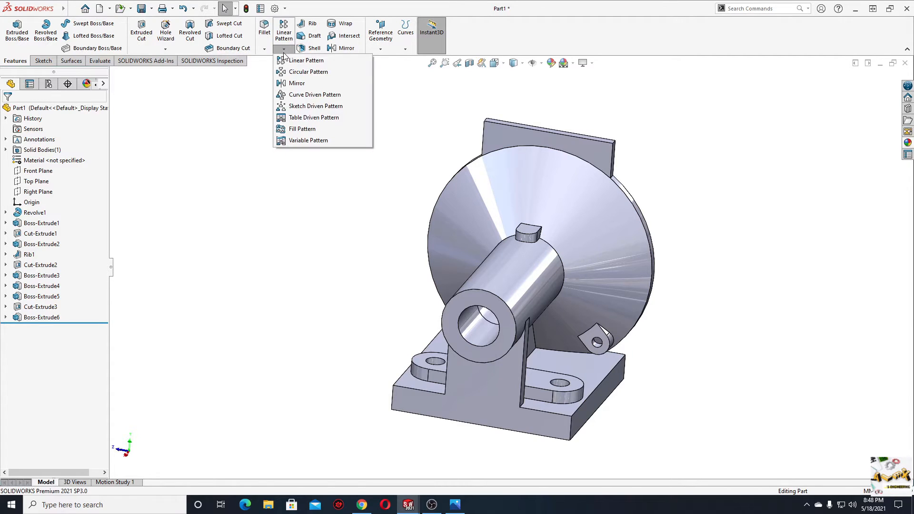
{"action": "left_click", "coordinate": [305, 72]}
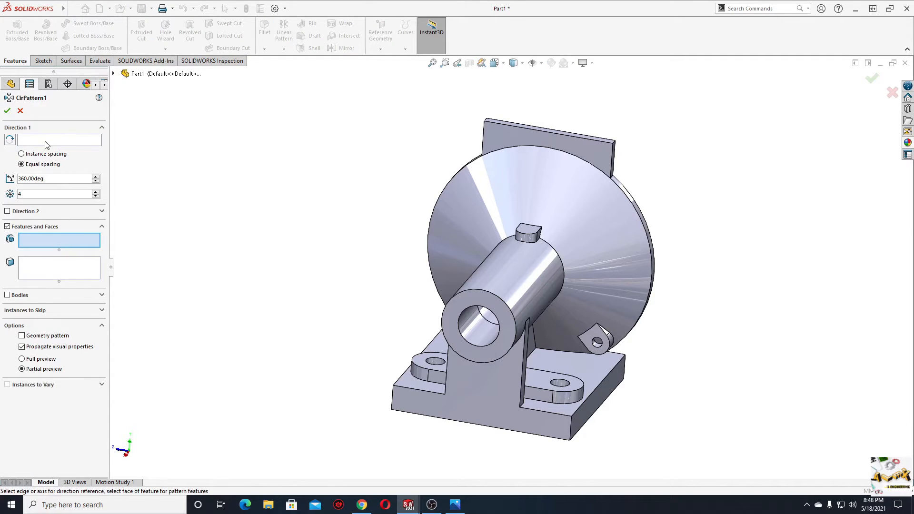
{"action": "left_click", "coordinate": [46, 142]}
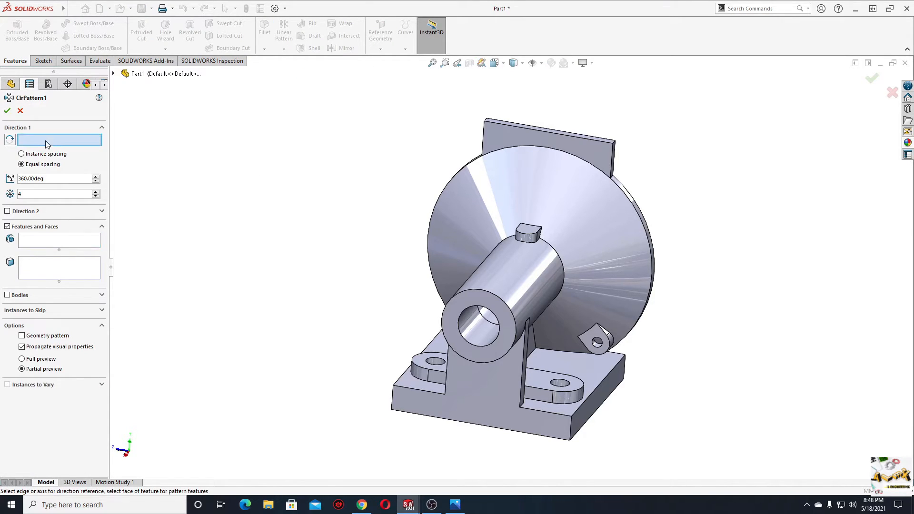
{"action": "left_click", "coordinate": [462, 173]}
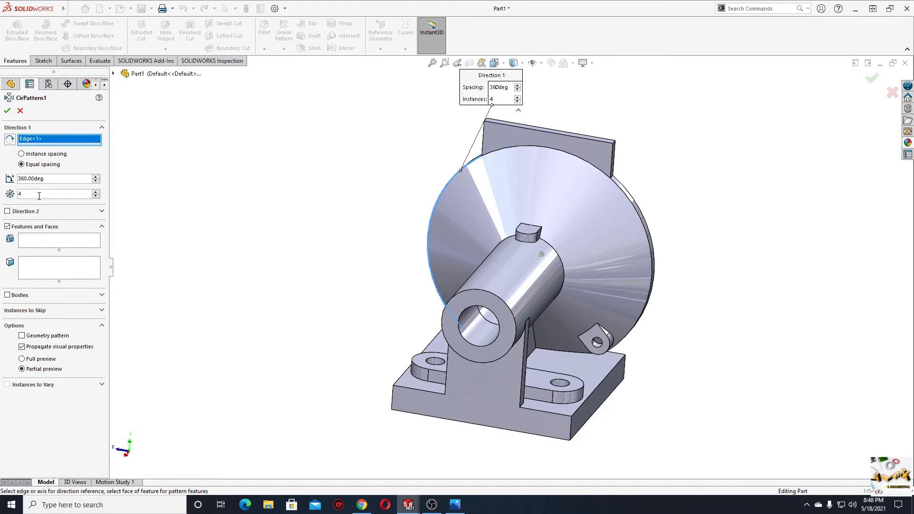
{"action": "left_click", "coordinate": [48, 245]}
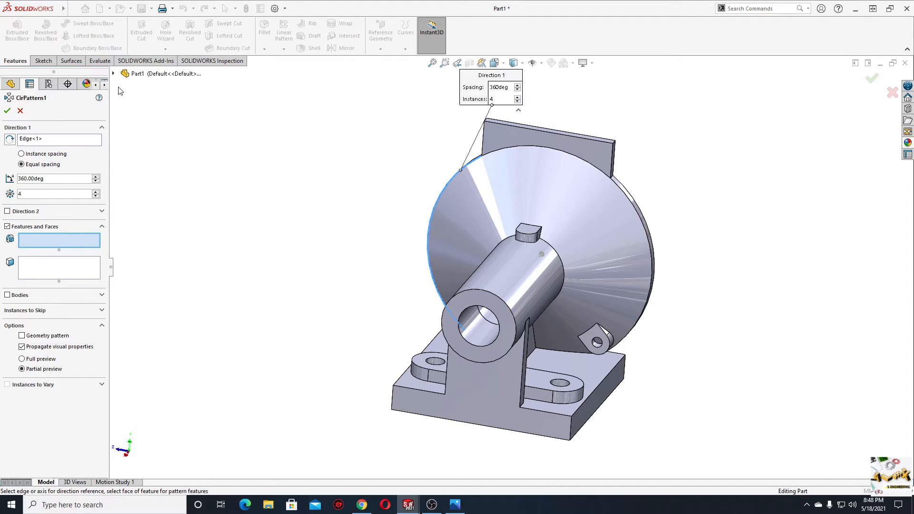
{"action": "left_click", "coordinate": [599, 341]}
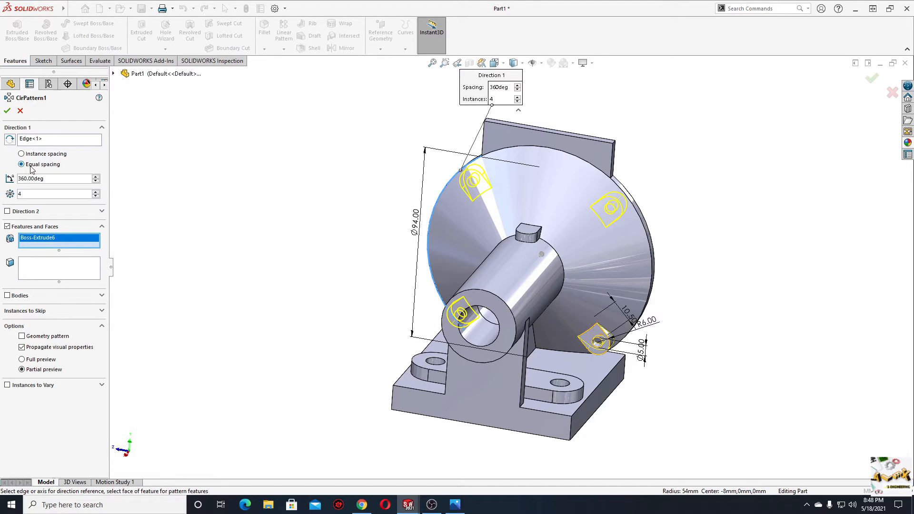
{"action": "left_click", "coordinate": [7, 112]}
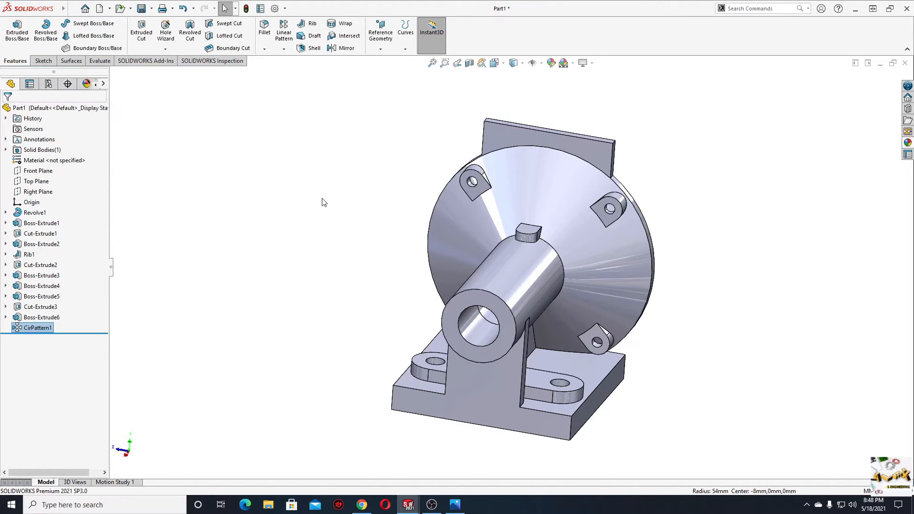
- Set up a Hole Wizard ISO drill-size hole of Ø5.0 with a Through All end condition
{"action": "middle_click_drag", "start_coordinate": [423, 303], "coordinate": [393, 302]}
{"action": "scroll", "coordinate": [457, 252], "scroll_direction": "down", "scroll_amount": 1}
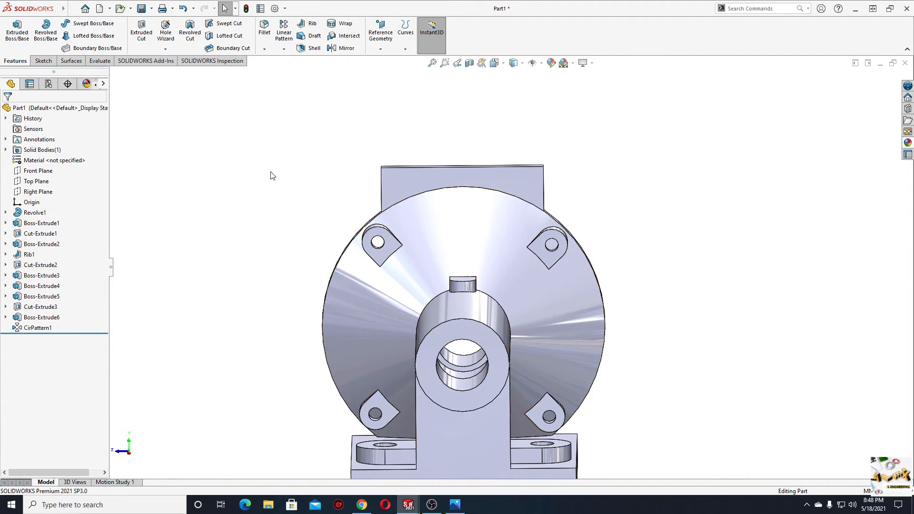
{"action": "left_click", "coordinate": [166, 36]}
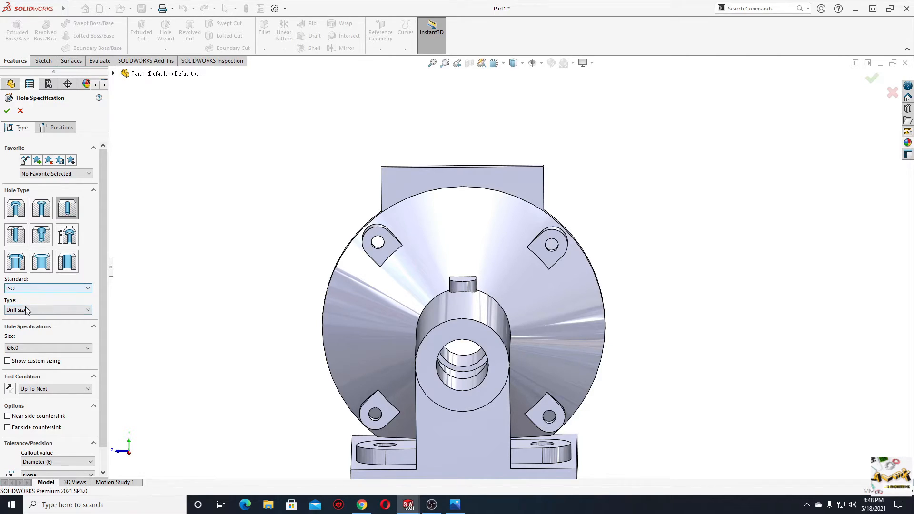
{"action": "left_click", "coordinate": [21, 352]}
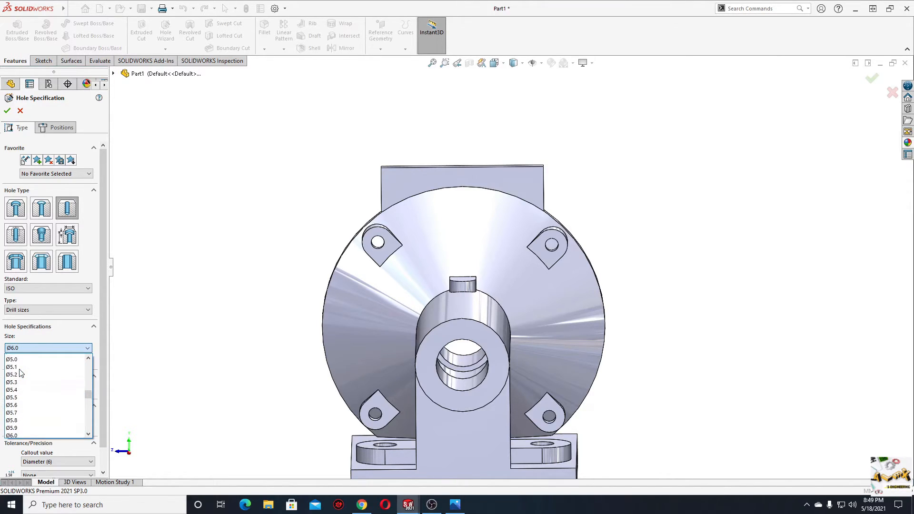
{"action": "left_click", "coordinate": [20, 374]}
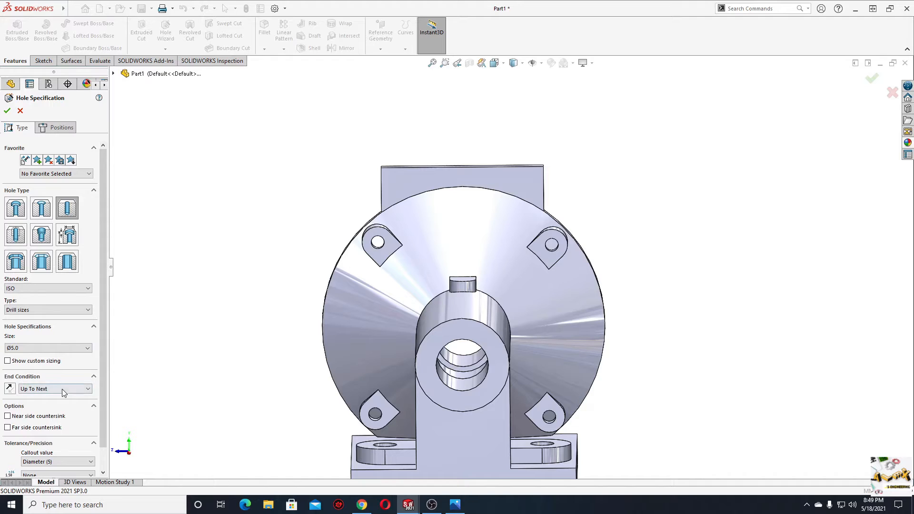
{"action": "left_click", "coordinate": [89, 391]}
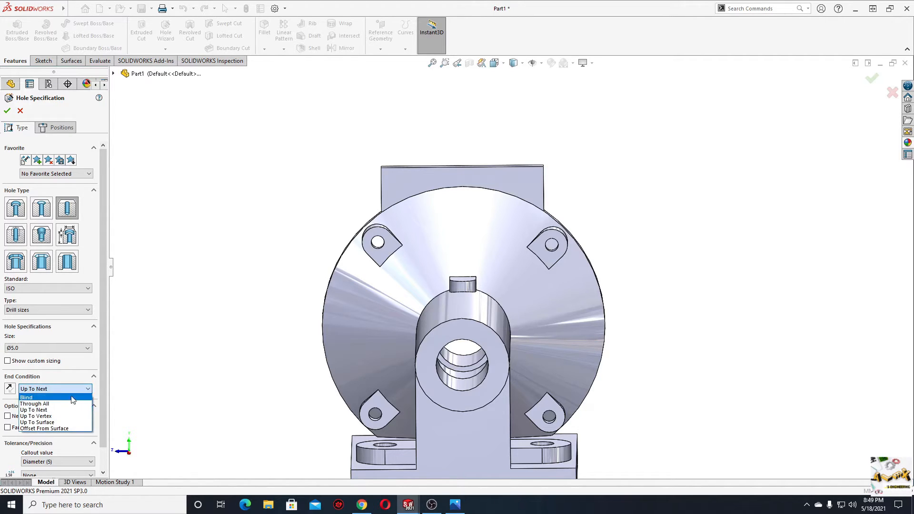
{"action": "left_click", "coordinate": [52, 405]}
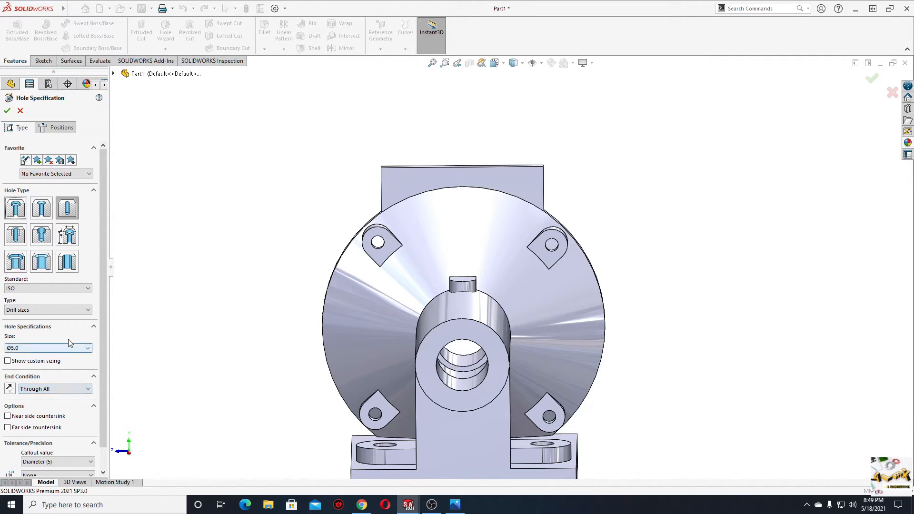
- Position the Ø5.0 holes in a 3D sketch at the hole centres of all four flange lugs and create them
{"action": "left_click", "coordinate": [61, 128]}
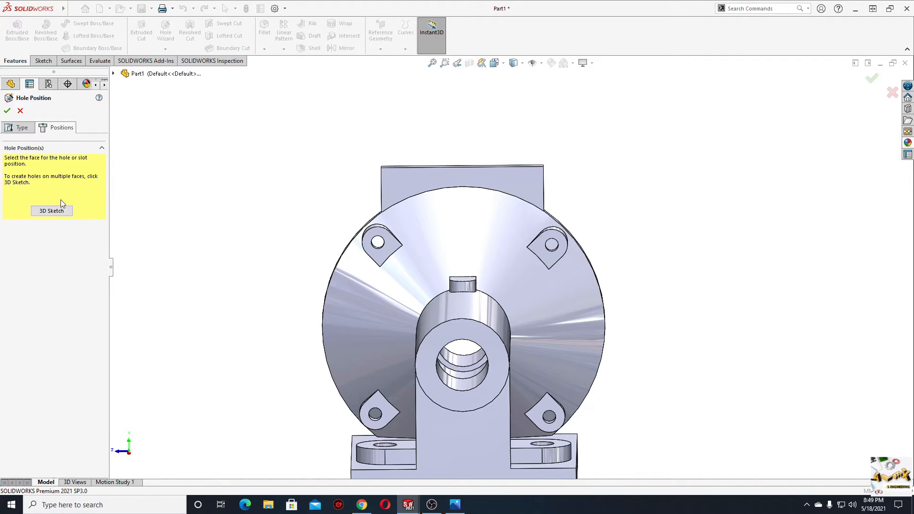
{"action": "left_click", "coordinate": [52, 211]}
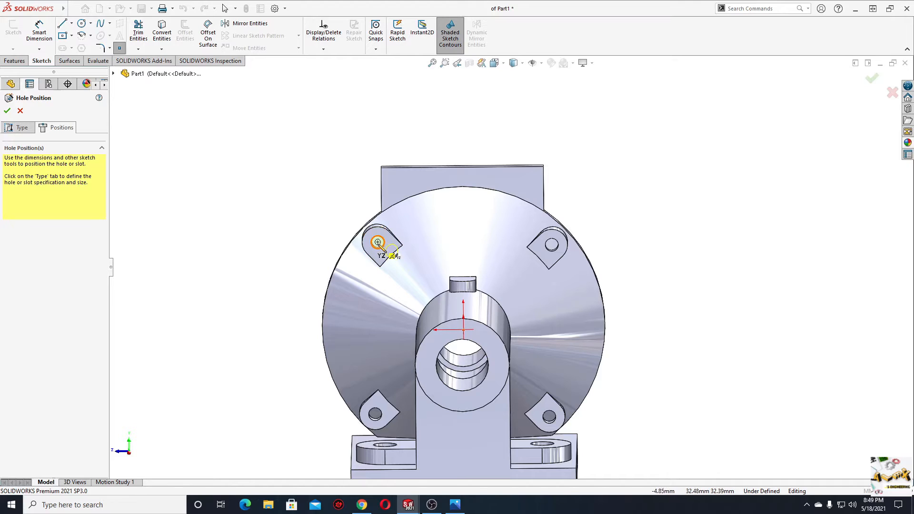
{"action": "left_click", "coordinate": [378, 243]}
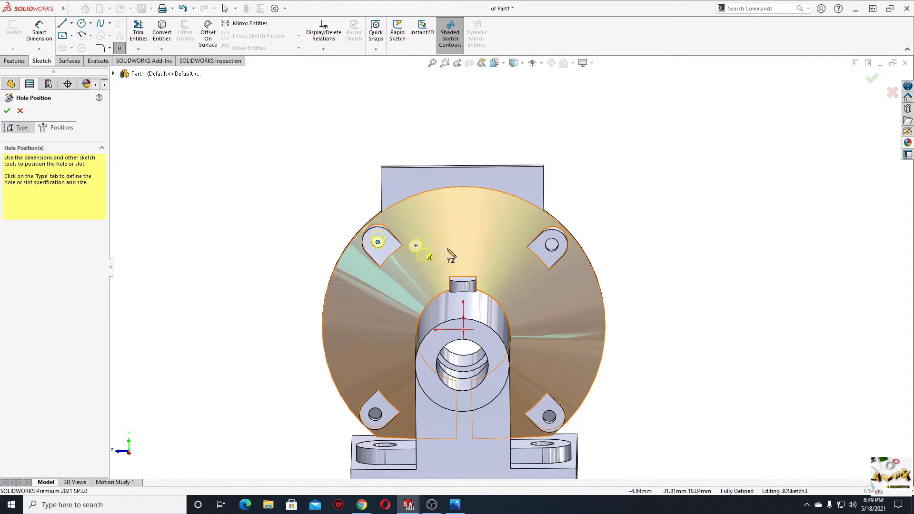
{"action": "left_click", "coordinate": [552, 246]}
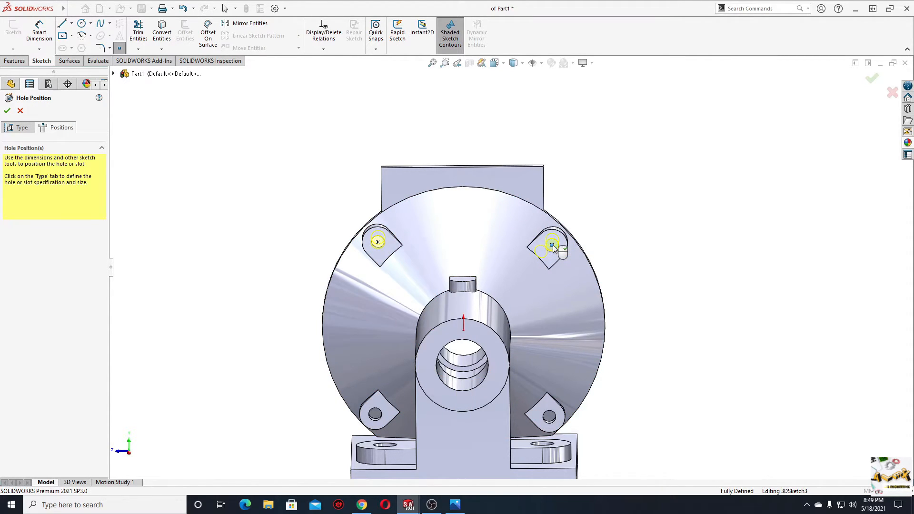
{"action": "left_click", "coordinate": [549, 417]}
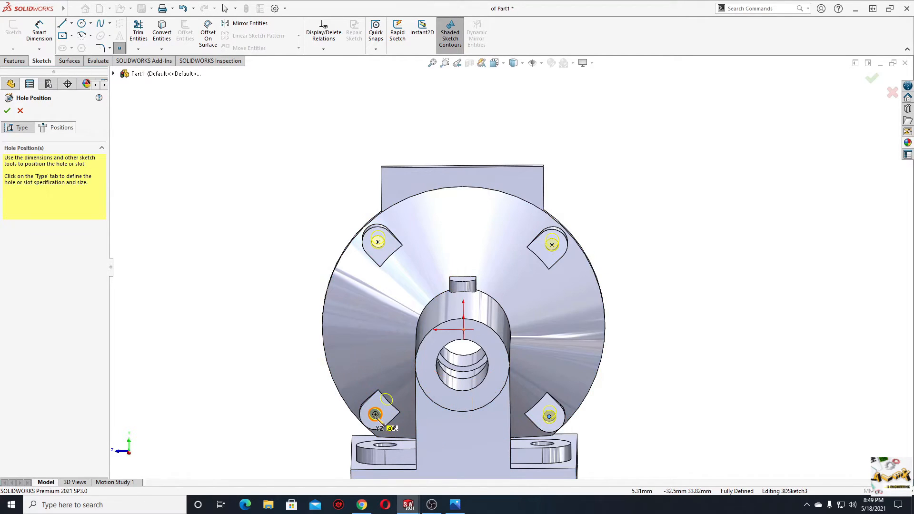
{"action": "left_click", "coordinate": [376, 415]}
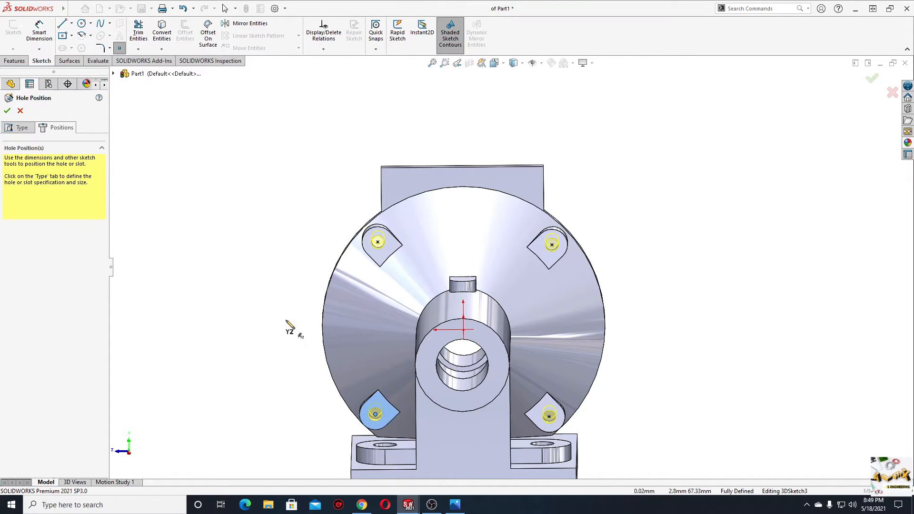
{"action": "key", "text": "Return"}
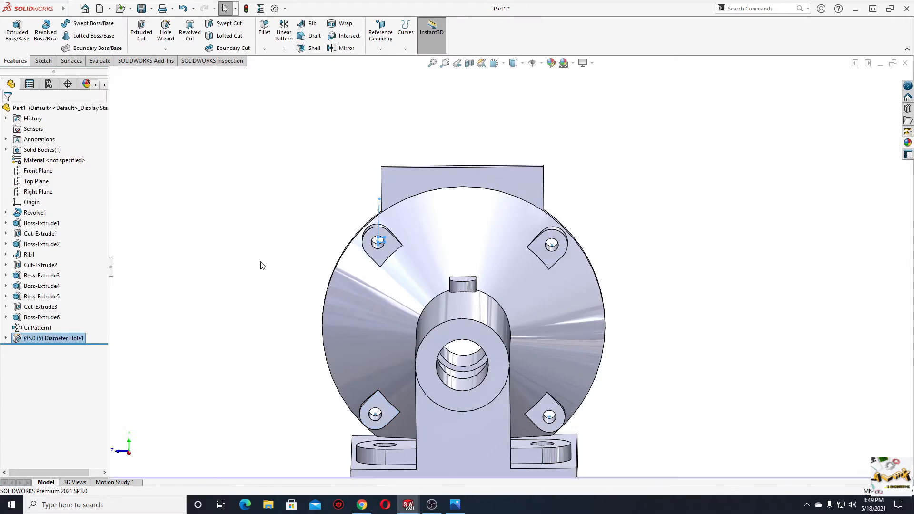
- Face the small boss on top of the cylinder and specify a Hole Wizard Ø6.0 ISO drill hole ending Up To Next
{"action": "middle_click_drag", "start_coordinate": [306, 343], "coordinate": [401, 320]}
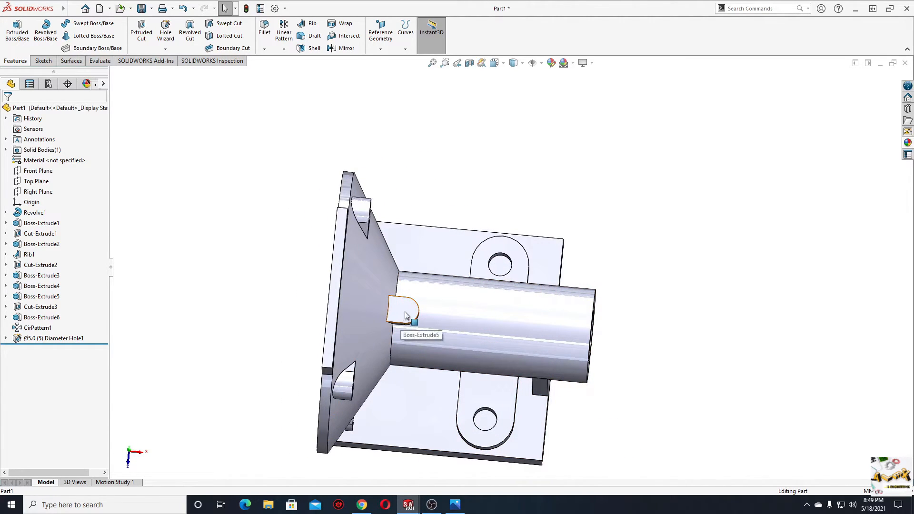
{"action": "left_click", "coordinate": [406, 316]}
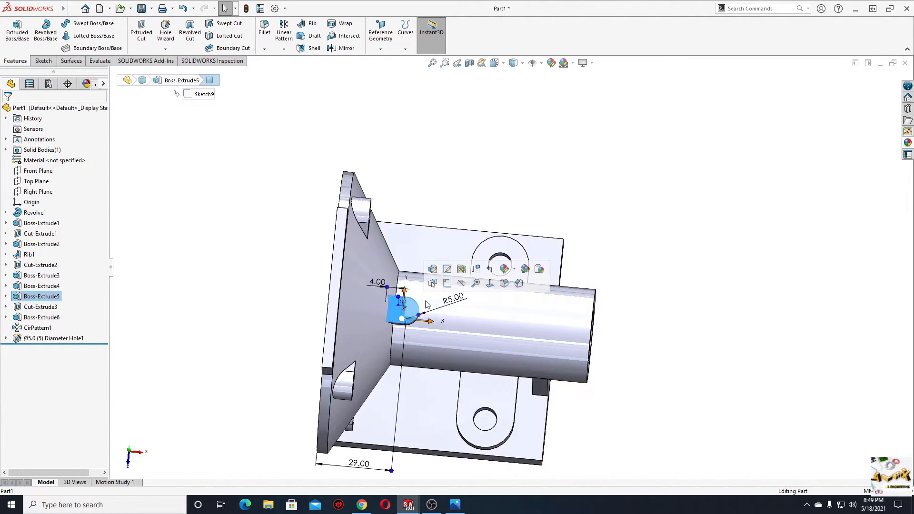
{"action": "left_click", "coordinate": [490, 284]}
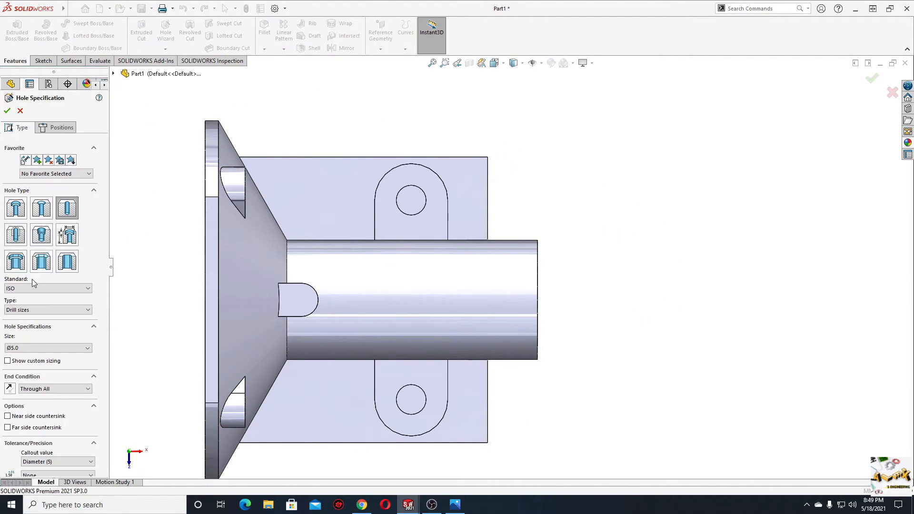
{"action": "left_click", "coordinate": [39, 349]}
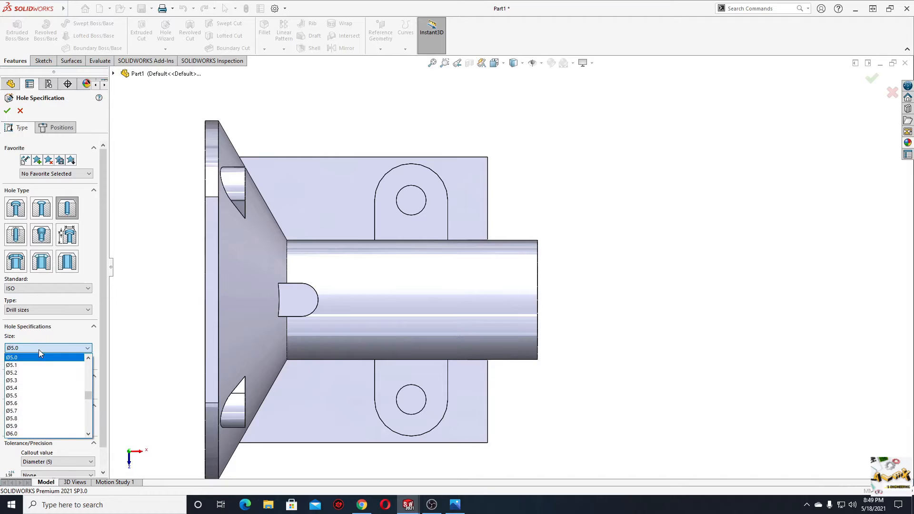
{"action": "left_click", "coordinate": [43, 433]}
{"action": "left_click", "coordinate": [47, 393]}
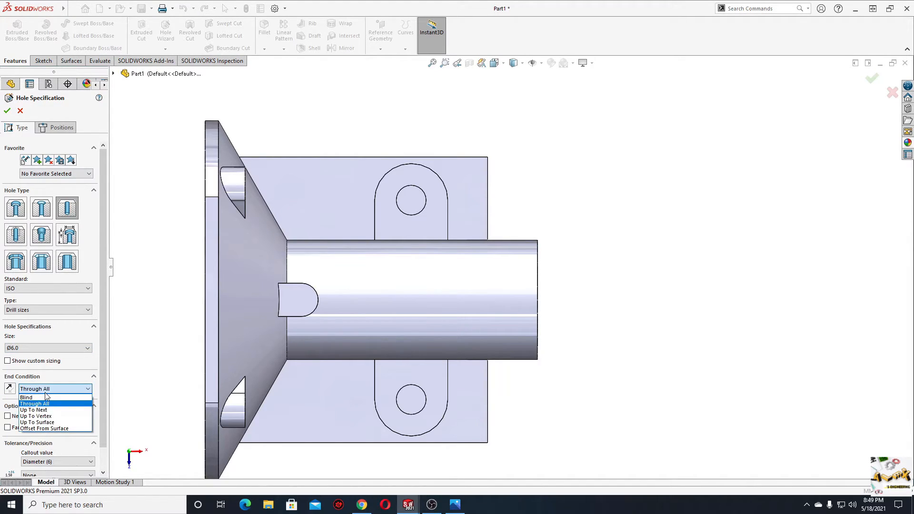
{"action": "left_click", "coordinate": [34, 410]}
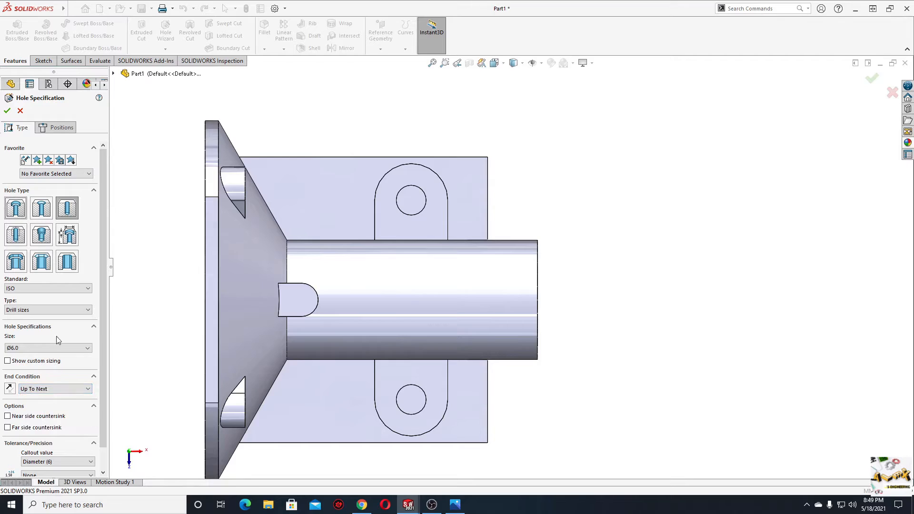
- Position the Ø6.0 hole at the centre of the small top boss's rounded end and create it
{"action": "left_click", "coordinate": [65, 129]}
{"action": "left_click", "coordinate": [46, 215]}
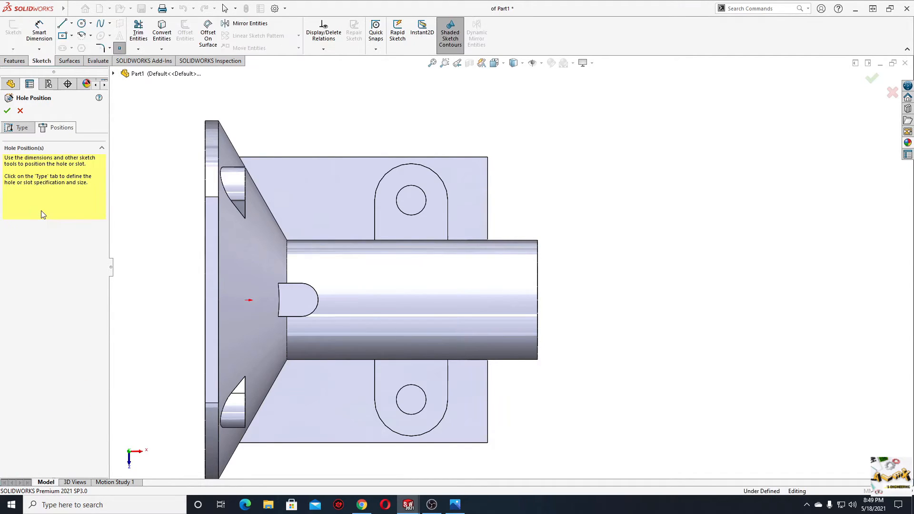
{"action": "left_click", "coordinate": [302, 300]}
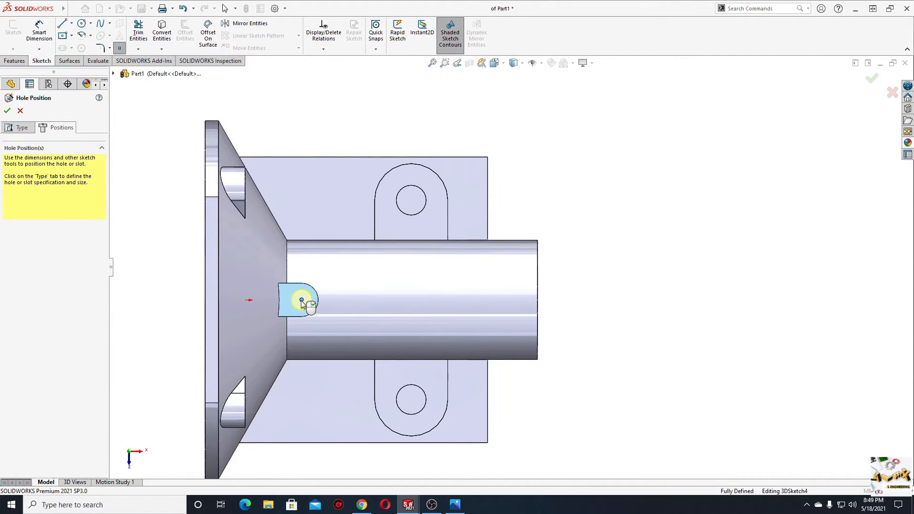
{"action": "right_click", "coordinate": [253, 301]}
{"action": "left_click", "coordinate": [172, 266]}
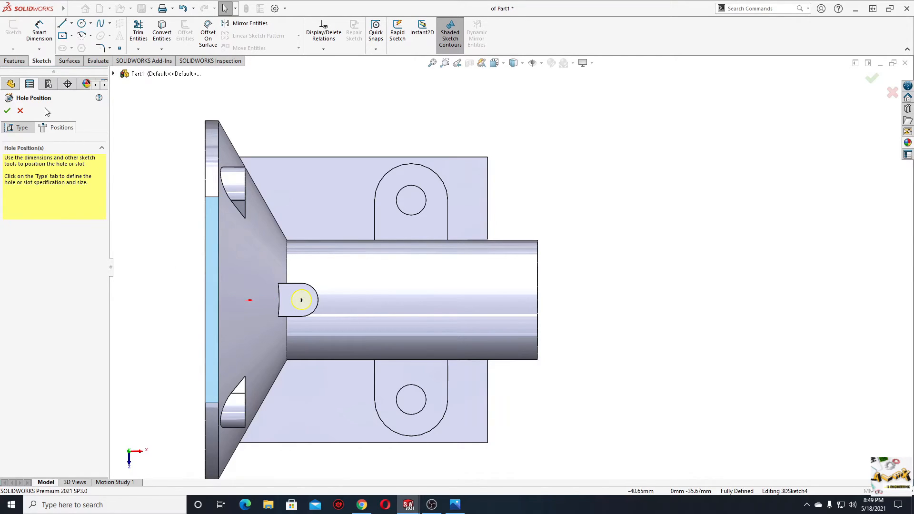
{"action": "left_click", "coordinate": [8, 109]}
- Start a sketch on the Top Plane and draw a circle about 12.7 mm in diameter near the cylinder's free end
{"action": "middle_click_drag", "start_coordinate": [191, 249], "coordinate": [318, 239]}
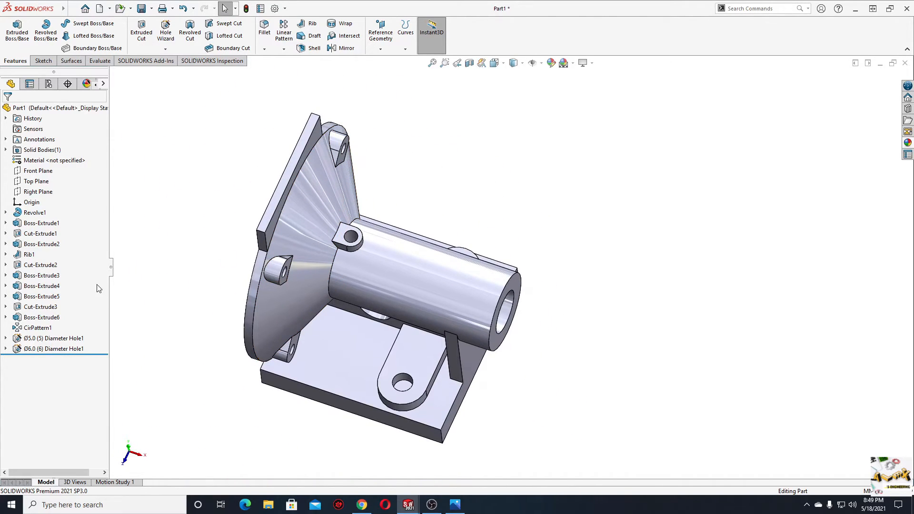
{"action": "left_click", "coordinate": [37, 184]}
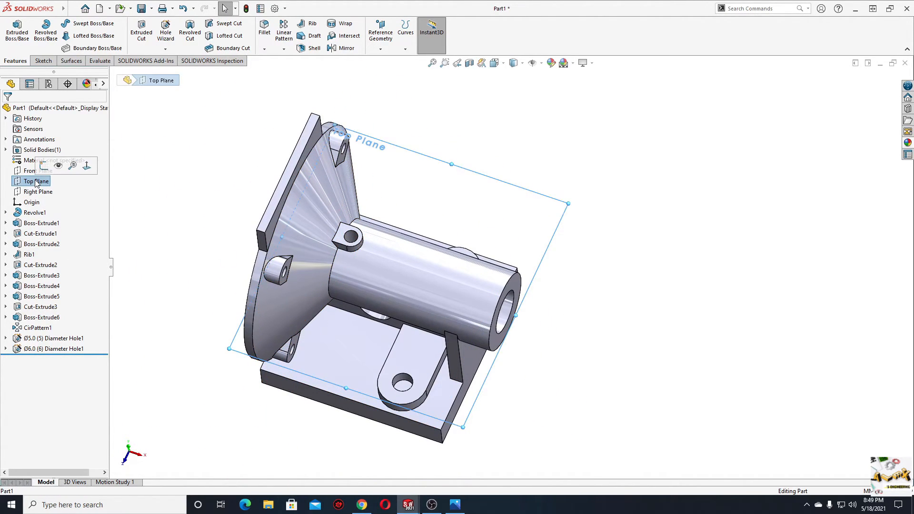
{"action": "left_click", "coordinate": [42, 165]}
{"action": "middle_click_drag", "start_coordinate": [520, 246], "coordinate": [335, 256], "text": "ctrl"}
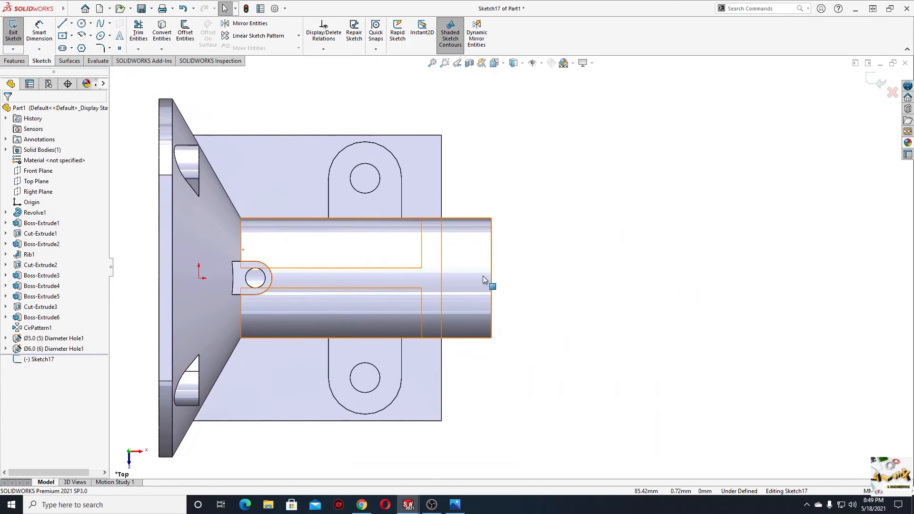
{"action": "scroll", "coordinate": [481, 276], "scroll_direction": "down", "scroll_amount": 2}
{"action": "middle_click_drag", "start_coordinate": [479, 276], "coordinate": [441, 283], "text": "ctrl"}
{"action": "left_click", "coordinate": [81, 23]}
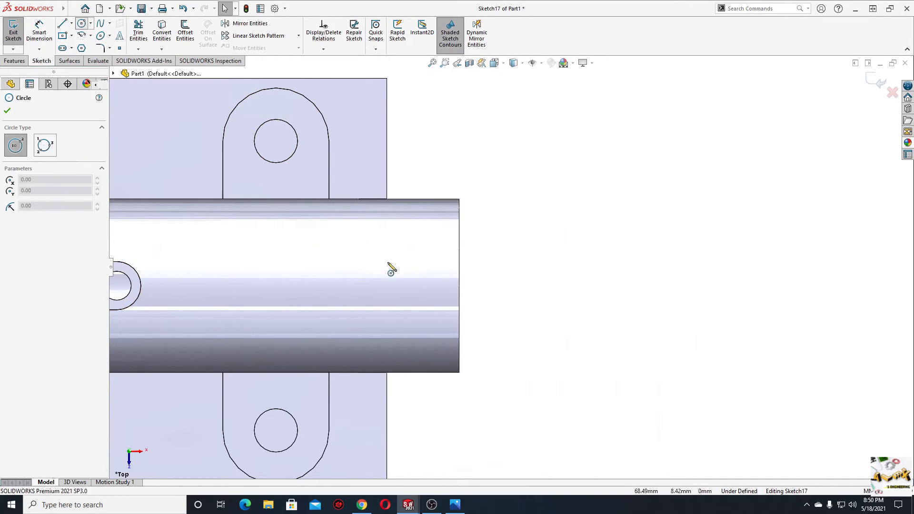
{"action": "left_click", "coordinate": [360, 286]}
{"action": "left_click", "coordinate": [379, 310]}
{"action": "right_click", "coordinate": [396, 261]}
{"action": "left_click", "coordinate": [423, 267]}
- Dimension the circle to 6 mm in diameter and place its centre 16 mm from the cylinder's free end
{"action": "left_click", "coordinate": [47, 50]}
{"action": "left_click", "coordinate": [384, 270]}
{"action": "left_click", "coordinate": [545, 294]}
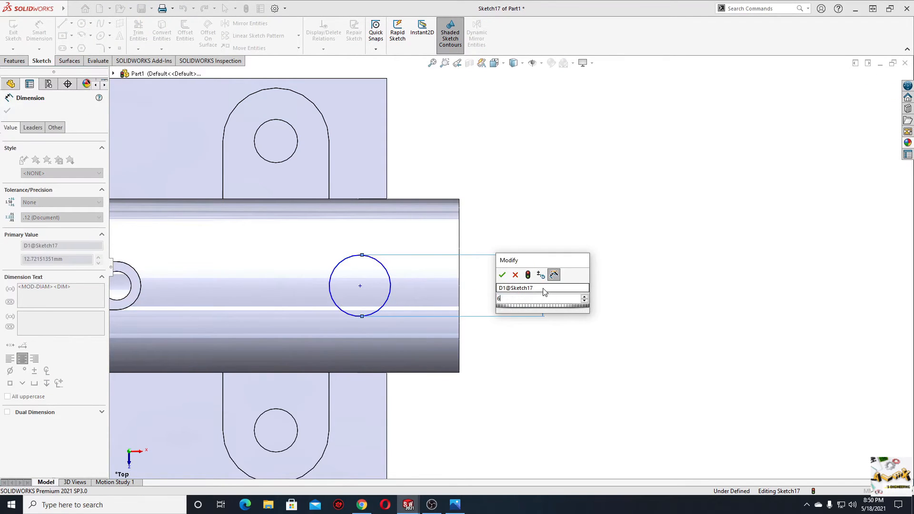
{"action": "key", "text": "Return"}
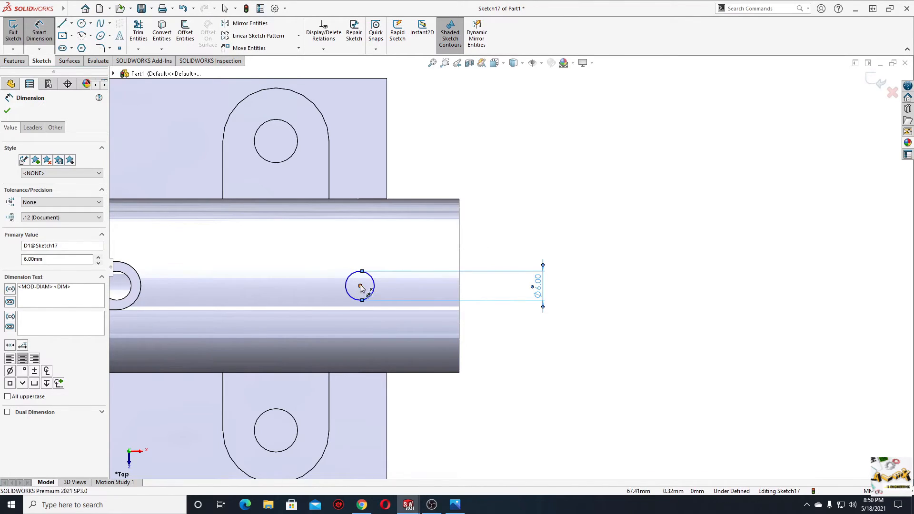
{"action": "left_click", "coordinate": [361, 286]}
{"action": "left_click", "coordinate": [460, 291]}
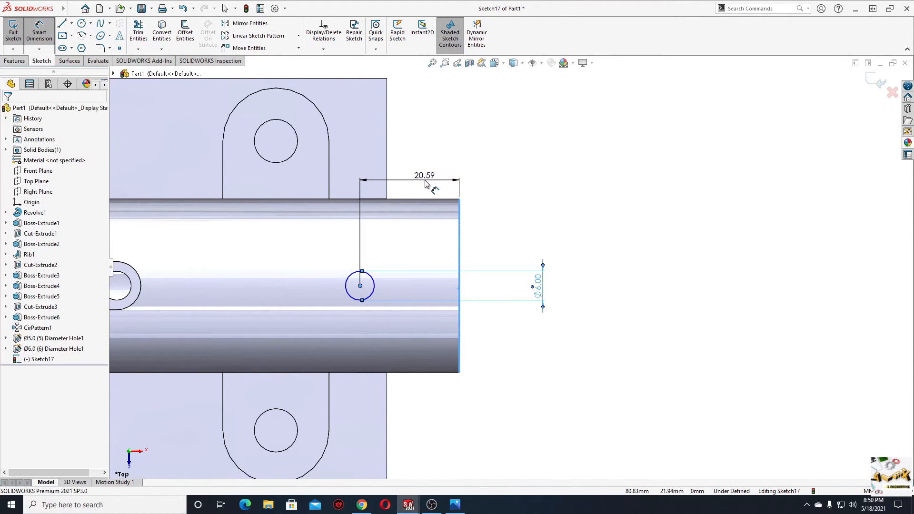
{"action": "left_click", "coordinate": [427, 184]}
{"action": "key", "text": "Return"}
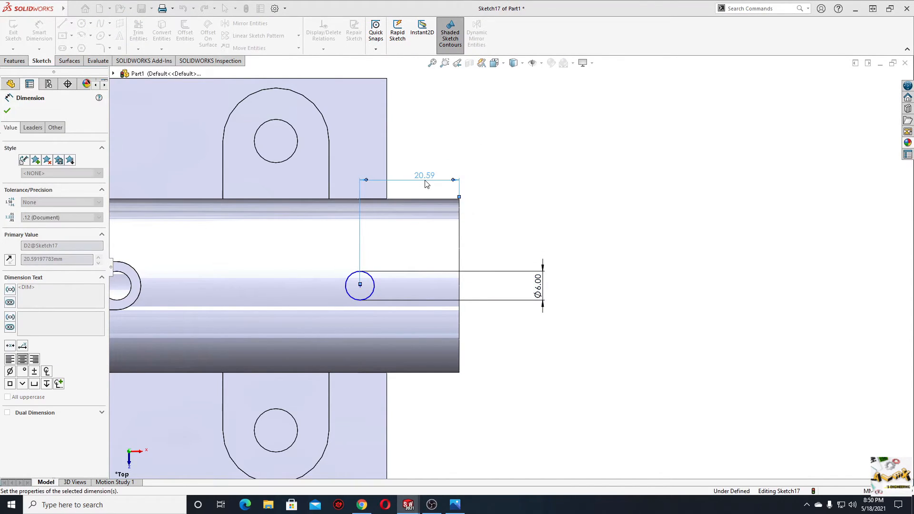
{"action": "right_click", "coordinate": [520, 206]}
{"action": "left_click", "coordinate": [556, 240]}
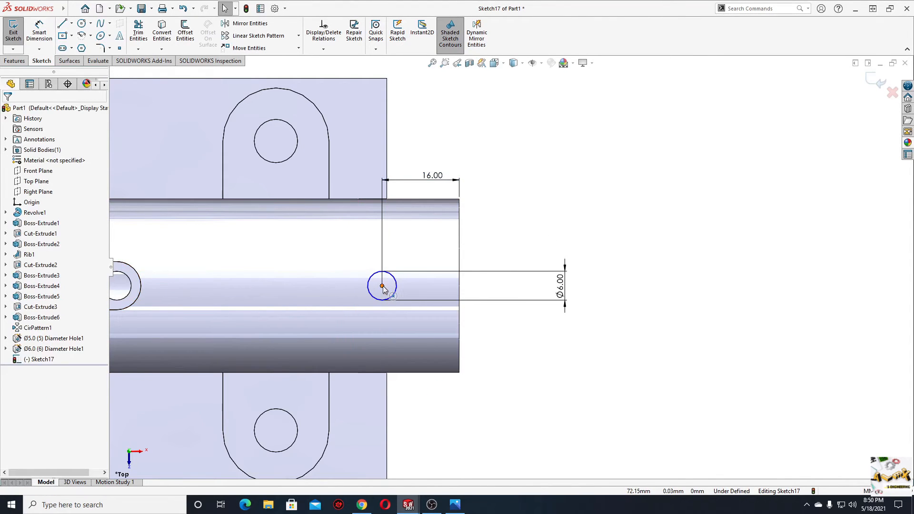
- Add a horizontal relation between the circle's centre and the origin
{"action": "left_click", "coordinate": [382, 287]}
{"action": "scroll", "coordinate": [320, 296], "scroll_direction": "up", "scroll_amount": 4}
{"action": "left_click", "coordinate": [282, 276], "text": "ctrl"}
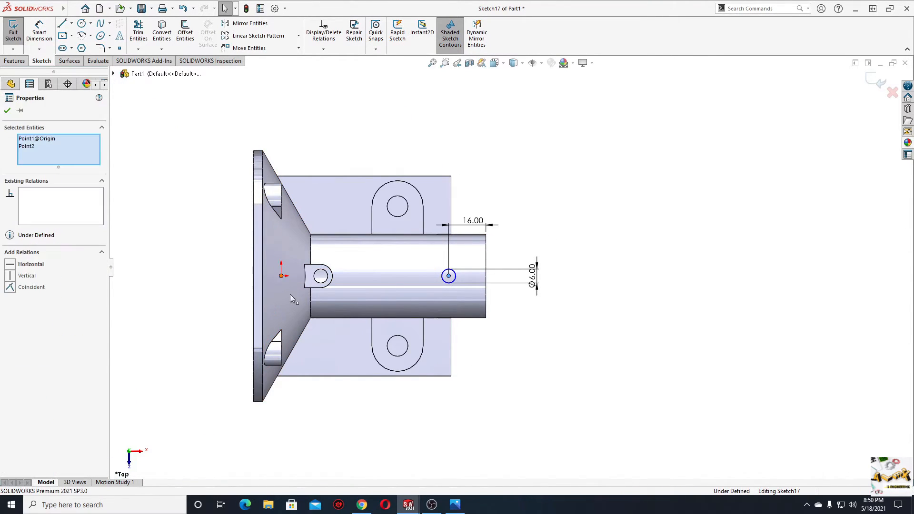
{"action": "left_click", "coordinate": [311, 234]}
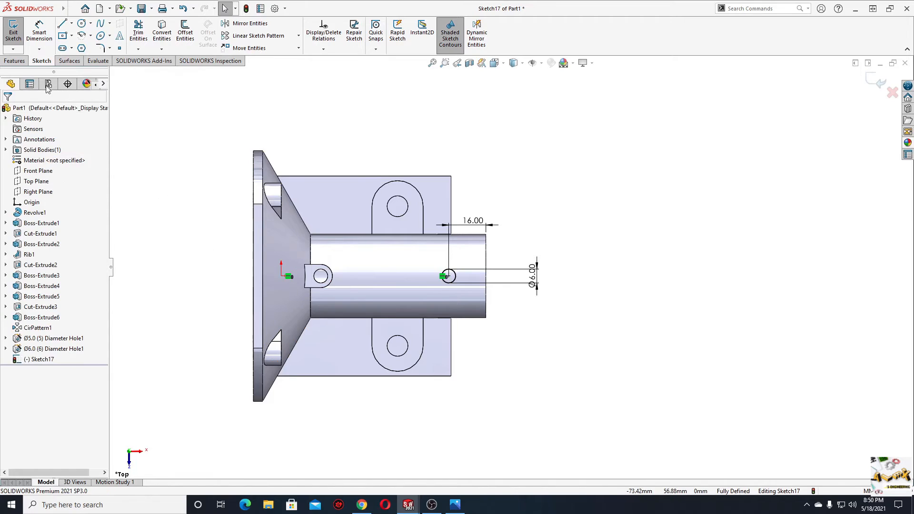
- Cut-extrude the circle Through All with the direction reversed to pierce only the upper wall of the cylinder
{"action": "left_click", "coordinate": [15, 61]}
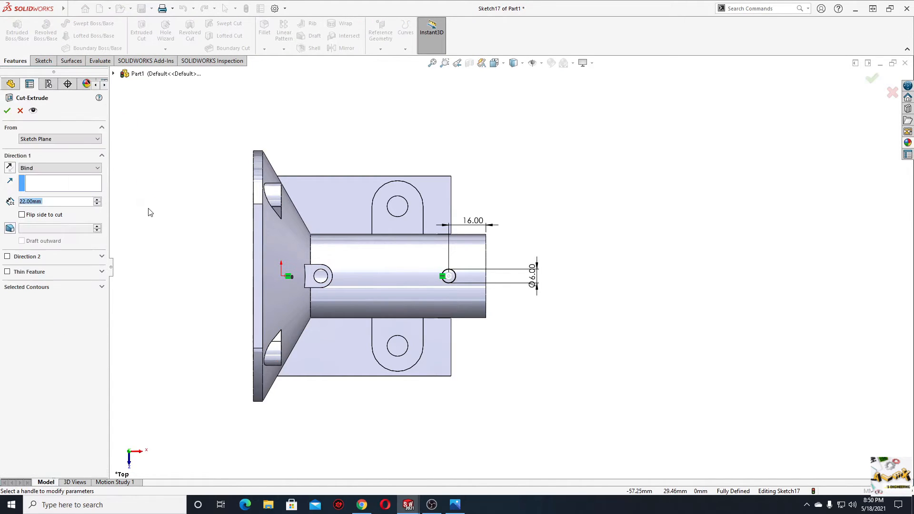
{"action": "left_click", "coordinate": [39, 168]}
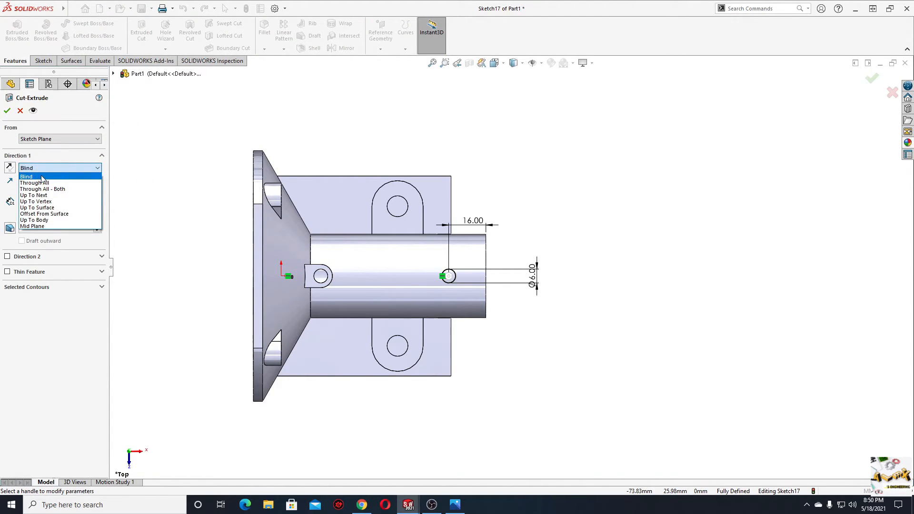
{"action": "left_click", "coordinate": [42, 183]}
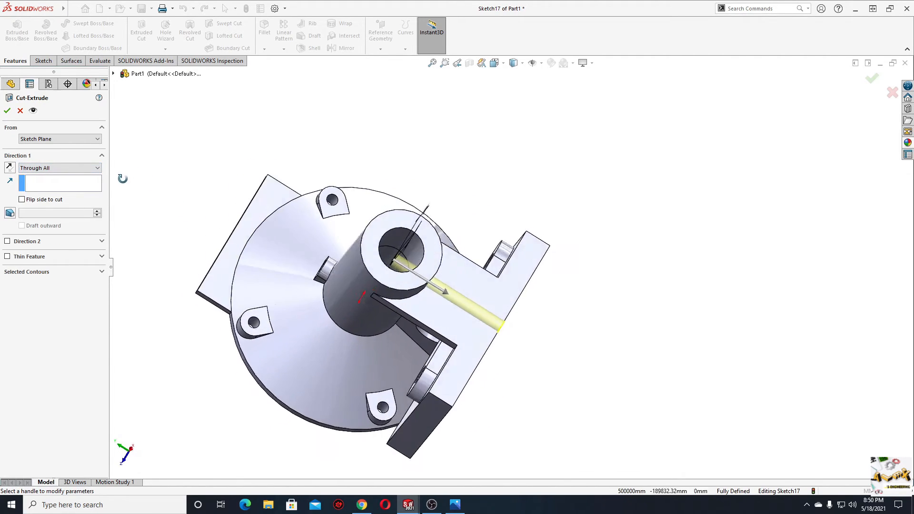
{"action": "left_click", "coordinate": [11, 170]}
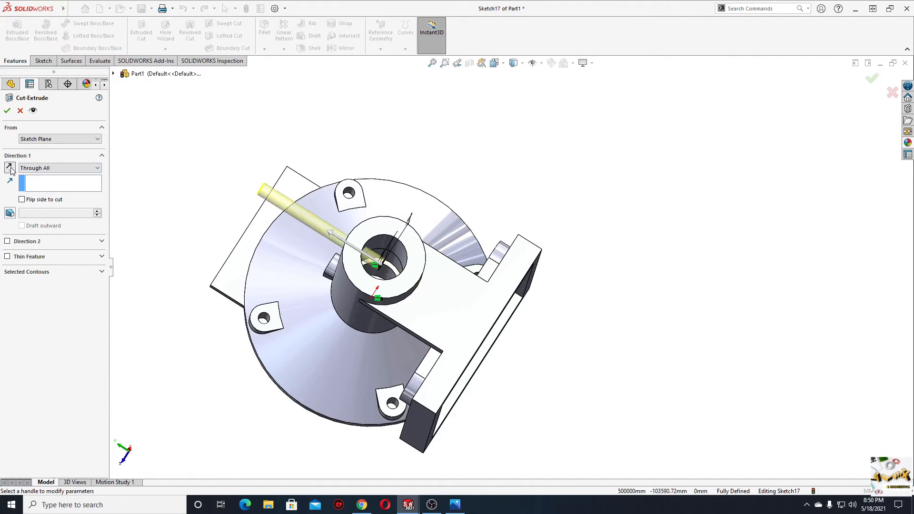
{"action": "key", "text": "Return"}
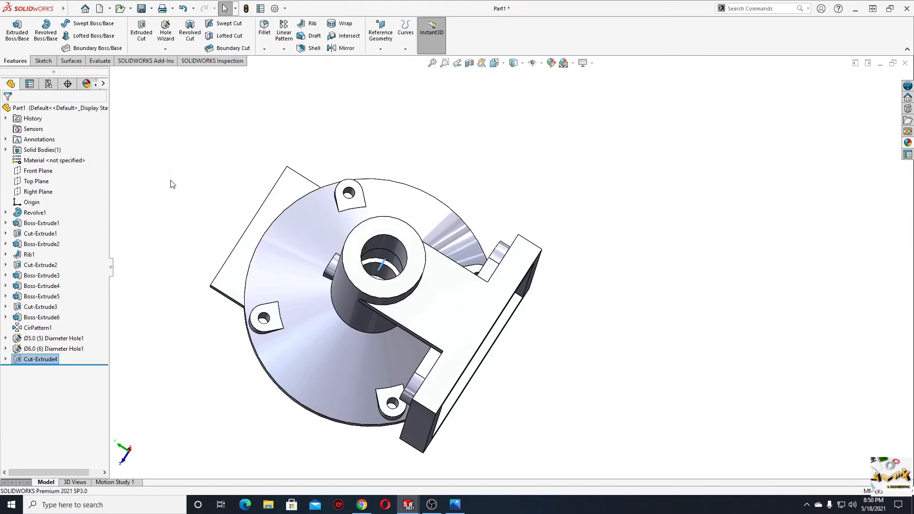
- Switch to Schita ex 121.png in Photos and examine the base corner radius and the rounded edges of the rendered part
{"action": "middle_click_drag", "start_coordinate": [188, 215], "coordinate": [155, 243]}
{"action": "middle_click_drag", "start_coordinate": [179, 307], "coordinate": [245, 179]}
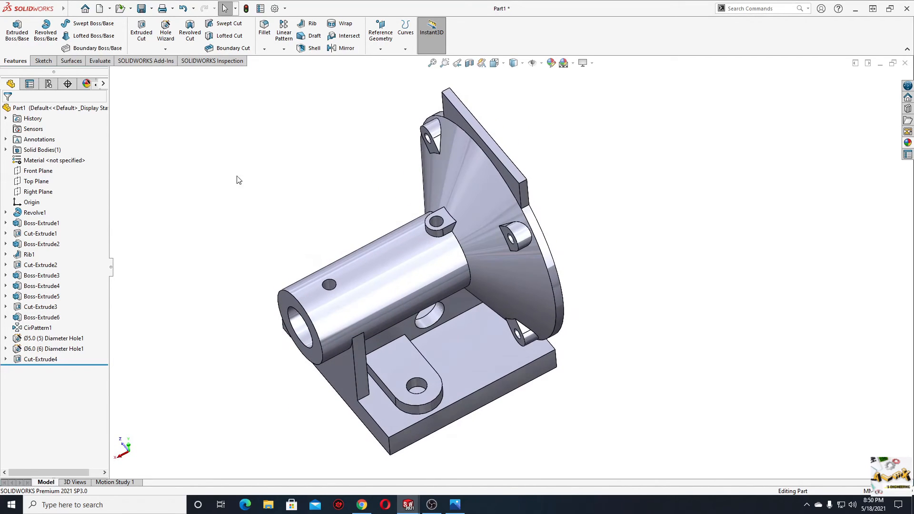
{"action": "key", "text": "alt+Tab"}
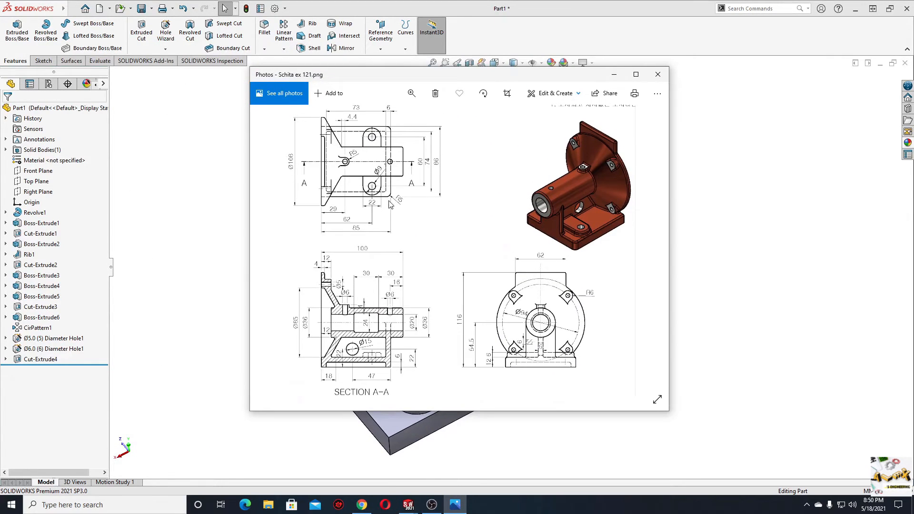
{"action": "left_click", "coordinate": [637, 74]}
{"action": "scroll", "coordinate": [376, 232], "scroll_direction": "up", "scroll_amount": 5}
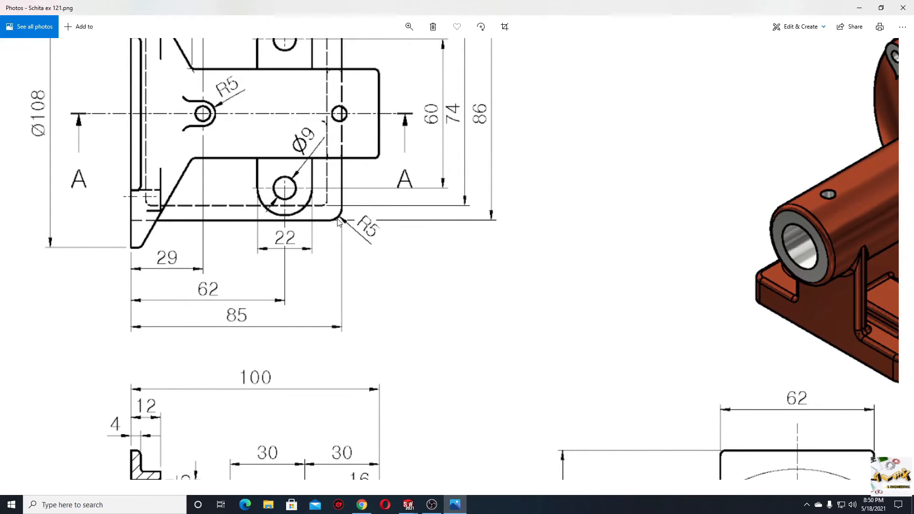
{"action": "mouse_move", "coordinate": [371, 202]}
{"action": "left_mouse_down"}
{"action": "mouse_move", "coordinate": [363, 287]}
{"action": "mouse_move", "coordinate": [197, 138]}
{"action": "mouse_move", "coordinate": [172, 100]}
{"action": "left_mouse_up"}
{"action": "left_click_drag", "start_coordinate": [550, 244], "coordinate": [484, 314]}
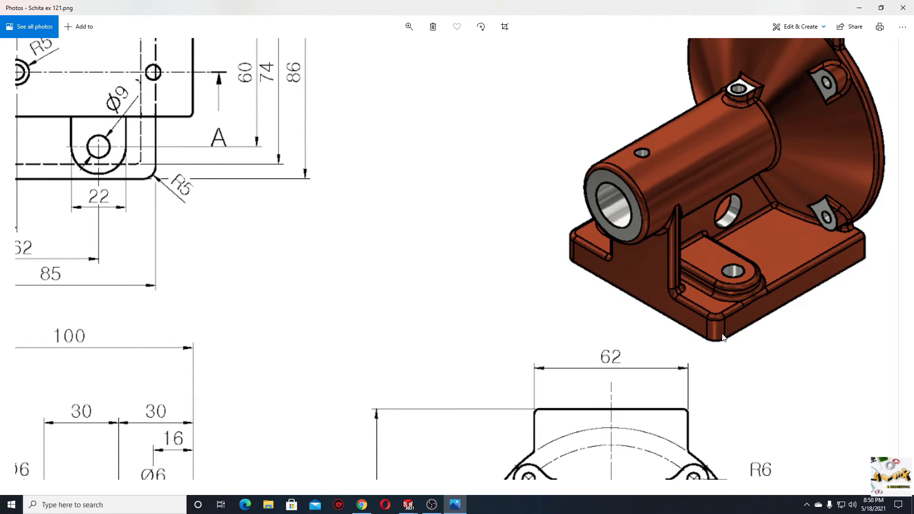
{"action": "scroll", "coordinate": [628, 317], "scroll_direction": "down", "scroll_amount": 5}
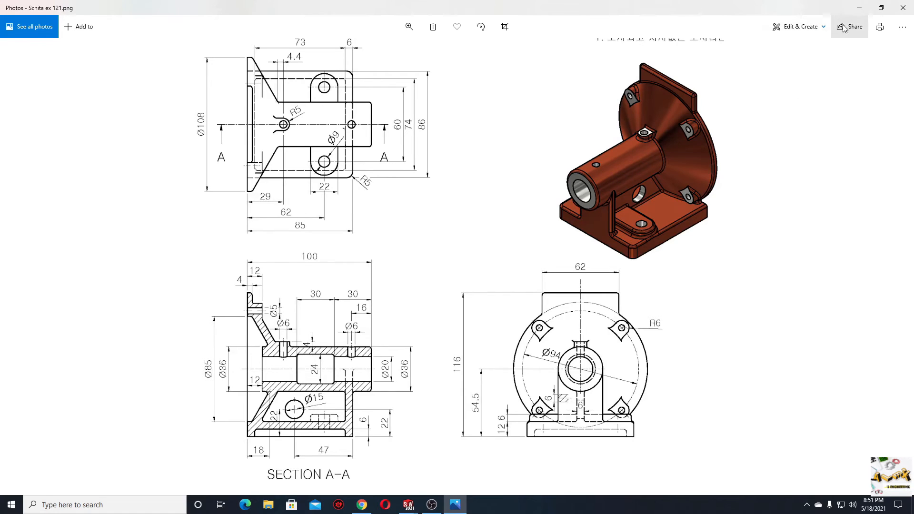
{"action": "left_click", "coordinate": [882, 9]}
{"action": "left_click_drag", "start_coordinate": [559, 81], "coordinate": [0, 95]}
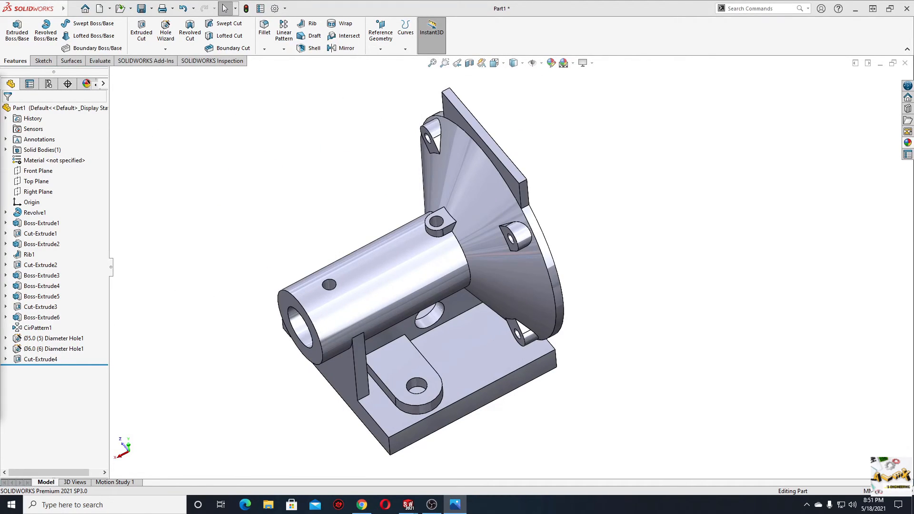
- Fillet the four vertical corner edges of the base plate with a 5 mm radius
{"action": "left_click", "coordinate": [298, 190]}
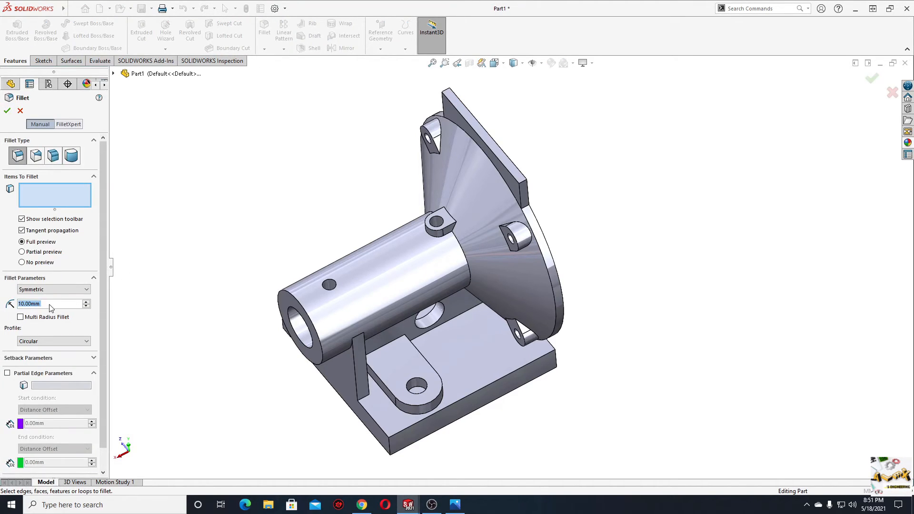
{"action": "type", "text": "5"}
{"action": "key", "text": "Return"}
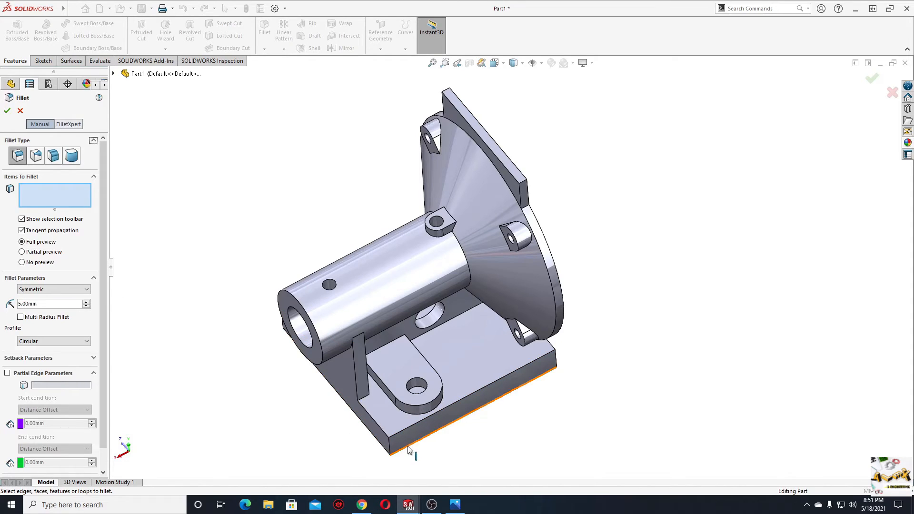
{"action": "left_click", "coordinate": [390, 450]}
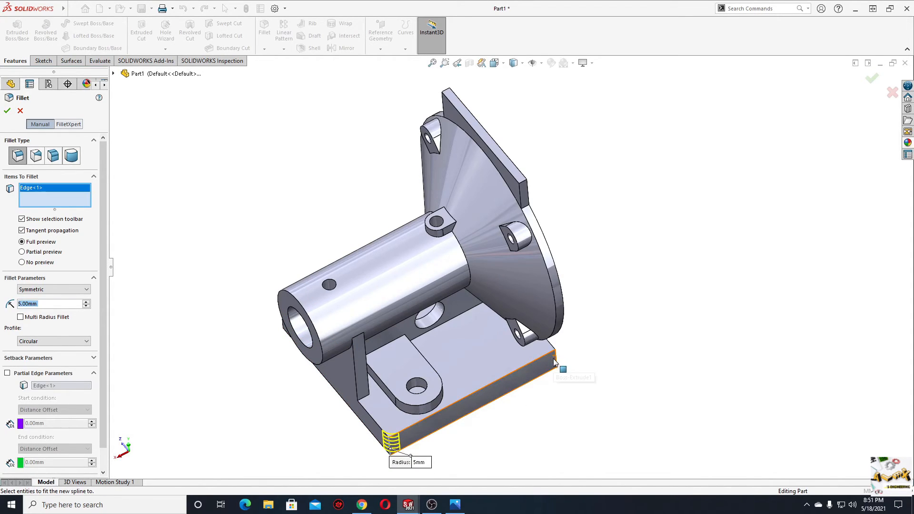
{"action": "left_click", "coordinate": [554, 360]}
{"action": "middle_click_drag", "start_coordinate": [412, 376], "coordinate": [486, 389]}
{"action": "left_click", "coordinate": [240, 345]}
{"action": "left_click", "coordinate": [250, 229]}
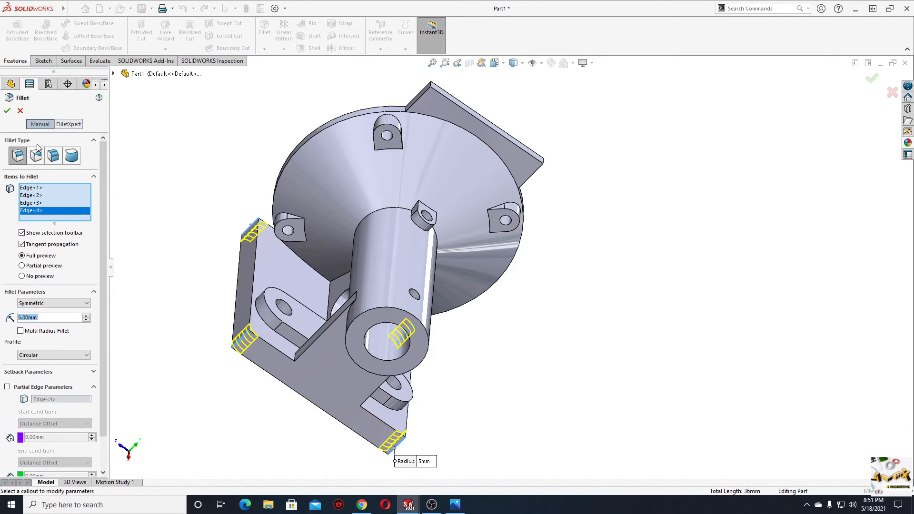
{"action": "key", "text": "Return"}
- Start a 2 mm fillet on the base plate's upper outer edges and the edges where the plate meets the support wall
{"action": "middle_click_drag", "start_coordinate": [312, 339], "coordinate": [320, 266]}
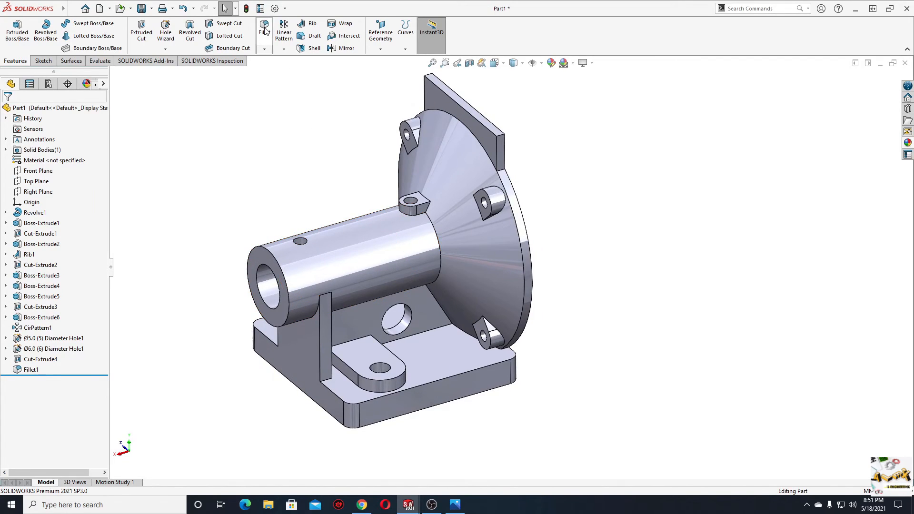
{"action": "key", "text": "Return"}
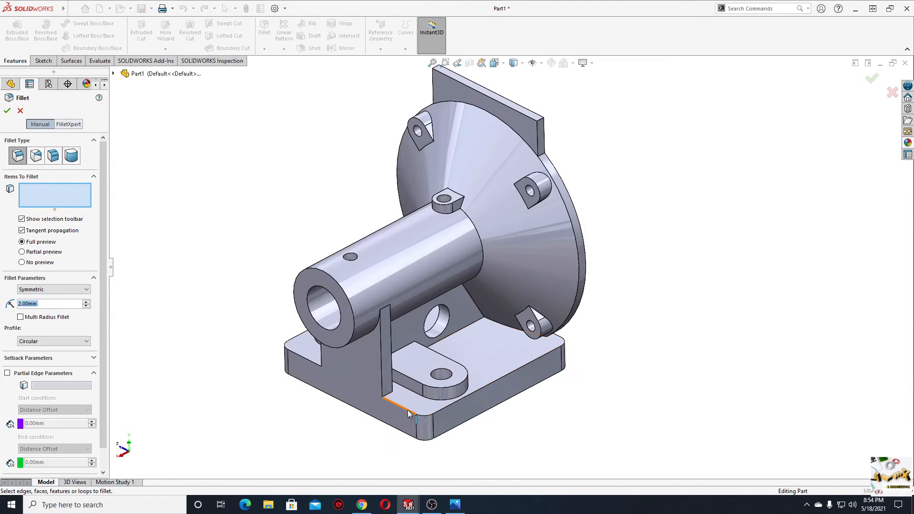
{"action": "left_click", "coordinate": [408, 415]}
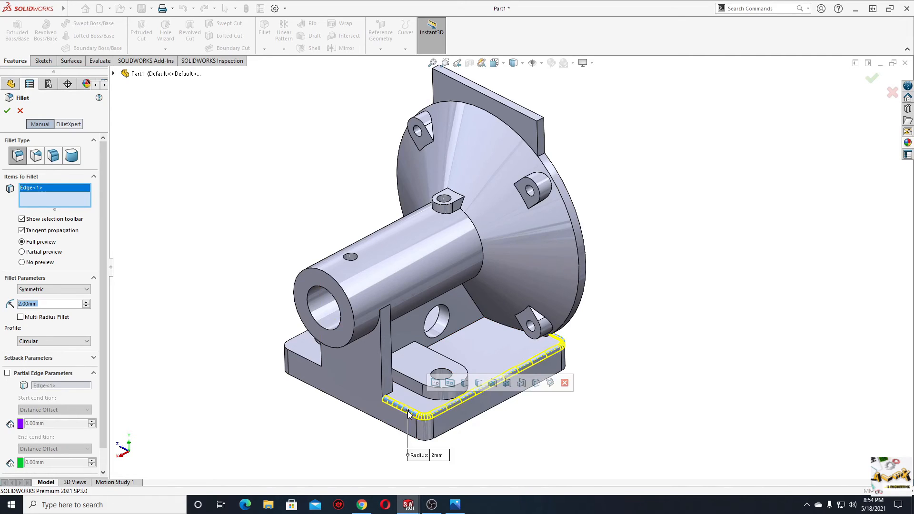
{"action": "left_click", "coordinate": [307, 362]}
{"action": "middle_click_drag", "start_coordinate": [441, 374], "coordinate": [552, 305]}
{"action": "left_click", "coordinate": [493, 338]}
{"action": "left_click", "coordinate": [510, 307]}
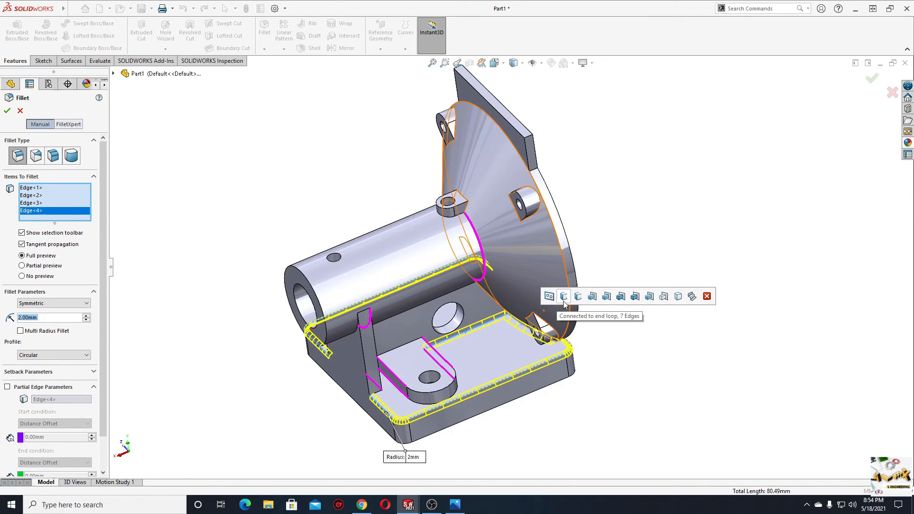
{"action": "left_click", "coordinate": [564, 301]}
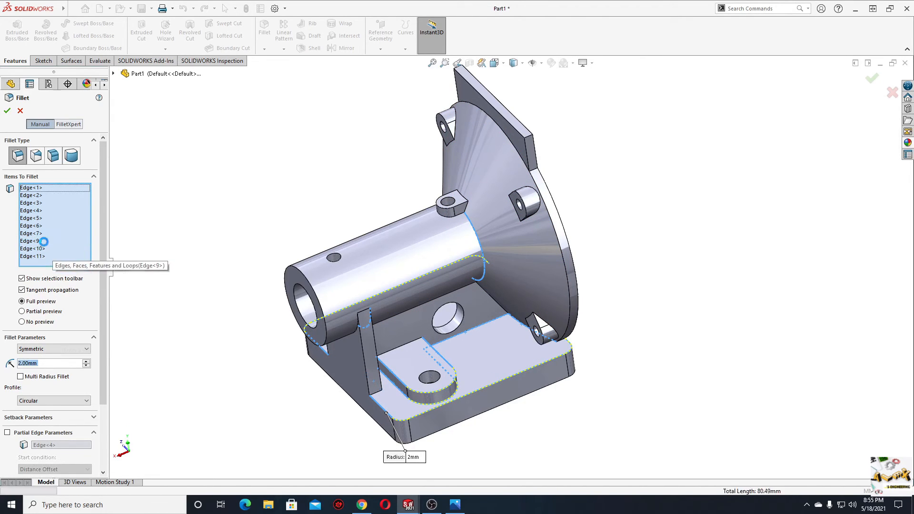
{"action": "middle_click_drag", "start_coordinate": [190, 285], "coordinate": [324, 310]}
{"action": "left_click", "coordinate": [312, 296]}
{"action": "middle_click_drag", "start_coordinate": [259, 266], "coordinate": [218, 262]}
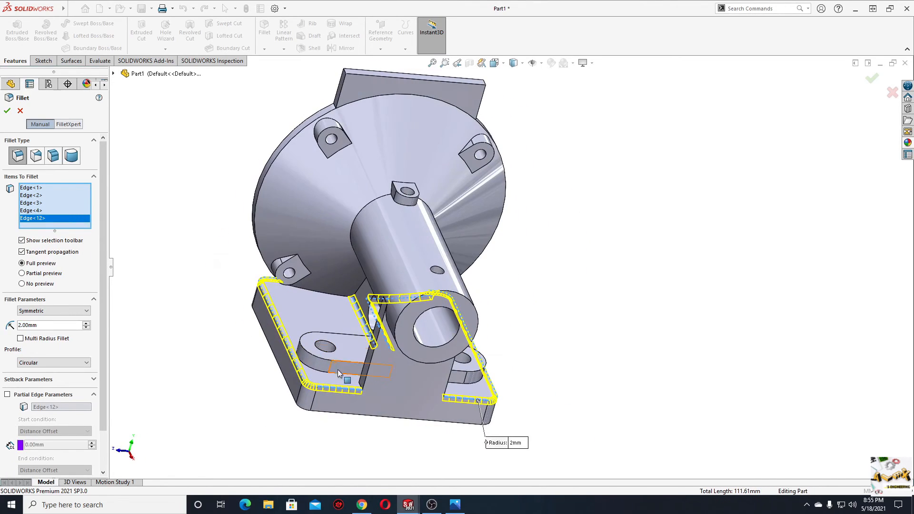
- Add the bearing cylinder's end face and the rib's outer face to the 2 mm fillet selection
{"action": "left_click", "coordinate": [338, 372]}
{"action": "left_click", "coordinate": [342, 376]}
{"action": "middle_click_drag", "start_coordinate": [342, 375], "coordinate": [241, 341]}
{"action": "left_click", "coordinate": [394, 341]}
{"action": "middle_click_drag", "start_coordinate": [393, 341], "coordinate": [512, 358]}
{"action": "left_click", "coordinate": [412, 375]}
{"action": "left_click", "coordinate": [500, 283]}
{"action": "middle_click_drag", "start_coordinate": [406, 254], "coordinate": [415, 291]}
{"action": "left_click", "coordinate": [314, 193]}
{"action": "middle_click_drag", "start_coordinate": [370, 212], "coordinate": [247, 228]}
- Include the support wall's edges, the rib's junction edges and one side of the flange rim in the fillet selection
{"action": "left_click", "coordinate": [559, 171]}
{"action": "left_click", "coordinate": [548, 160]}
{"action": "left_click", "coordinate": [379, 146]}
{"action": "left_click", "coordinate": [380, 145]}
{"action": "left_click", "coordinate": [493, 324]}
{"action": "middle_click_drag", "start_coordinate": [348, 336], "coordinate": [257, 345]}
{"action": "left_click", "coordinate": [391, 332]}
{"action": "left_click", "coordinate": [441, 331]}
{"action": "left_click", "coordinate": [448, 335]}
{"action": "left_click", "coordinate": [422, 360]}
{"action": "left_click", "coordinate": [409, 358]}
{"action": "middle_click_drag", "start_coordinate": [408, 363], "coordinate": [655, 409]}
{"action": "left_click", "coordinate": [469, 388]}
{"action": "left_click", "coordinate": [452, 414]}
- Add the upper edges of both mounting pads on the base and apply the 2 mm fillet
{"action": "middle_click_drag", "start_coordinate": [452, 418], "coordinate": [348, 438]}
{"action": "left_click", "coordinate": [487, 381]}
{"action": "left_click", "coordinate": [474, 367]}
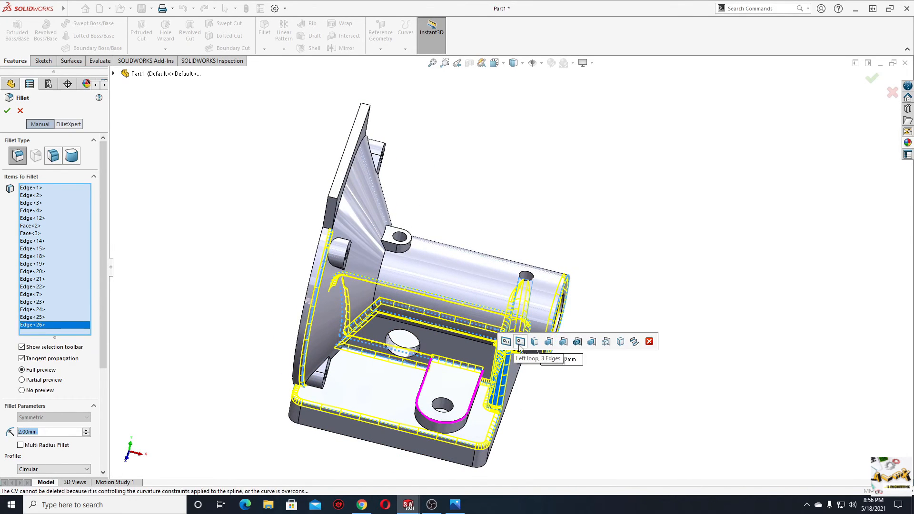
{"action": "left_click", "coordinate": [520, 347]}
{"action": "left_click", "coordinate": [459, 423]}
{"action": "left_click", "coordinate": [459, 423]}
{"action": "middle_click_drag", "start_coordinate": [462, 423], "coordinate": [314, 429]}
{"action": "left_click", "coordinate": [546, 378]}
{"action": "middle_click_drag", "start_coordinate": [545, 377], "coordinate": [490, 373]}
{"action": "left_click", "coordinate": [490, 372]}
{"action": "middle_click_drag", "start_coordinate": [492, 413], "coordinate": [557, 333]}
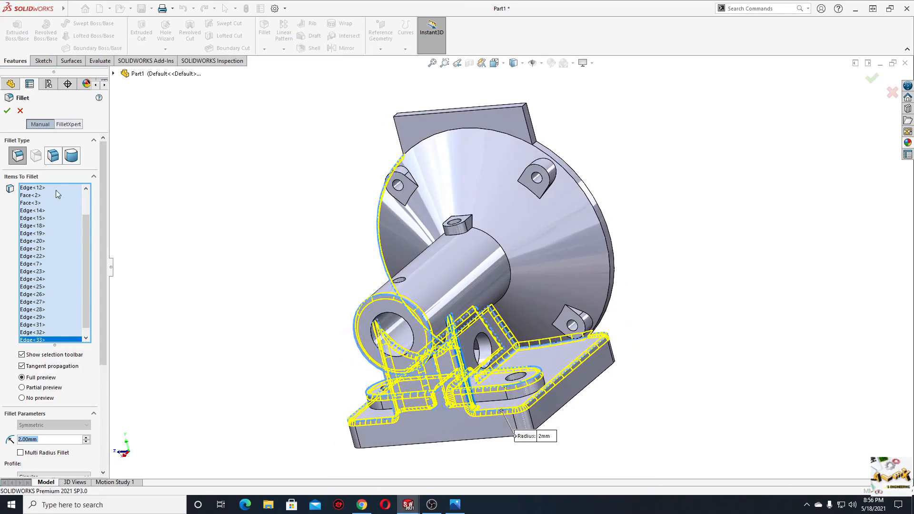
{"action": "left_click", "coordinate": [7, 111]}
- Start another 2 mm fillet on the opposite flange rim edge and the edge where the flange meets the base plate
{"action": "middle_click_drag", "start_coordinate": [353, 350], "coordinate": [457, 233]}
{"action": "left_click", "coordinate": [264, 29]}
{"action": "left_click", "coordinate": [563, 335]}
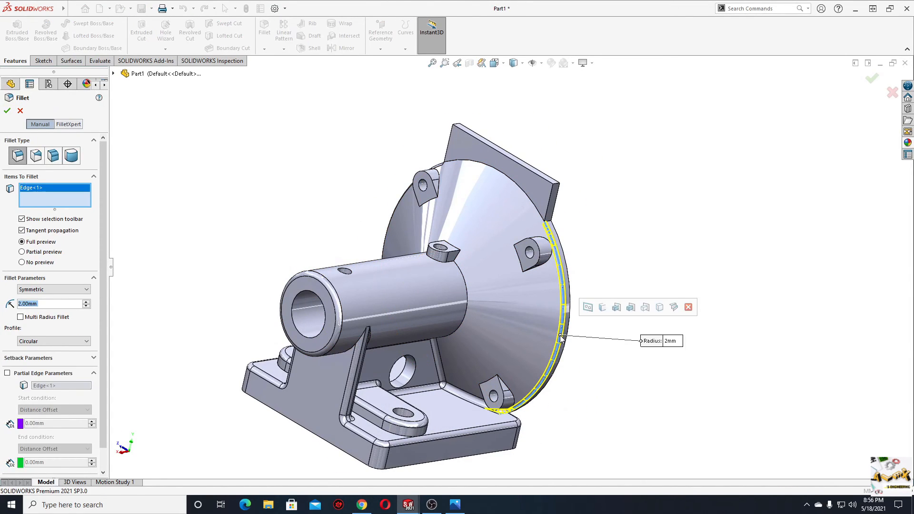
{"action": "left_click", "coordinate": [534, 204]}
{"action": "left_click", "coordinate": [534, 203]}
{"action": "left_click", "coordinate": [496, 394]}
{"action": "left_click", "coordinate": [496, 394]}
{"action": "middle_click_drag", "start_coordinate": [495, 394], "coordinate": [490, 408]}
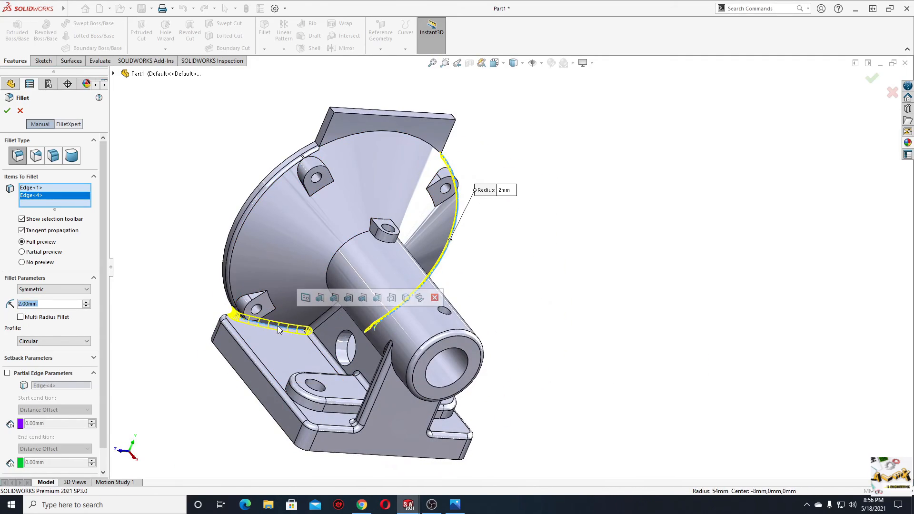
- Add the edges where the bearing cylinder meets the cone and the small oil boss to the fillet selection
{"action": "middle_click_drag", "start_coordinate": [313, 349], "coordinate": [548, 370]}
{"action": "scroll", "coordinate": [528, 358], "scroll_direction": "down", "scroll_amount": 5}
{"action": "left_click", "coordinate": [529, 358]}
{"action": "scroll", "coordinate": [500, 344], "scroll_direction": "up", "scroll_amount": 2}
{"action": "left_click", "coordinate": [472, 227]}
{"action": "middle_click_drag", "start_coordinate": [441, 230], "coordinate": [483, 258]}
{"action": "left_click", "coordinate": [418, 202]}
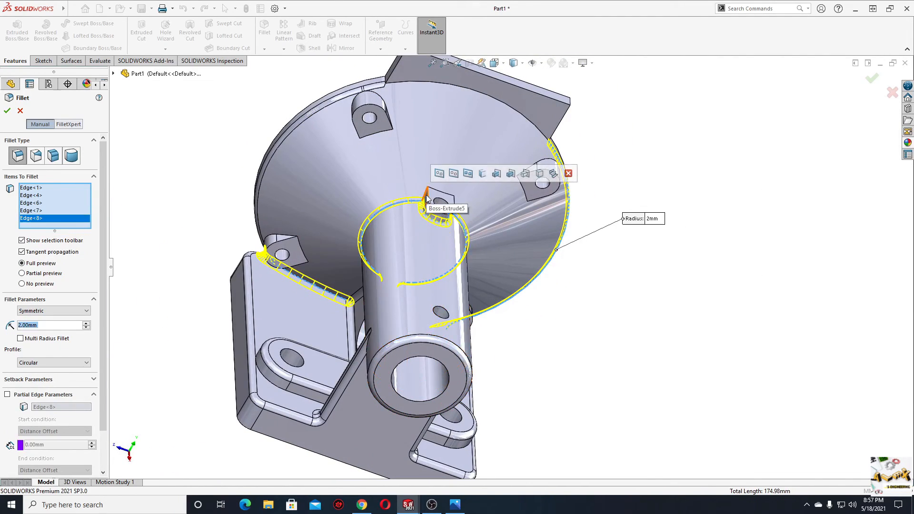
- Include the remaining edges around the small oil boss on the cylinder in the fillet selection
{"action": "left_click", "coordinate": [427, 199]}
{"action": "mouse_move", "coordinate": [427, 199]}
{"action": "middle_mouse_down"}
{"action": "mouse_move", "coordinate": [478, 219]}
{"action": "mouse_move", "coordinate": [471, 305]}
{"action": "mouse_move", "coordinate": [427, 378]}
{"action": "mouse_move", "coordinate": [433, 424]}
{"action": "mouse_move", "coordinate": [495, 186]}
{"action": "mouse_move", "coordinate": [424, 184]}
{"action": "middle_mouse_up"}
{"action": "left_click", "coordinate": [479, 219]}
{"action": "left_click", "coordinate": [491, 223]}
{"action": "left_click", "coordinate": [498, 180]}
{"action": "left_click", "coordinate": [398, 212]}
{"action": "left_click", "coordinate": [391, 215]}
- Add the upper rectangular plate's outer faces and adjoining edges and apply the 2 mm fillet
{"action": "middle_click_drag", "start_coordinate": [390, 215], "coordinate": [447, 260]}
{"action": "left_click", "coordinate": [447, 260]}
{"action": "left_click", "coordinate": [447, 257]}
{"action": "left_click", "coordinate": [448, 238]}
{"action": "left_click", "coordinate": [470, 280]}
{"action": "left_click", "coordinate": [471, 280]}
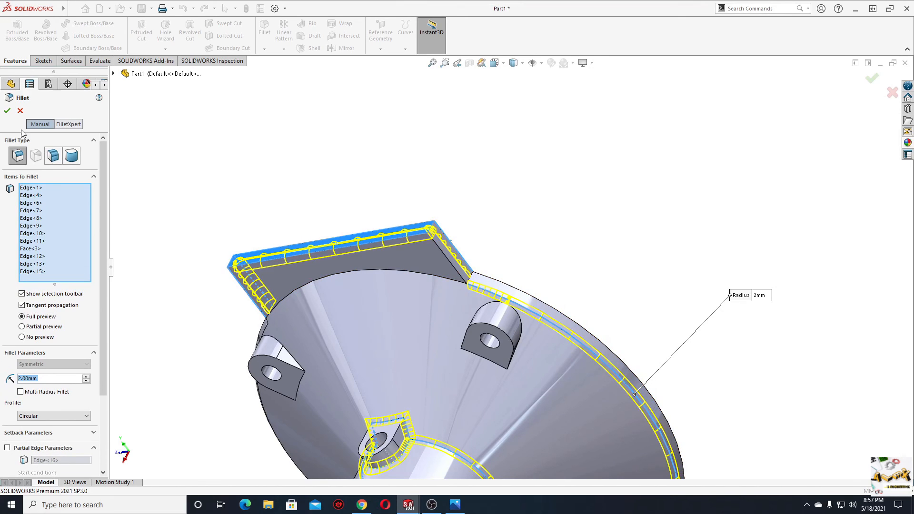
{"action": "left_click", "coordinate": [7, 111]}
- Add further 2 mm fillets on the flange, including the edges where the two upper lugs meet the cone
{"action": "left_click", "coordinate": [264, 27]}
{"action": "left_click", "coordinate": [492, 265]}
{"action": "middle_click_drag", "start_coordinate": [491, 265], "coordinate": [341, 330]}
{"action": "left_click", "coordinate": [6, 111]}
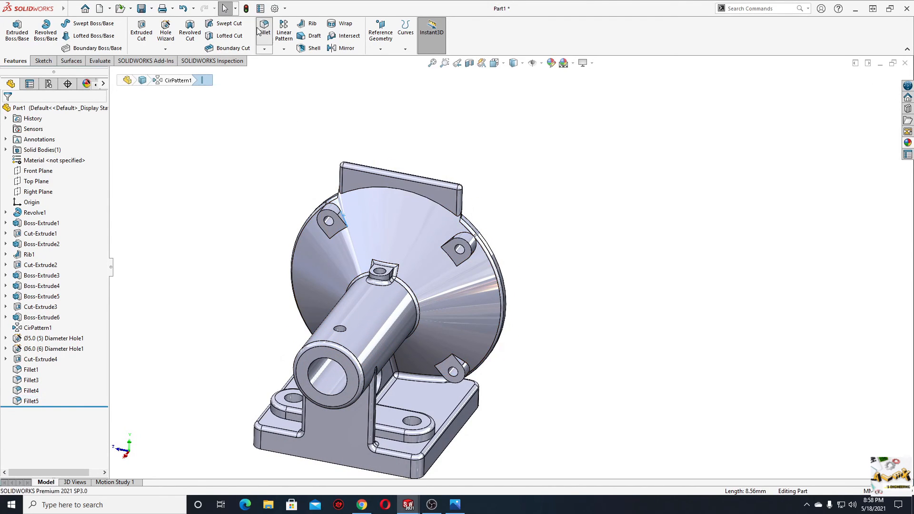
{"action": "left_click", "coordinate": [258, 31]}
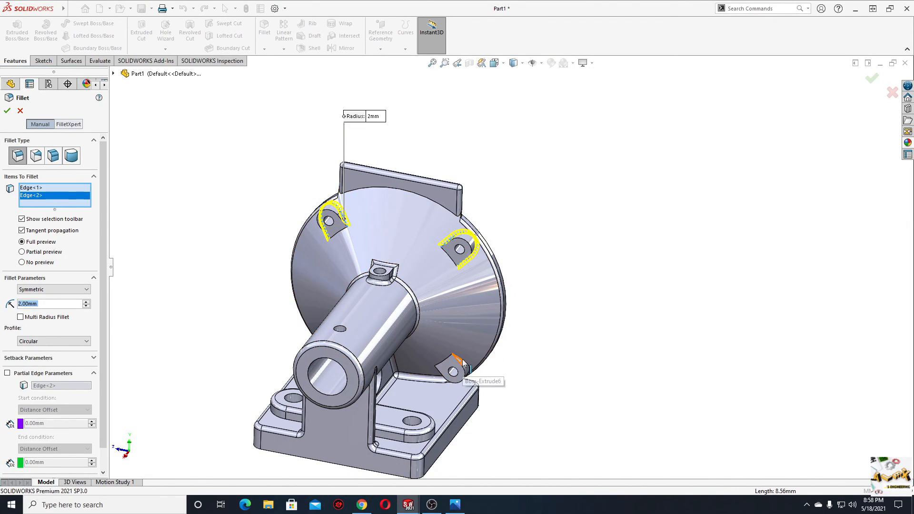
{"action": "scroll", "coordinate": [462, 364], "scroll_direction": "down", "scroll_amount": 5}
{"action": "scroll", "coordinate": [479, 326], "scroll_direction": "up", "scroll_amount": 5}
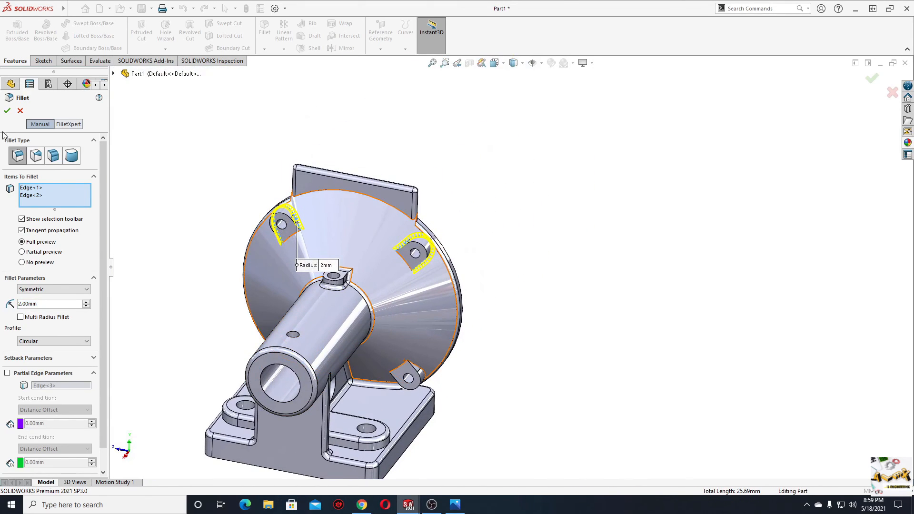
{"action": "middle_click_drag", "start_coordinate": [281, 267], "coordinate": [371, 270]}
{"action": "middle_click_drag", "start_coordinate": [366, 330], "coordinate": [368, 347]}
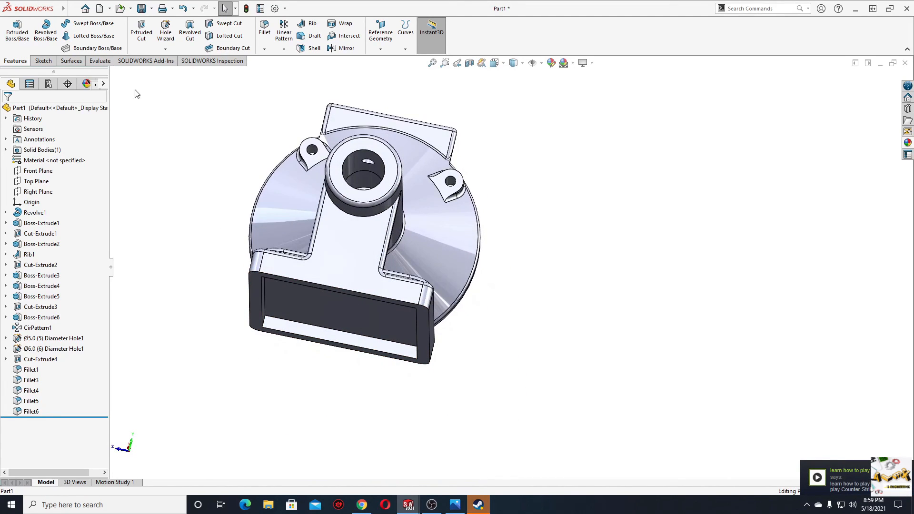
- Fillet the boundary of the recessed face under the base plate with a 2 mm radius
{"action": "left_click", "coordinate": [264, 27]}
{"action": "left_click", "coordinate": [296, 263]}
{"action": "middle_click_drag", "start_coordinate": [296, 263], "coordinate": [267, 200]}
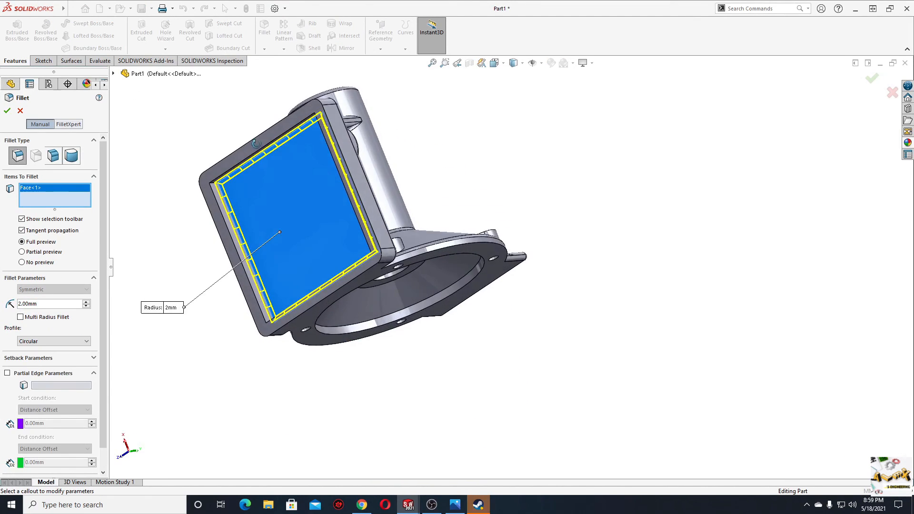
{"action": "right_click", "coordinate": [219, 167]}
- Fillet the four inner corner edges of the base recess with a 2 mm radius
{"action": "left_click", "coordinate": [264, 28]}
{"action": "middle_click_drag", "start_coordinate": [328, 295], "coordinate": [286, 255]}
{"action": "scroll", "coordinate": [286, 255], "scroll_direction": "down", "scroll_amount": 4}
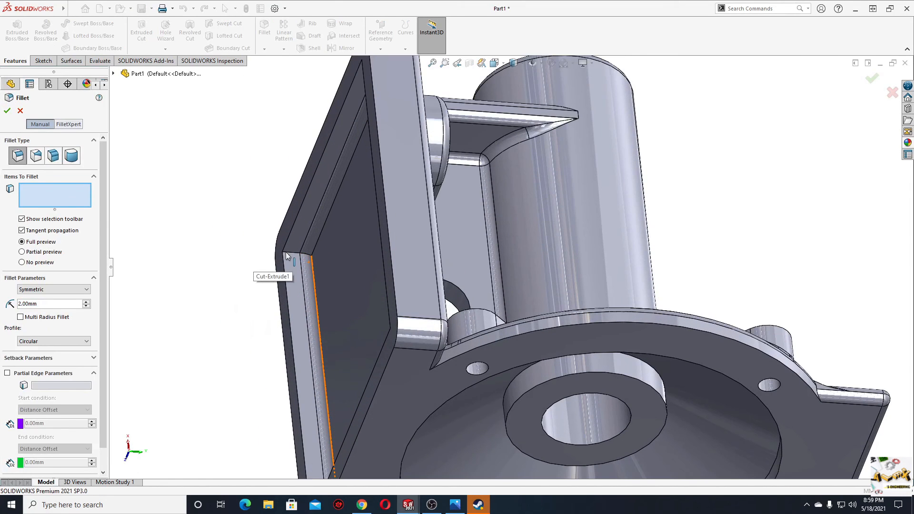
{"action": "left_click", "coordinate": [332, 225]}
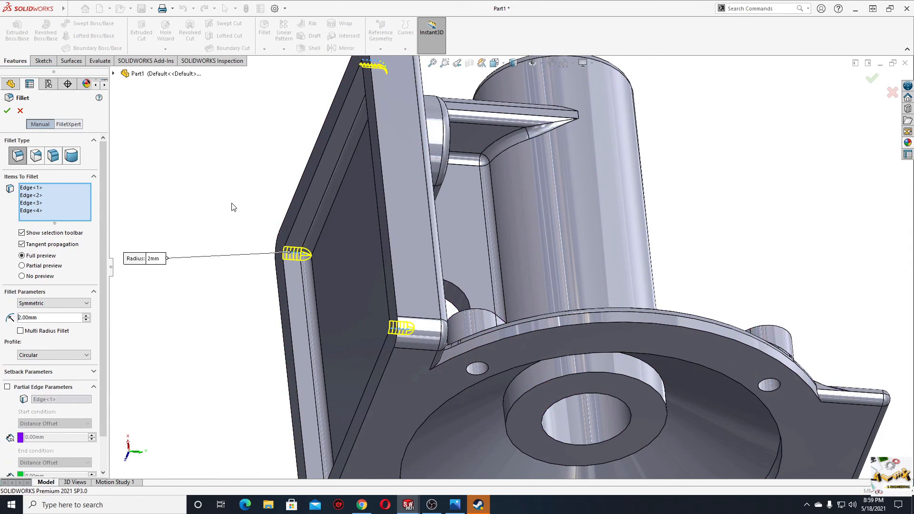
{"action": "left_click", "coordinate": [4, 107]}
{"action": "scroll", "coordinate": [333, 242], "scroll_direction": "up", "scroll_amount": 4}
{"action": "middle_click_drag", "start_coordinate": [362, 248], "coordinate": [477, 342]}
{"action": "middle_click_drag", "start_coordinate": [363, 294], "coordinate": [244, 128]}
{"action": "middle_click_drag", "start_coordinate": [355, 279], "coordinate": [449, 329]}
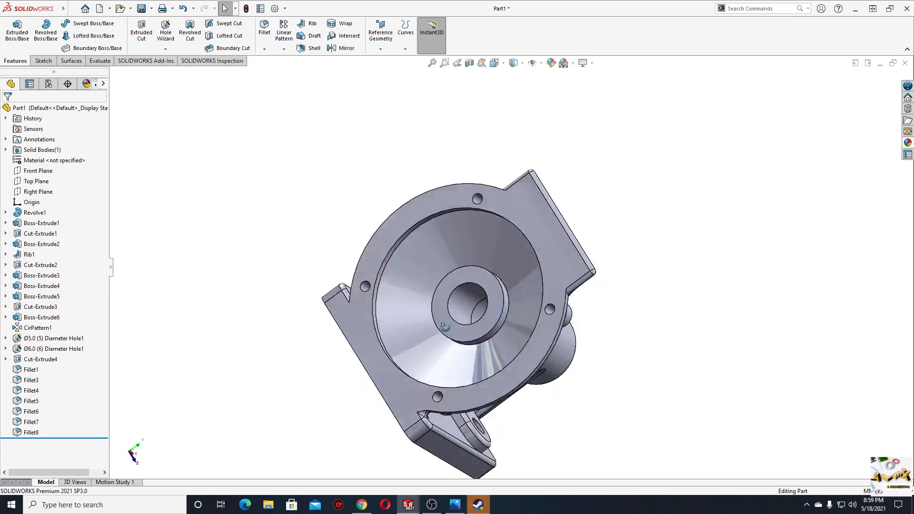
{"action": "middle_click_drag", "start_coordinate": [354, 299], "coordinate": [294, 317]}
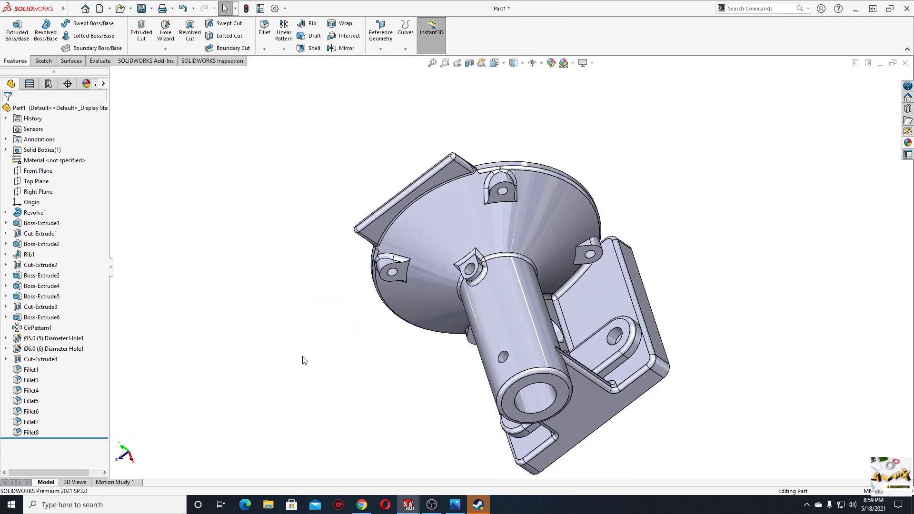